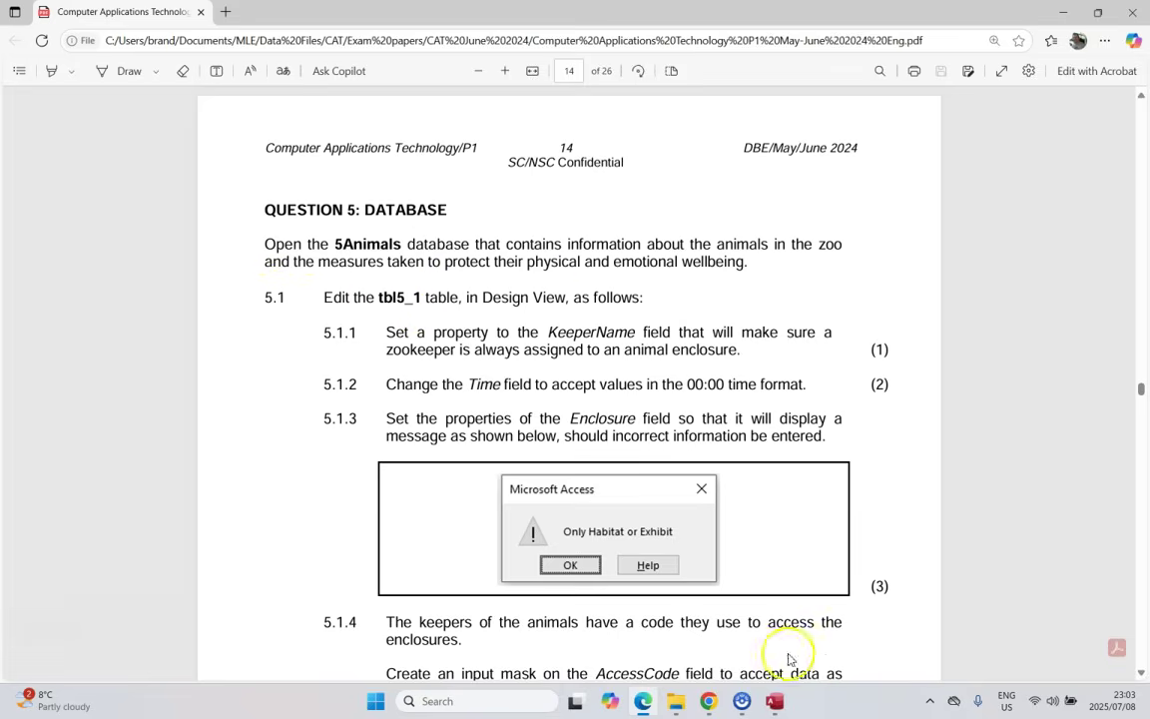
Switch to the 5Animals database in Access and open the tbl5_1 table in Design View
click(775, 702)
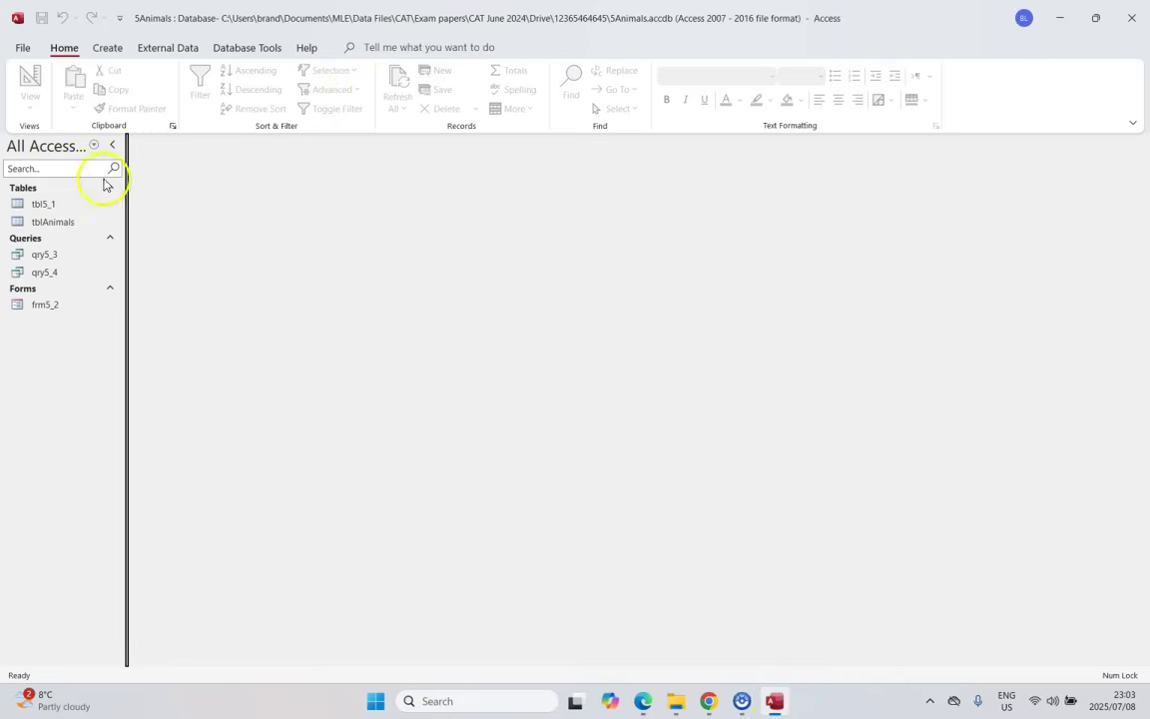
drag(43, 312, 43, 330)
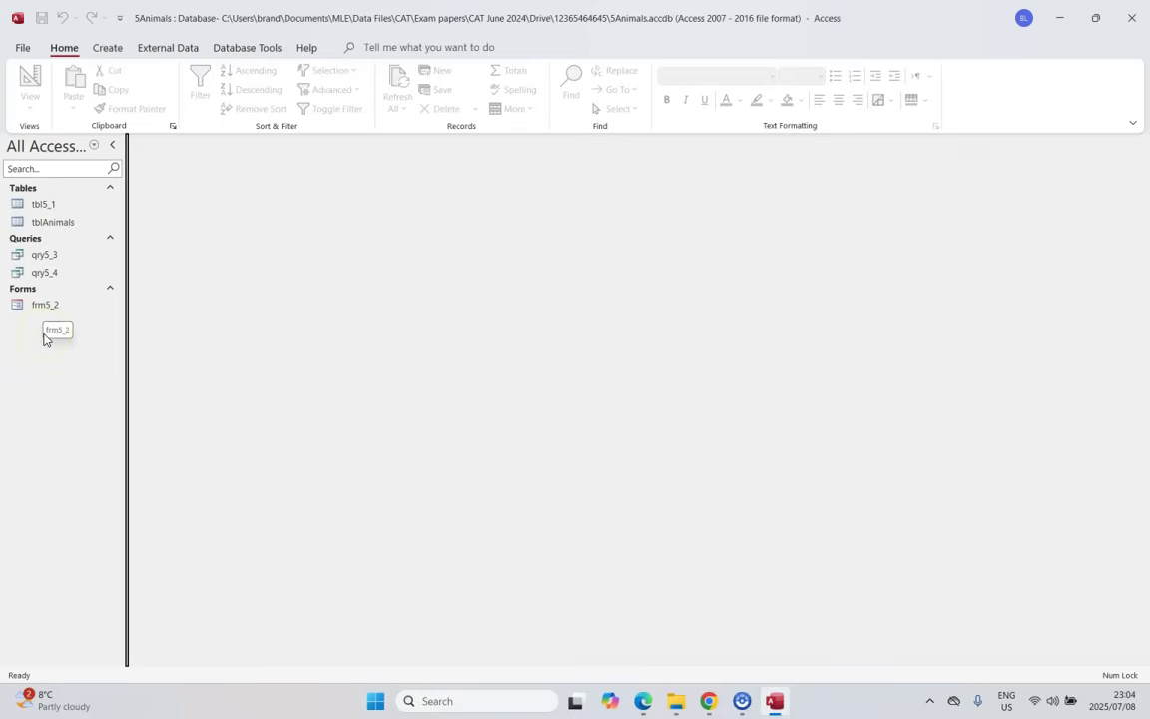
drag(44, 338, 54, 206)
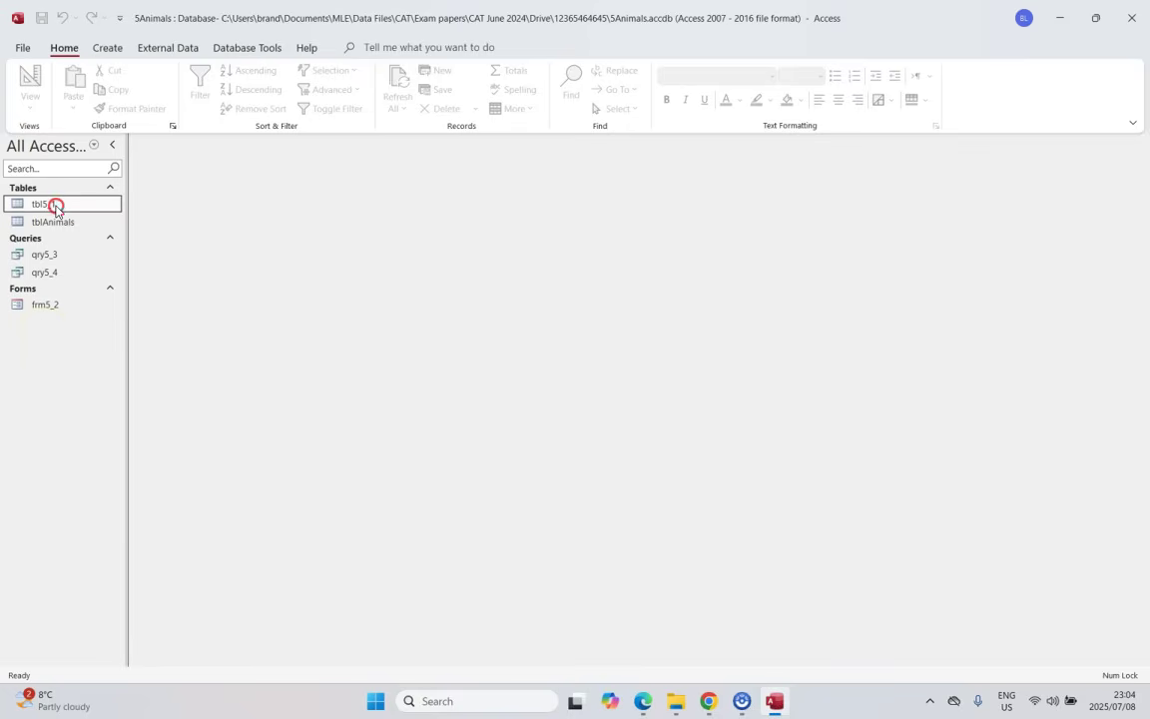
right_click(54, 204)
click(106, 243)
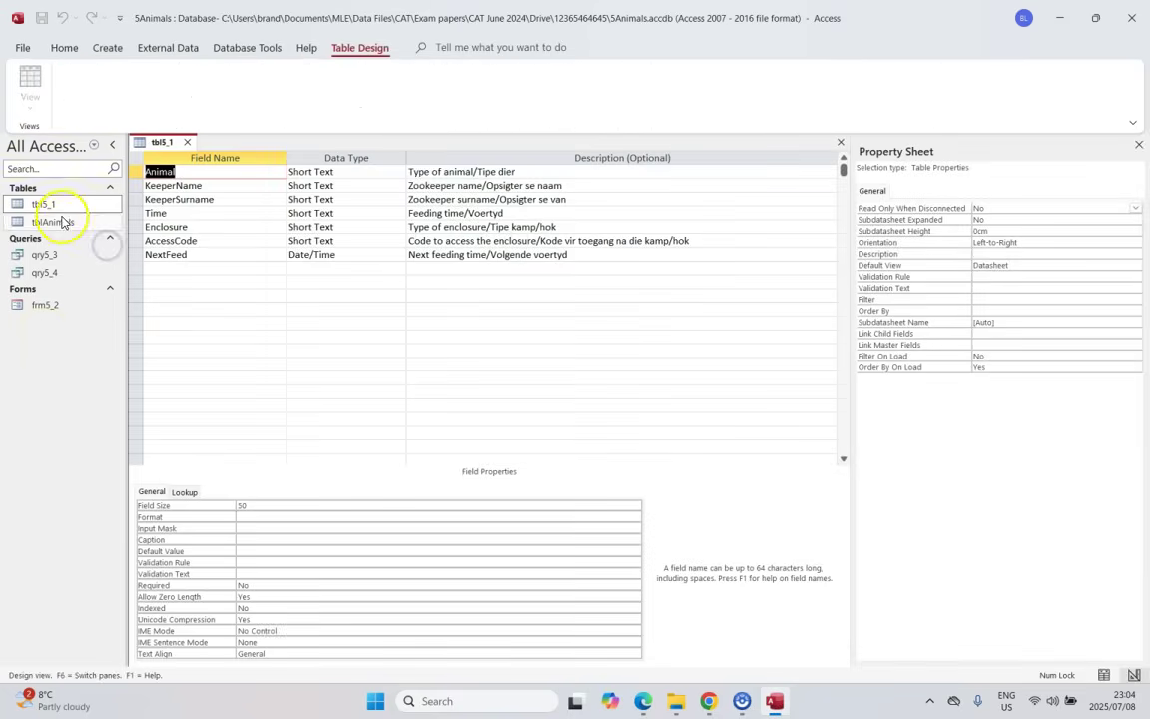
Check question 5.1.1 in the exam paper and set the KeeperName field's Required property to Yes
key(alt+Tab)
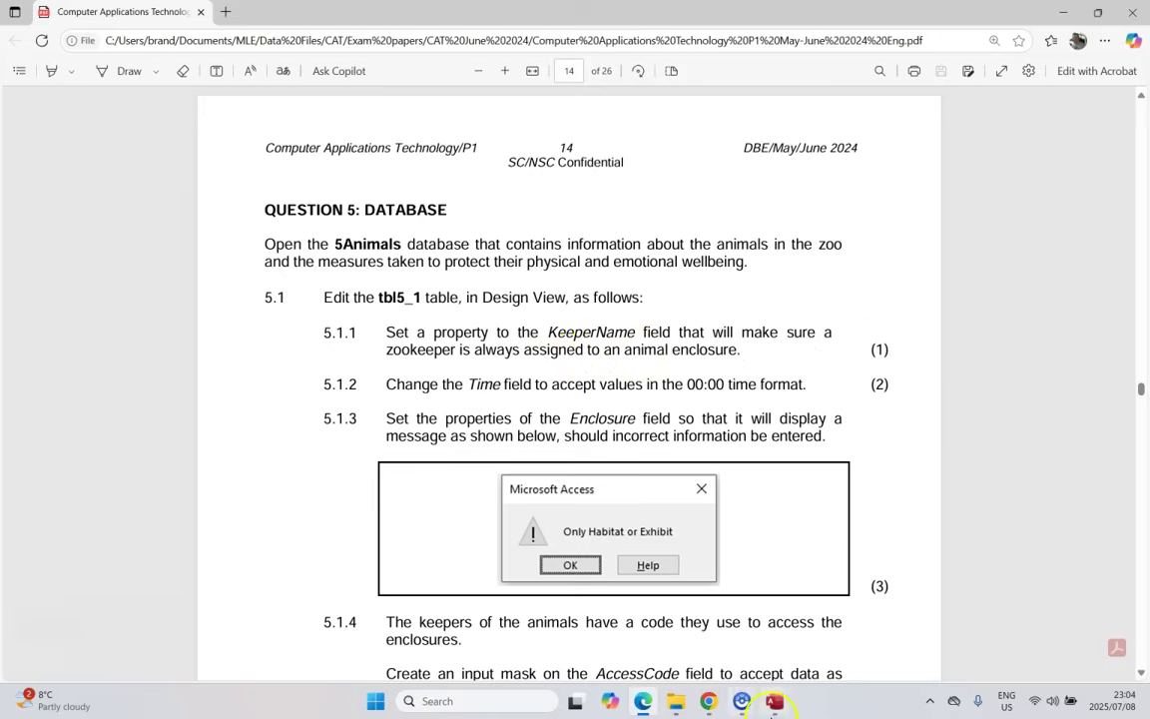
mouse_move(774, 701)
click(697, 625)
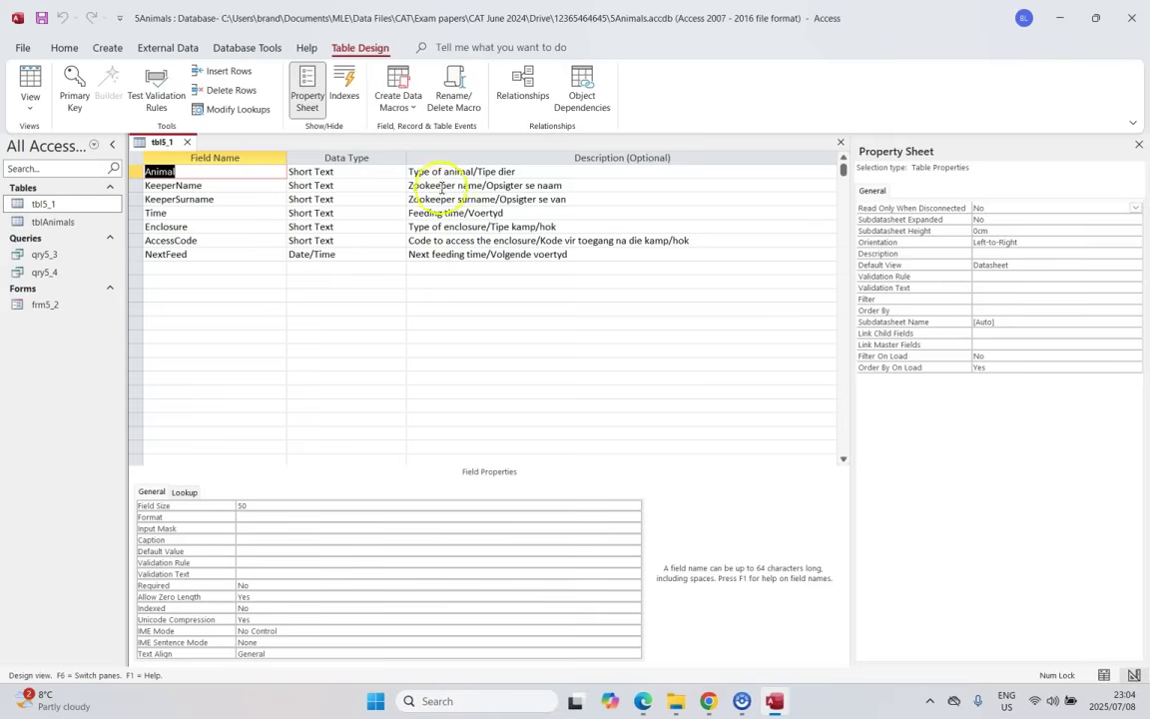
click(221, 171)
click(211, 185)
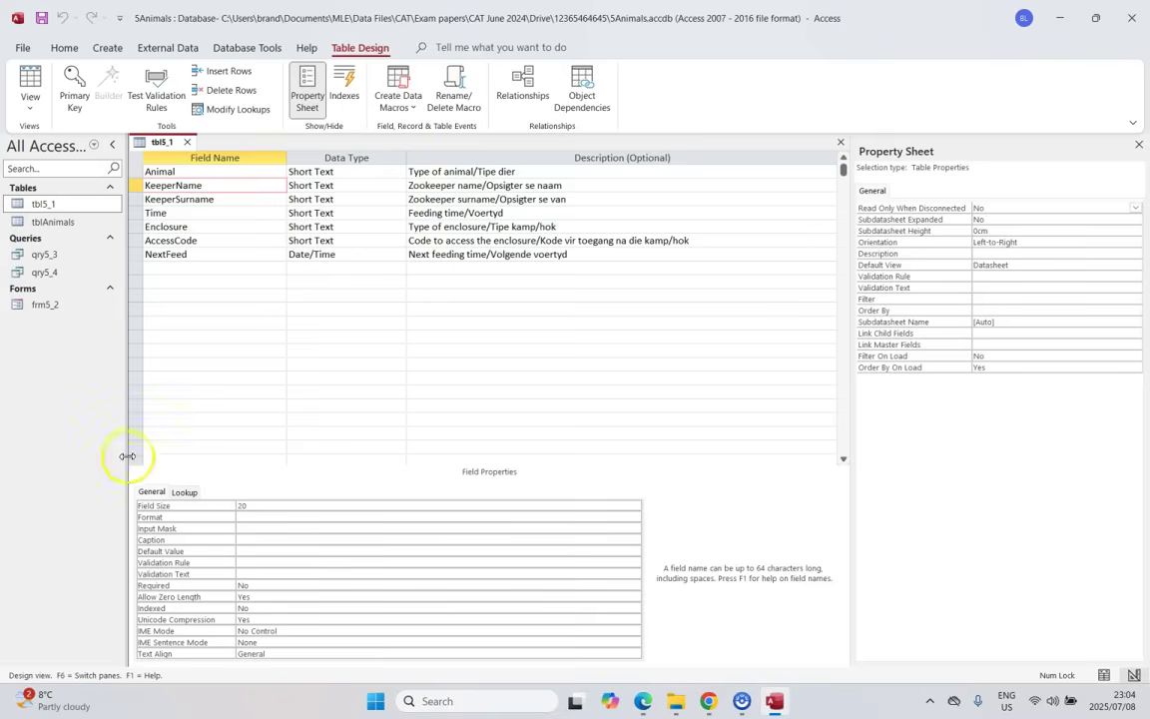
click(257, 585)
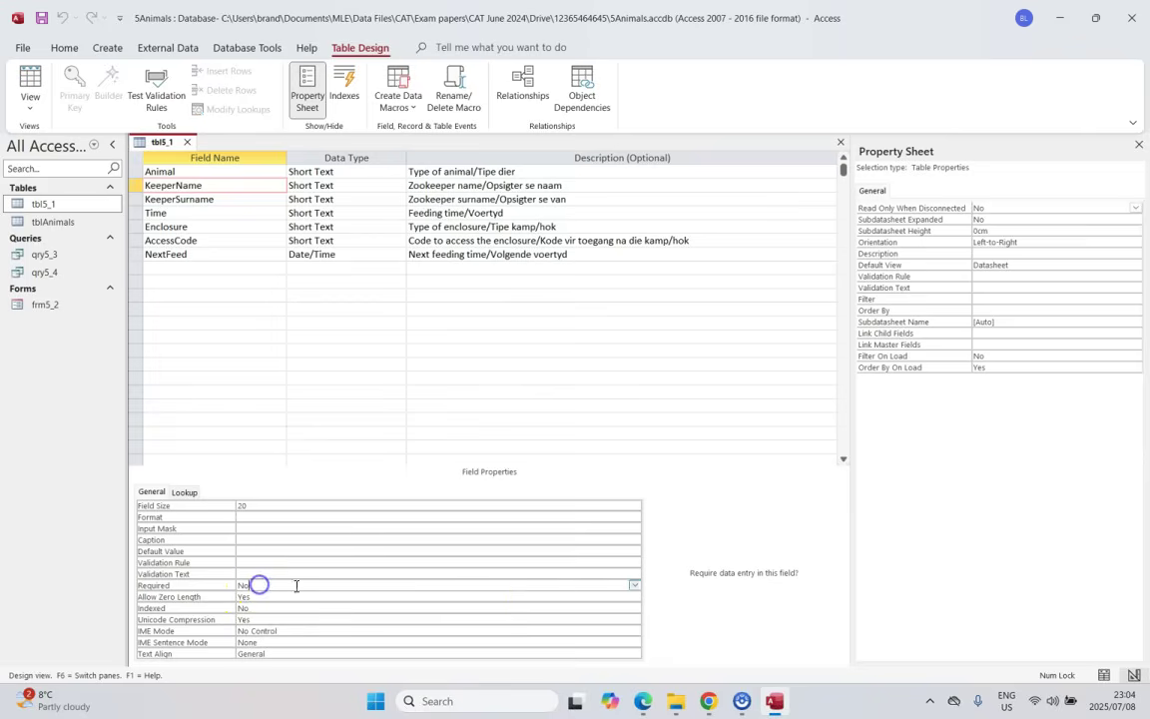
click(632, 586)
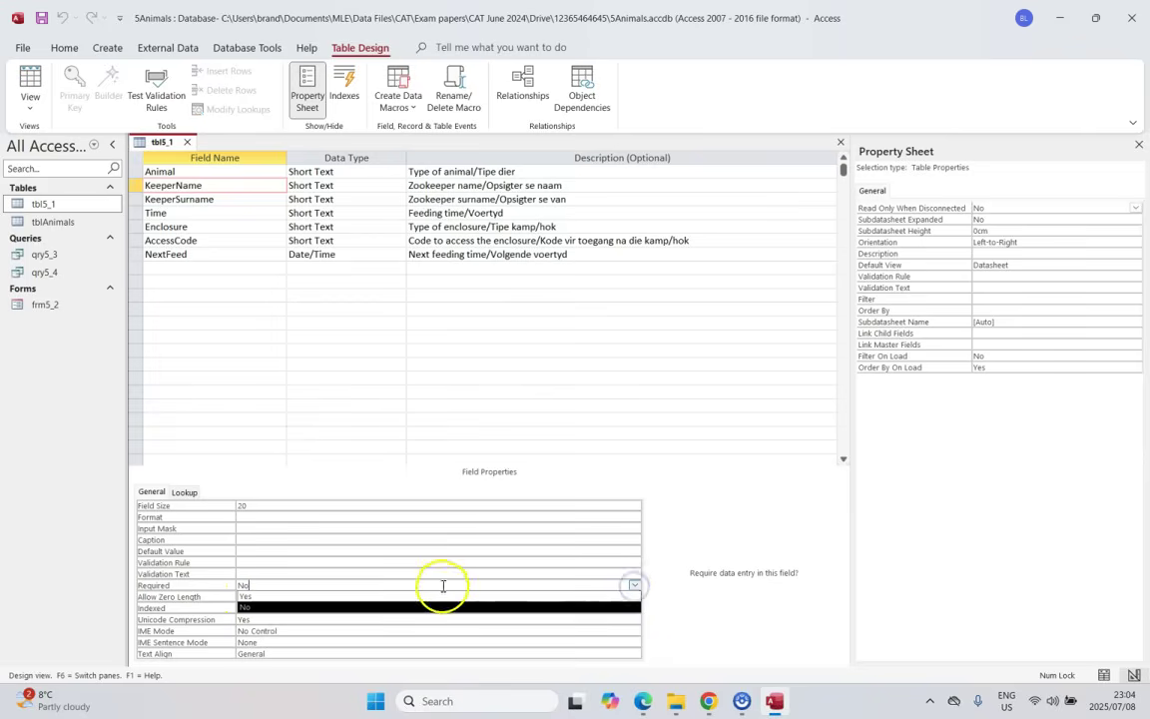
click(253, 597)
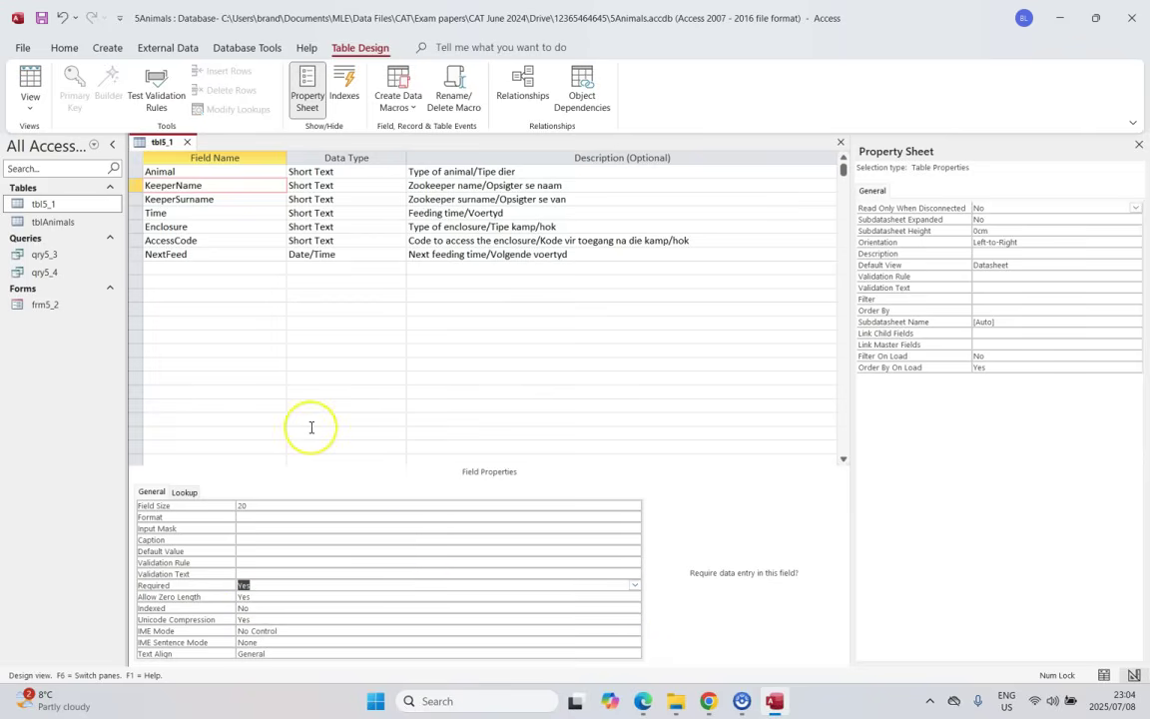
Check question 5.1.2 in the exam paper and change the Time field's data type to Date/Time
key(alt+Tab)
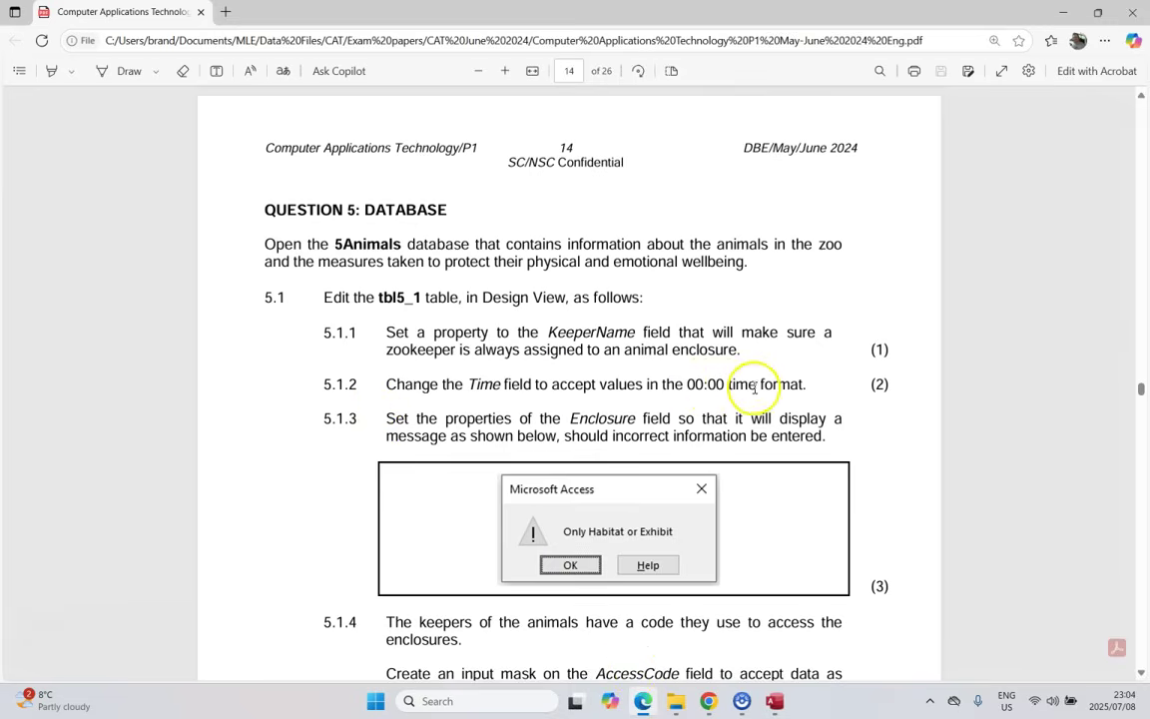
click(774, 701)
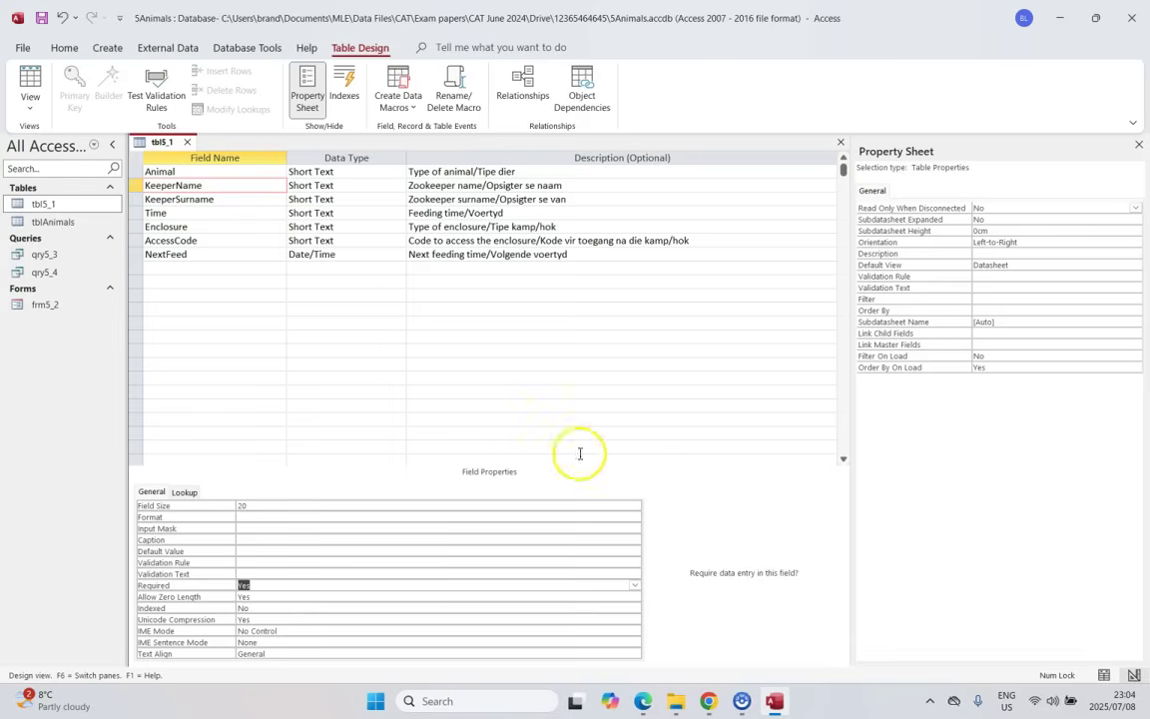
click(186, 215)
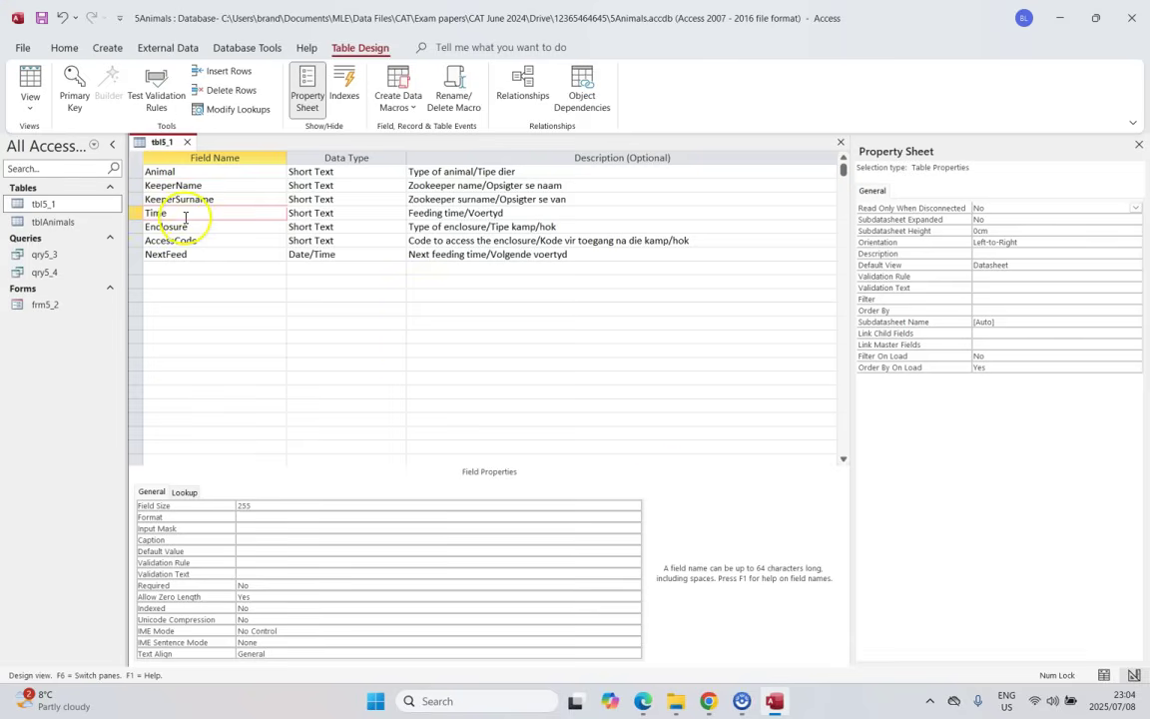
click(273, 516)
click(636, 516)
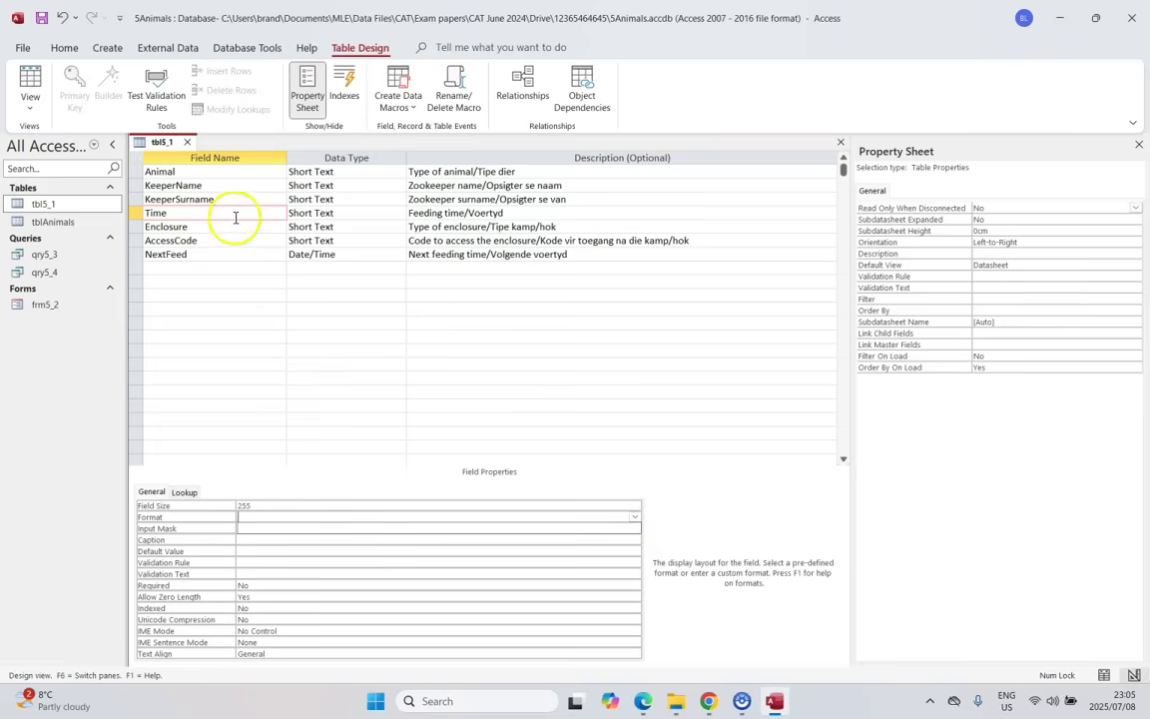
click(303, 214)
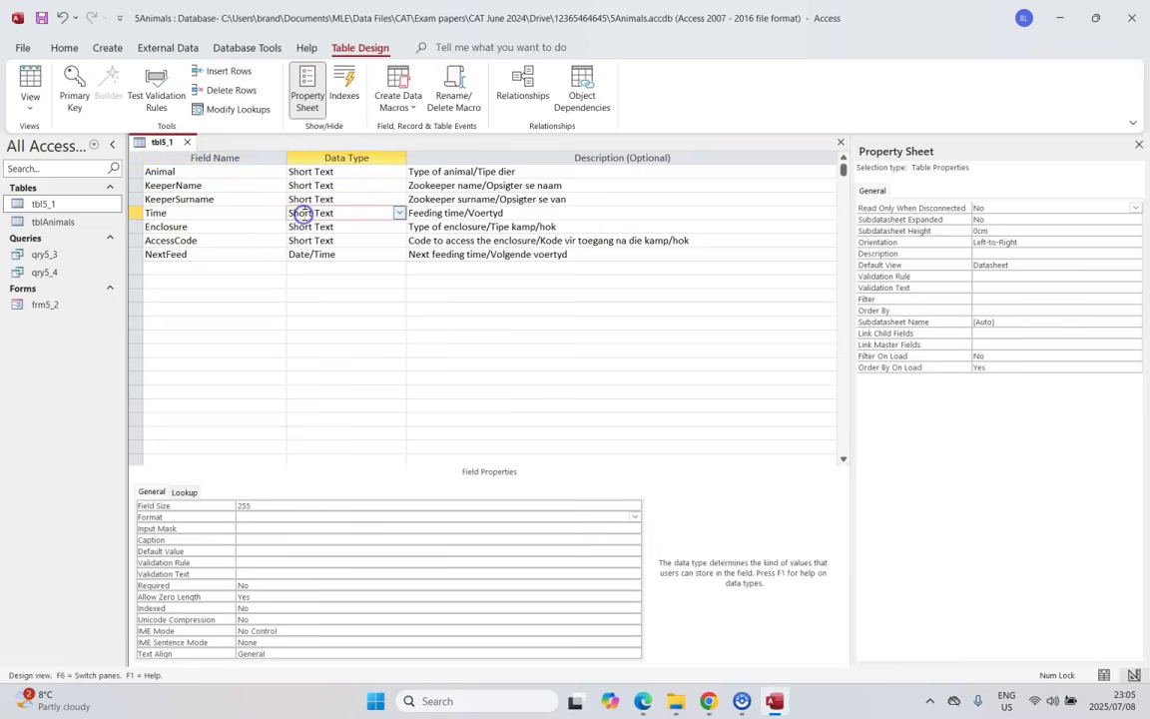
click(400, 214)
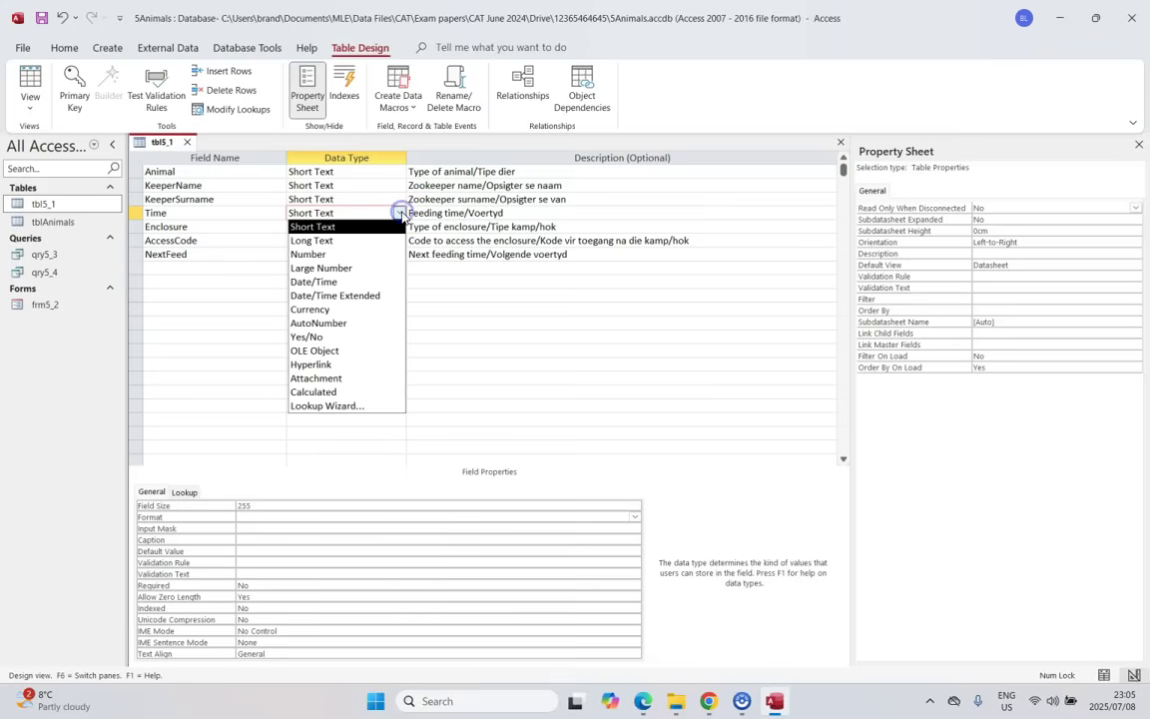
click(316, 283)
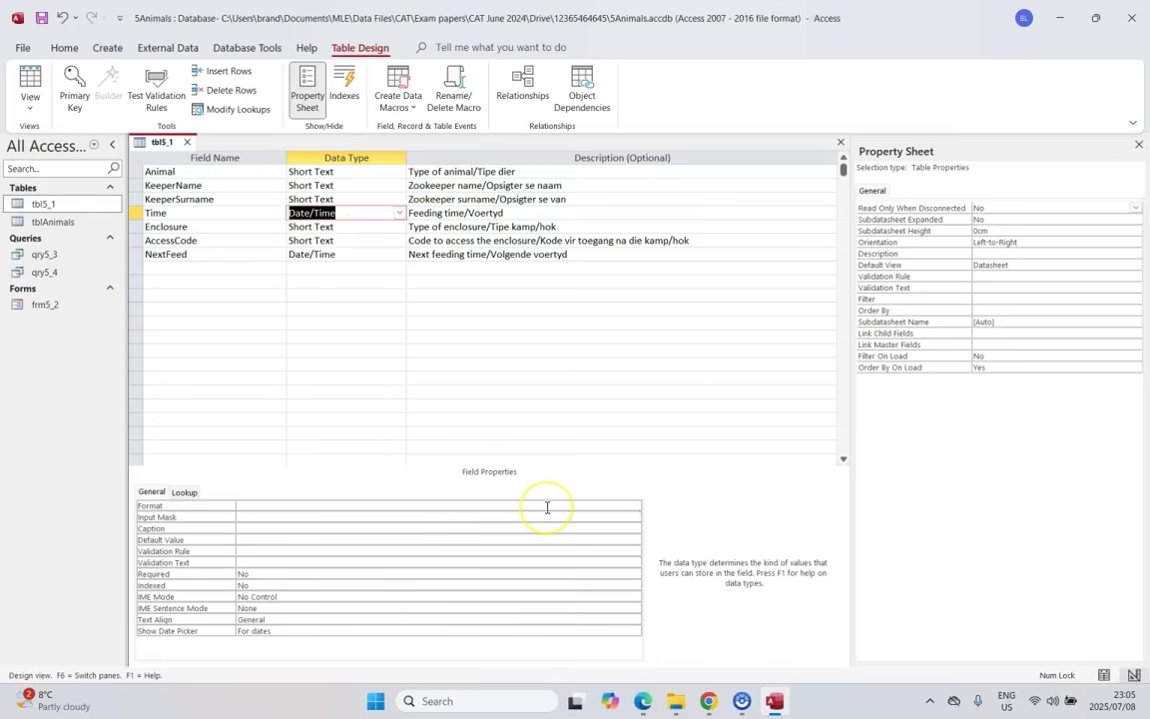
Set the Time field's Format property to Short Time, checking it against the 00:00 format in the exam paper
click(630, 506)
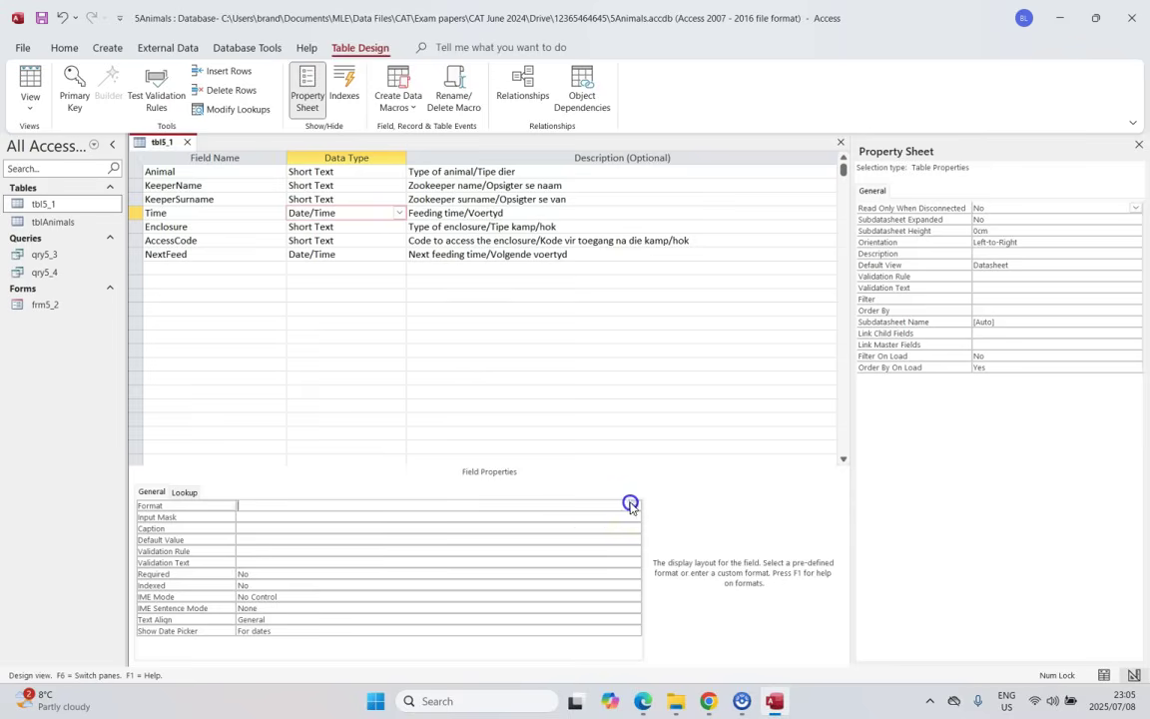
click(632, 506)
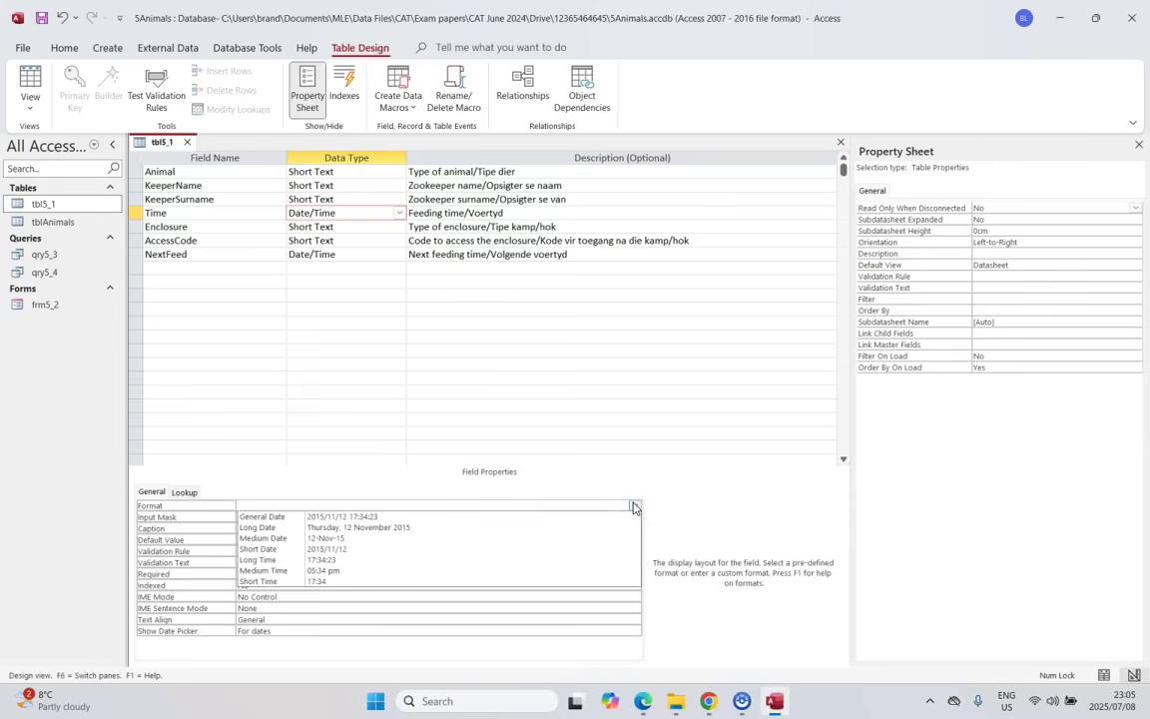
key(alt+Tab)
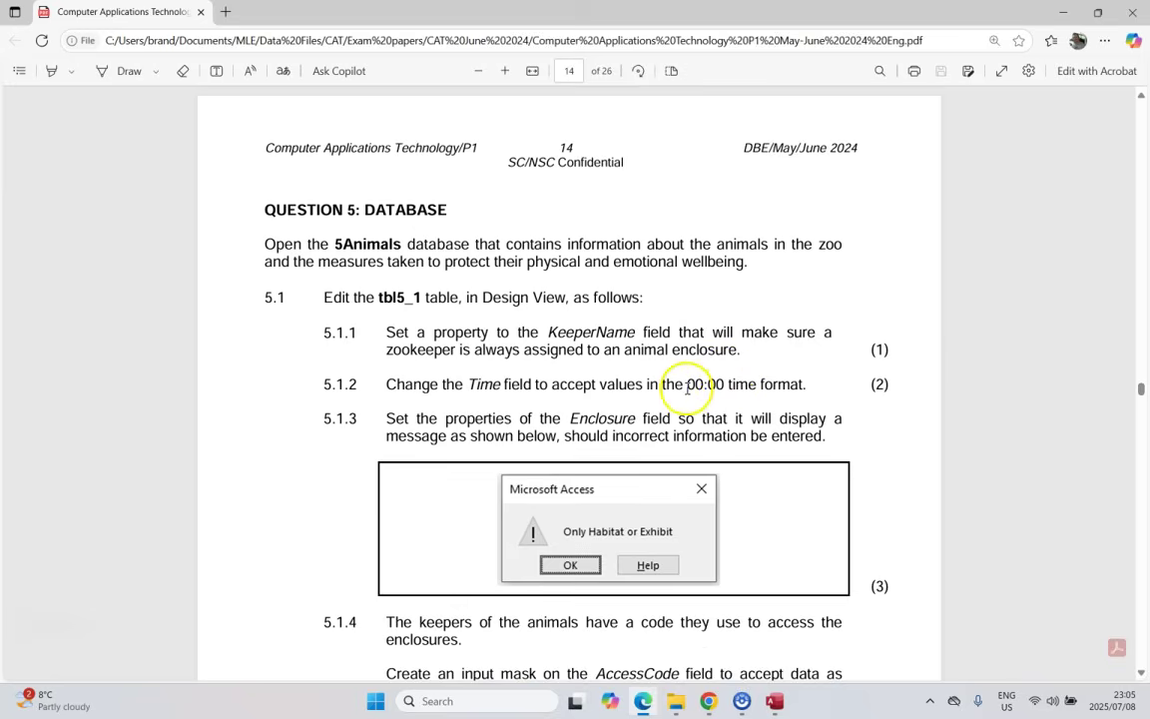
click(774, 699)
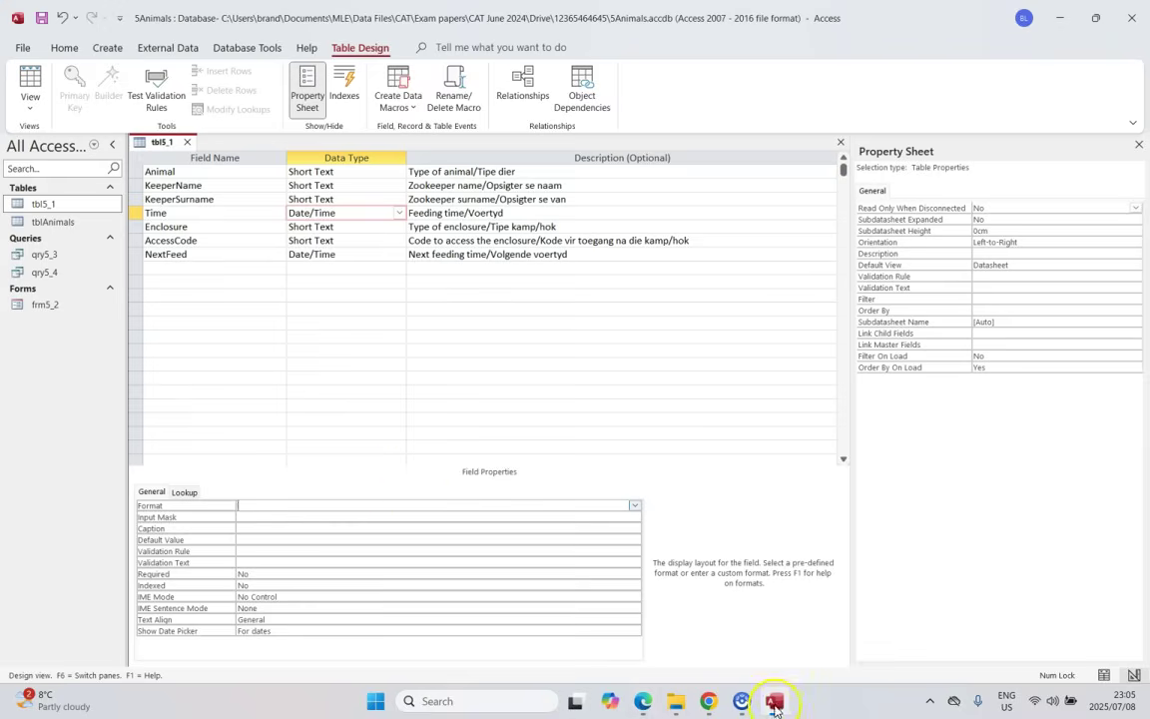
click(634, 505)
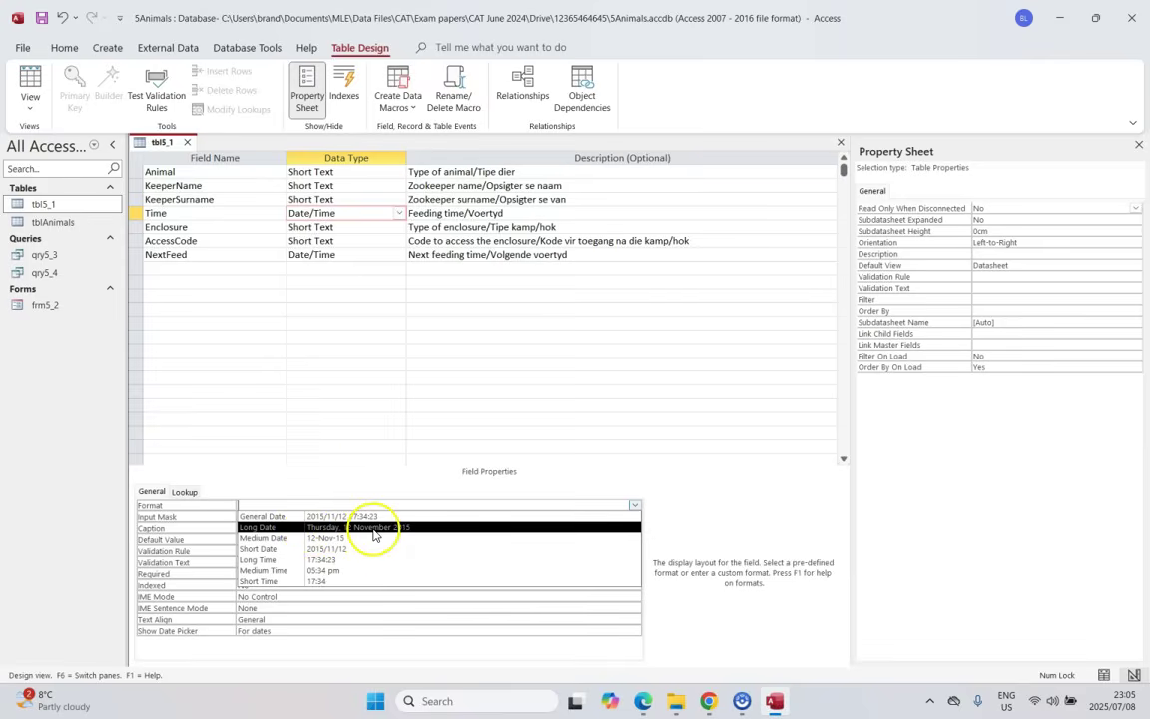
click(285, 584)
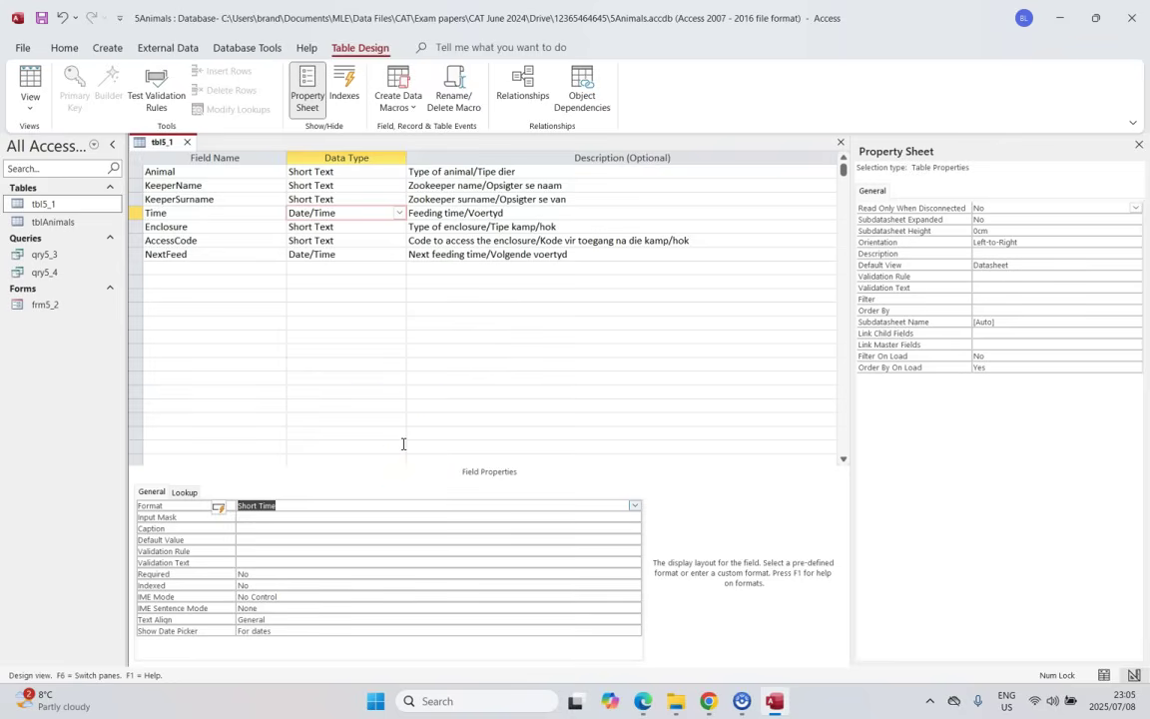
Read question 5.1.3 in the exam paper and go to the Enclosure field's Validation Rule property in Access
key(alt+Tab)
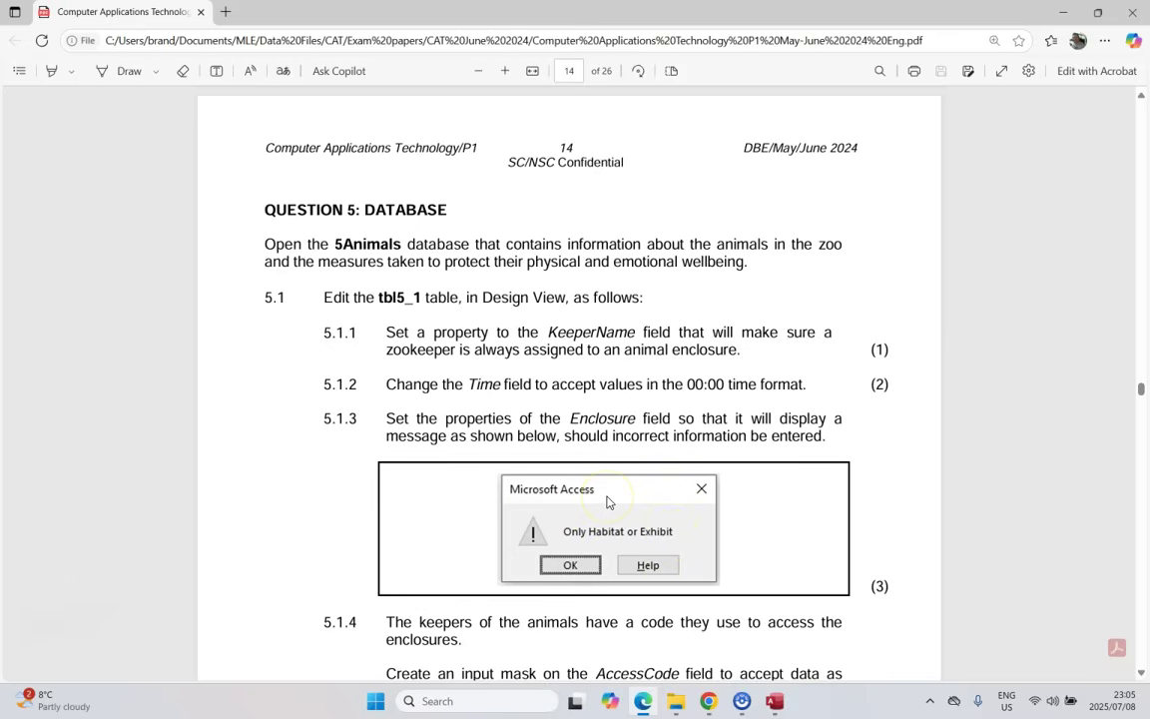
click(774, 701)
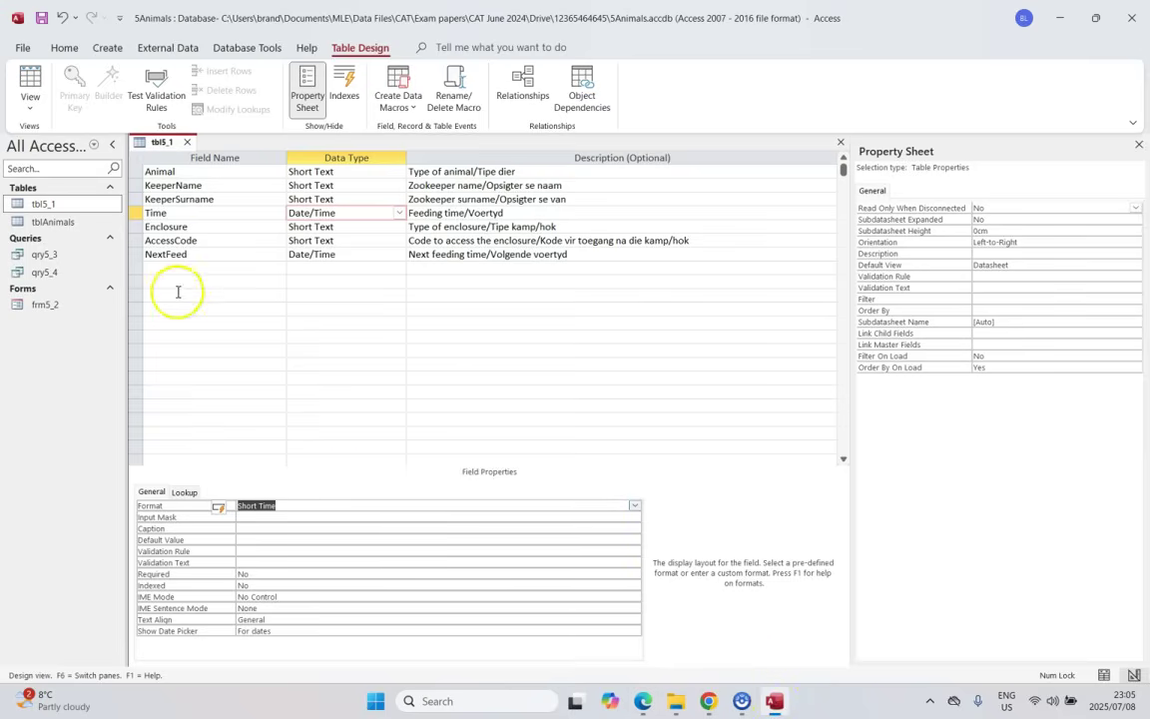
click(190, 229)
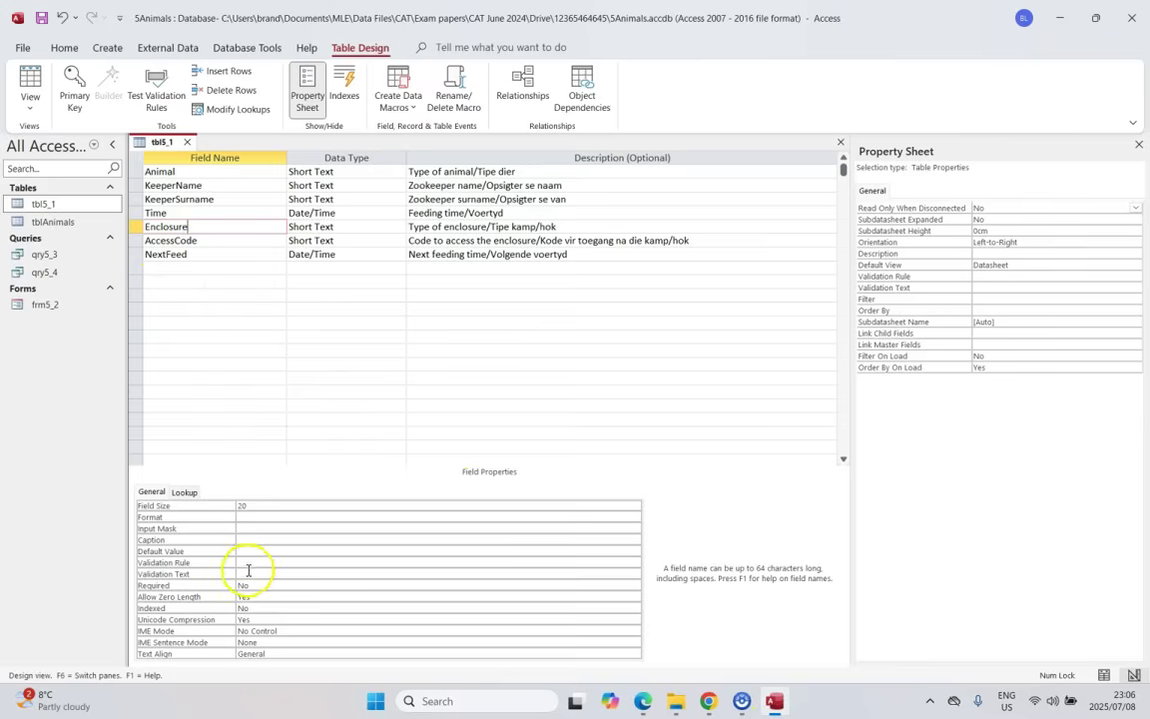
click(257, 561)
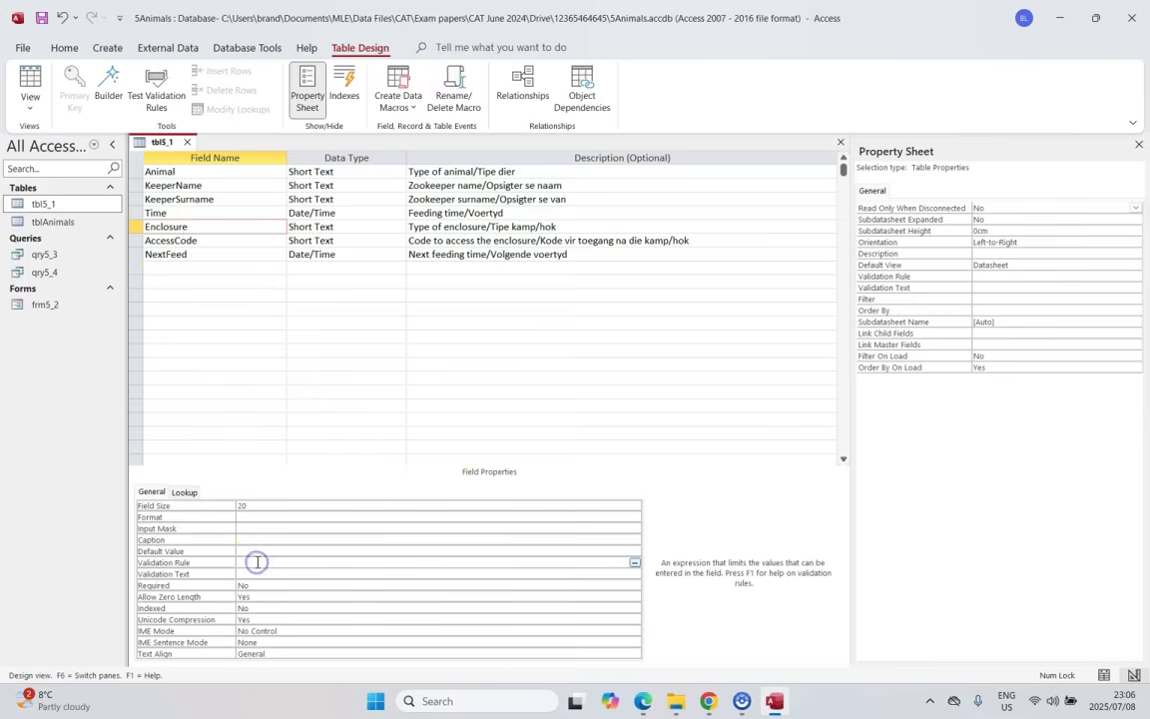
click(644, 701)
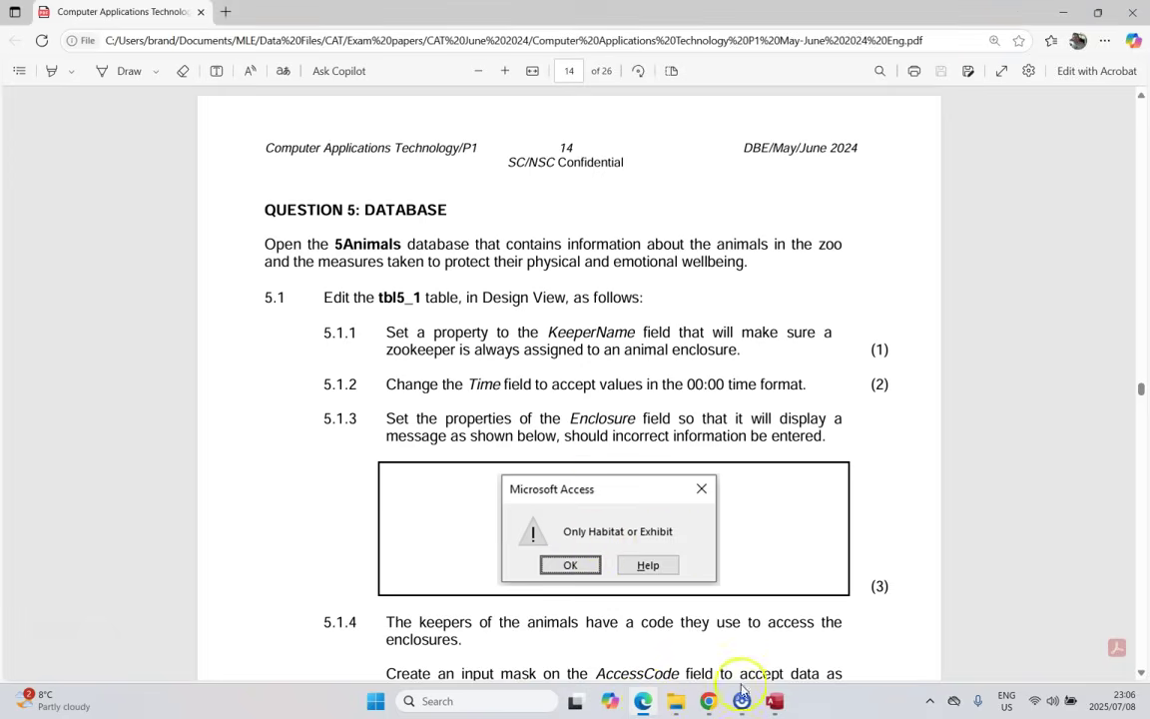
click(774, 701)
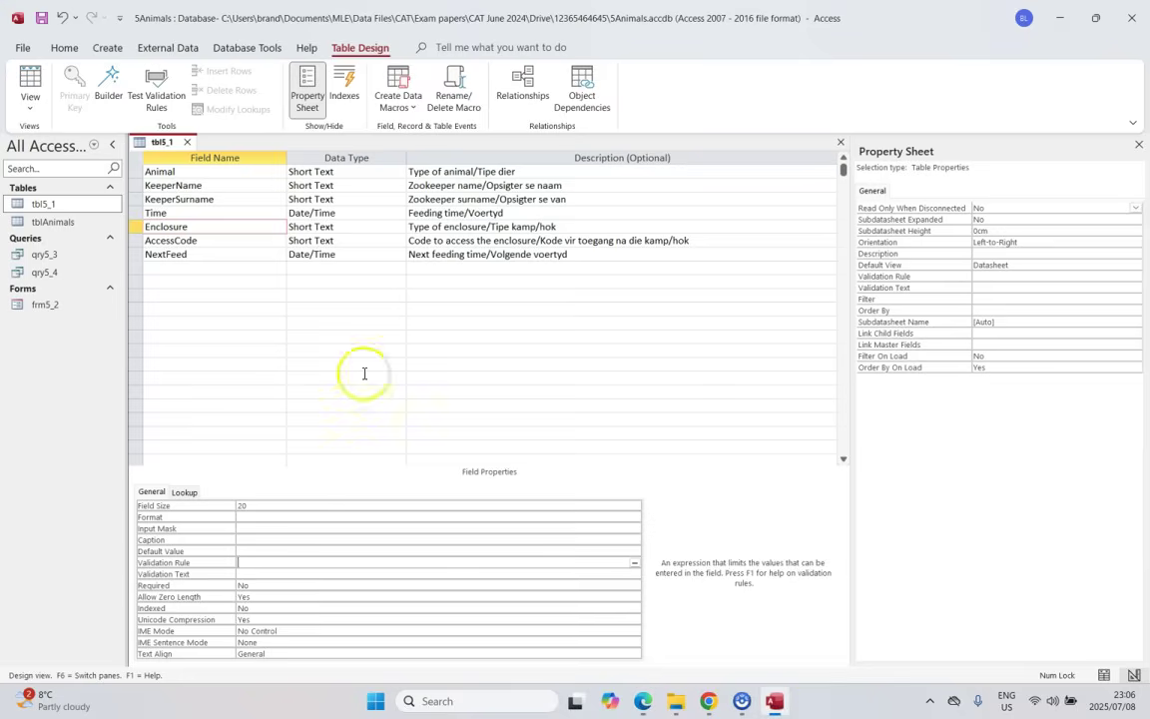
Save tbl5_1, check the Enclosure values in Datasheet View and return to Design View
click(30, 90)
click(554, 397)
click(539, 398)
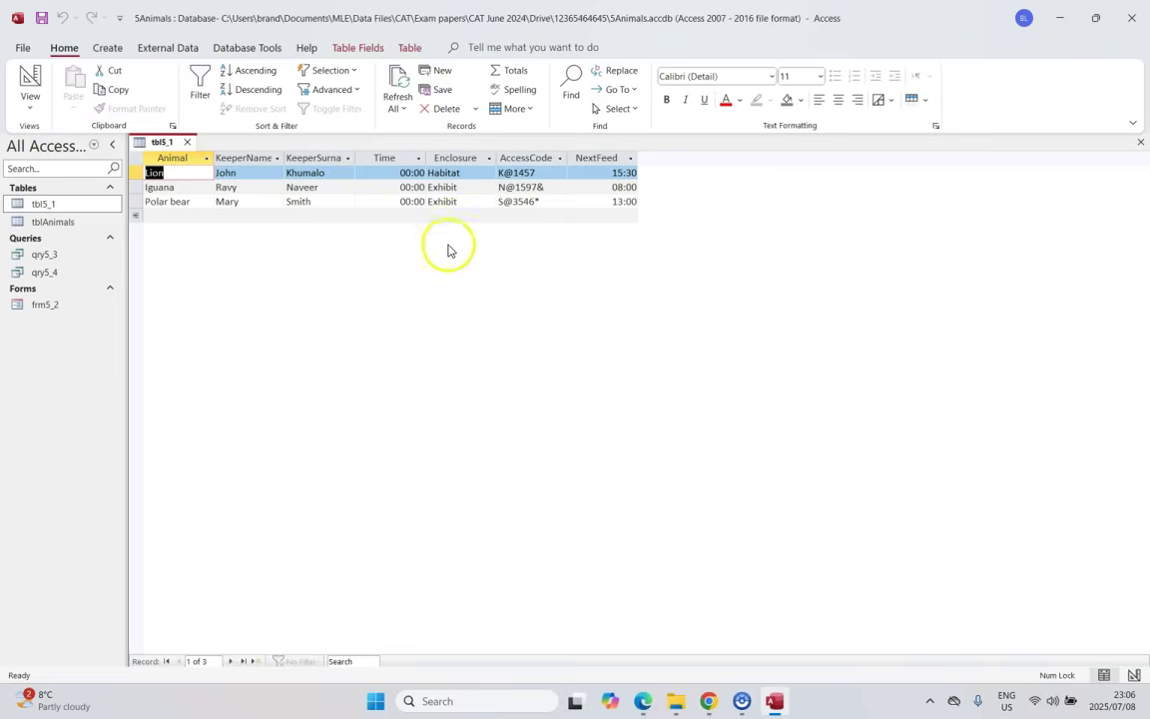
click(462, 172)
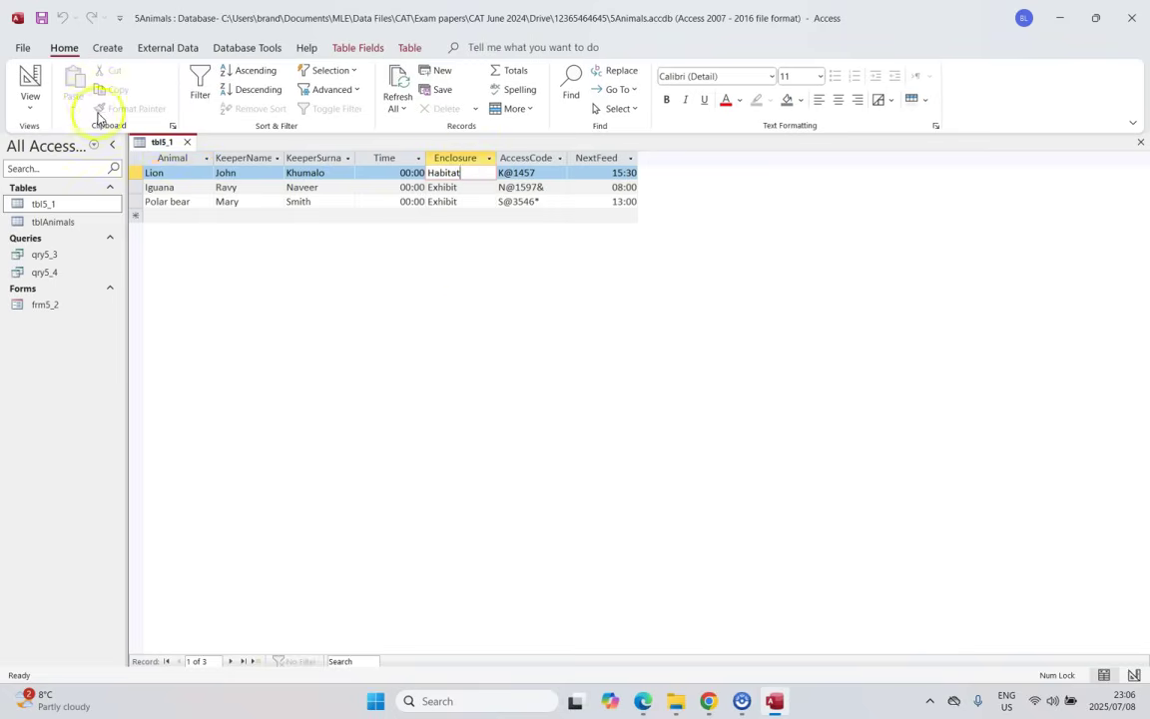
click(30, 85)
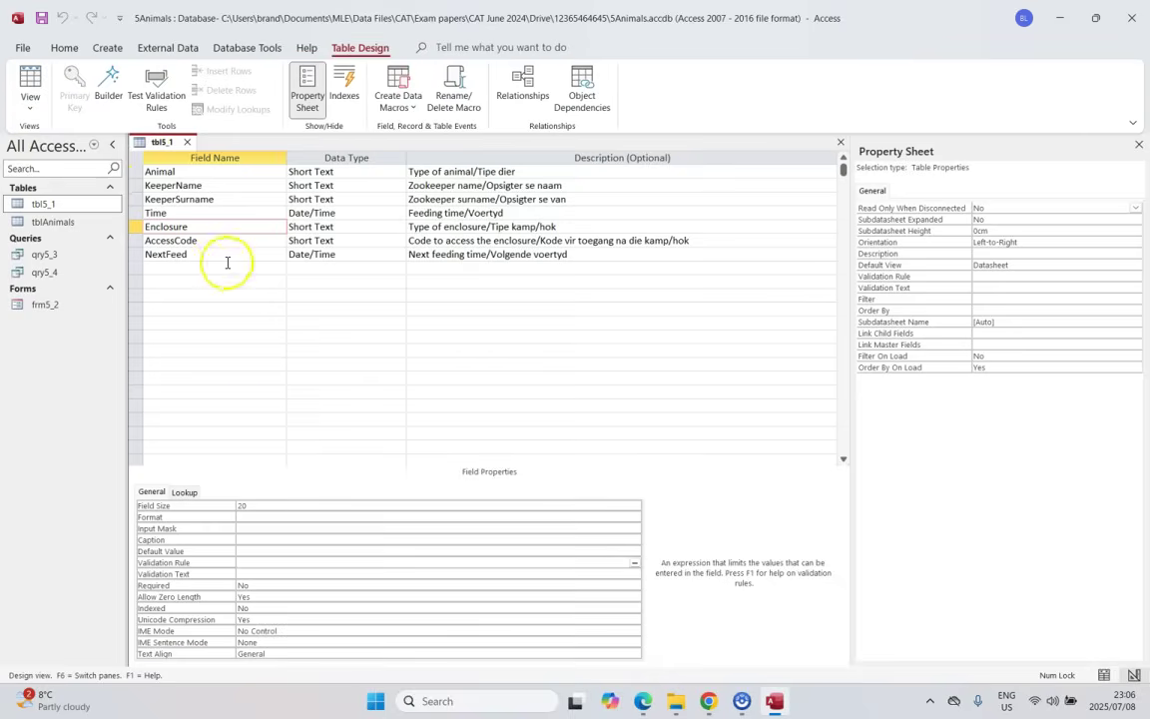
Set the Enclosure field's validation rule to "Habitat" Or "Exhibit"
text(hibit)
click(300, 573)
Set the Enclosure field's validation text to Only Habitat or Exhibit, checking the wording against question 5.1.3 in the exam paper
click(257, 572)
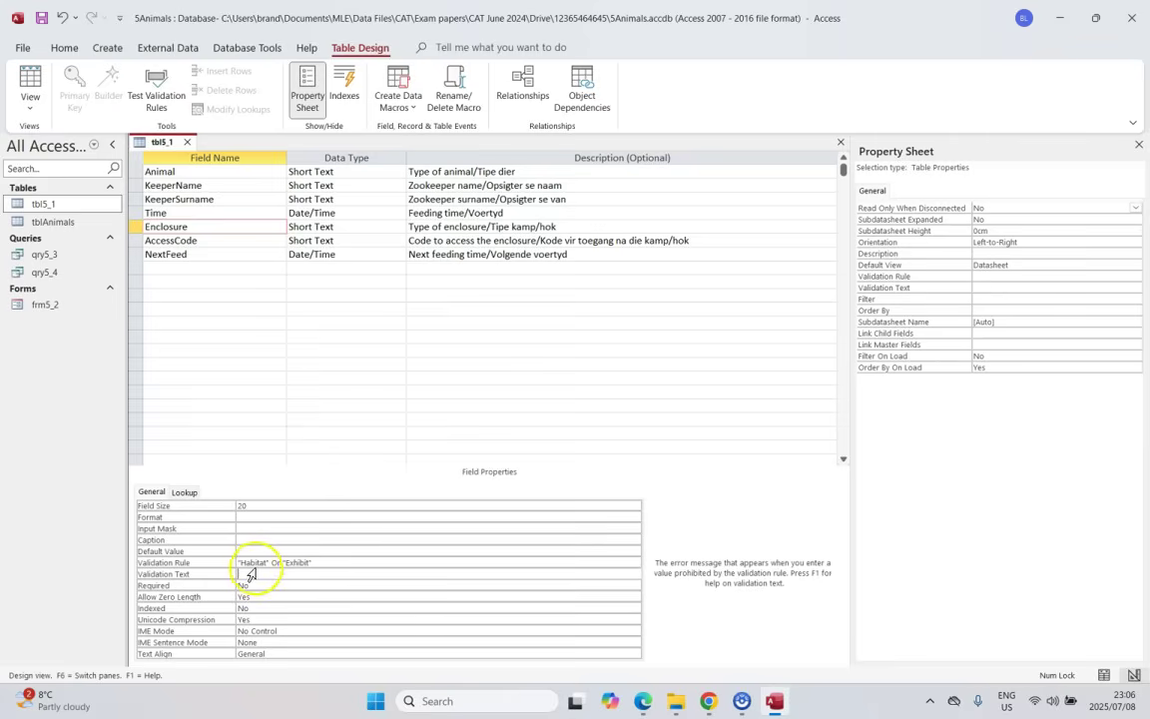
click(643, 700)
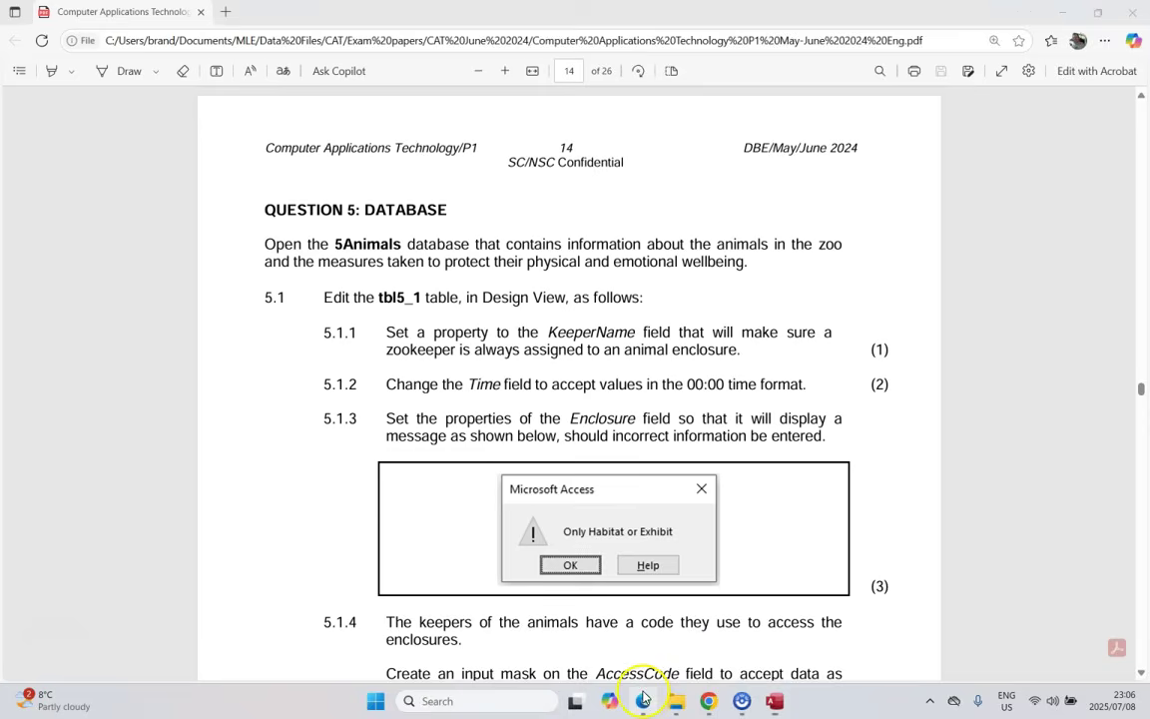
click(593, 529)
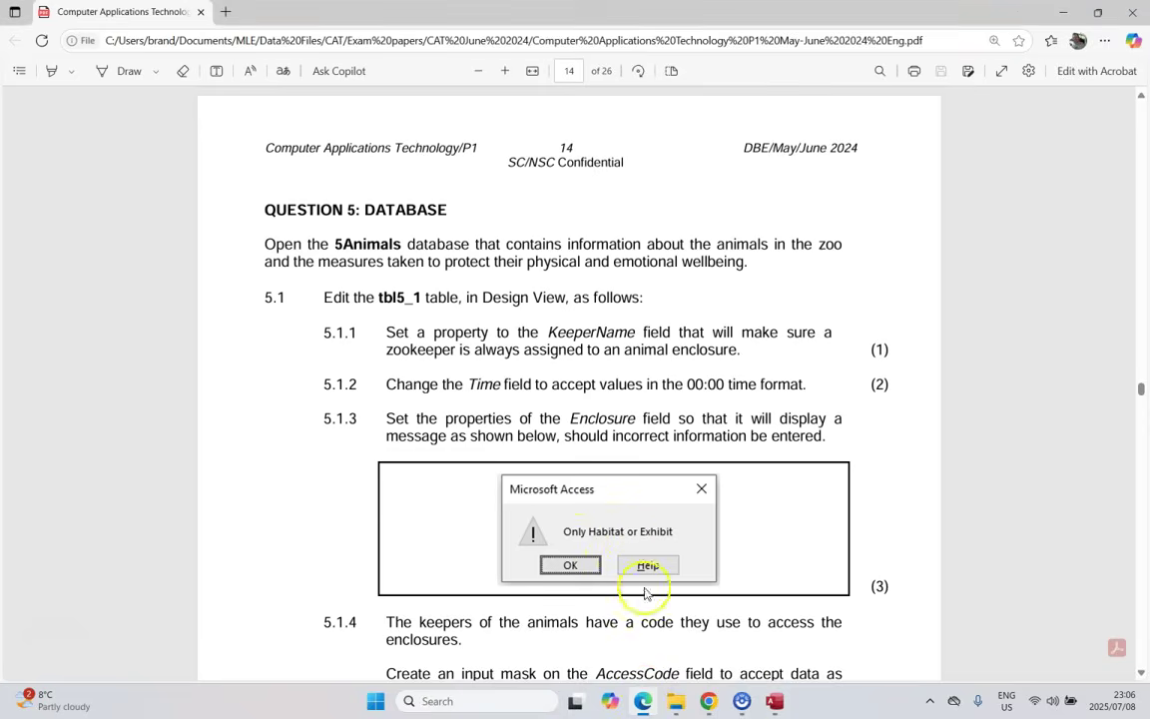
click(775, 701)
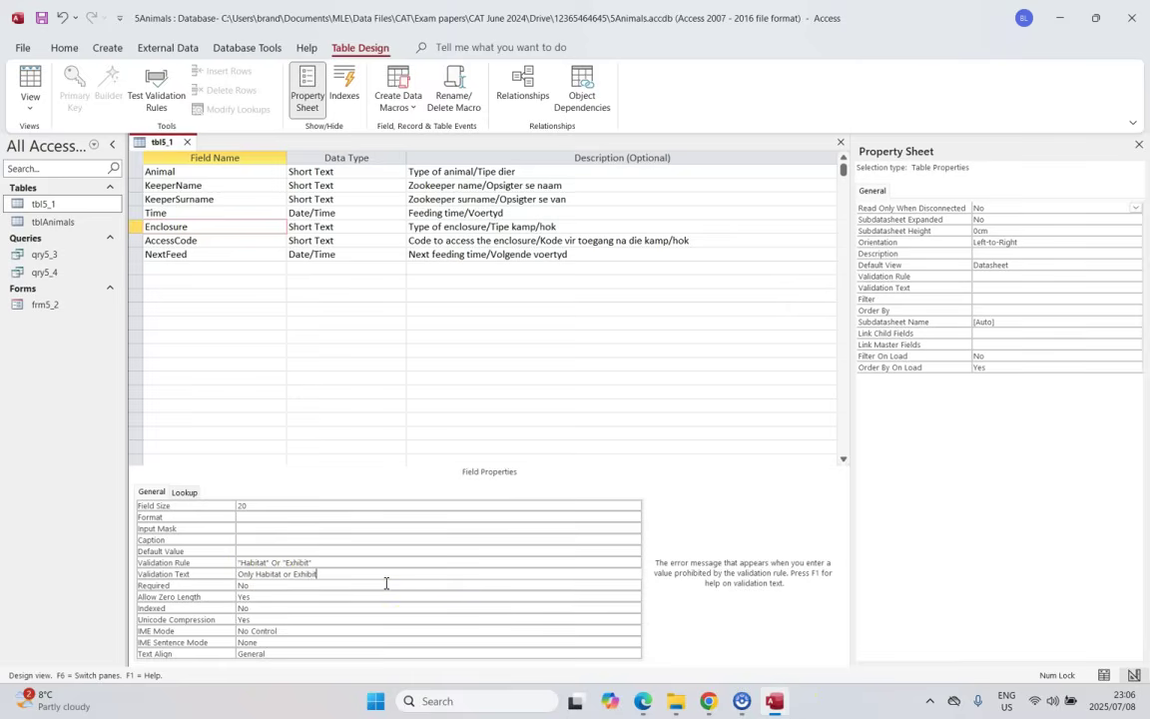
key(alt+Tab)
key(alt+Tab)
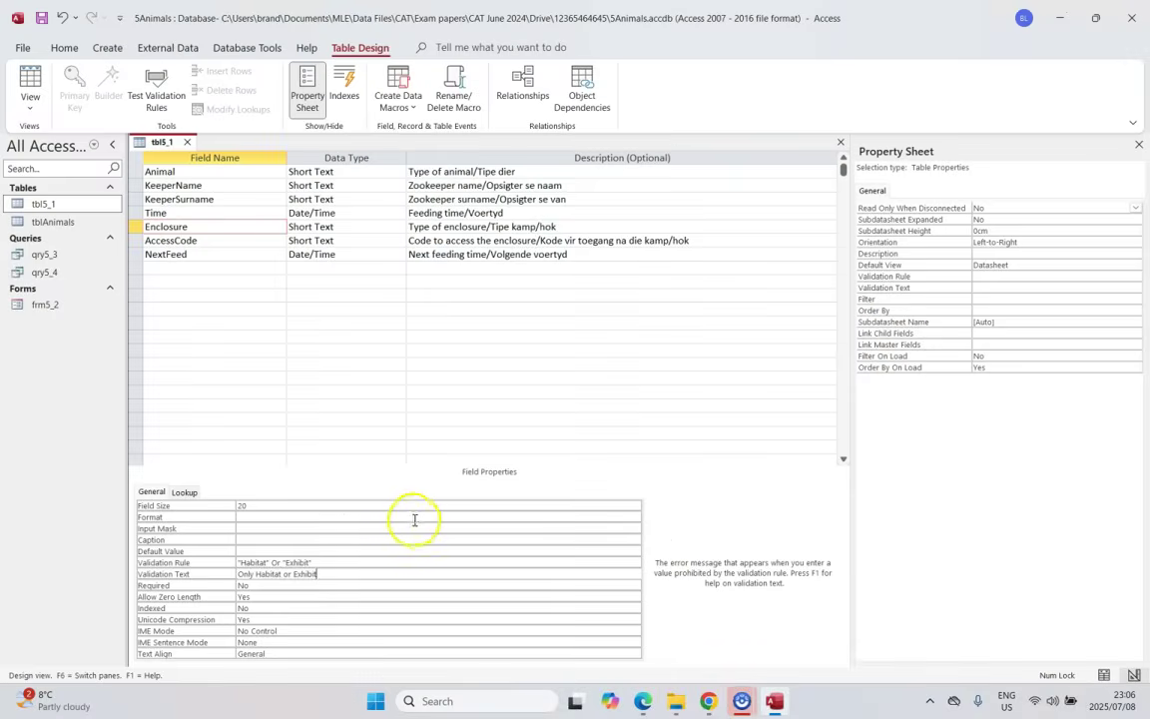
click(356, 563)
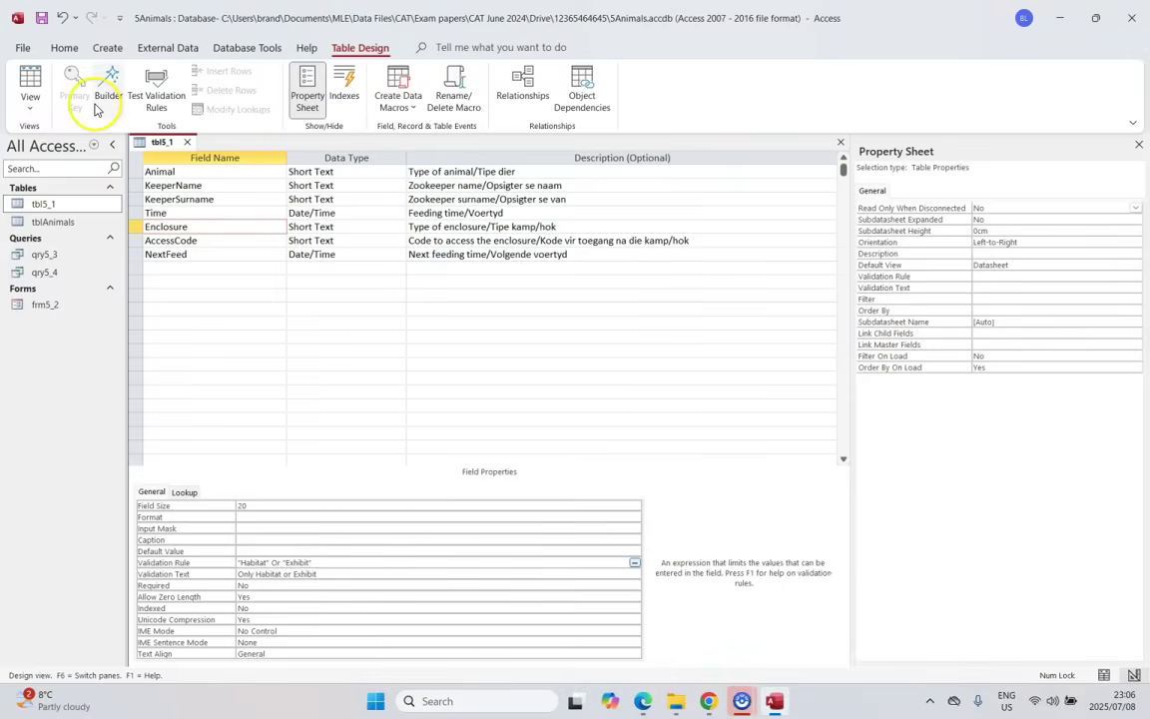
Save tbl5_1 and test the validation rule in Datasheet View by entering gfdfgdfg as a new record's Enclosure
click(30, 80)
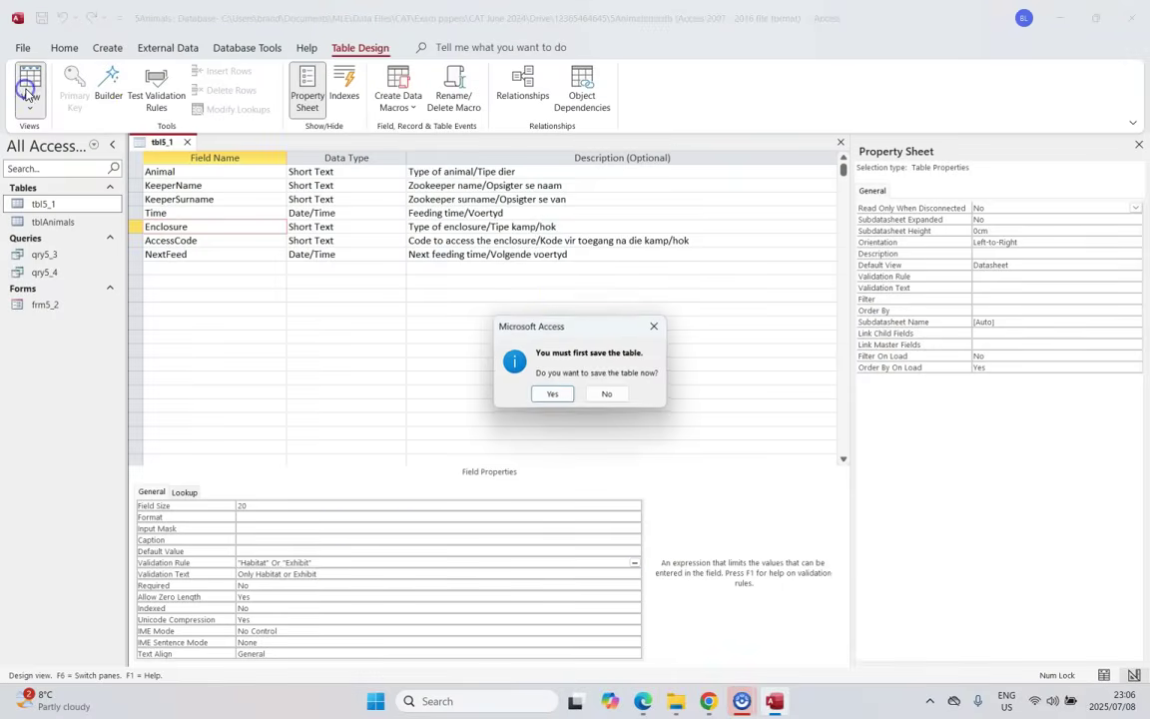
click(569, 394)
click(528, 392)
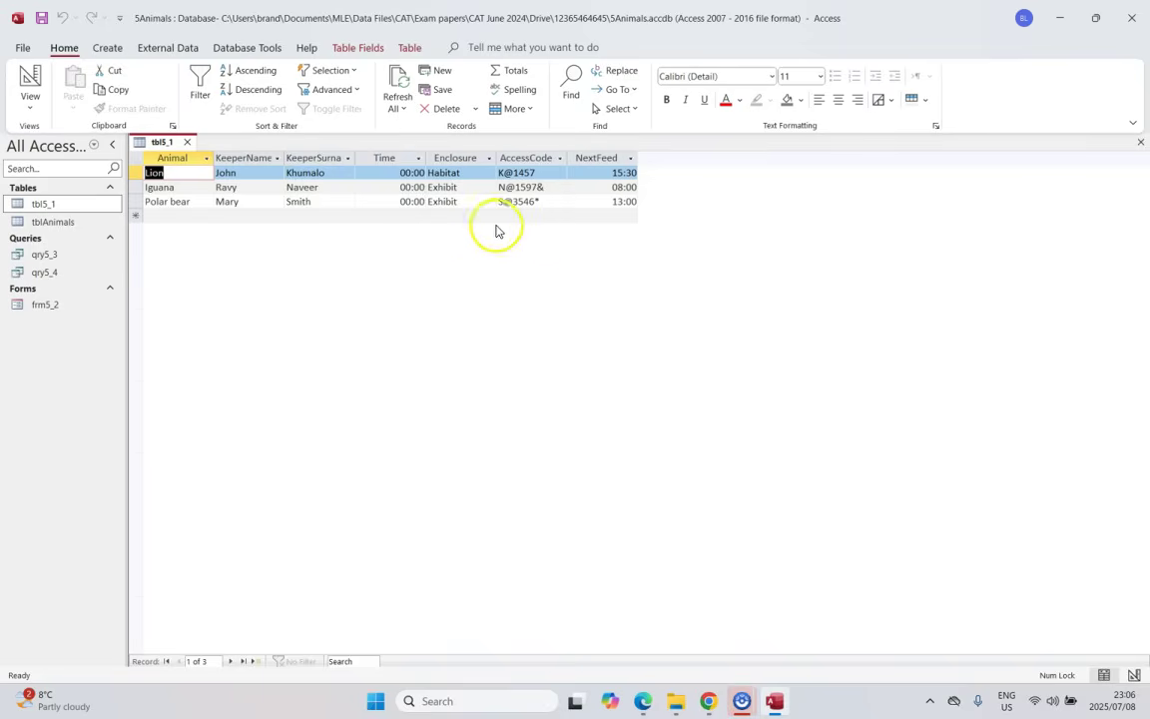
click(446, 215)
text(gfdfgdfg)
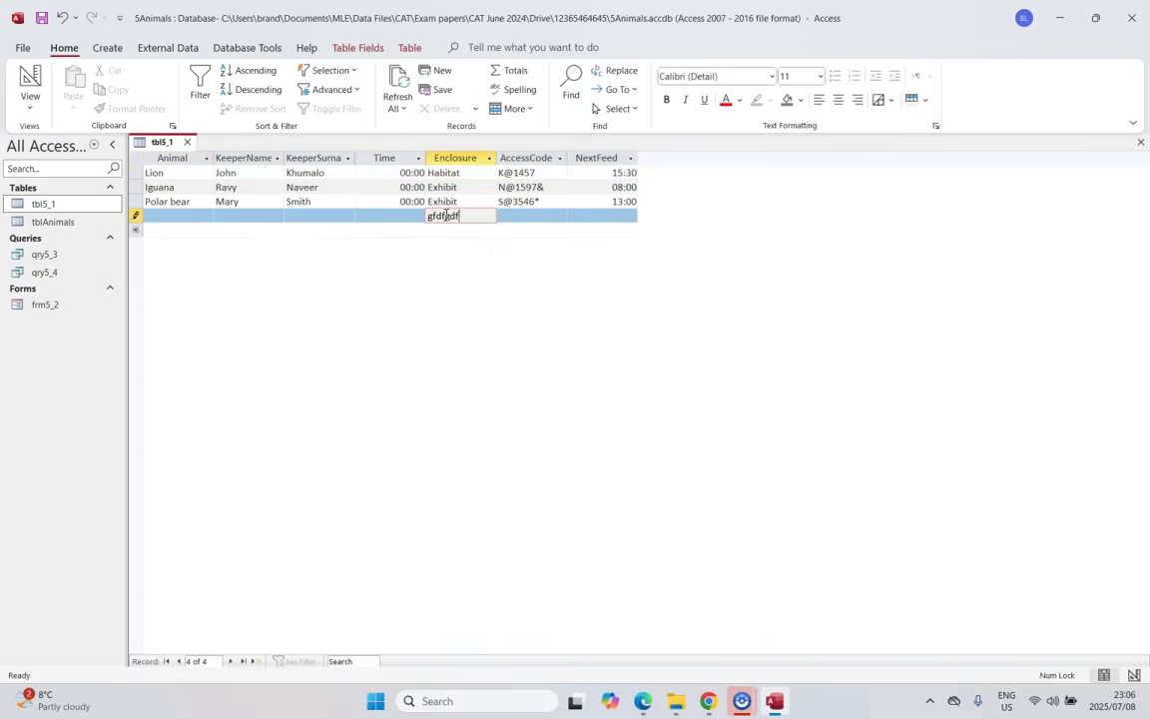
click(523, 215)
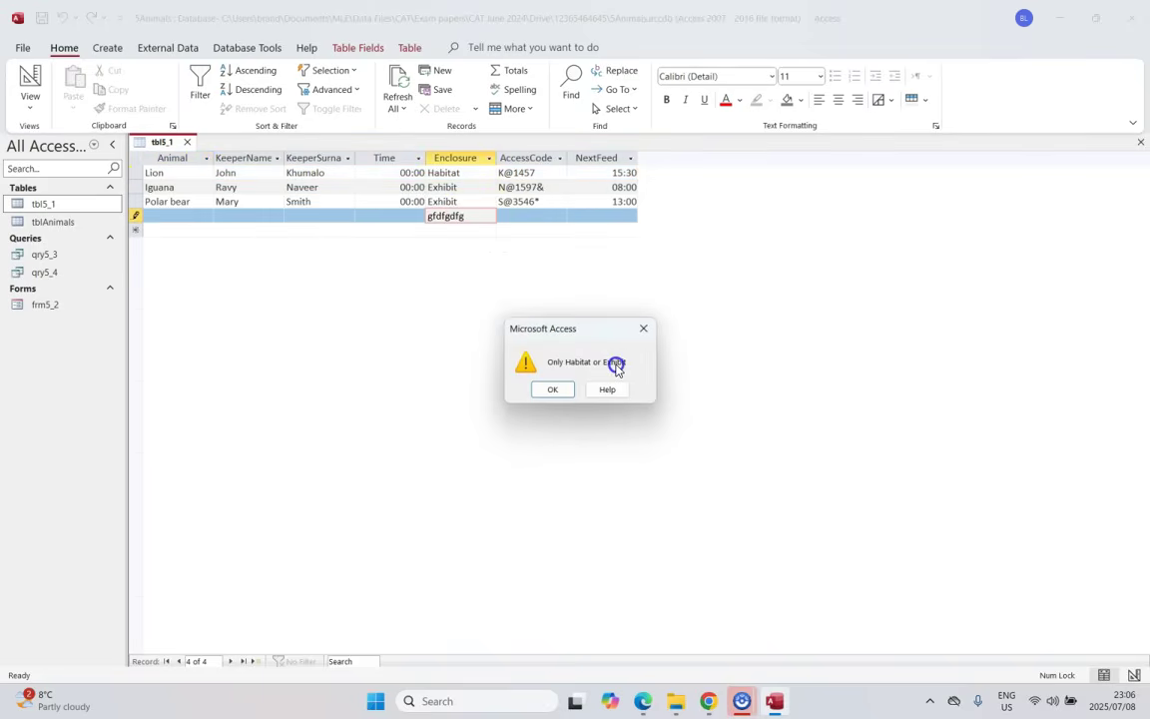
click(555, 389)
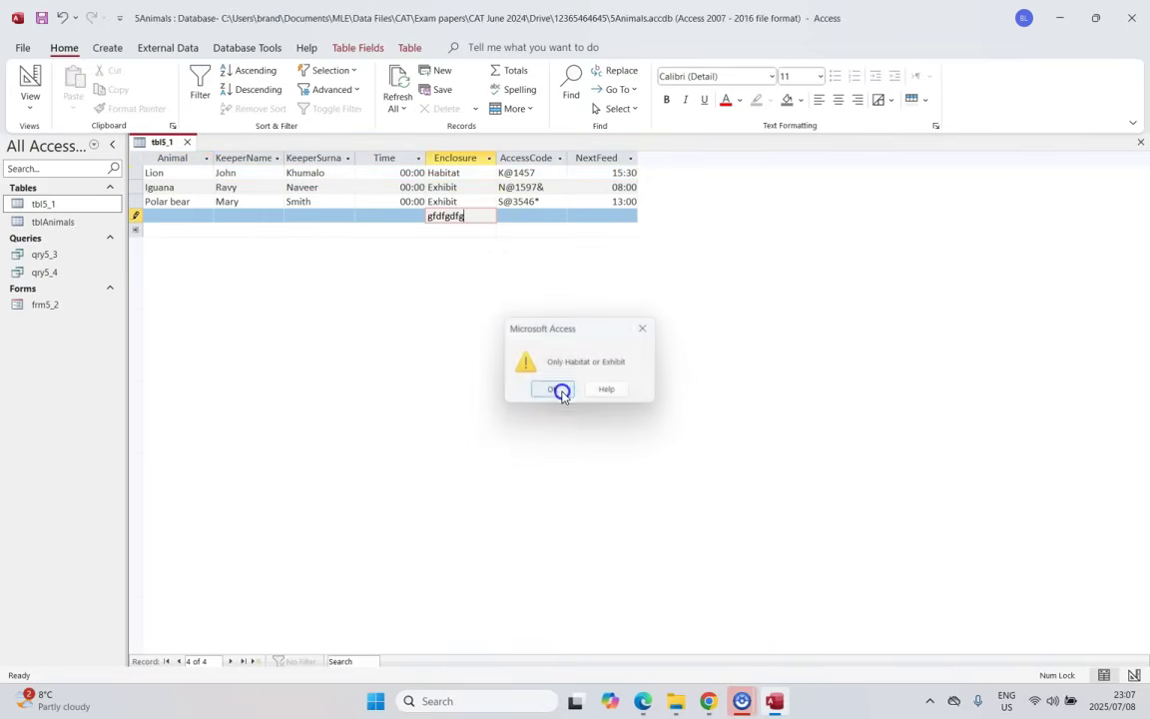
Switch to the exam paper and read question 5.1.4 together with the Input Mask Character Sheet on page 23
key(alt+Tab)
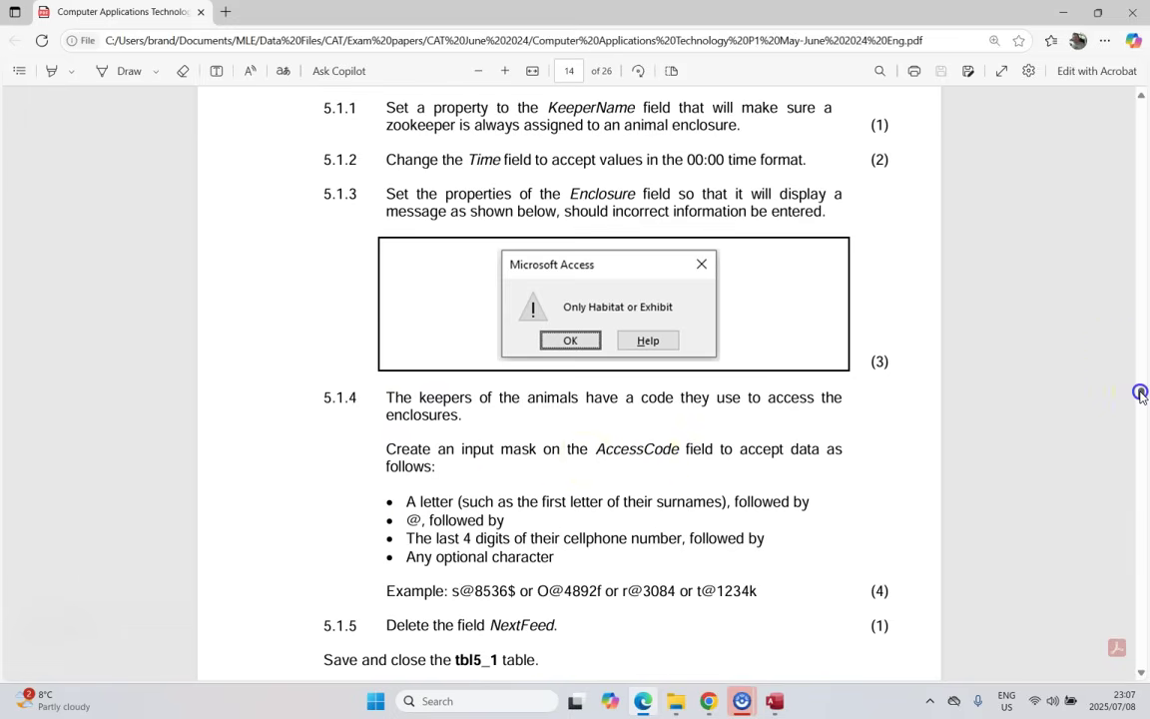
drag(1140, 393, 1138, 581)
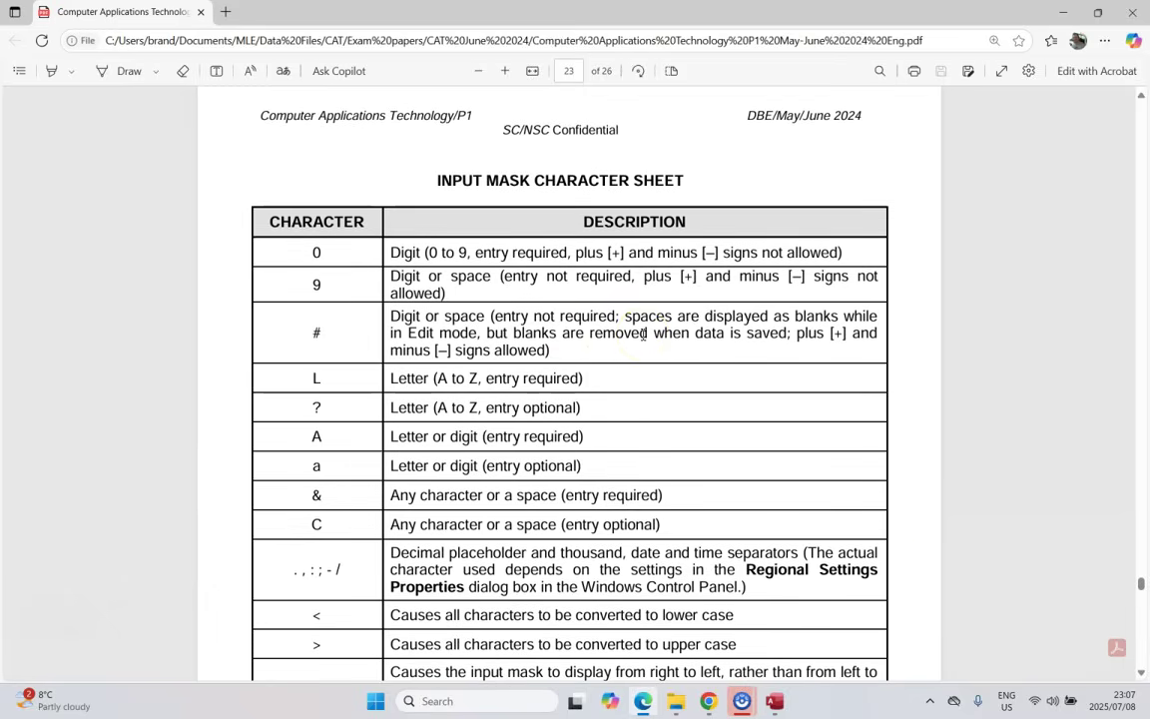
scroll(405, 354, down, 2)
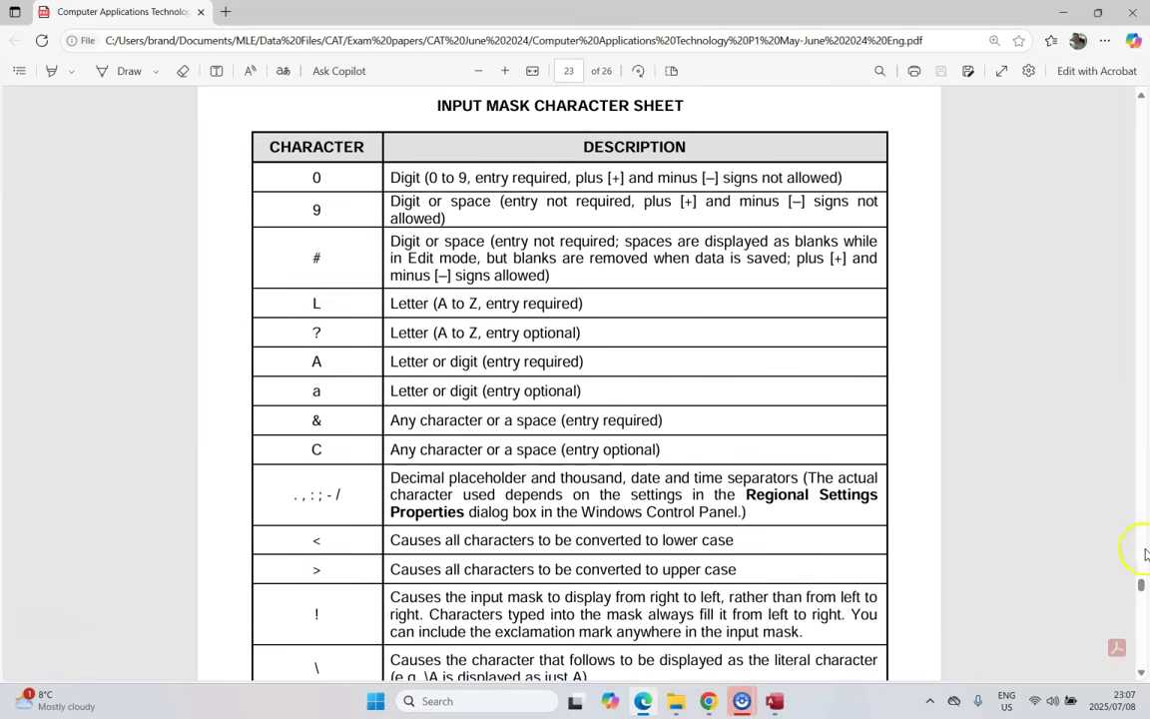
drag(1141, 591, 1140, 395)
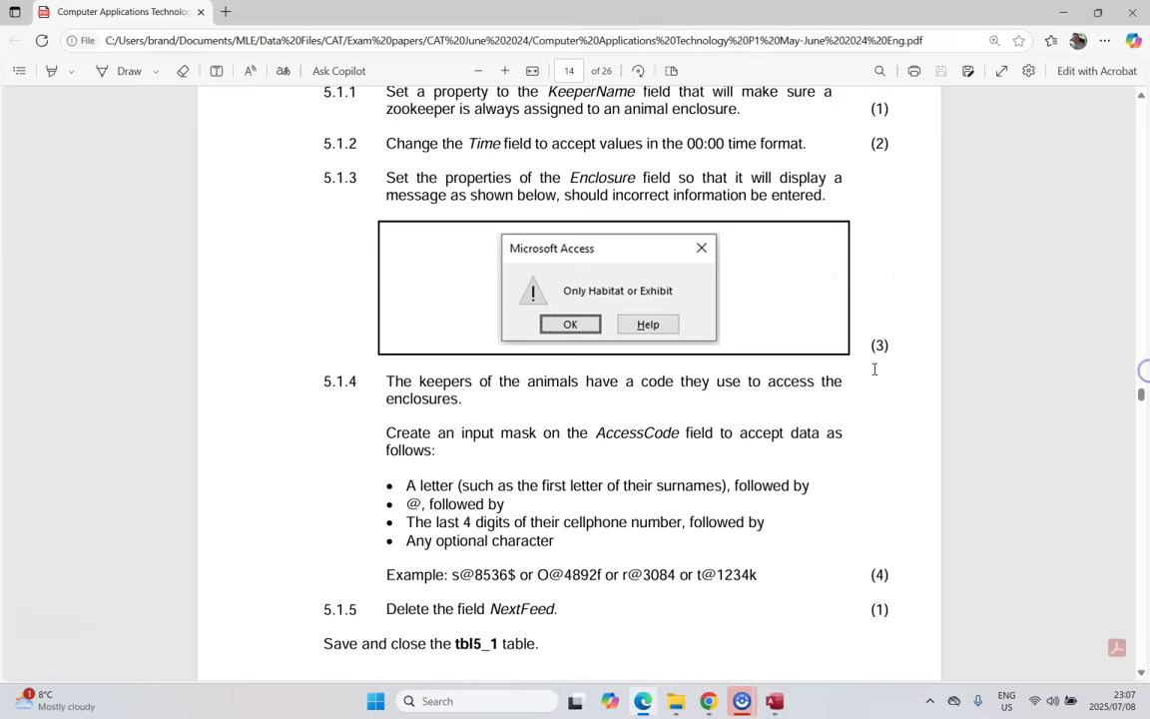
In Access, enter L"@"0000 as the AccessCode field's input mask in Design View, following the requirements in question 5.1.4
click(776, 699)
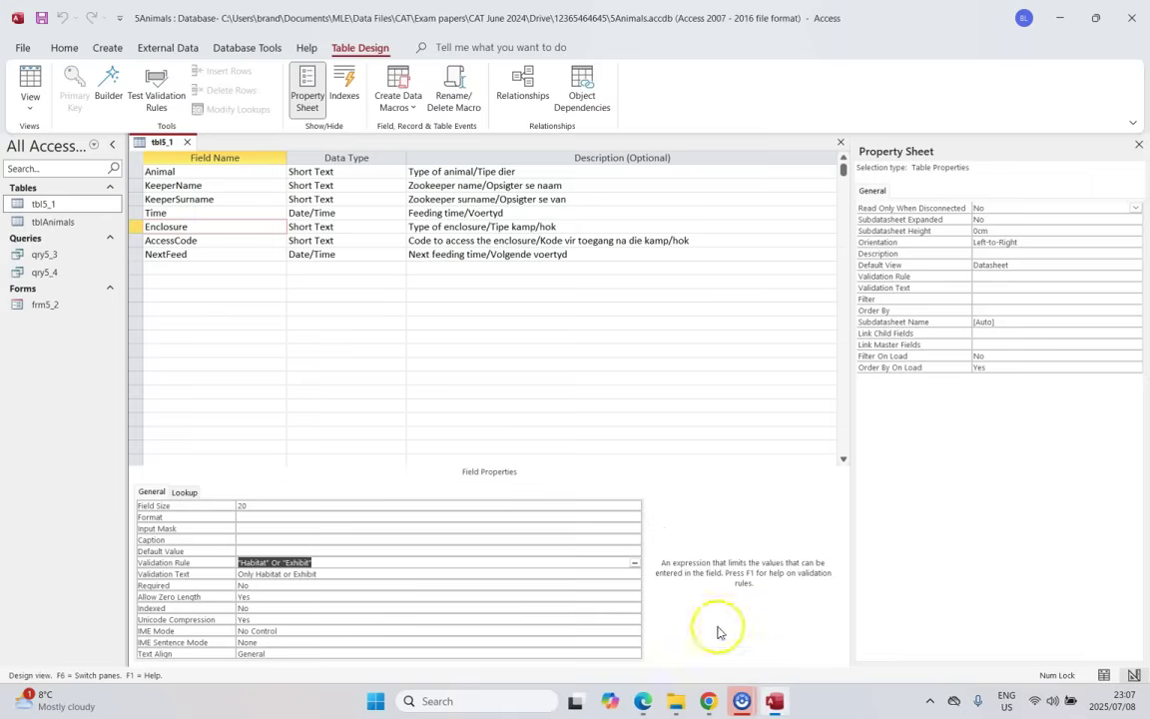
click(200, 239)
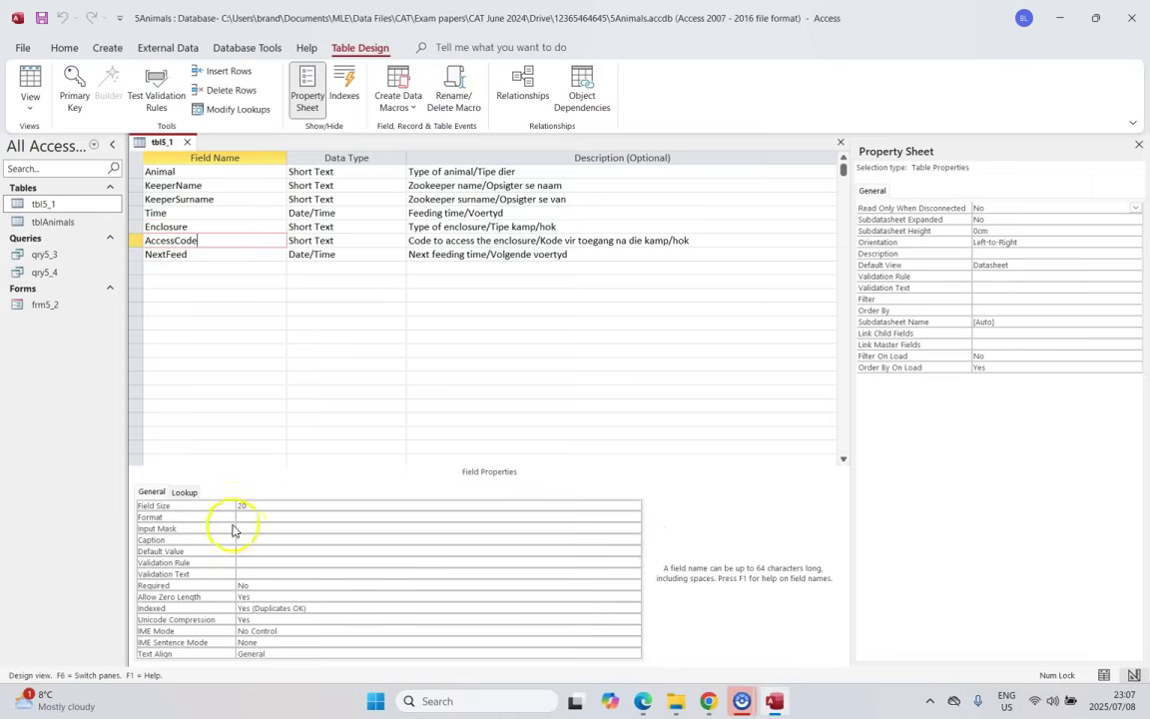
click(252, 527)
click(742, 700)
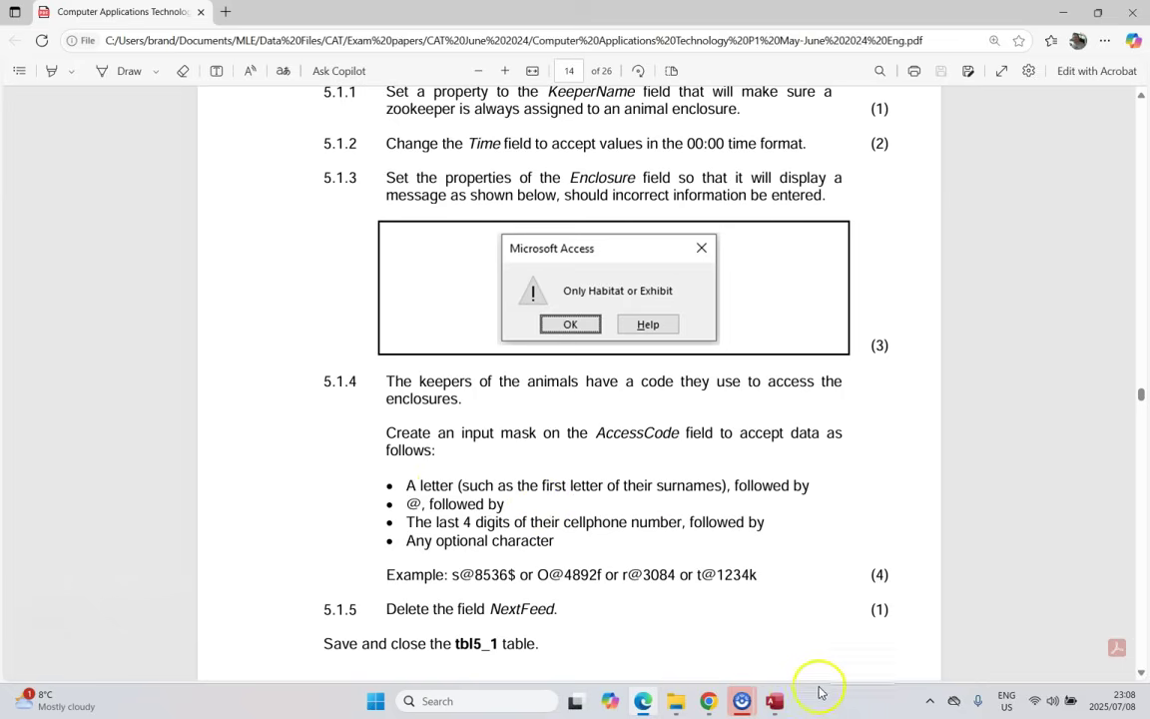
click(777, 701)
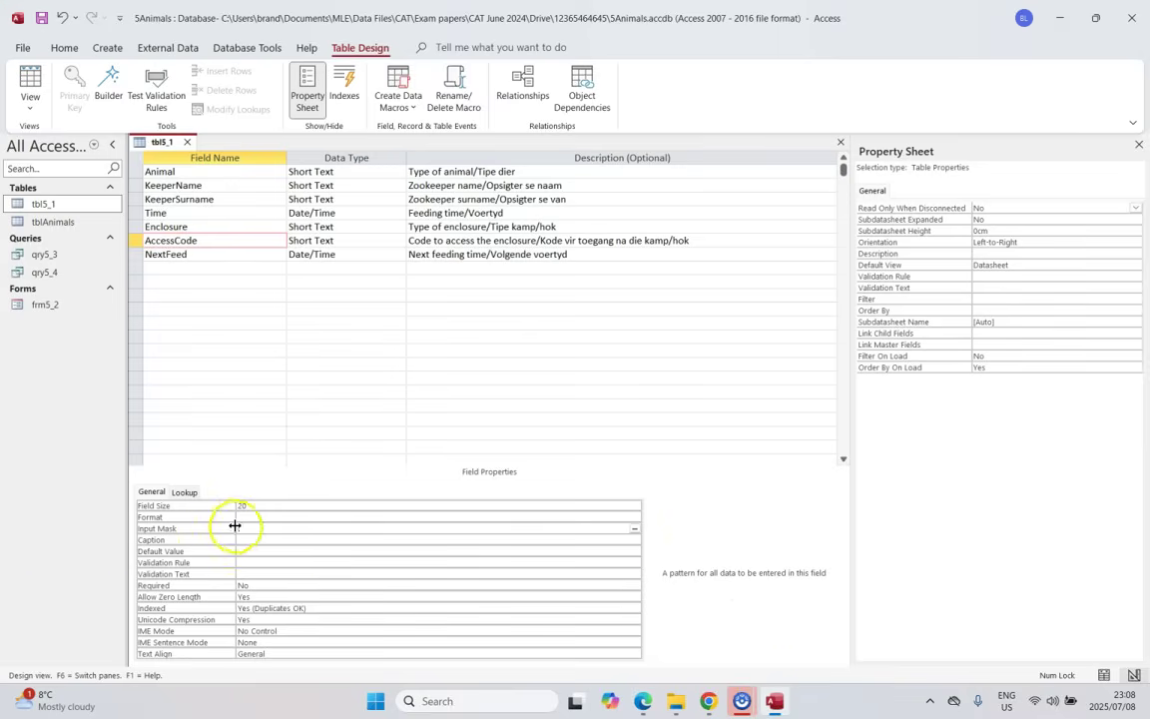
click(651, 705)
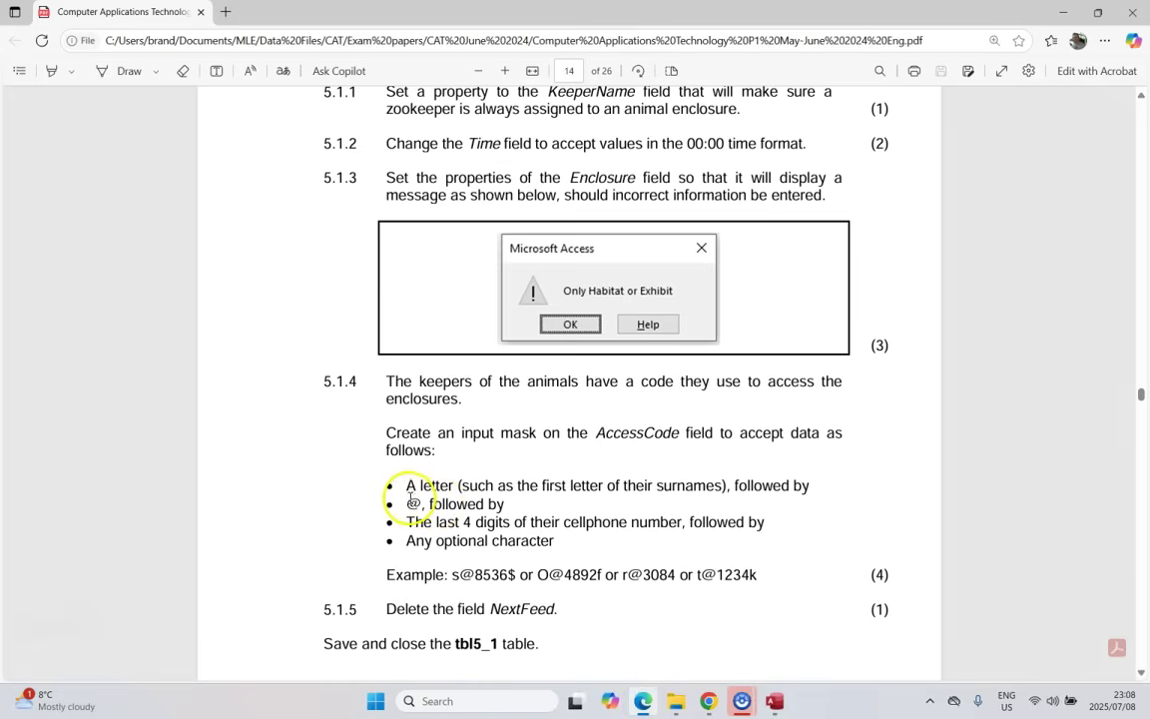
click(774, 701)
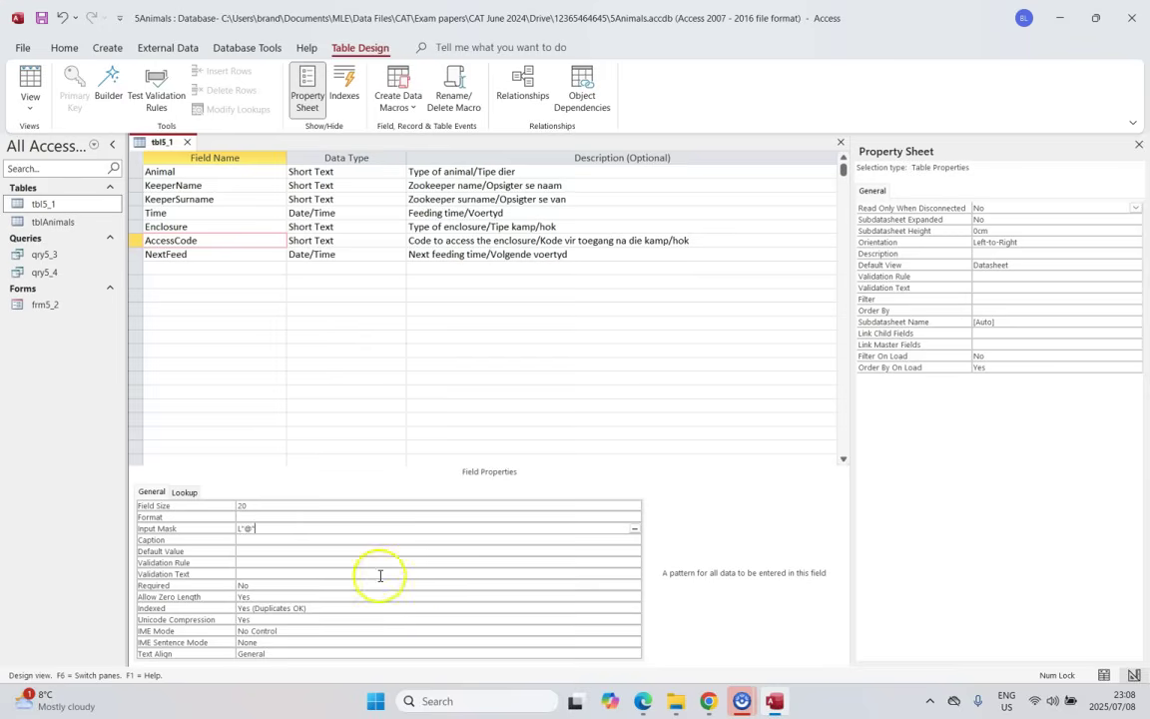
click(643, 700)
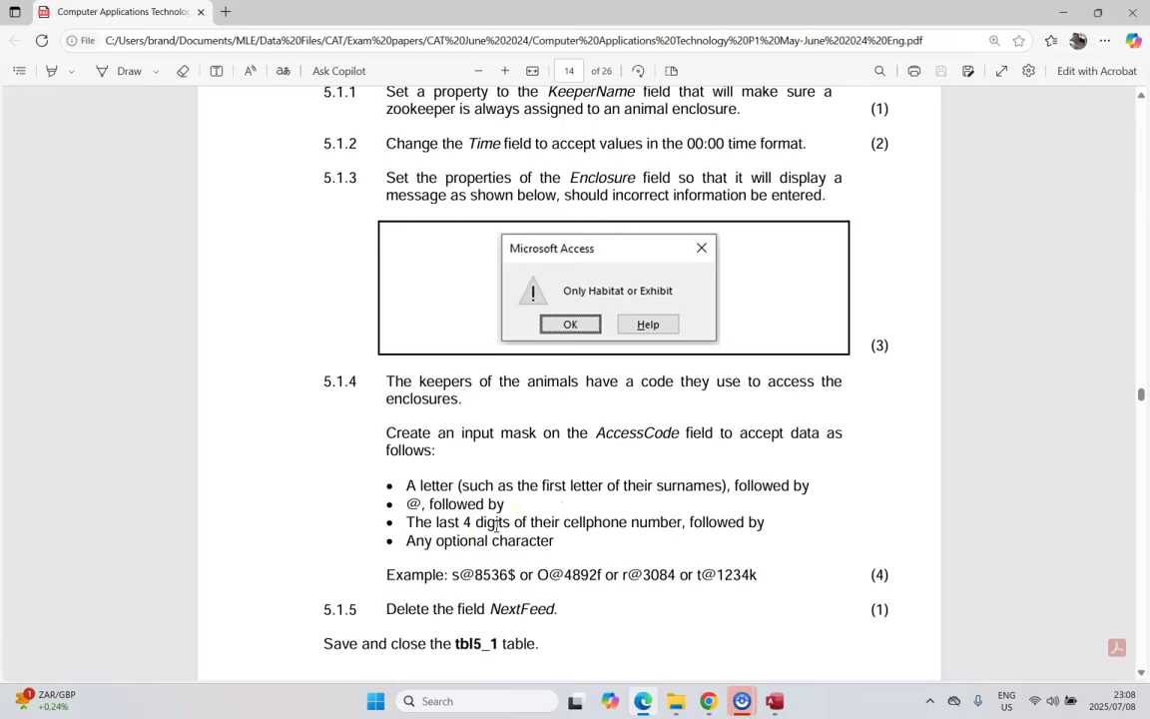
click(776, 700)
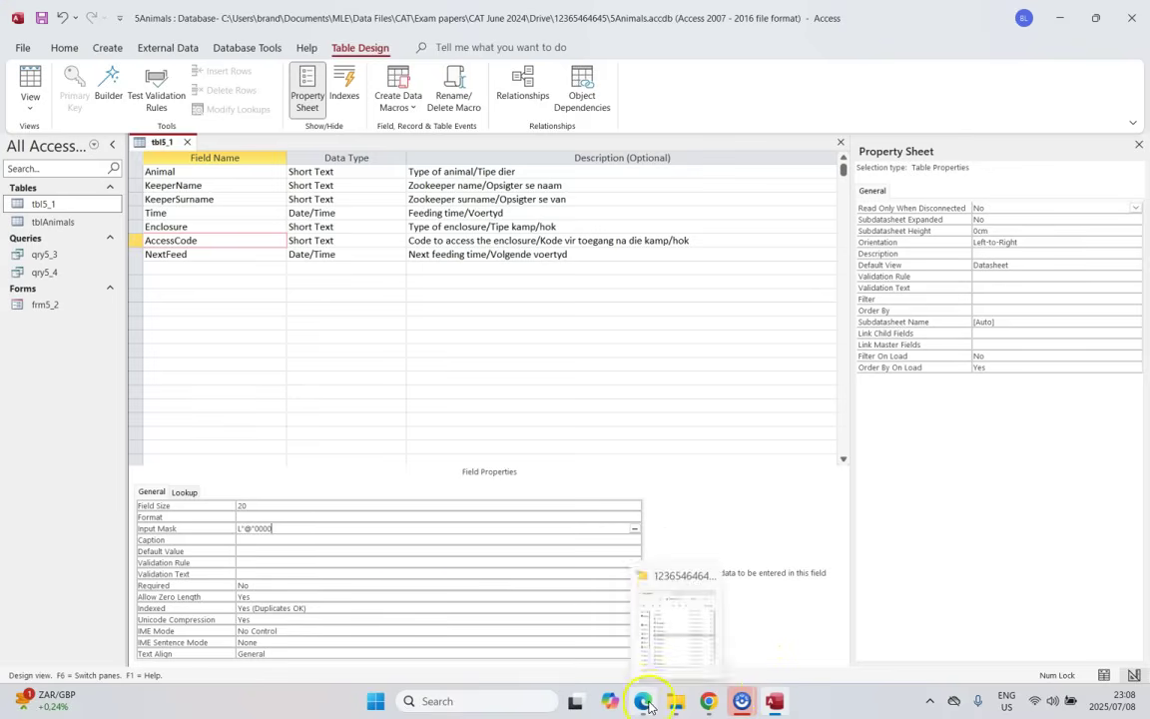
Return to question 5.1.4 in the exam paper and examine how the example codes end to understand the optional last character
click(610, 555)
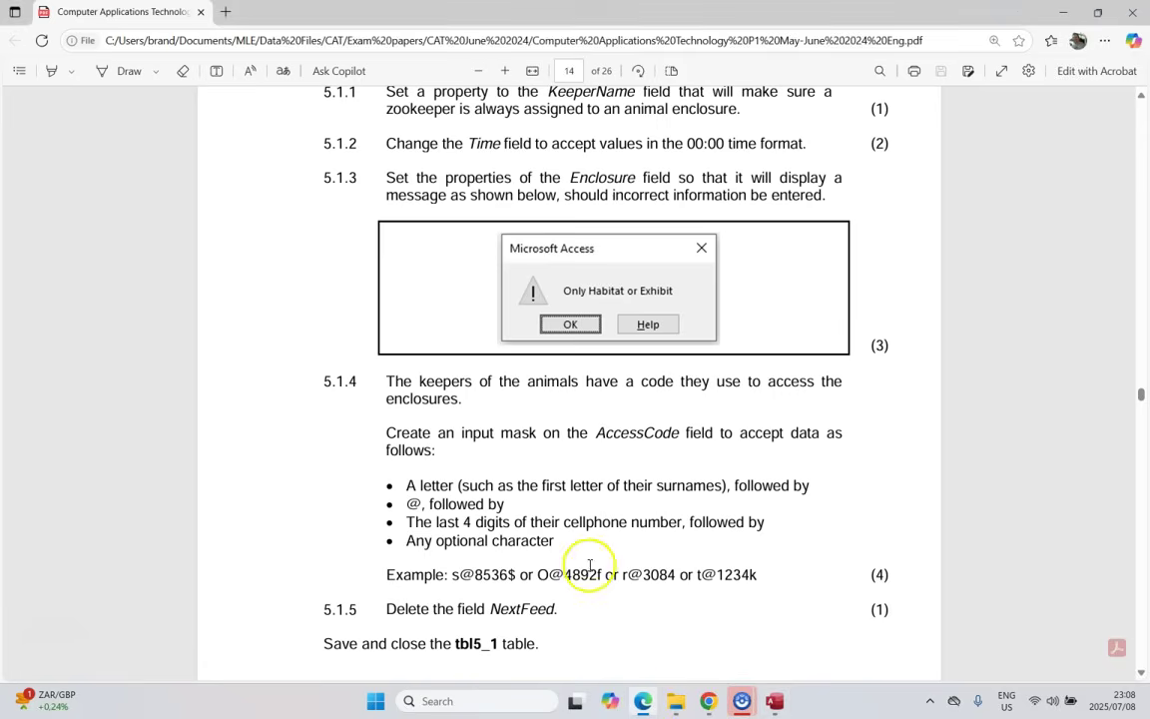
right_click(514, 576)
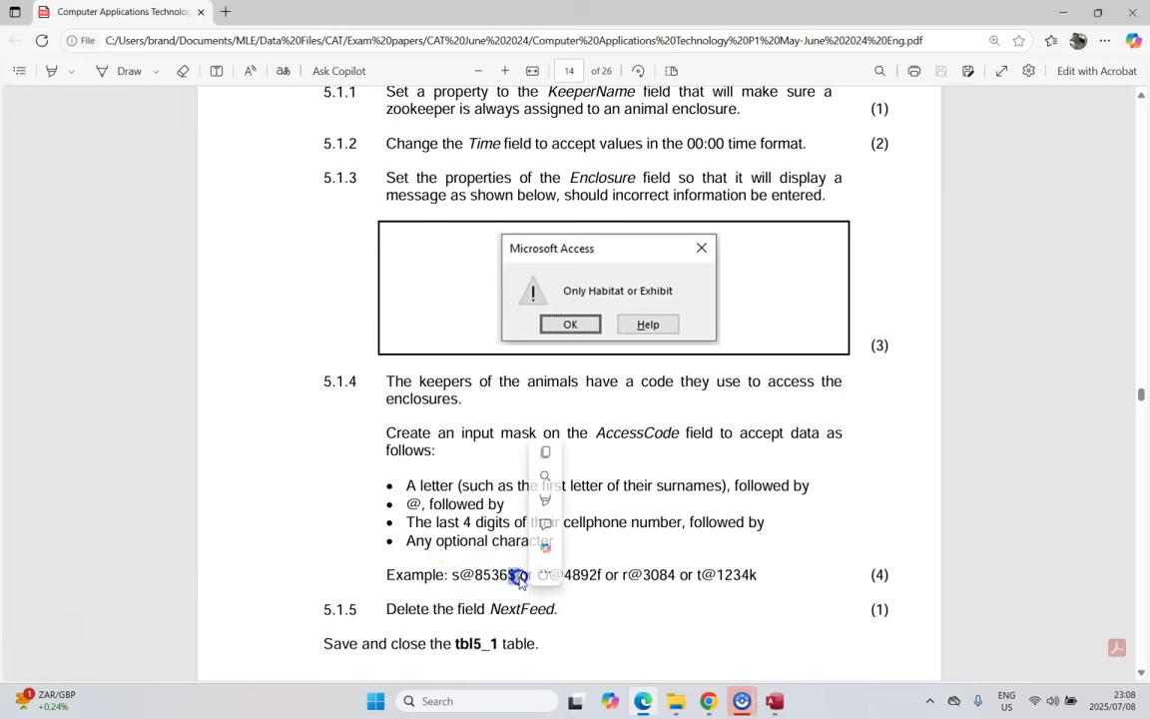
click(758, 575)
right_click(687, 577)
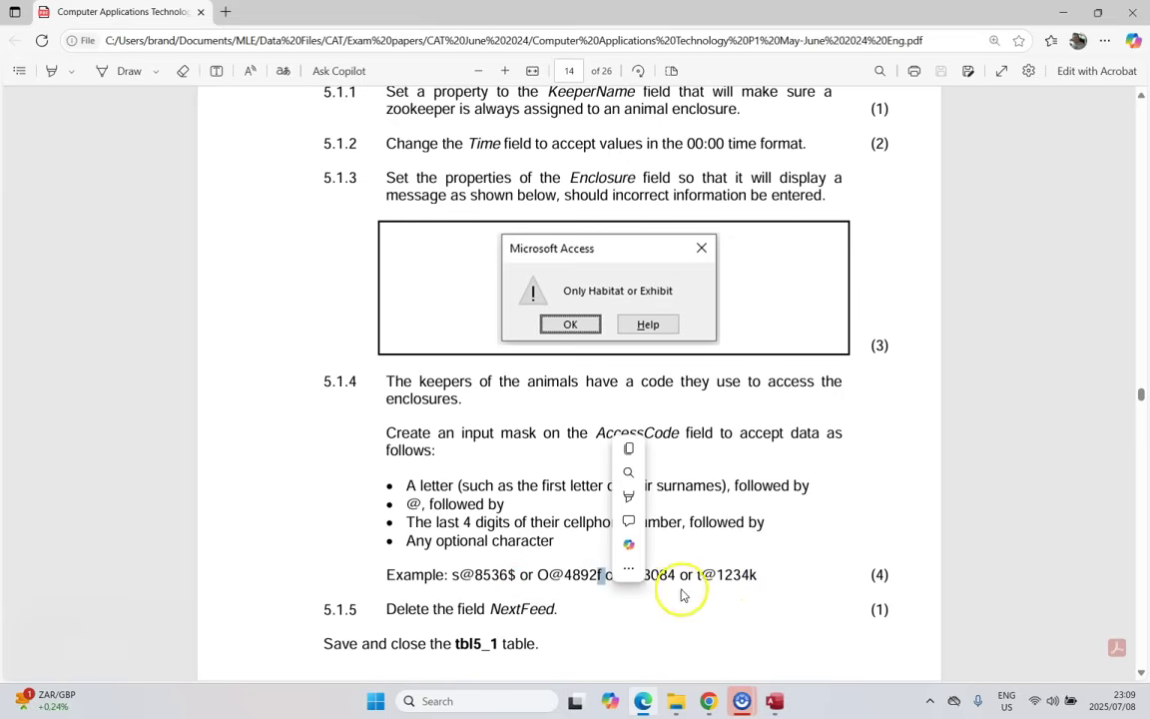
right_click(673, 575)
click(679, 575)
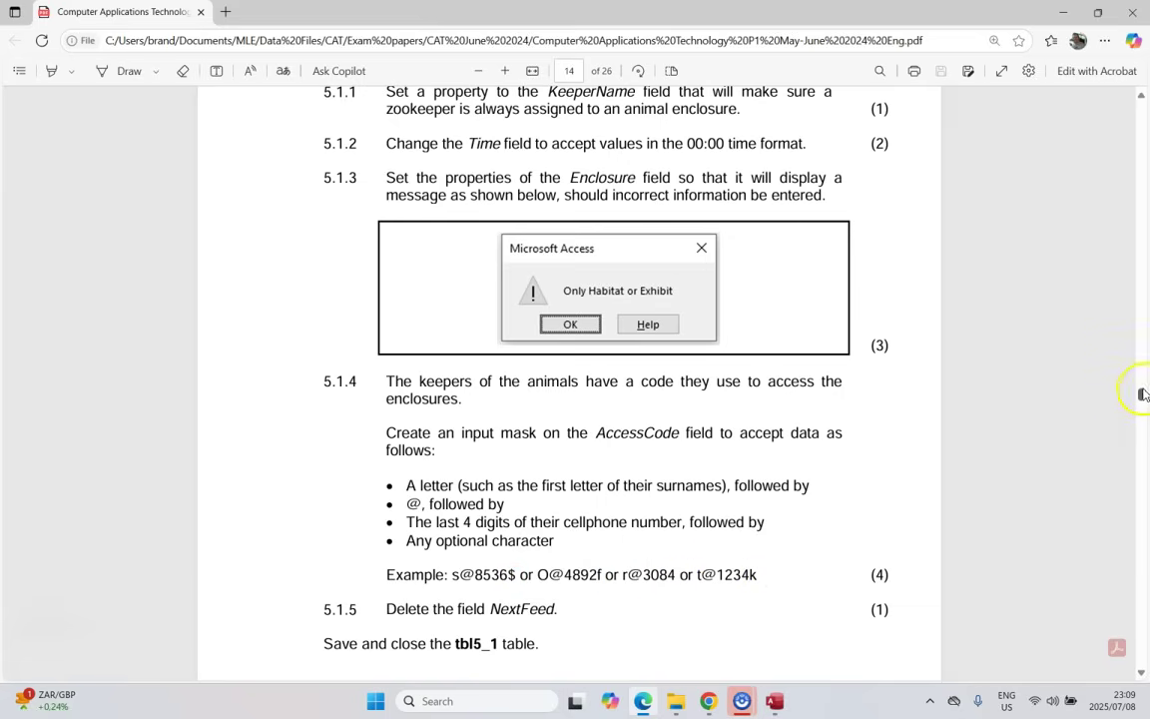
Compare the optional-entry codes in the Input Mask Character Sheet and append C to the AccessCode field's input mask in Access
drag(1143, 397, 1144, 582)
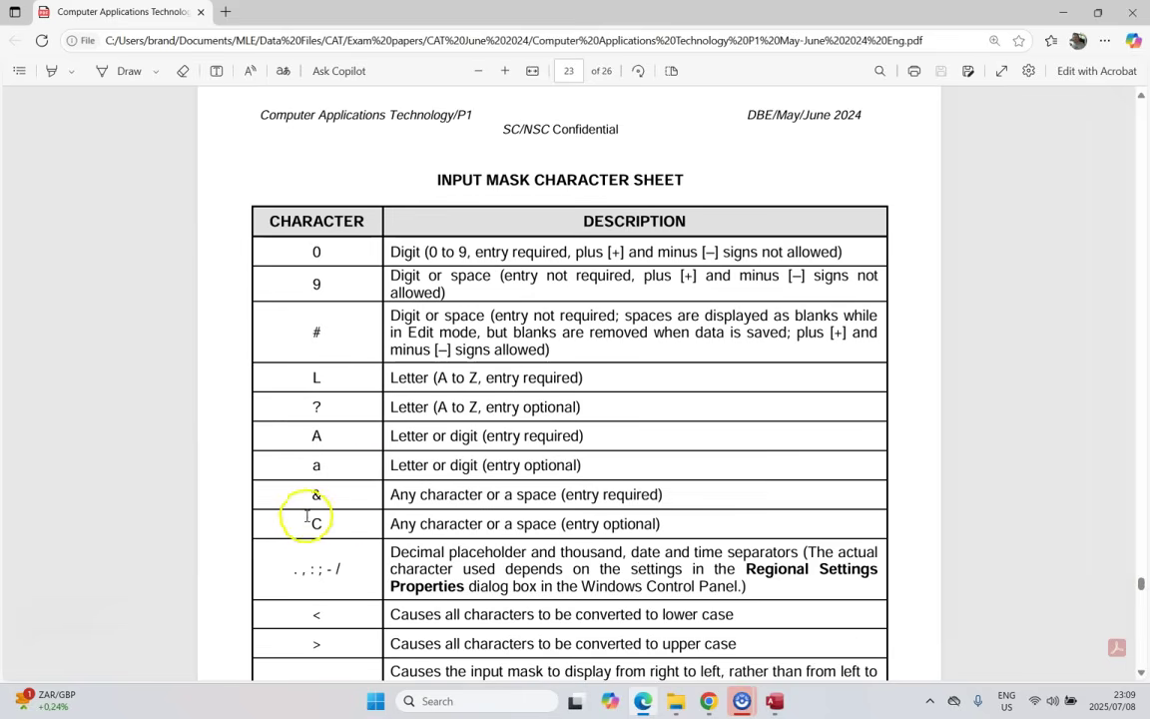
drag(309, 523, 642, 512)
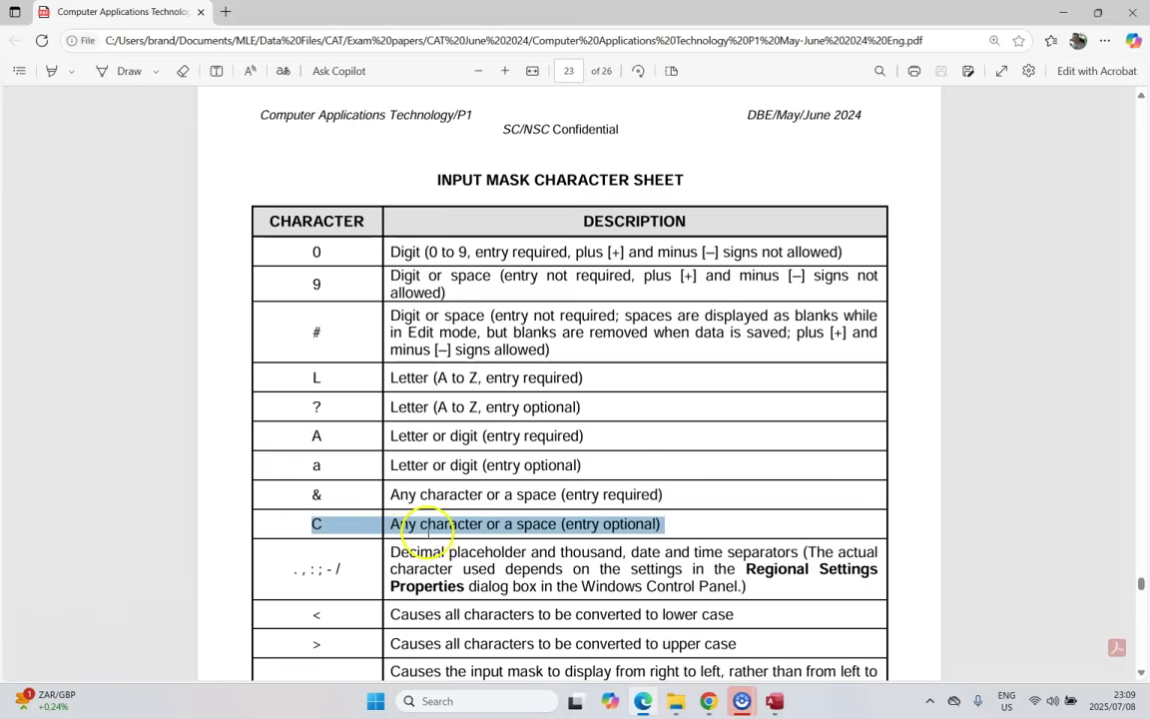
click(314, 465)
click(298, 407)
double_click(318, 407)
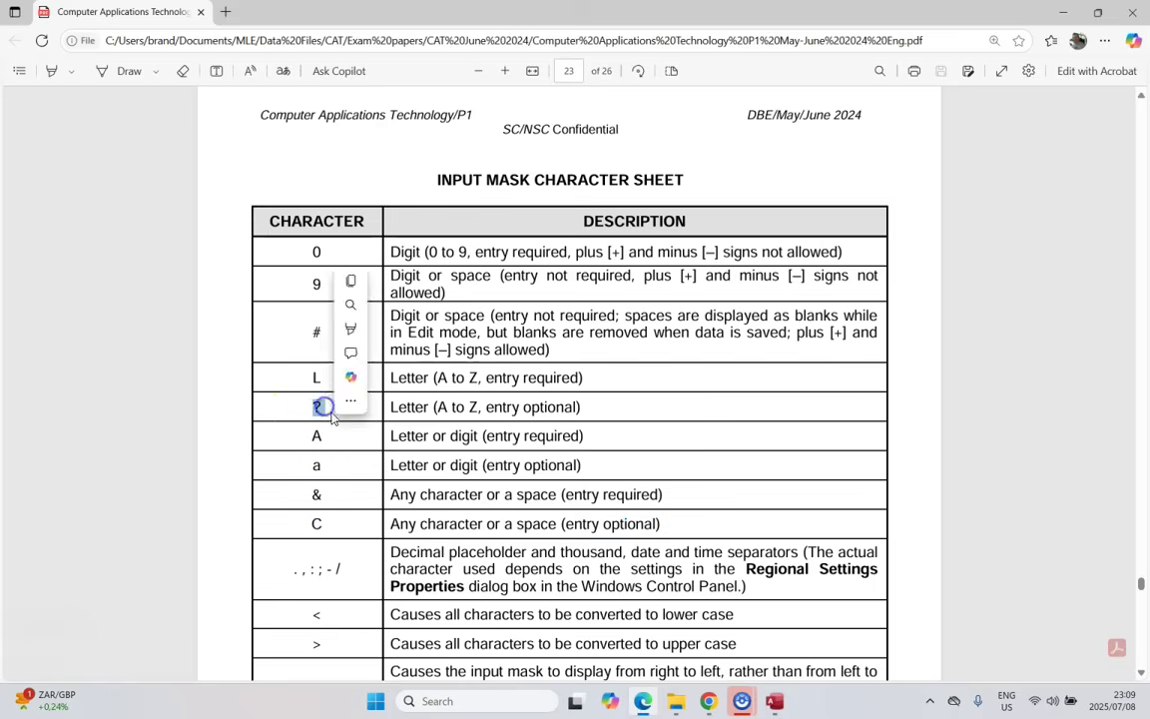
double_click(317, 523)
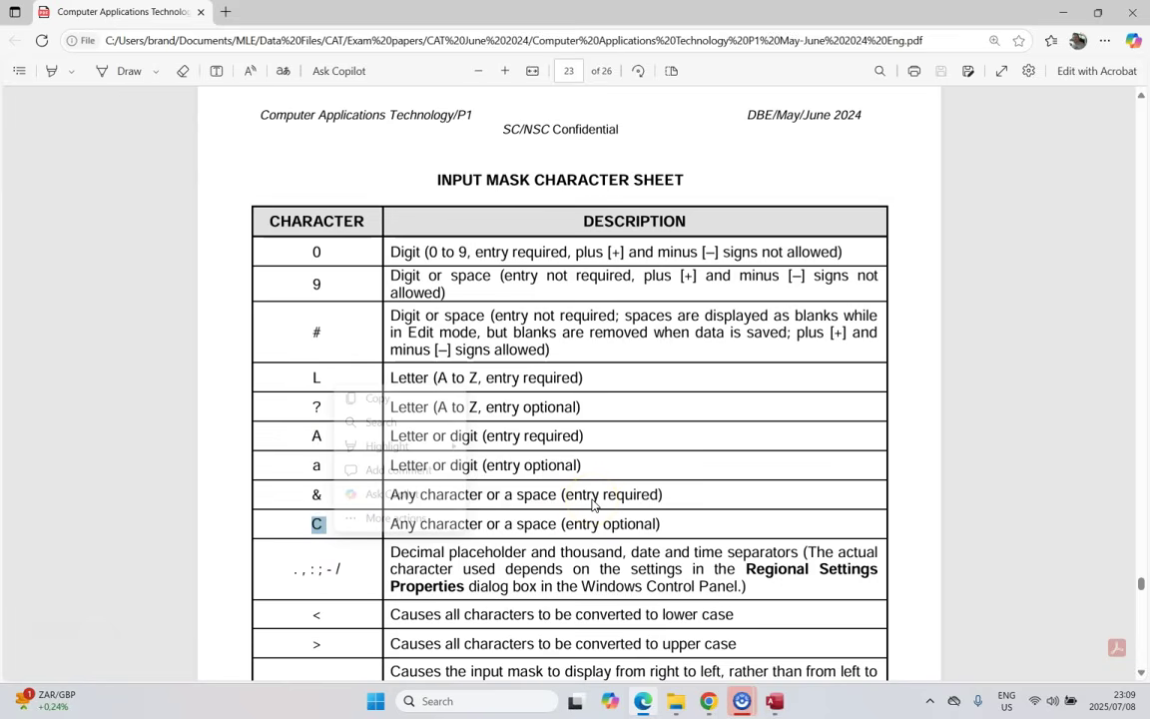
scroll(592, 506, down, 1)
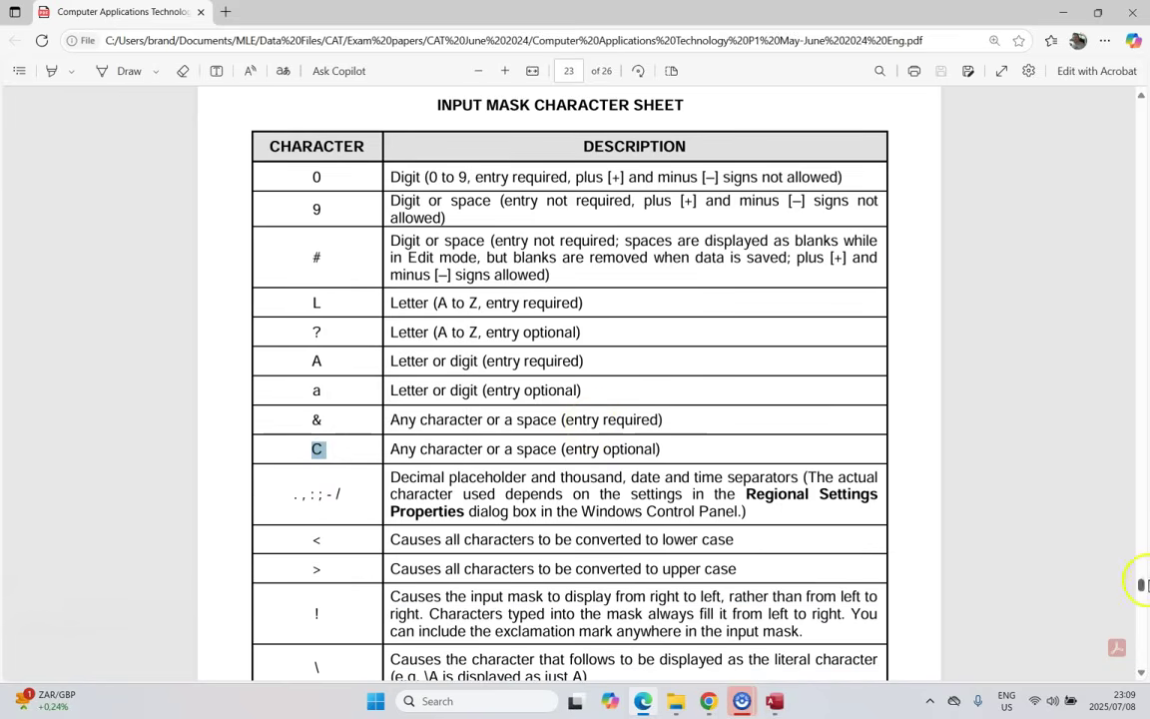
key(alt+Tab)
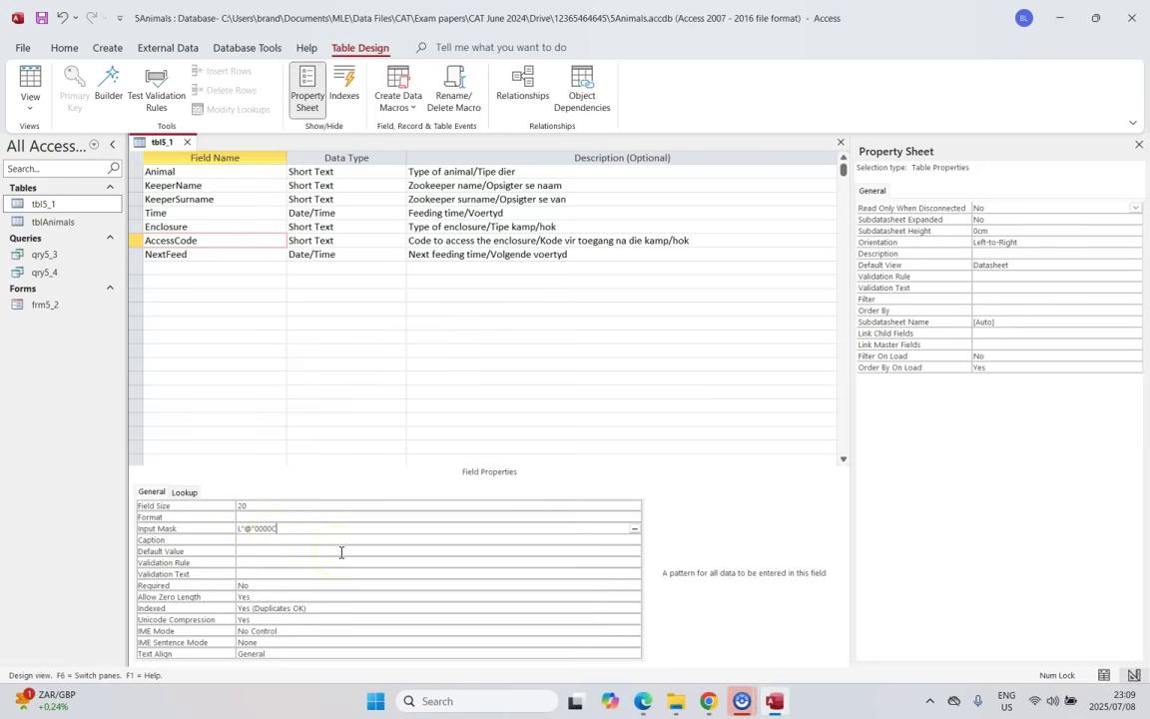
Check question 5.1.5 in the exam paper, and in Access permanently delete the NextFeed field from tbl5_1
key(alt+Tab)
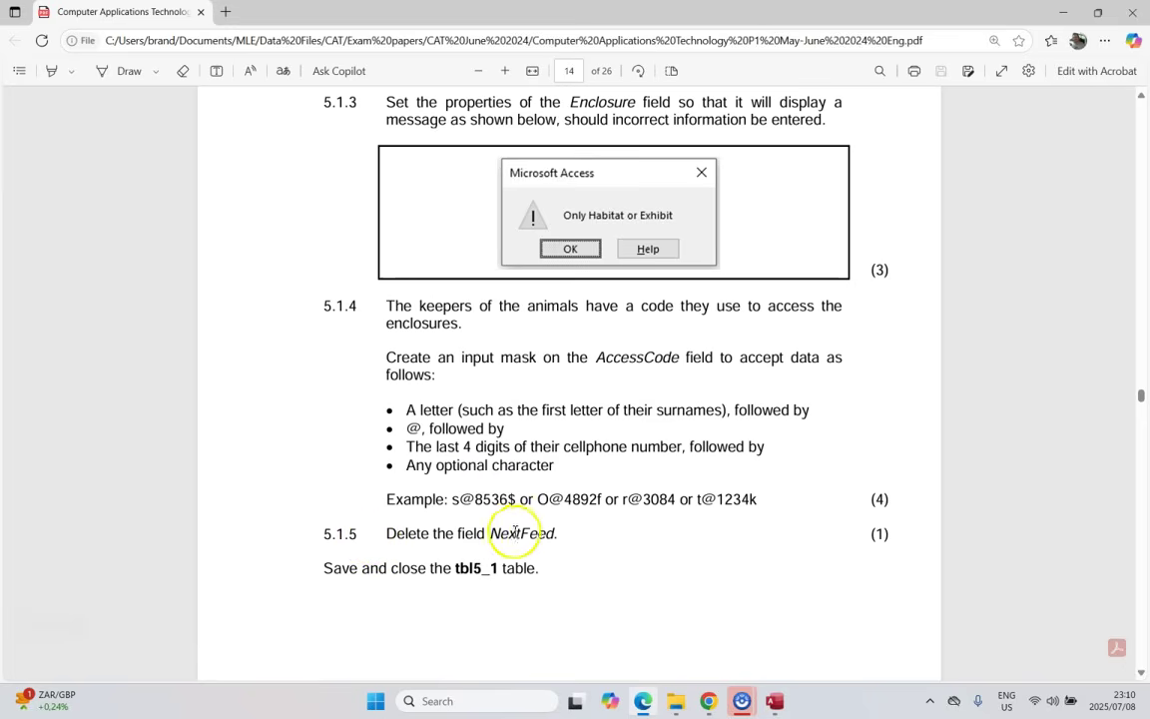
click(779, 703)
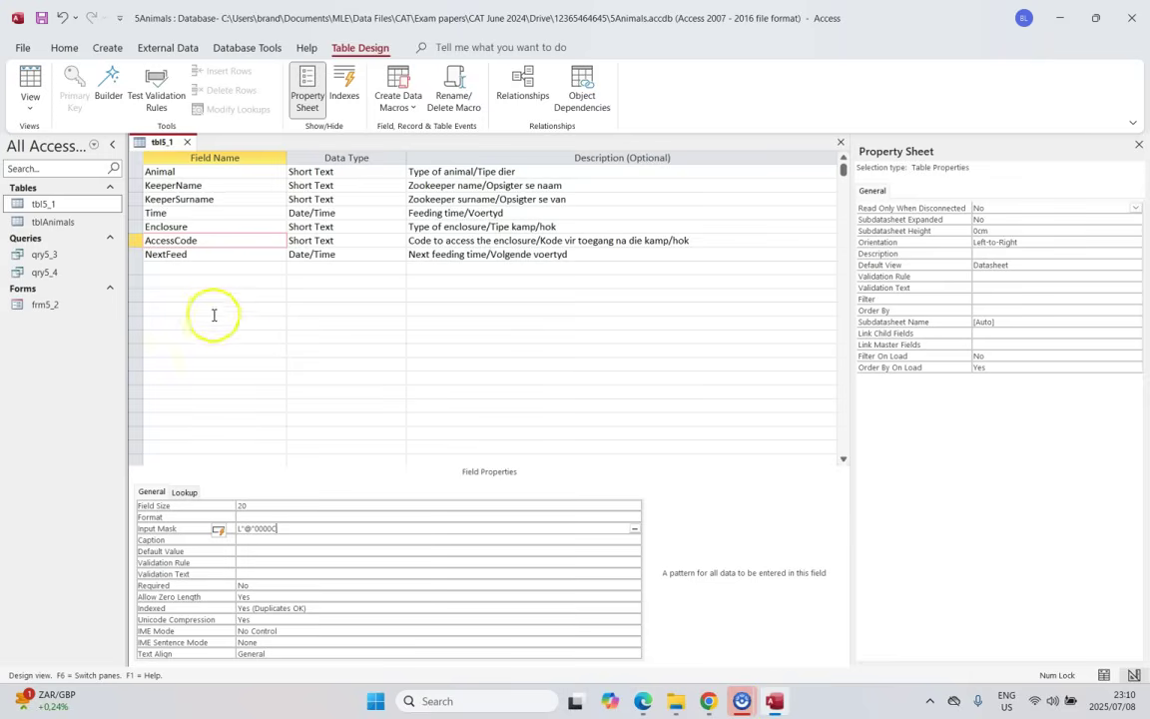
click(137, 255)
right_click(137, 256)
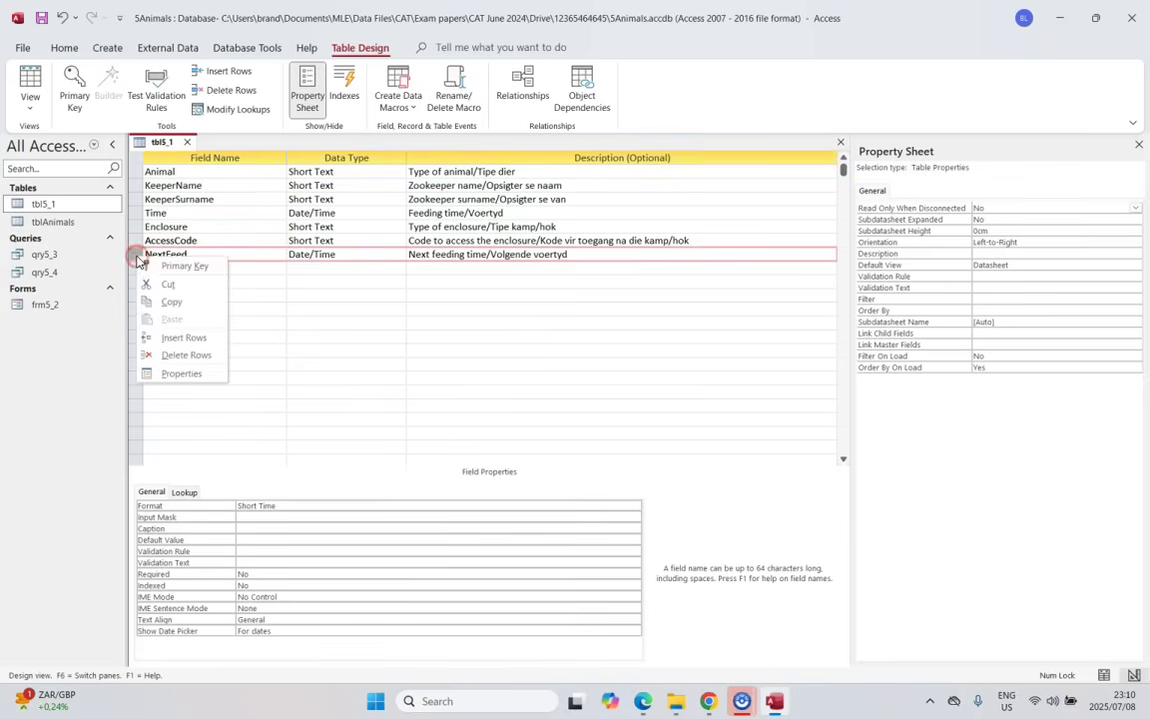
click(185, 356)
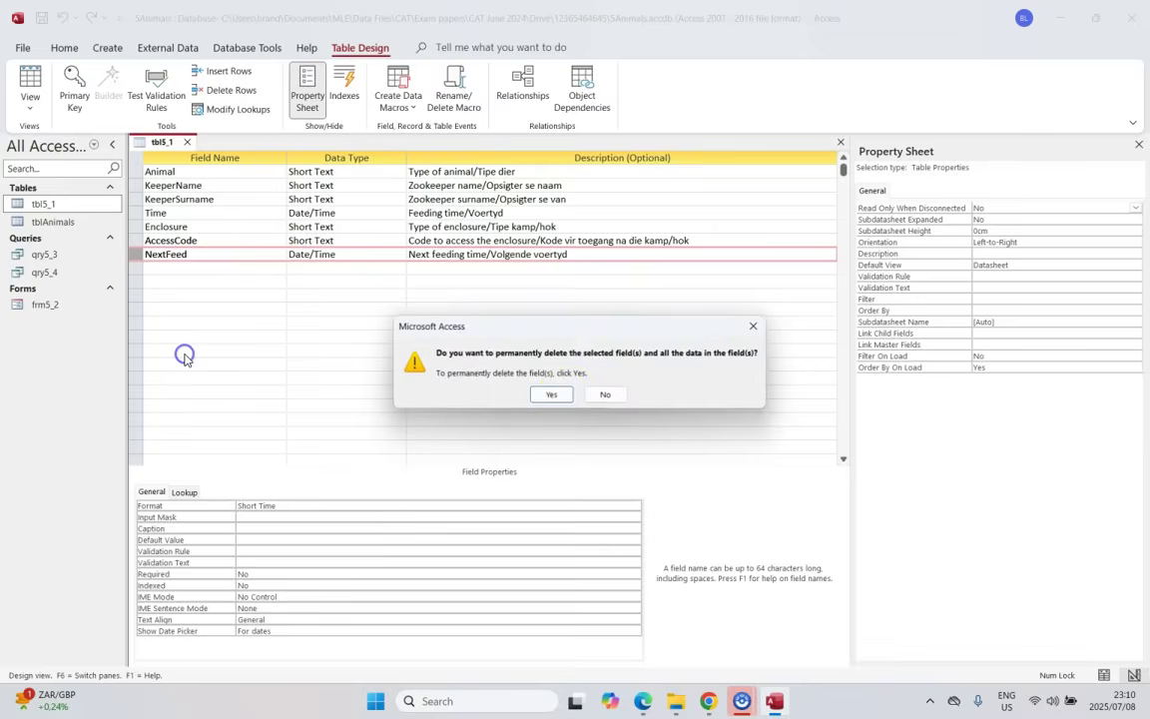
click(559, 396)
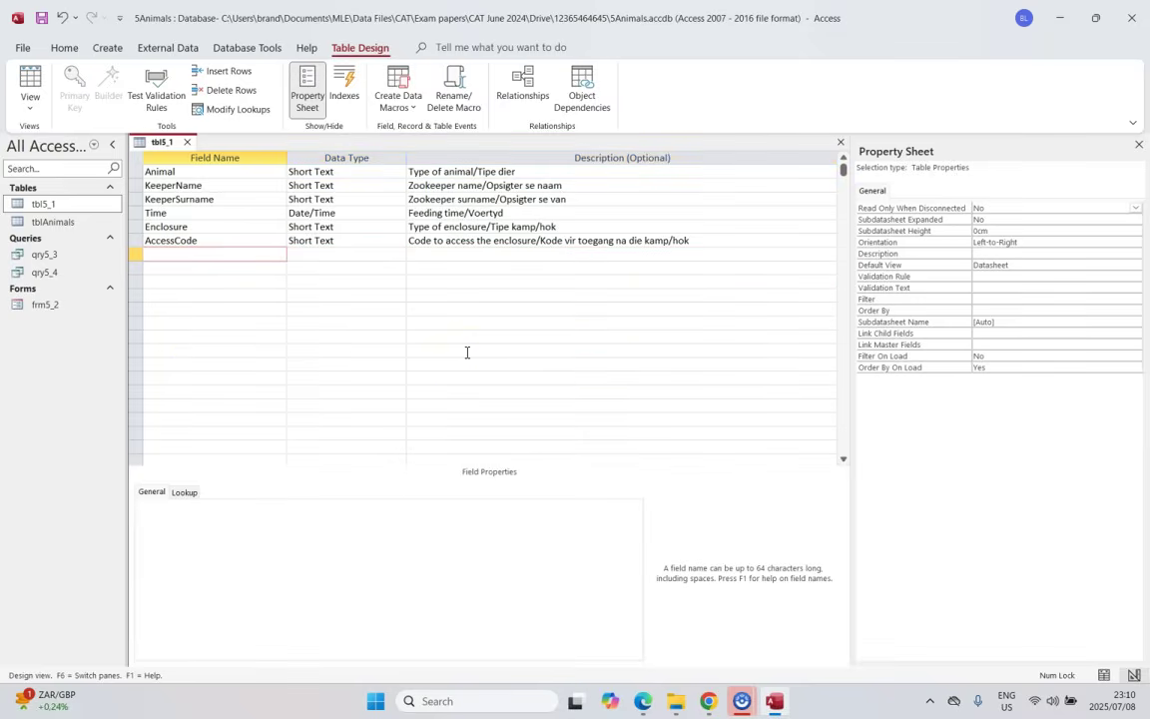
View question 5.2 on page 15 of the exam paper, then return to Access to save and close the tbl5_1 table
click(642, 700)
scroll(550, 499, down, 10)
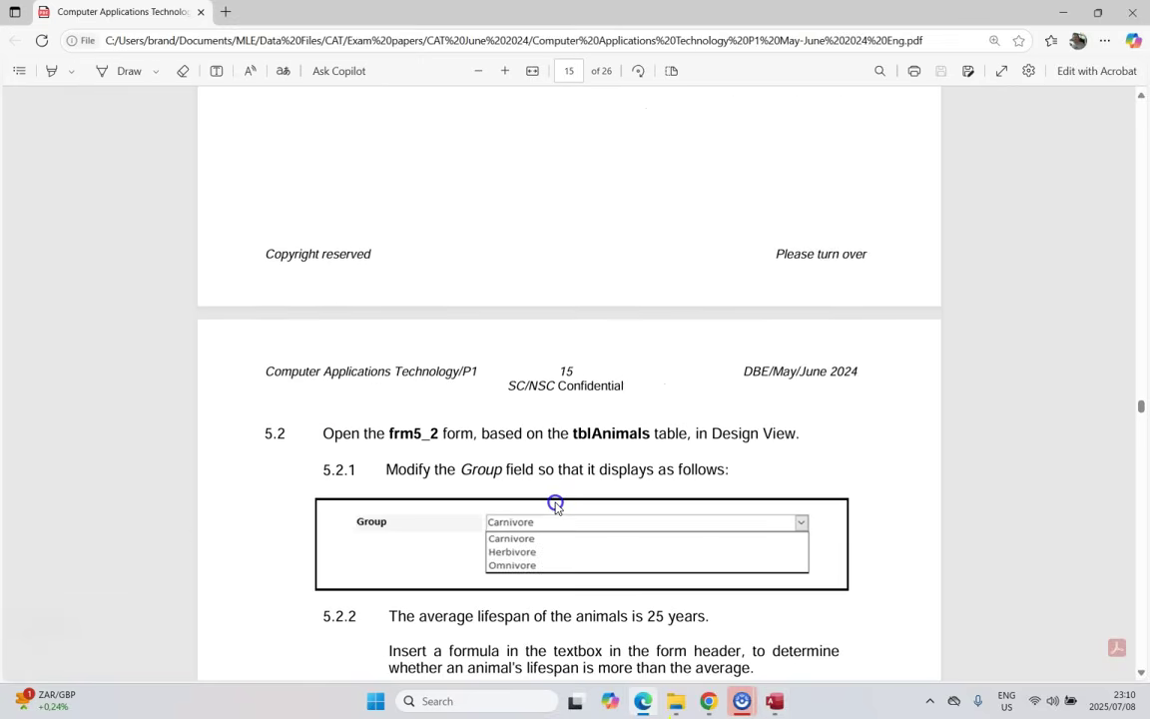
click(773, 700)
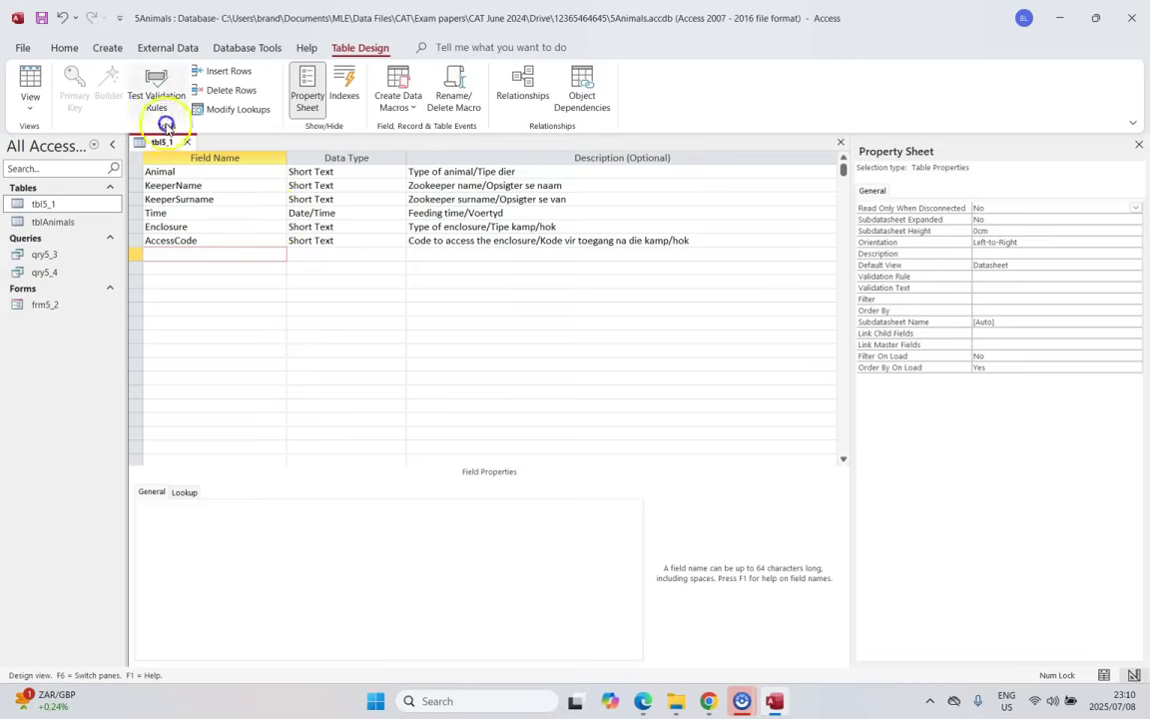
click(187, 143)
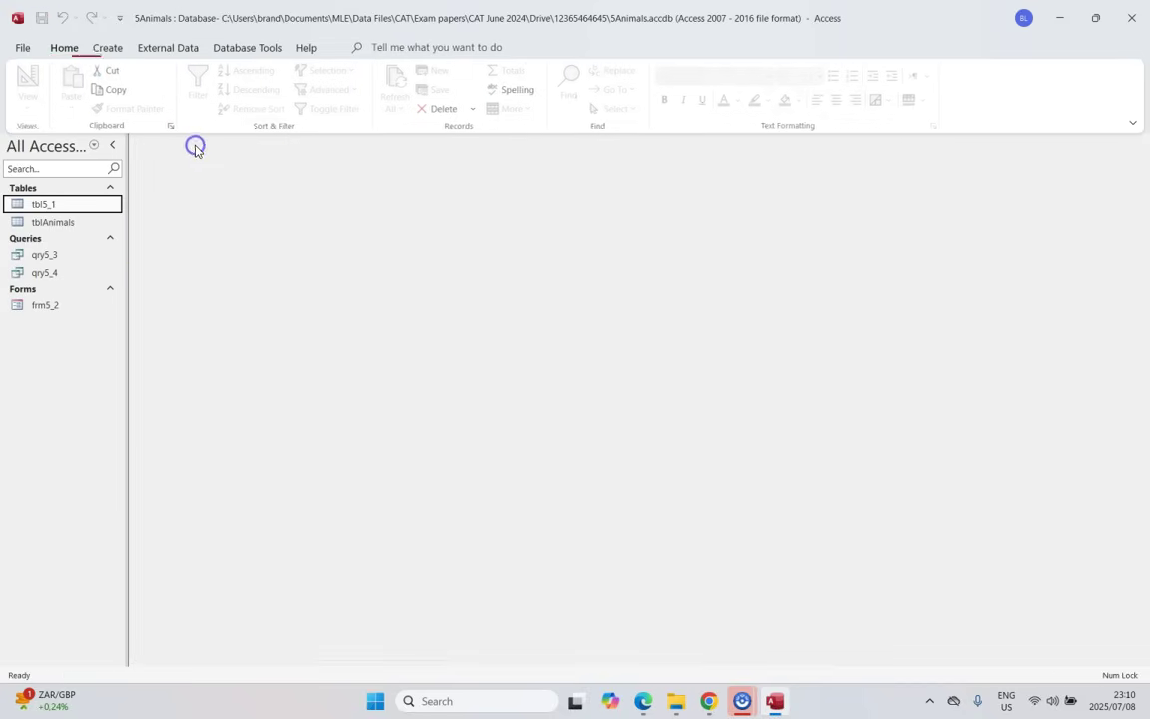
Open the frm5_2 form in Design View in Access and read question 5.2.1 in the exam paper
key(alt+Tab)
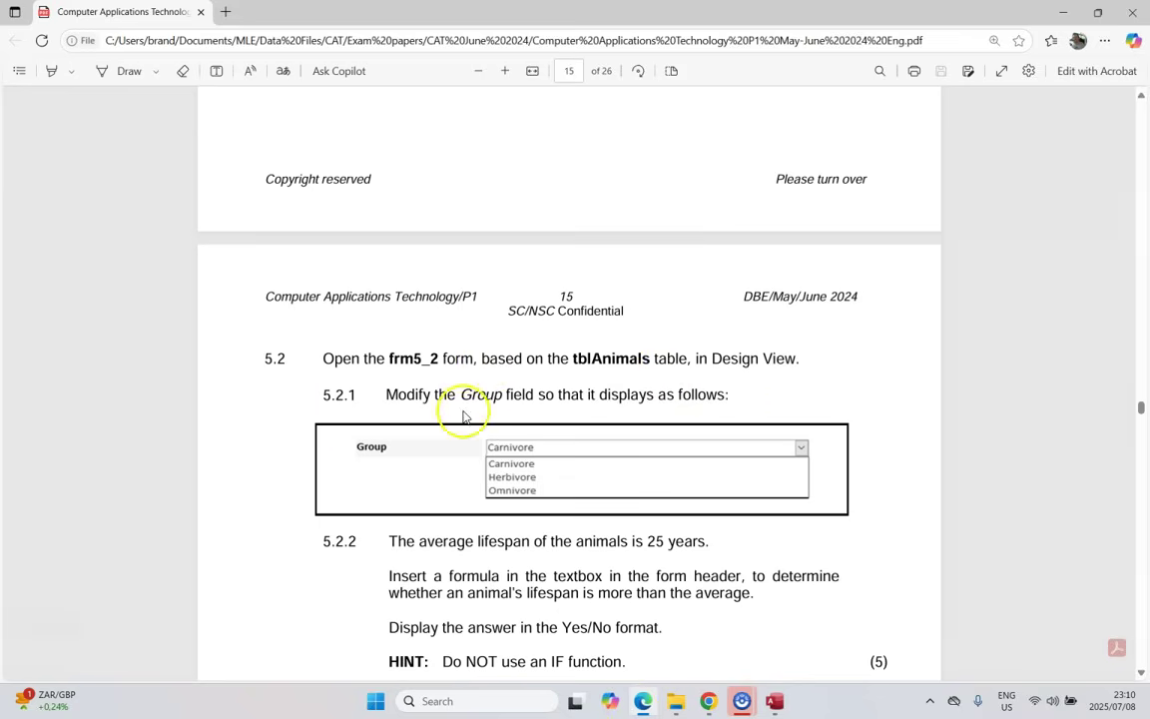
key(alt+Tab)
right_click(61, 304)
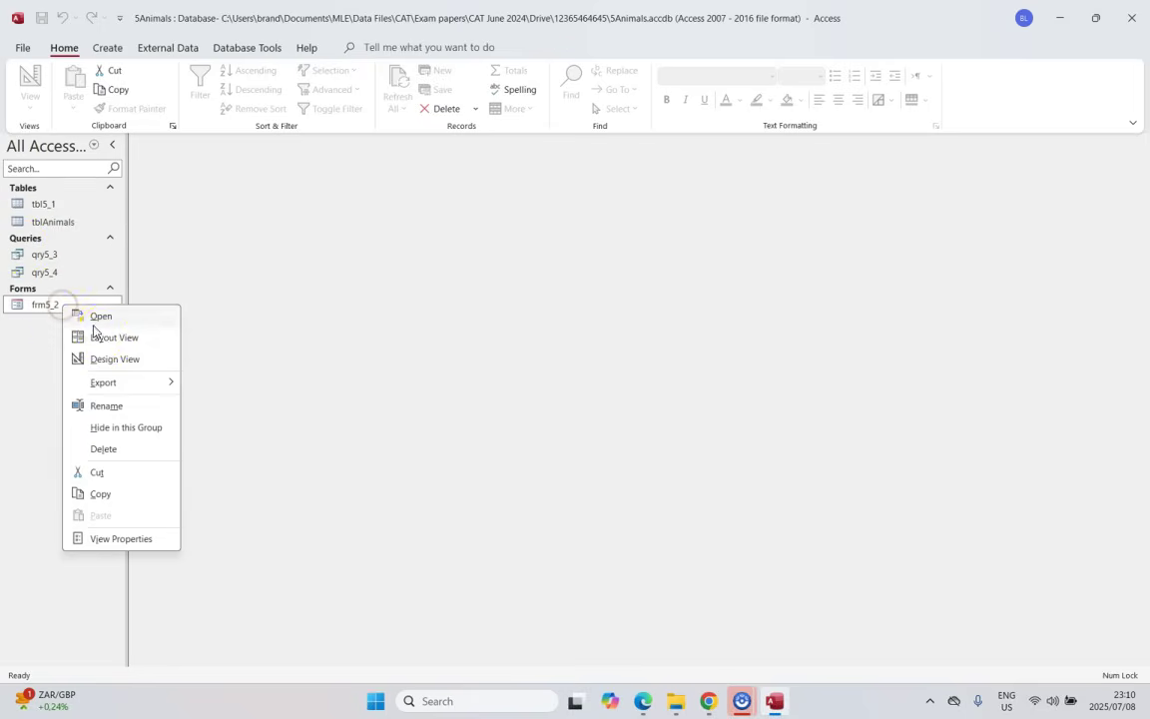
click(120, 357)
key(alt+Tab)
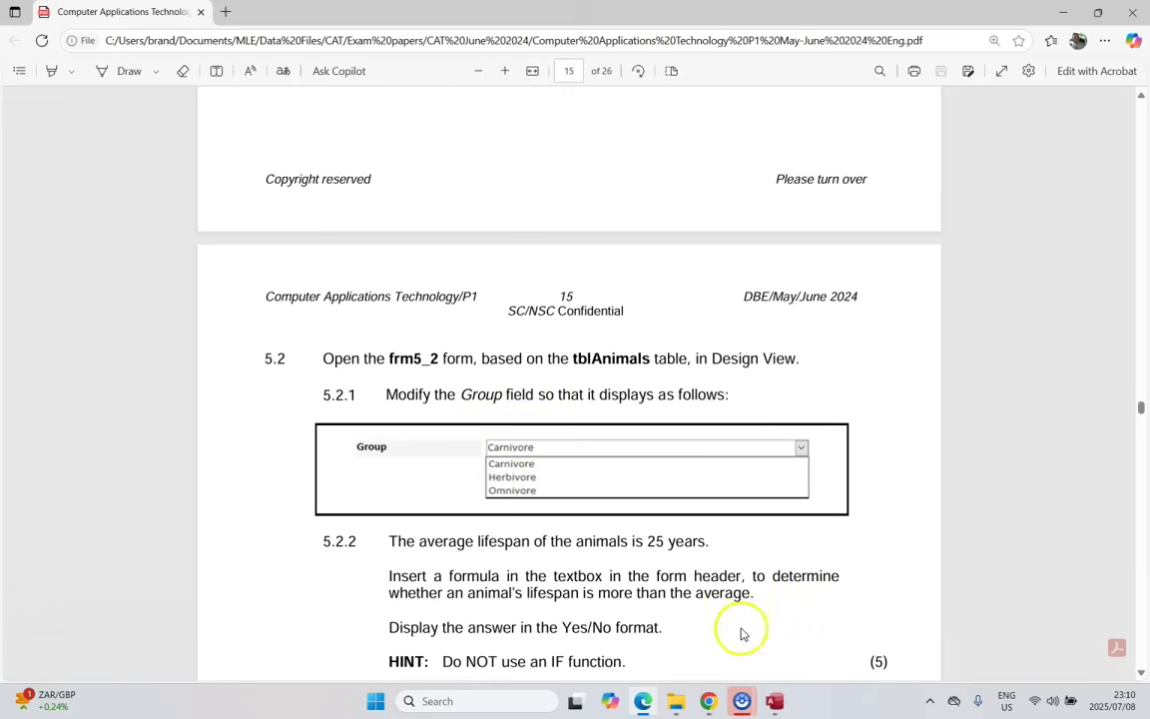
click(774, 701)
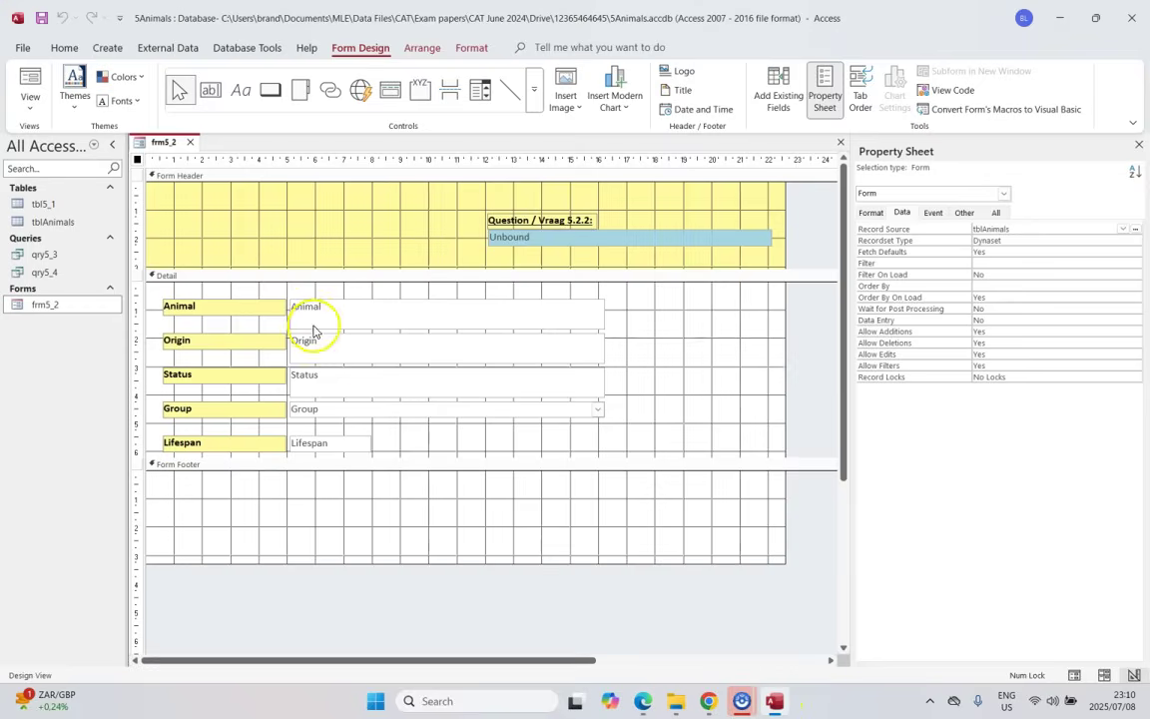
Inspect the Group combo box's drop-down list in Form View and return the frm5_2 form to Design View
click(391, 410)
click(30, 85)
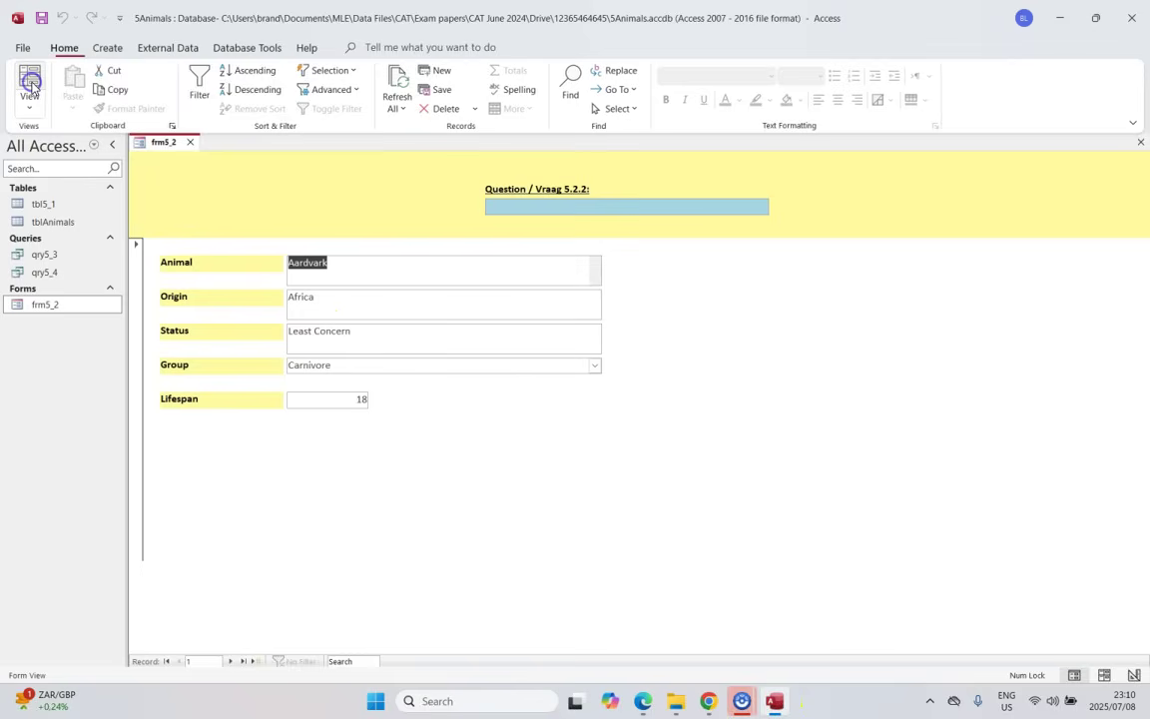
click(597, 368)
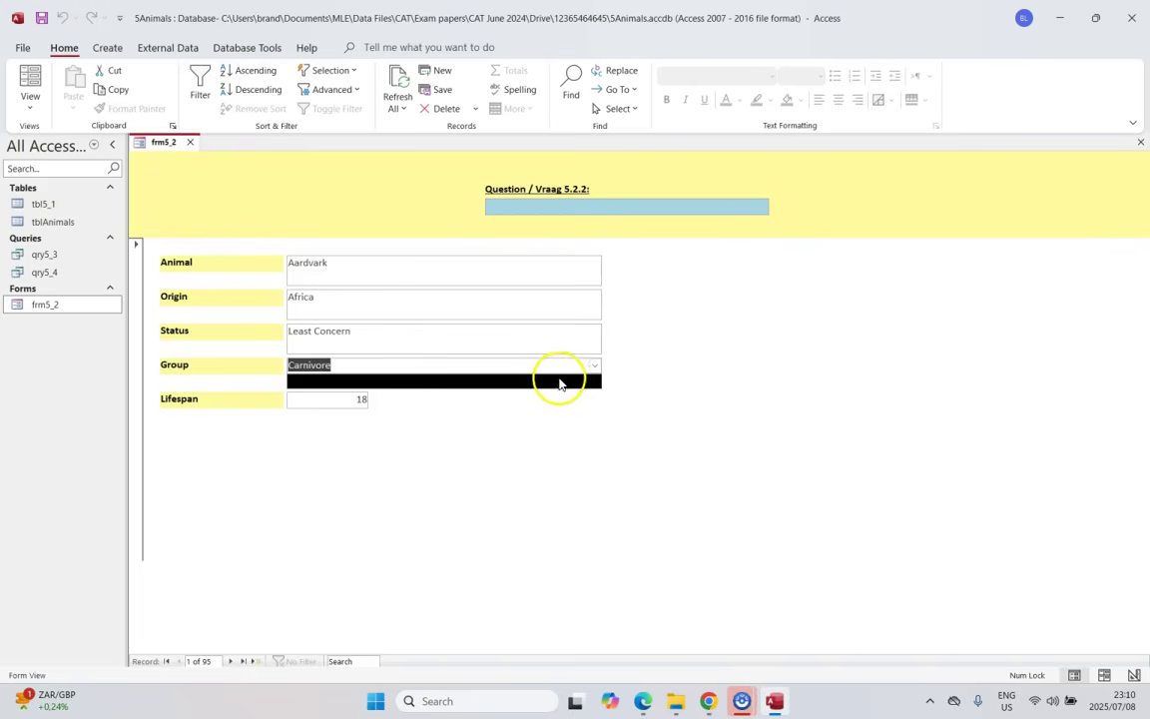
click(597, 367)
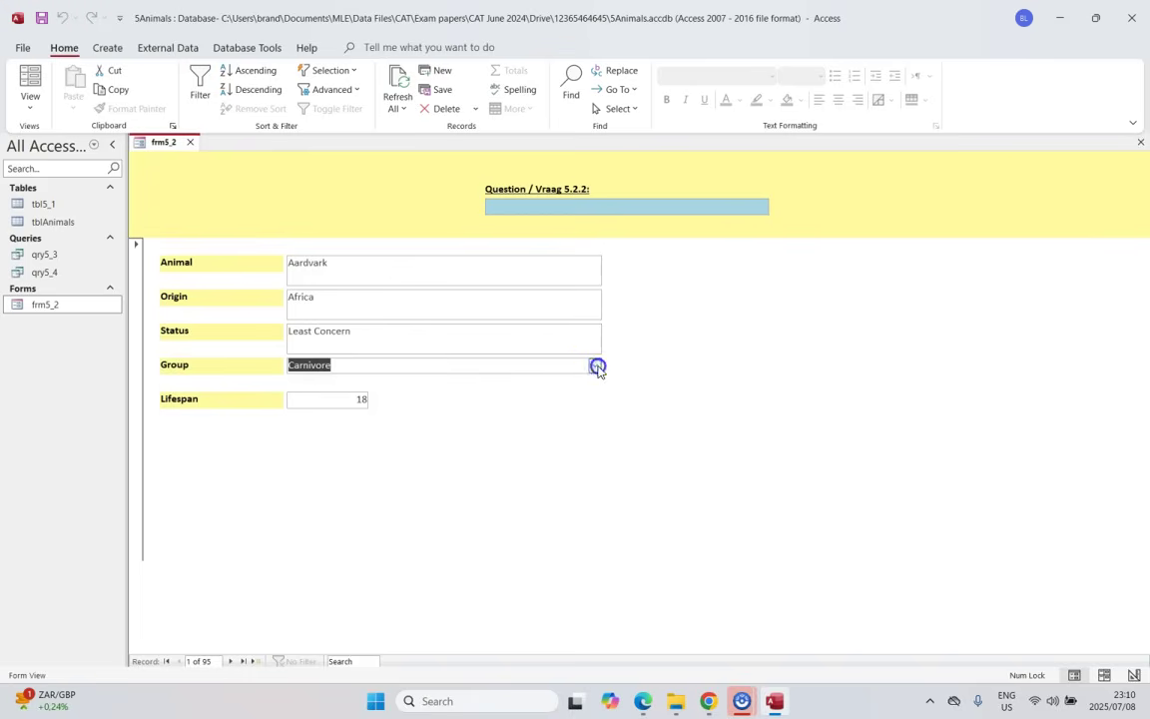
click(26, 102)
click(72, 196)
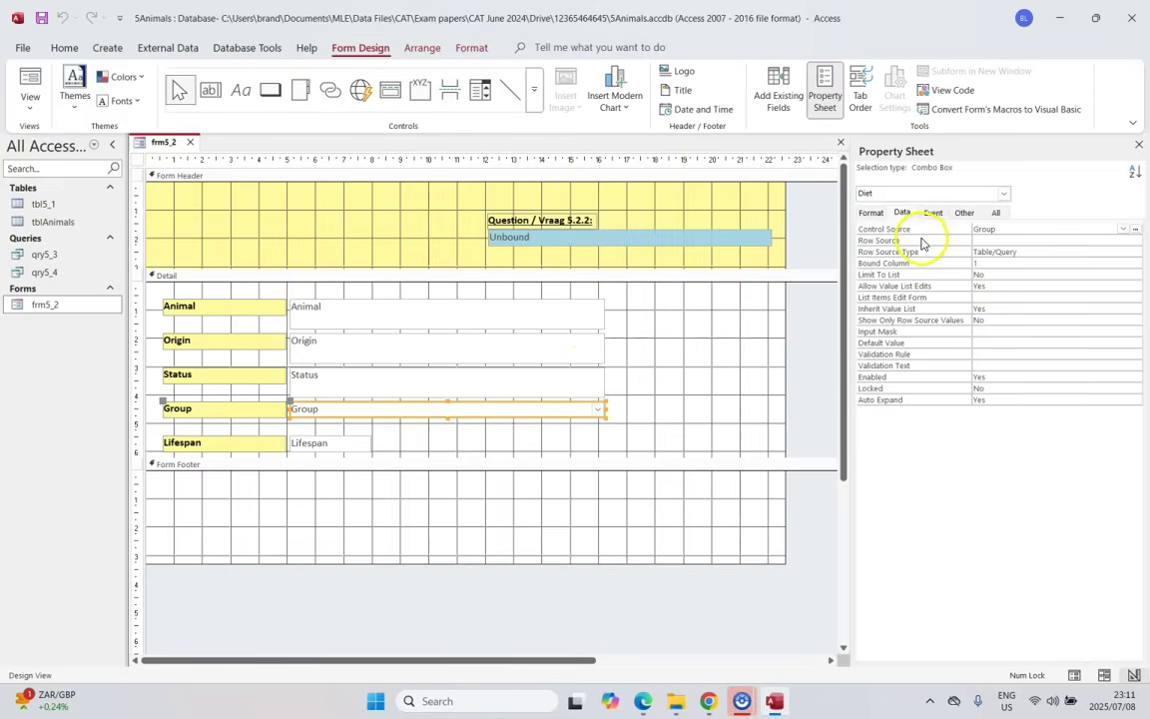
Set the Group combo box's Row Source Type to Value List
click(988, 253)
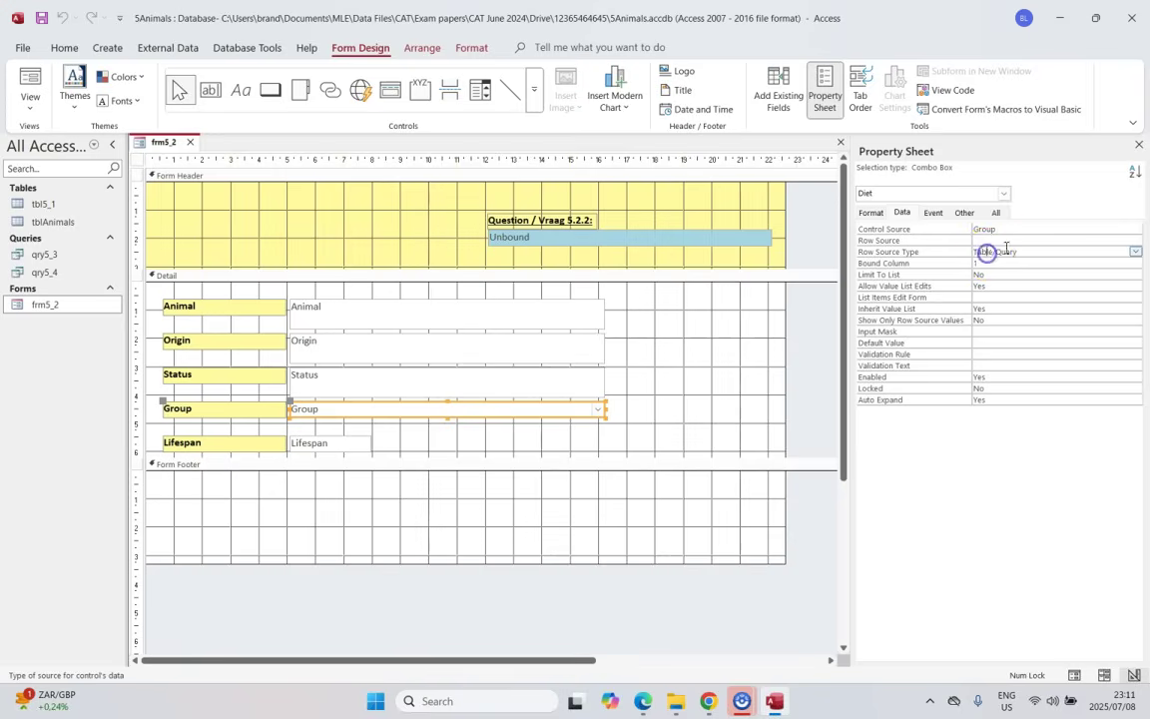
click(1134, 251)
click(1136, 252)
click(1136, 252)
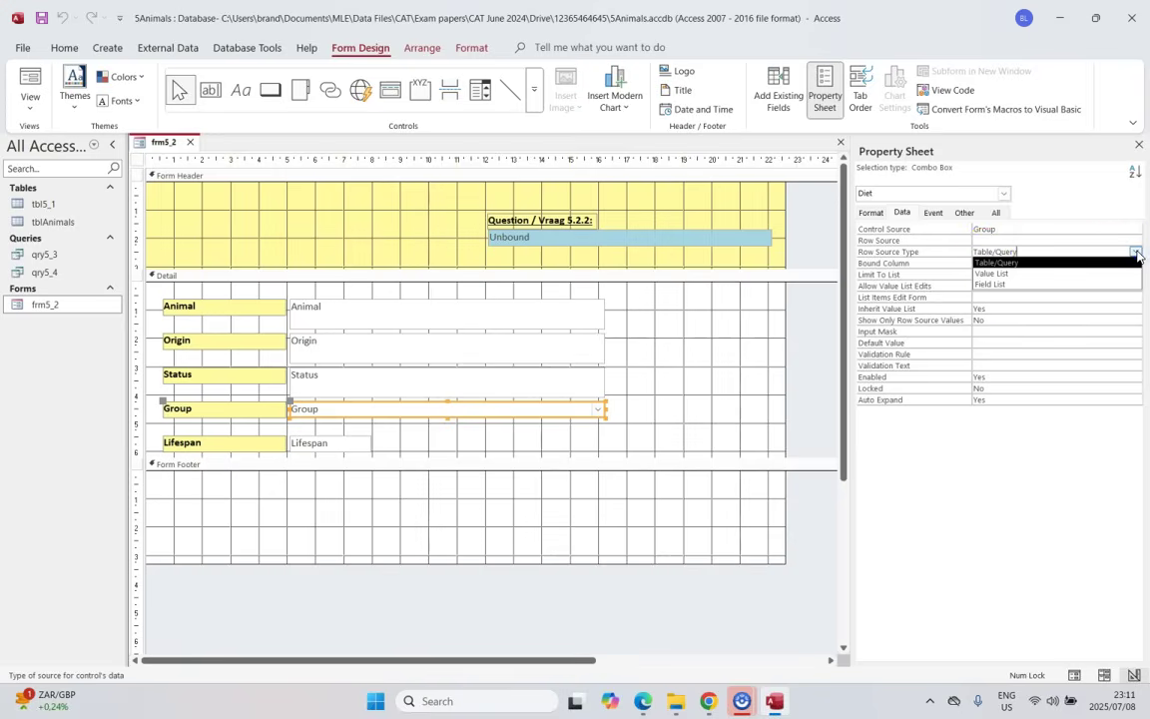
click(989, 275)
Enter Carnivore, Herbivore and Omnivore as the Group combo box's list items, checking them against question 5.2.1 in the exam paper
click(978, 240)
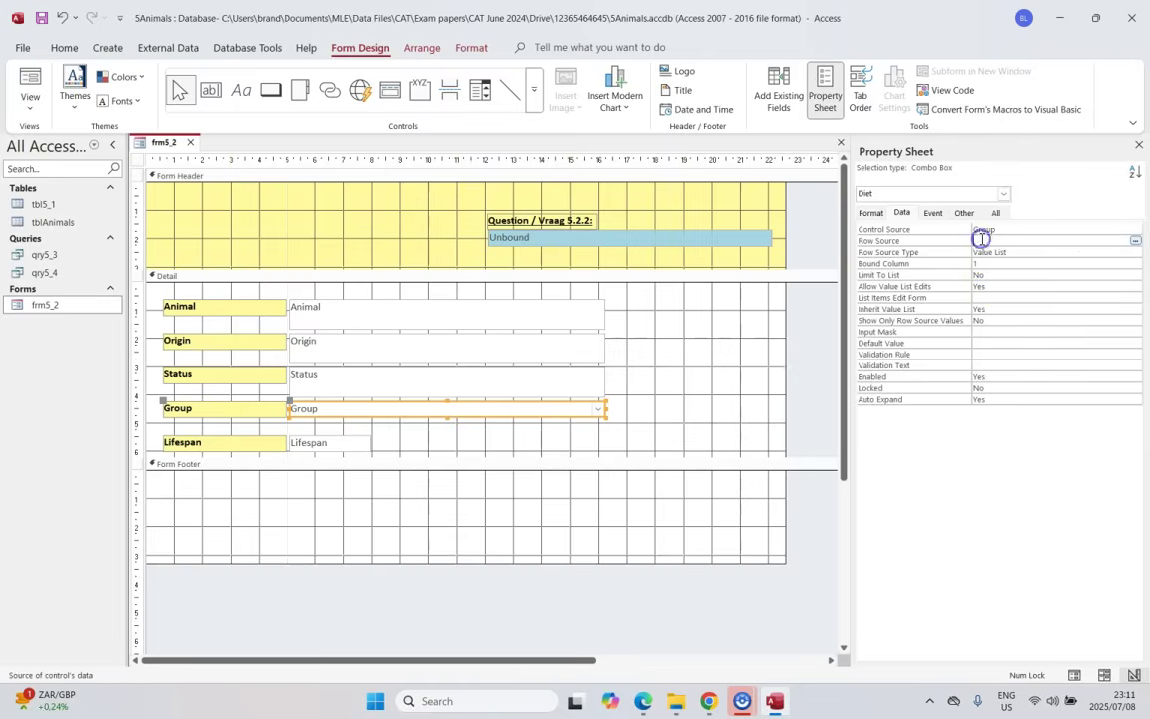
click(1136, 241)
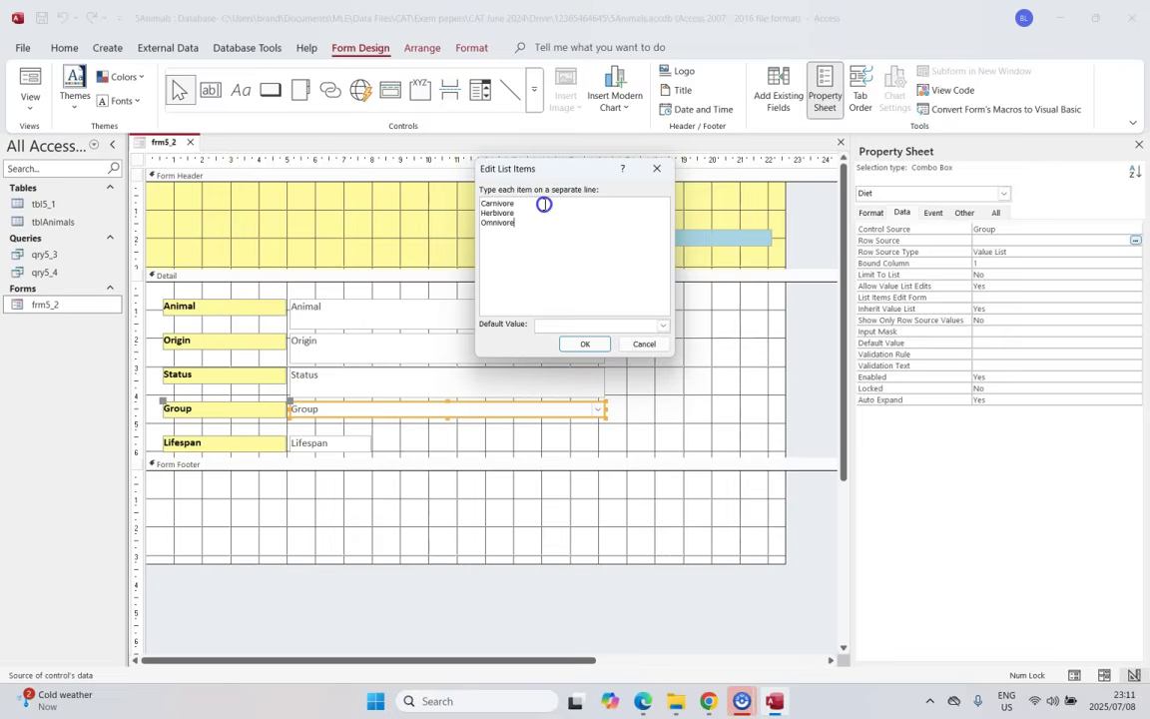
key(alt+Tab)
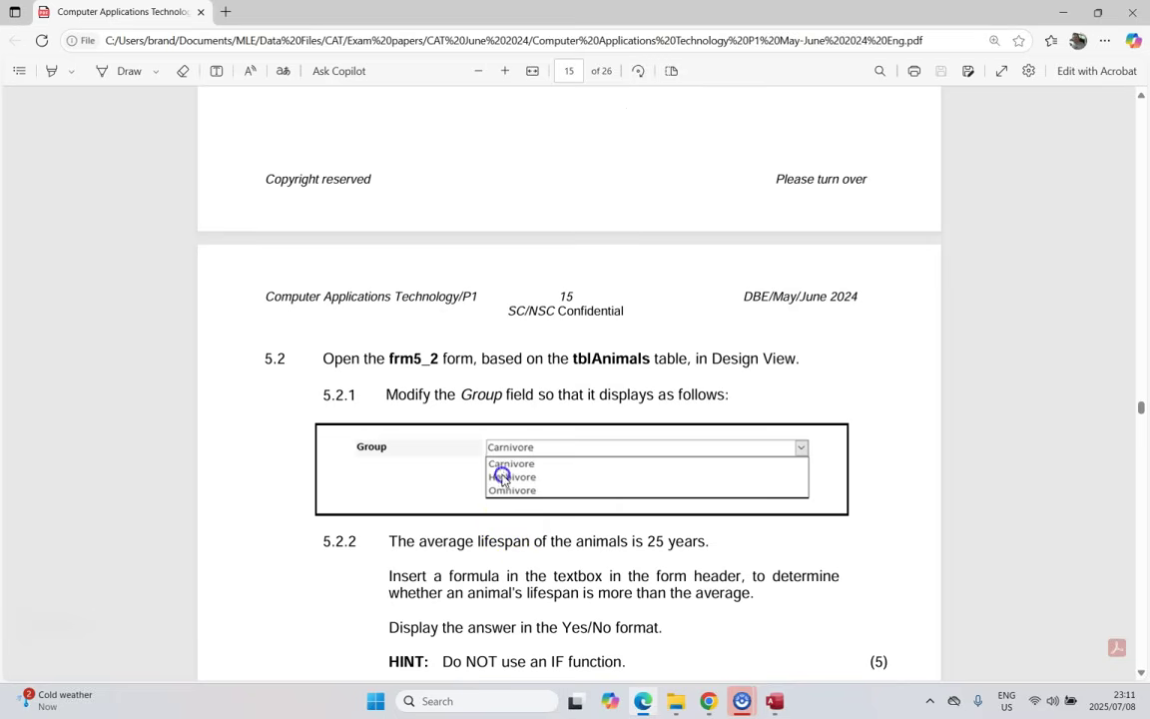
click(772, 700)
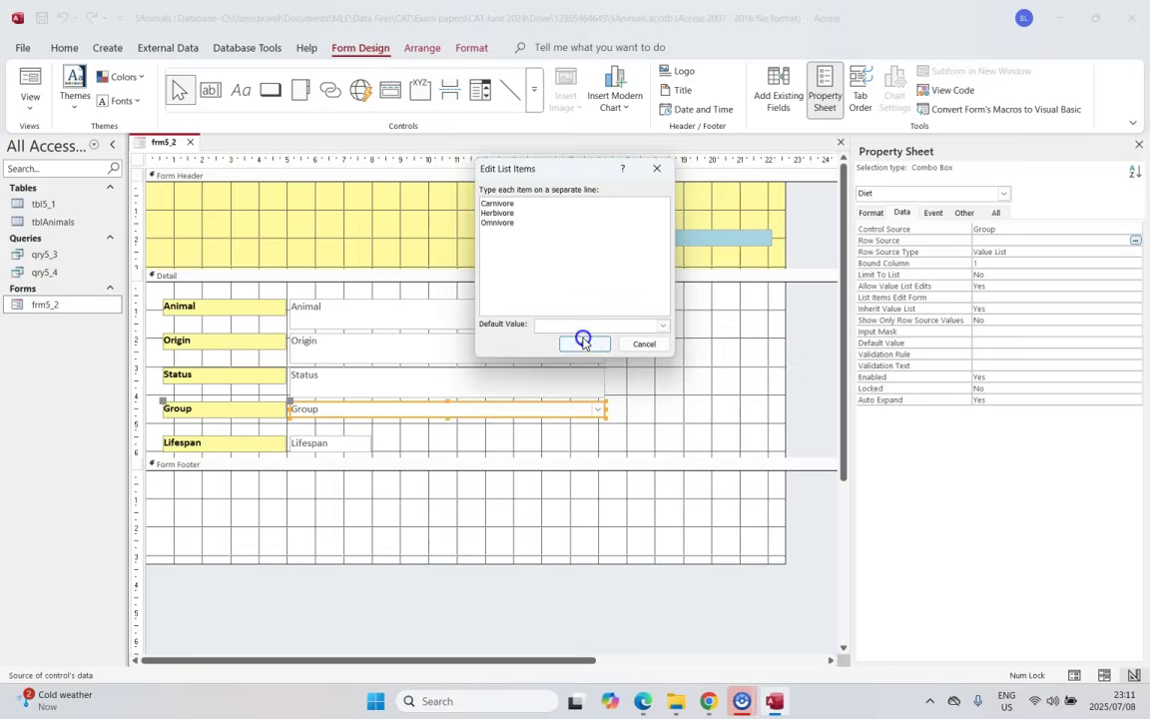
click(584, 344)
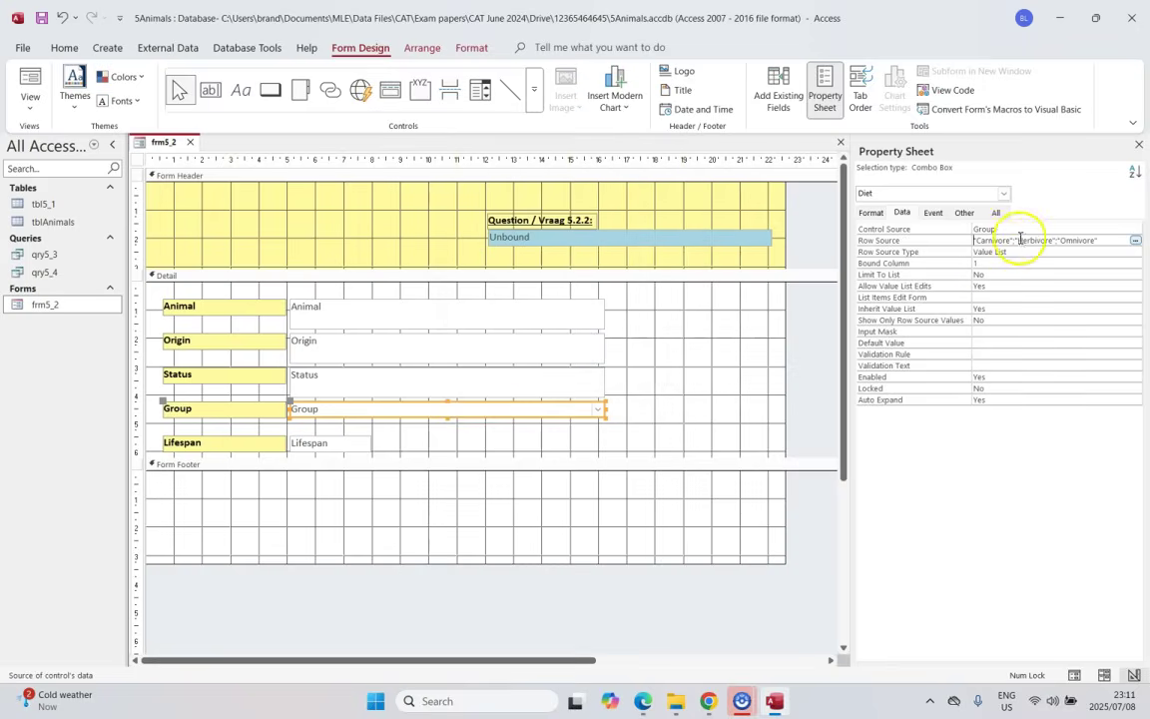
Test the Group combo box's value list in Form View and return the form to Design View
click(30, 85)
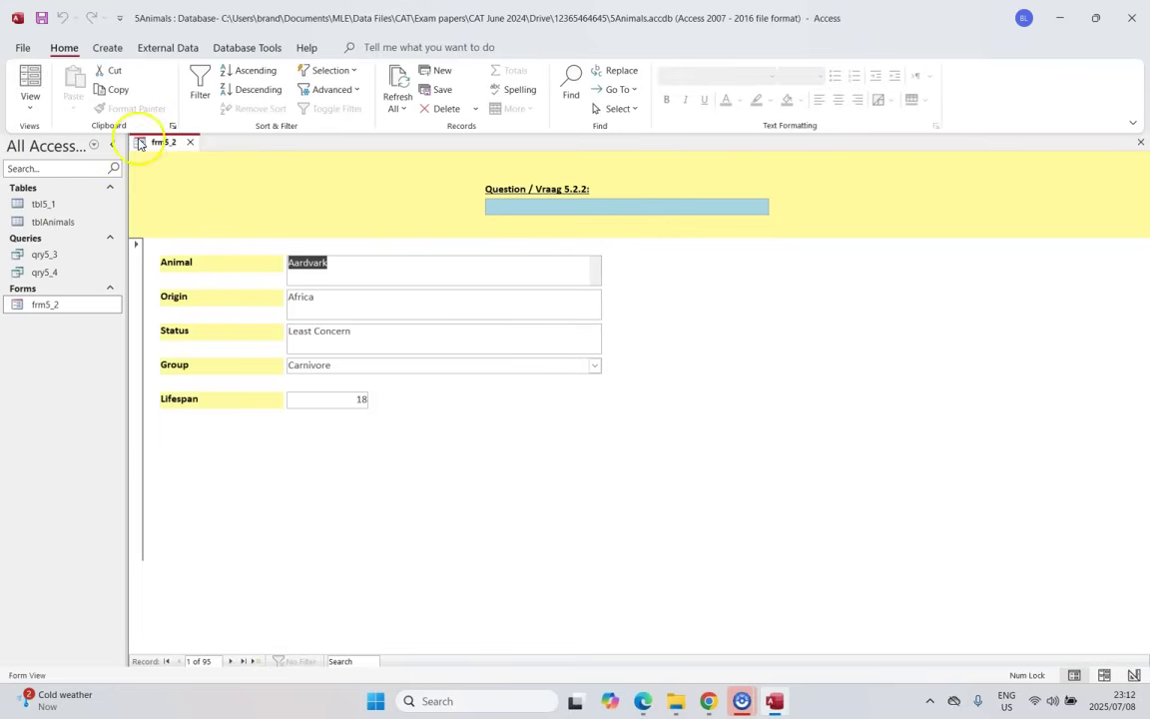
click(595, 367)
click(595, 366)
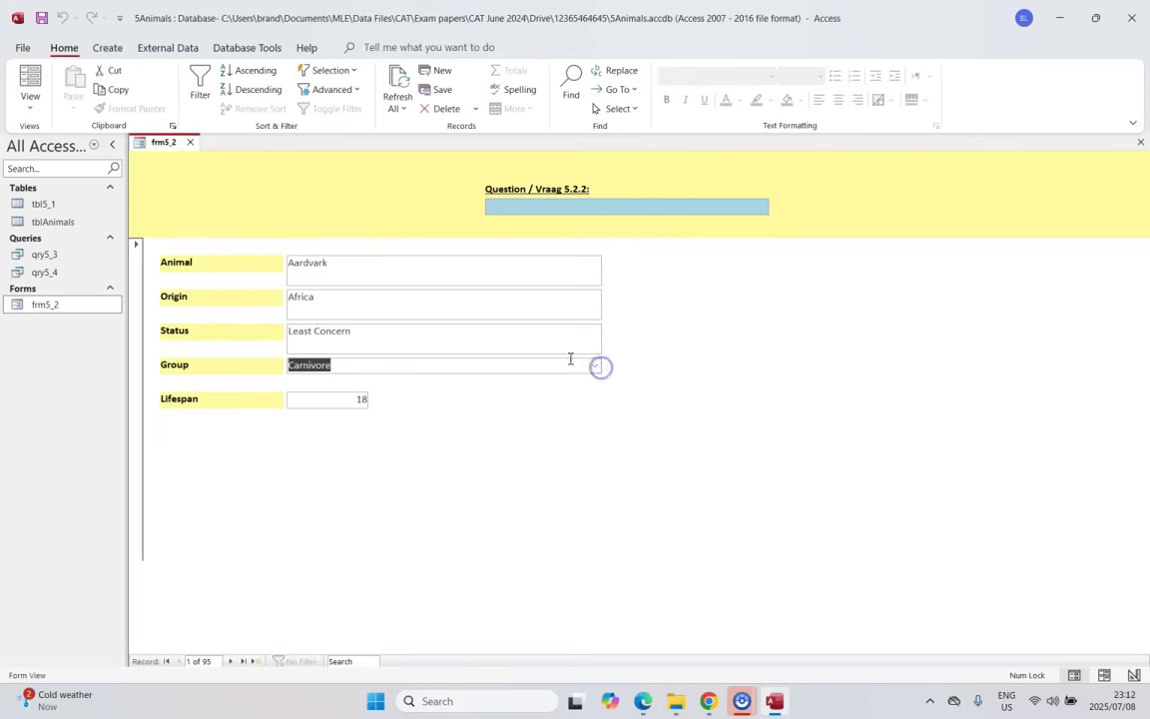
click(30, 100)
click(74, 197)
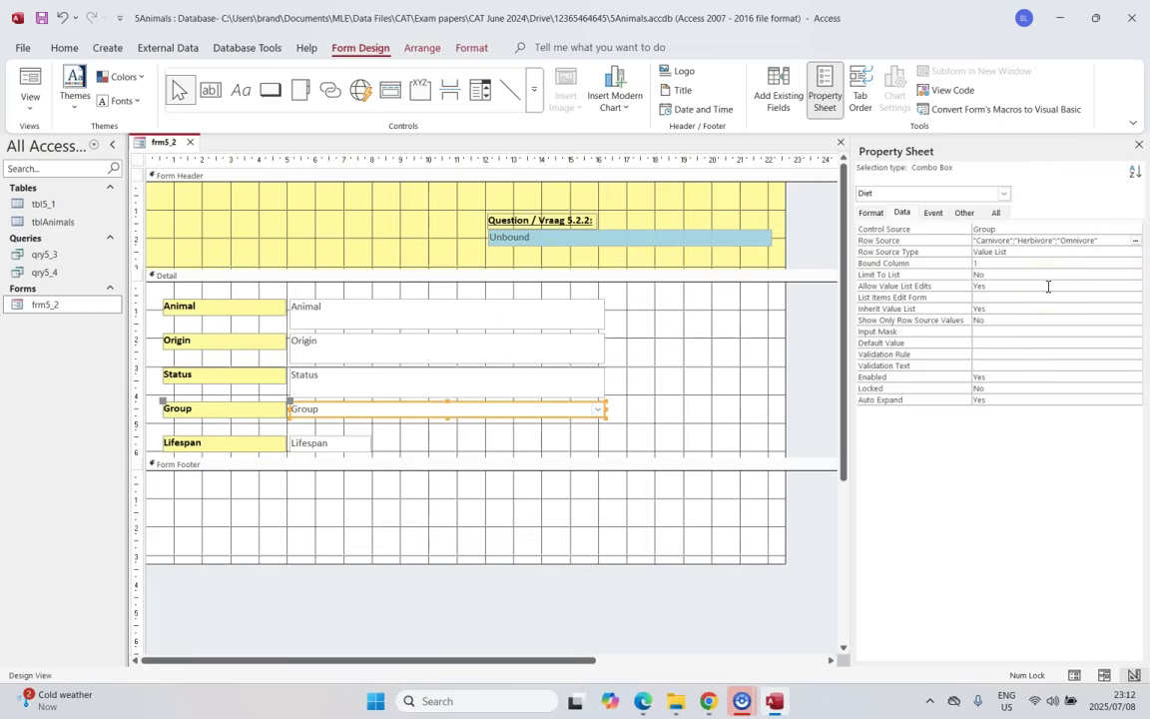
Switch to the exam paper and read question 5.2.2, including the hint about the IF function
click(642, 701)
scroll(509, 409, down, 3)
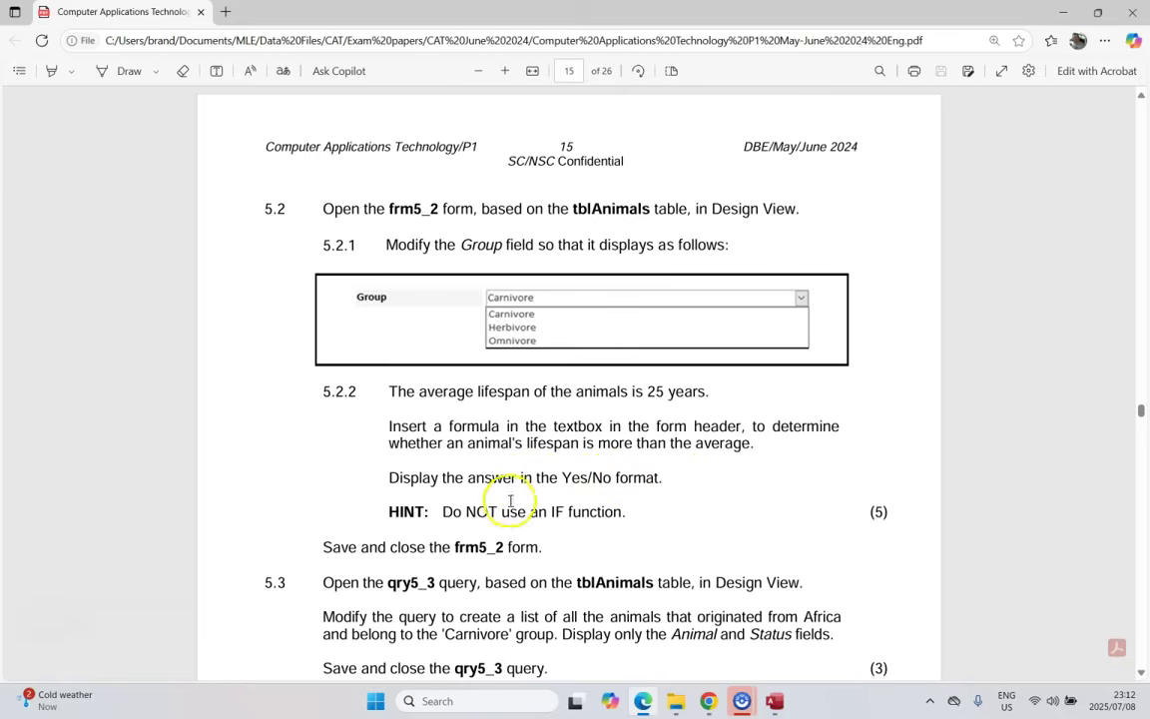
double_click(586, 512)
click(544, 514)
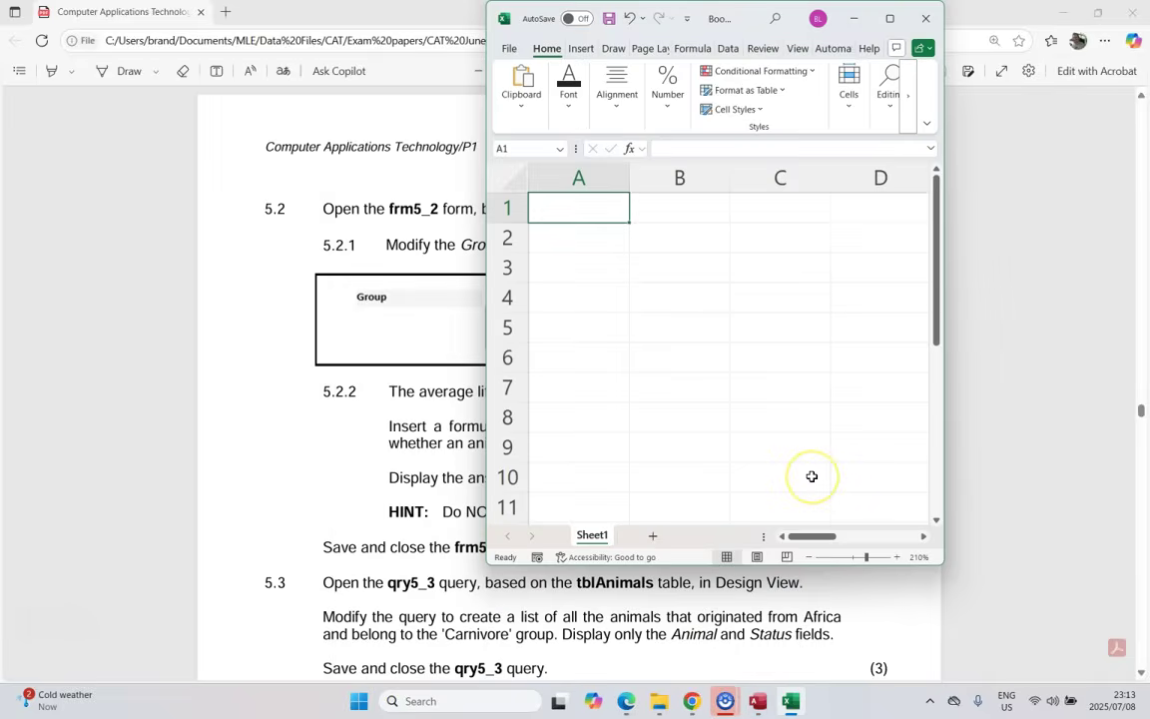
In a blank Excel workbook, enter 34 in cell A3 and the comparison formula =A3>50 in cell A5
click(620, 267)
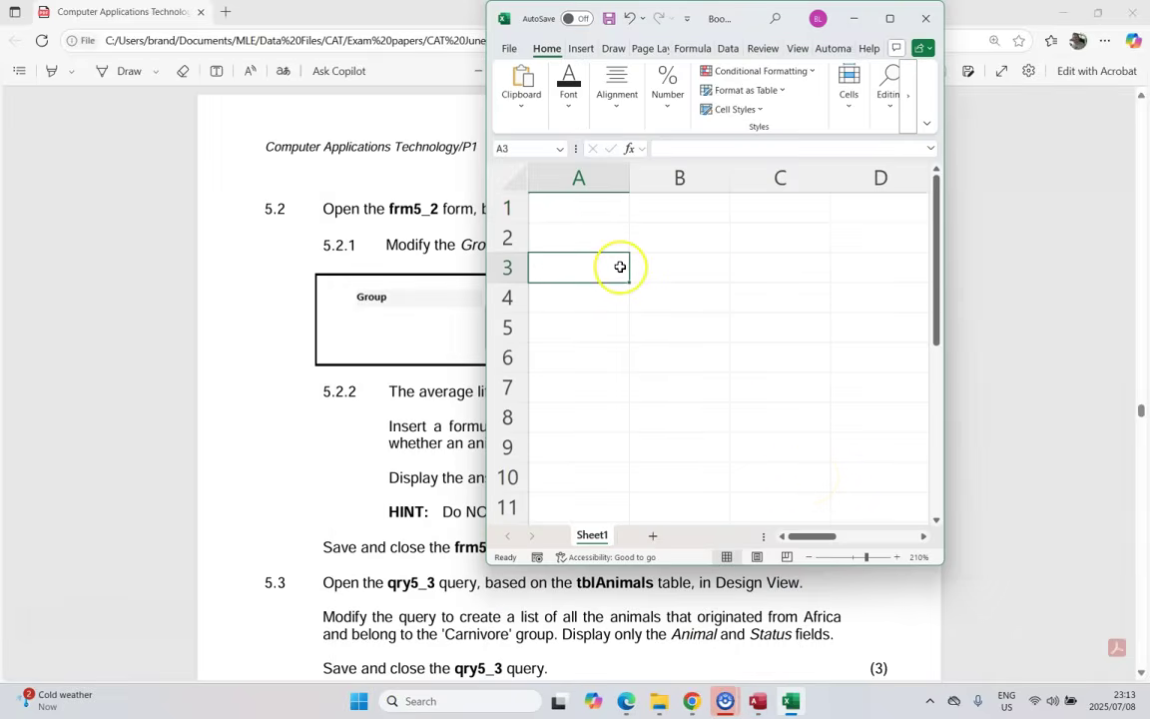
text(34)
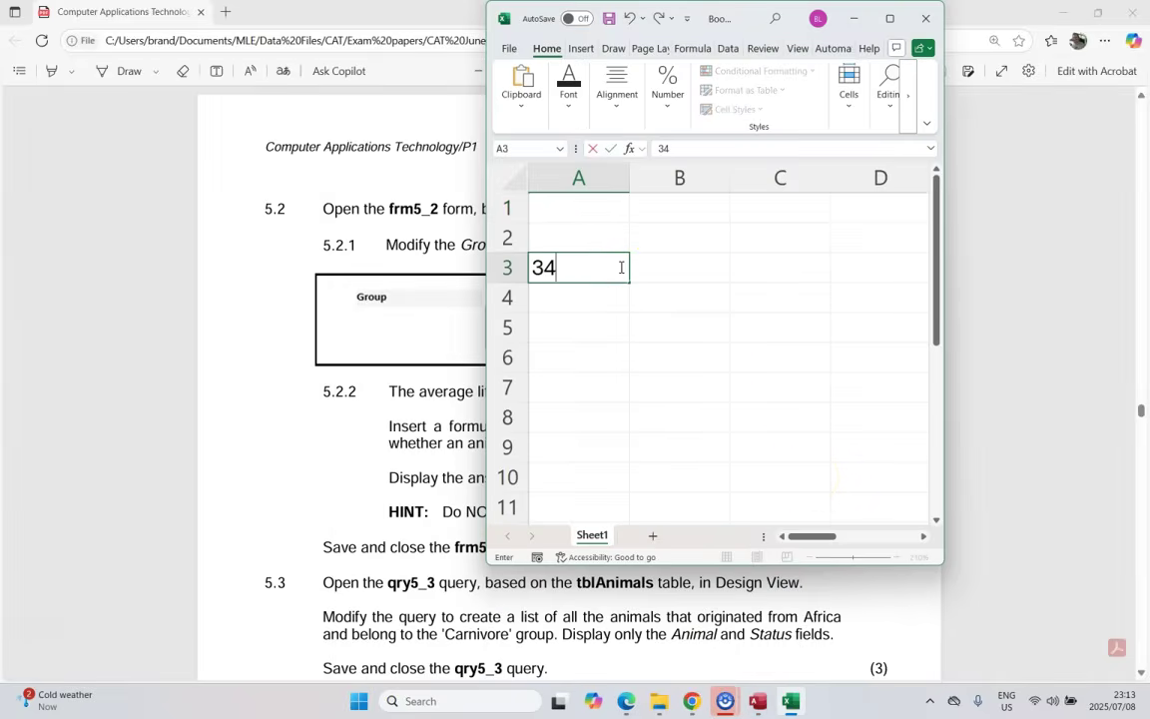
key(Return)
key(Return)
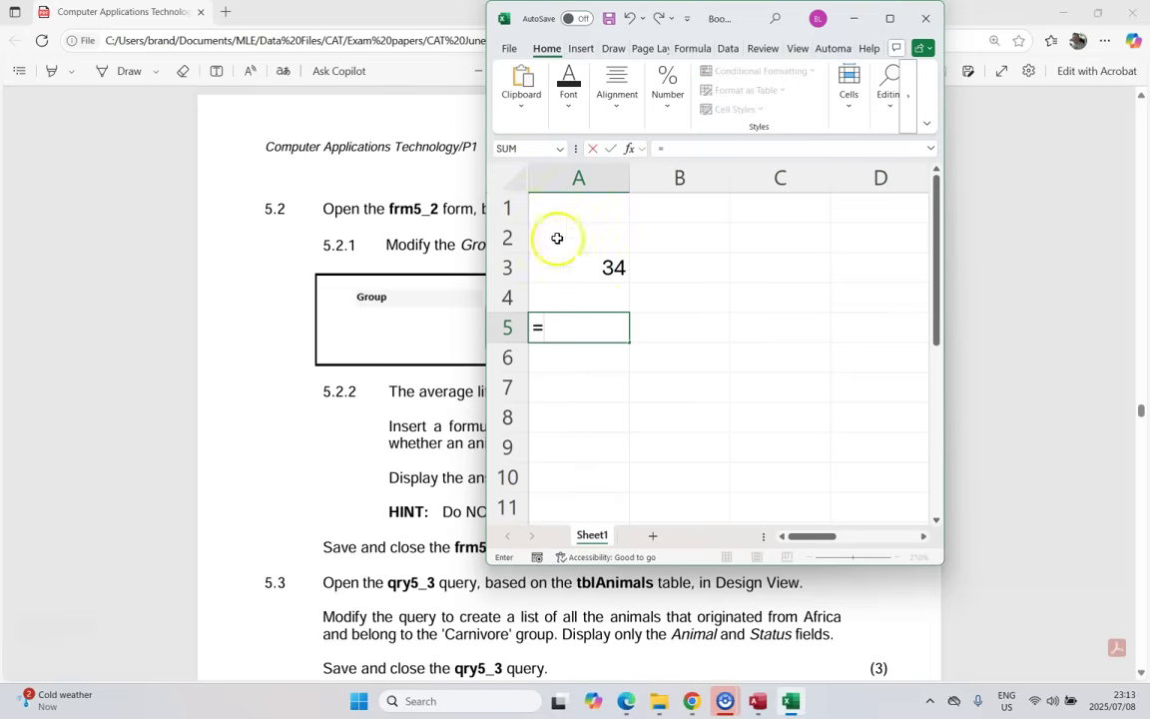
click(577, 268)
text(>50)
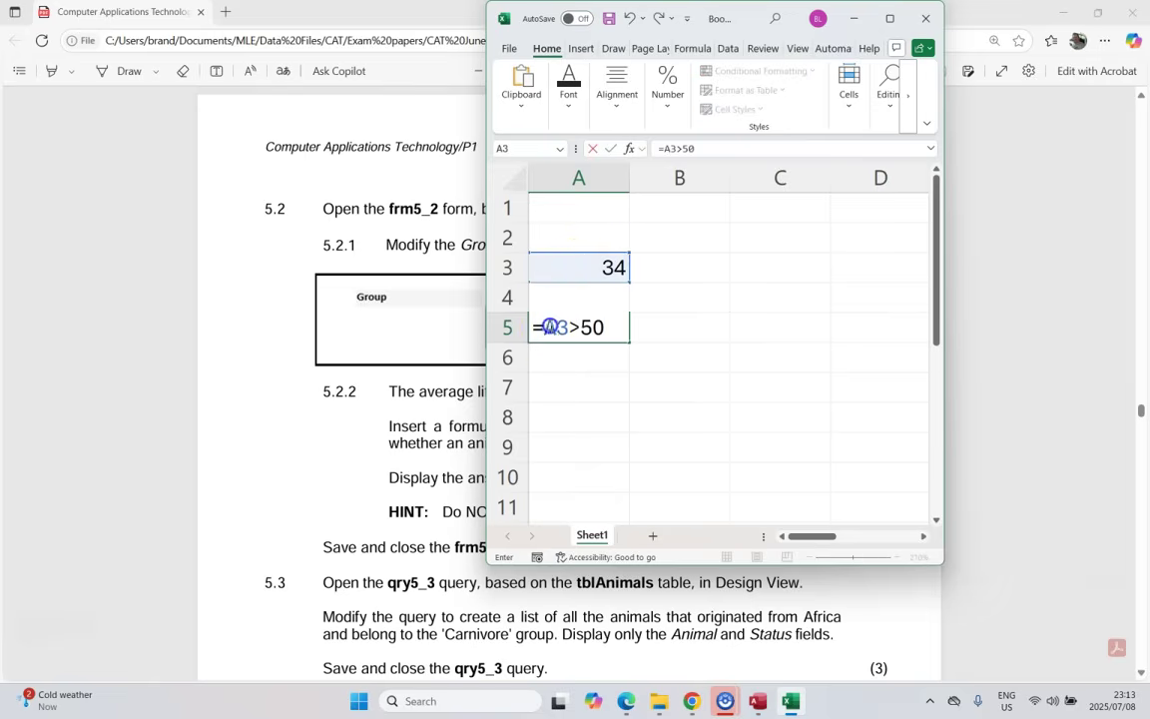
drag(545, 326, 611, 326)
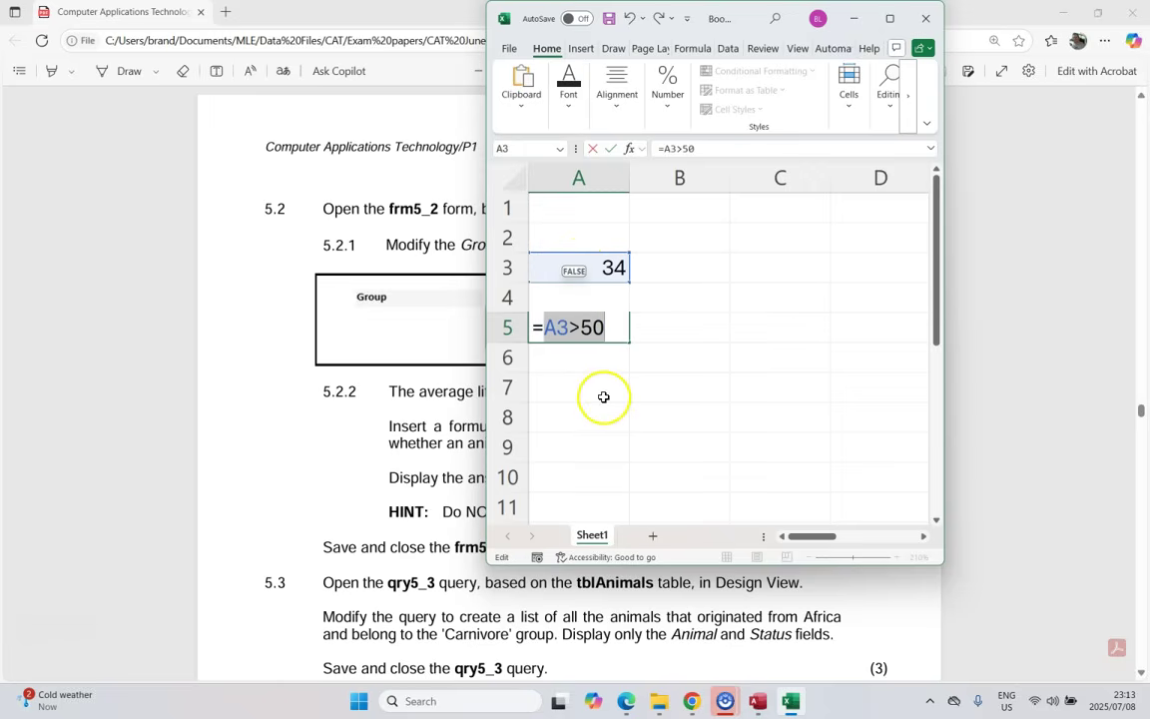
key(Return)
Change cell A3 to 56 to retest the comparison formula in A5, and close the Excel workbook
click(598, 326)
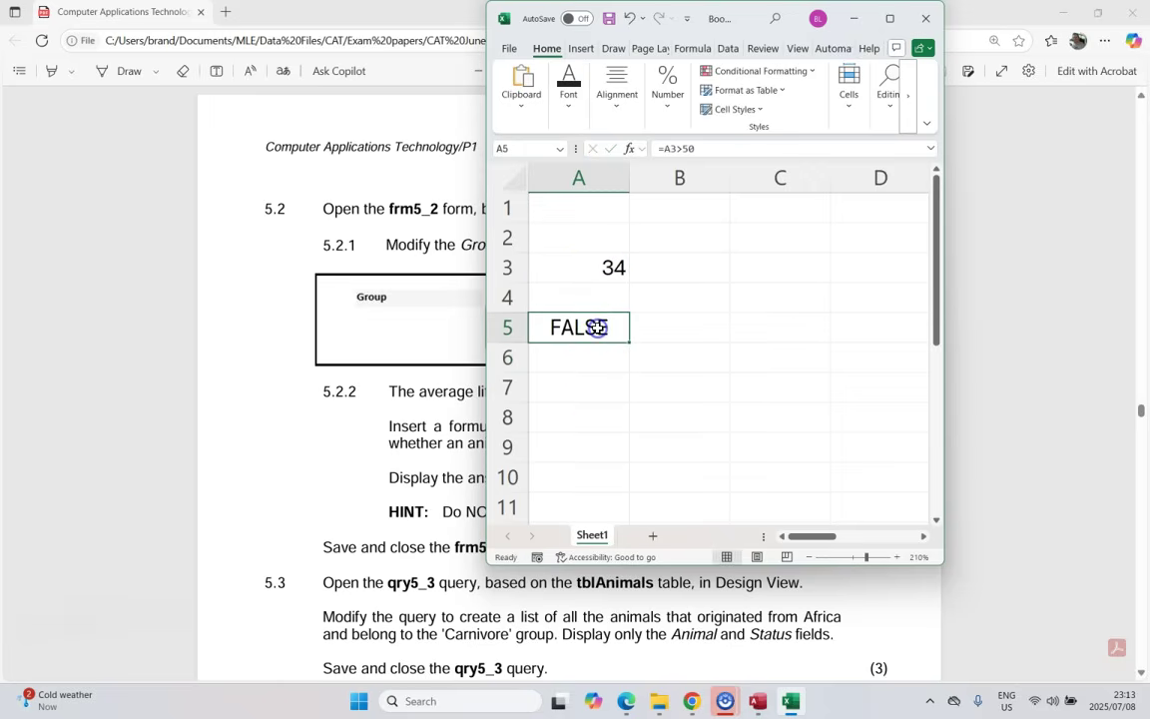
click(608, 262)
text(56)
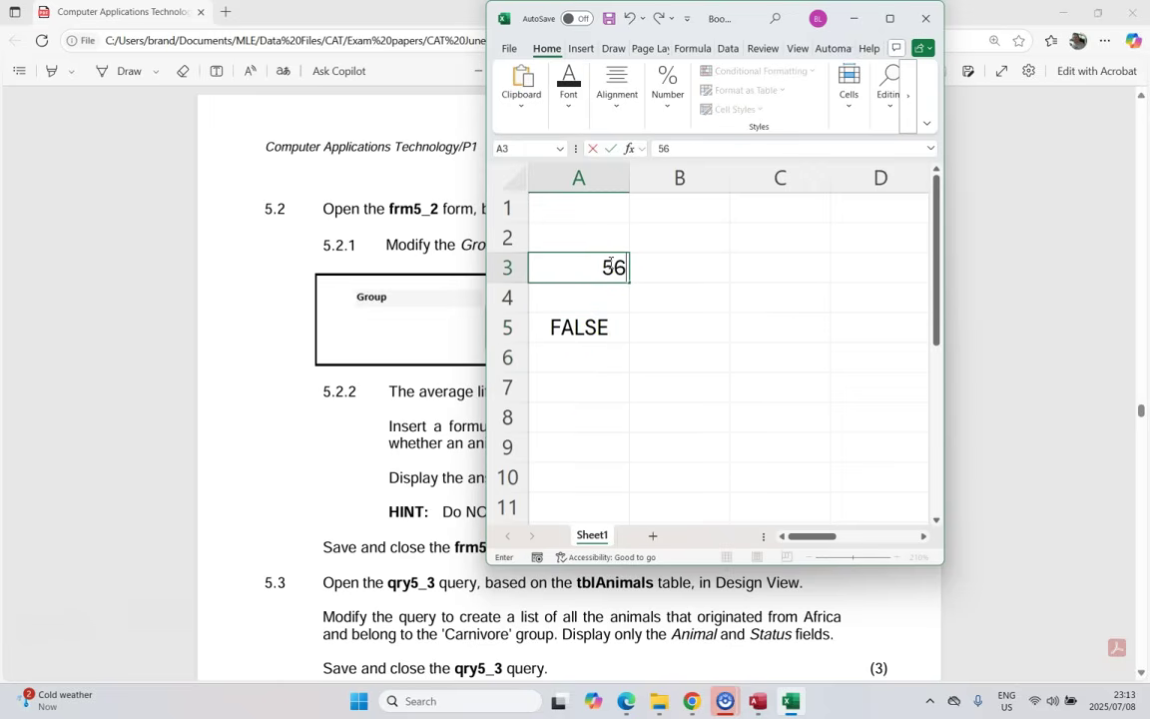
key(Return)
click(620, 330)
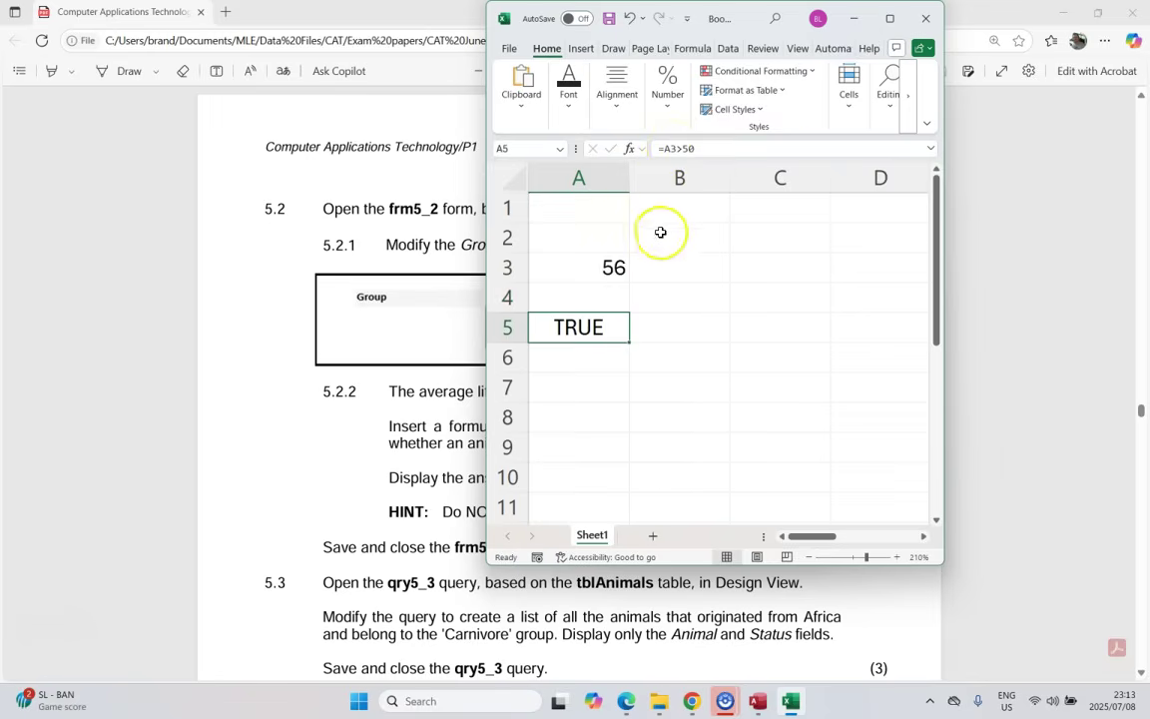
click(925, 18)
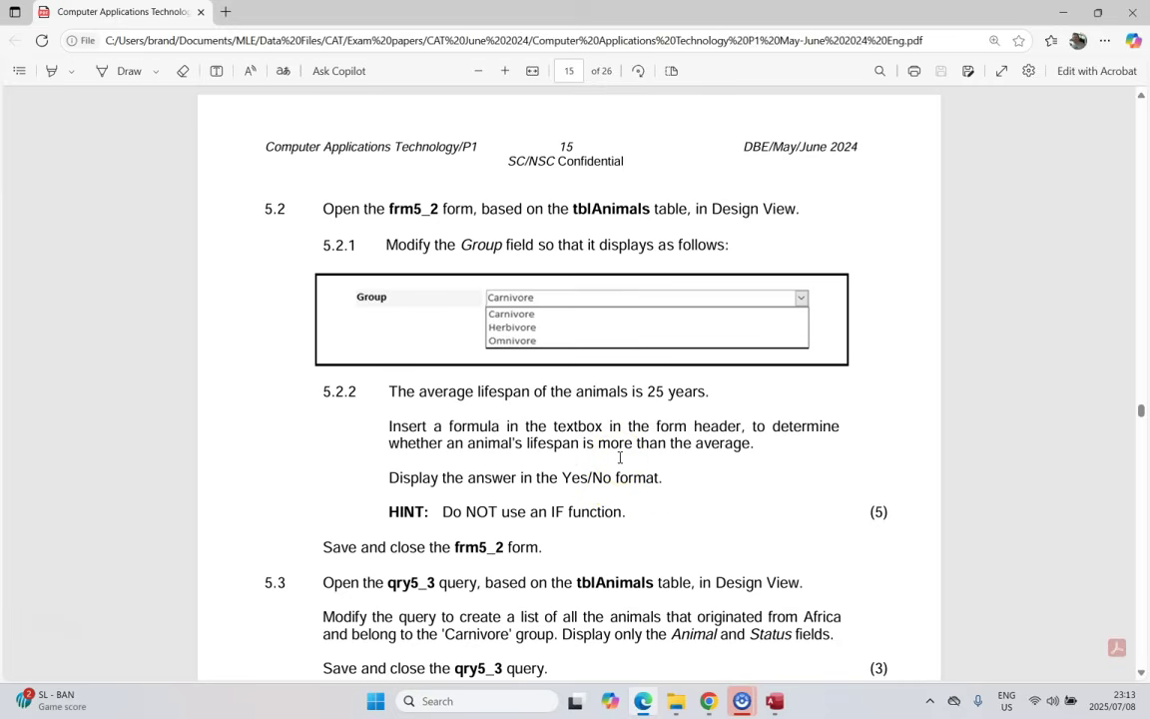
Following question 5.2.2, enter the formula =Lifespan>25 in the unbound text box in frm5_2's form header
double_click(577, 426)
click(593, 481)
key(alt+Tab)
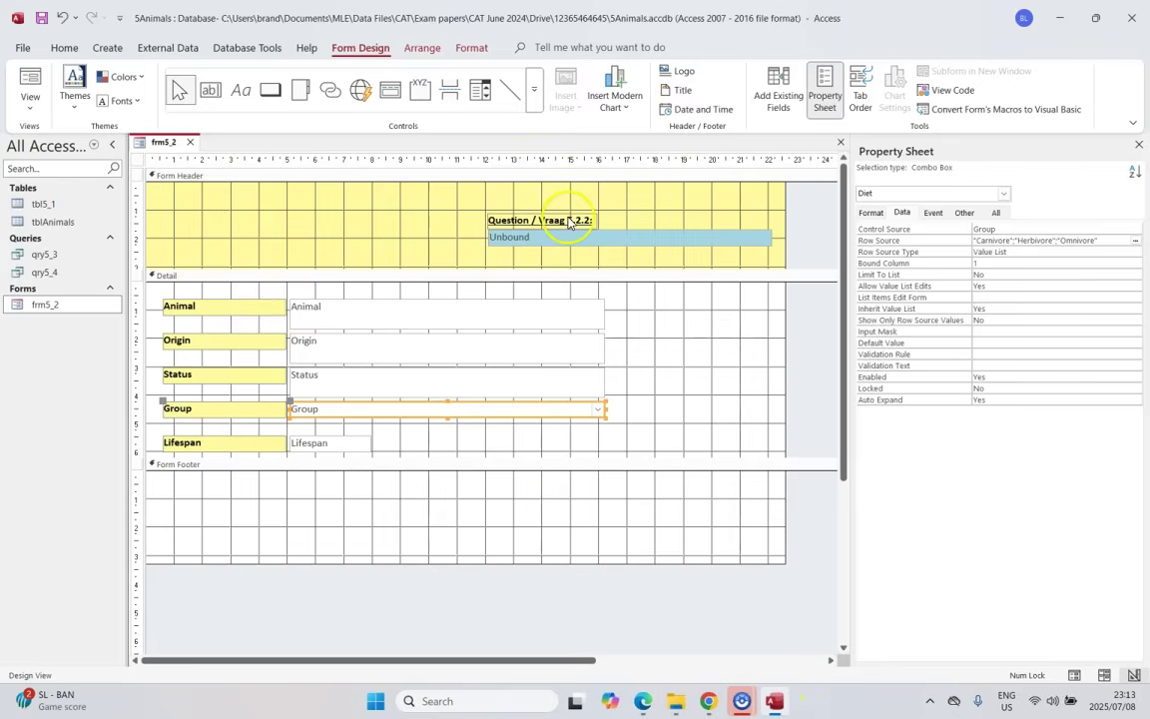
click(520, 238)
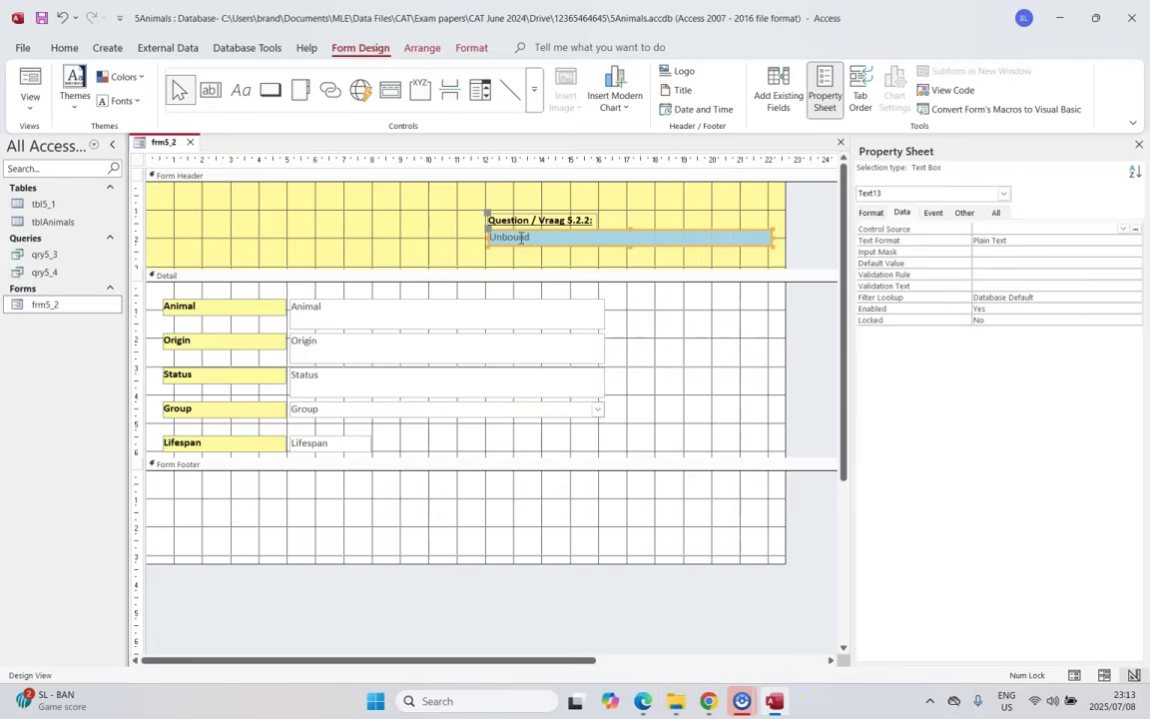
click(537, 235)
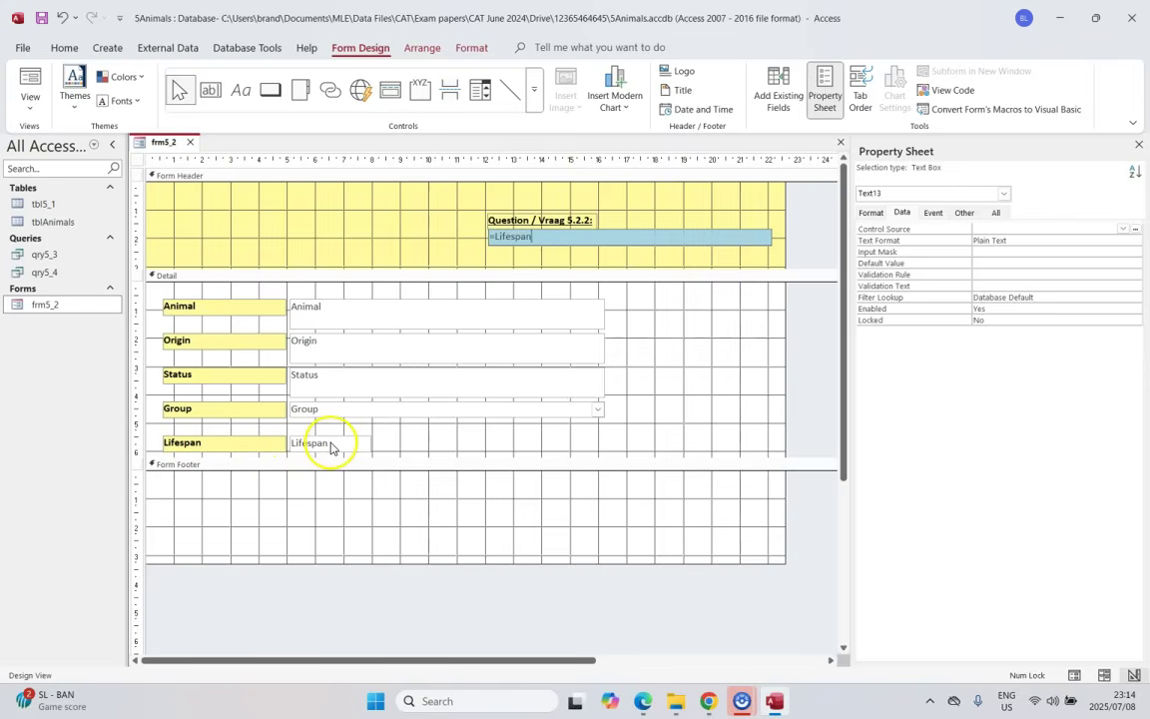
click(646, 695)
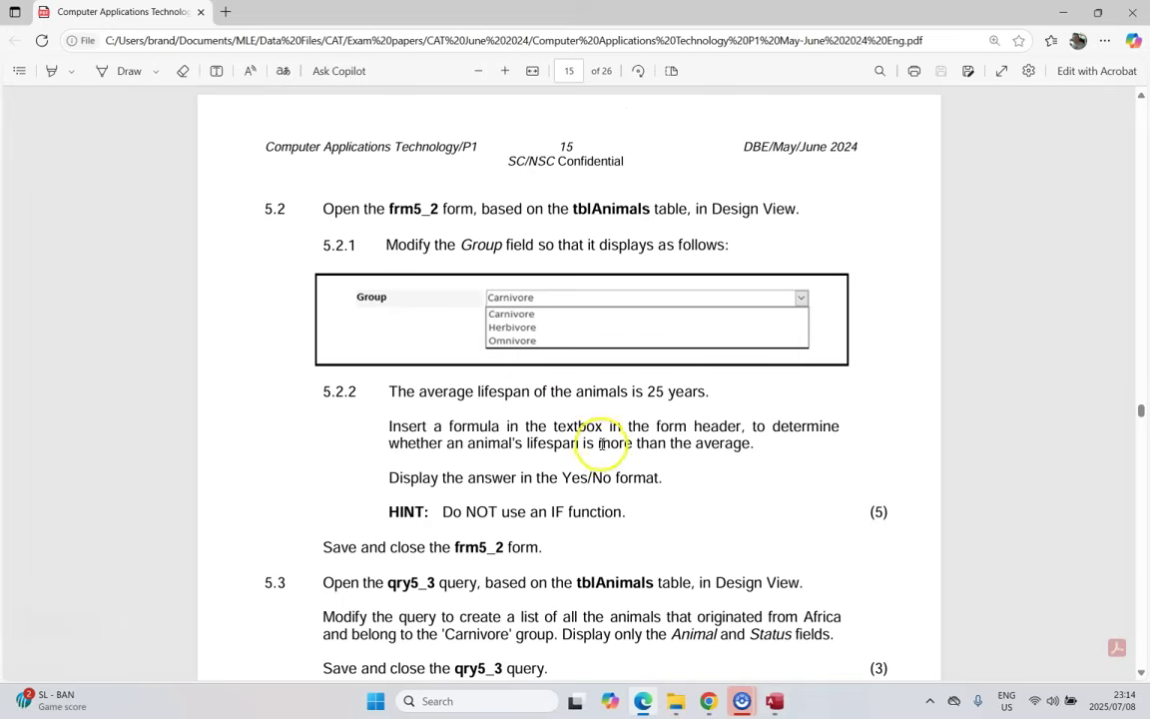
click(774, 701)
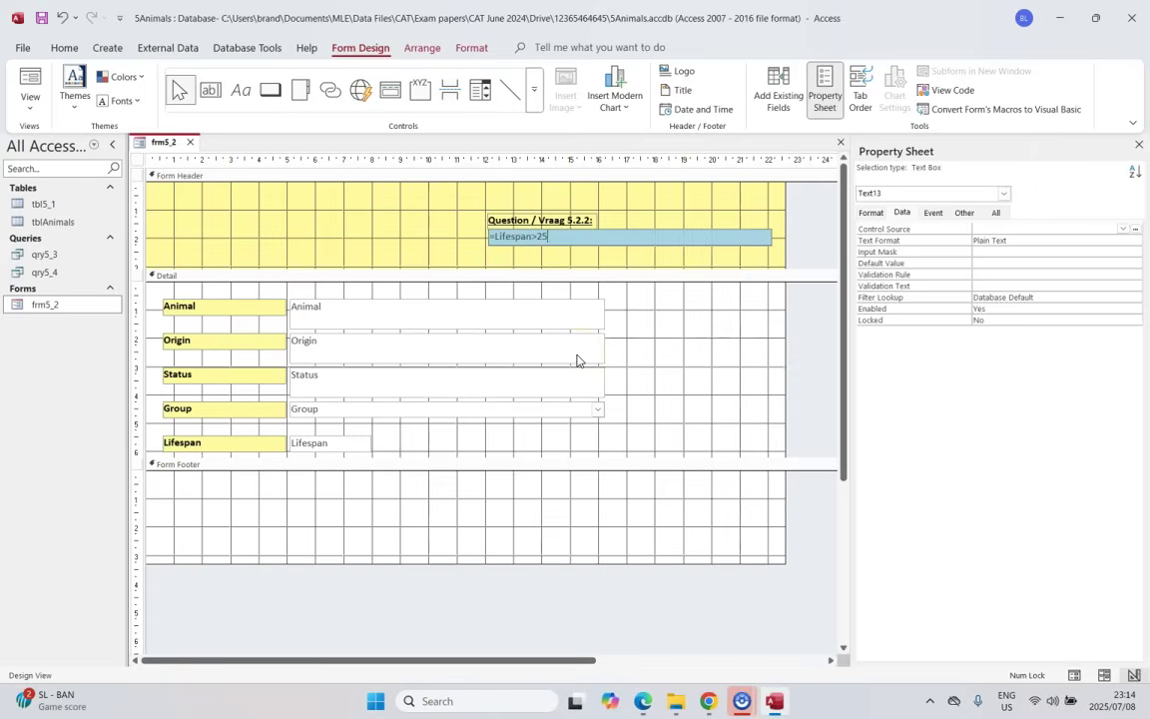
click(442, 224)
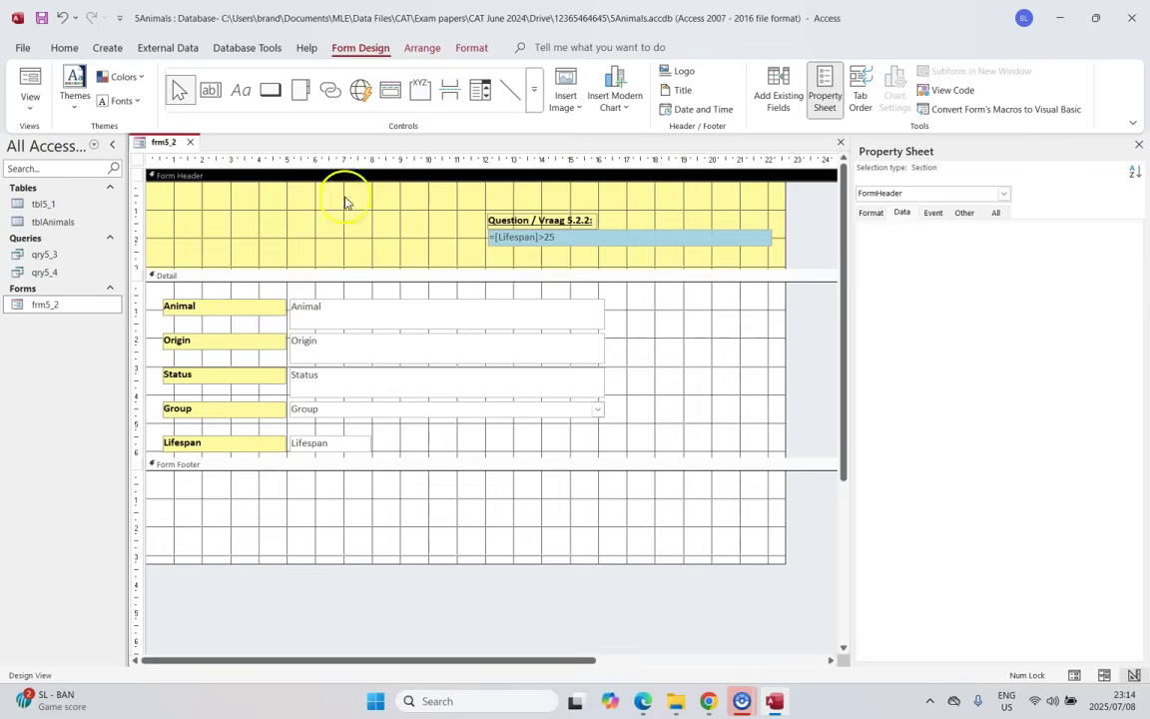
Test the header formula on the first few animal records in Form View and return to Design View
click(31, 84)
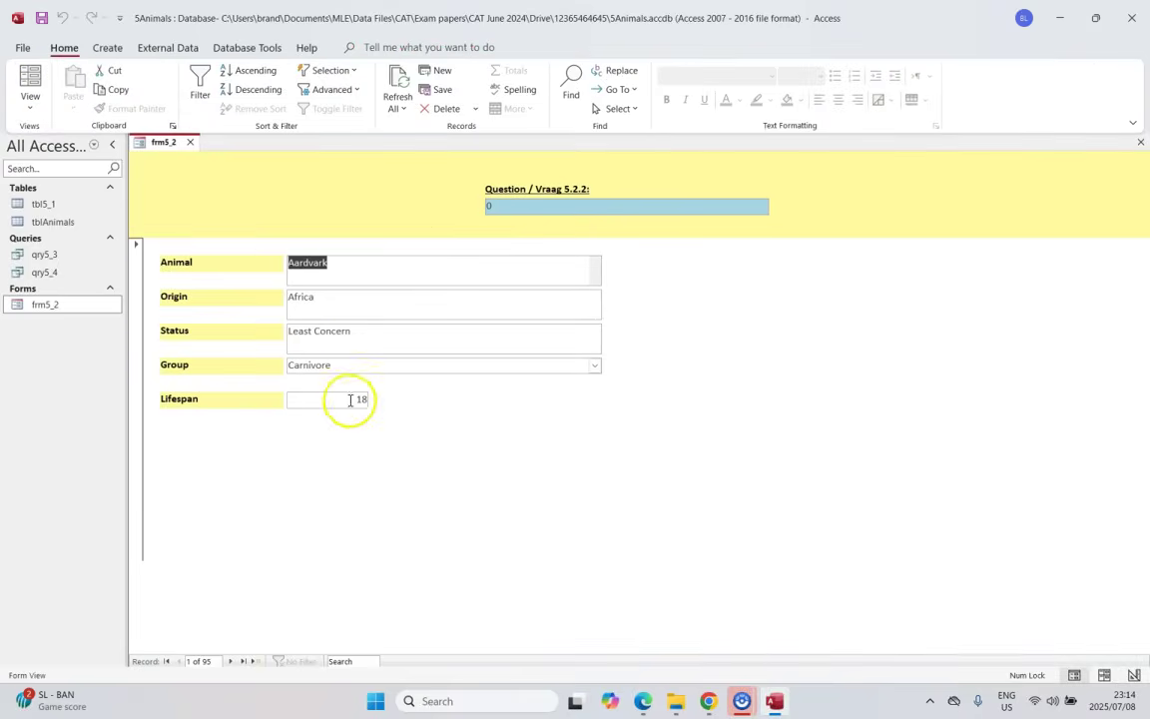
click(231, 661)
click(230, 661)
click(231, 661)
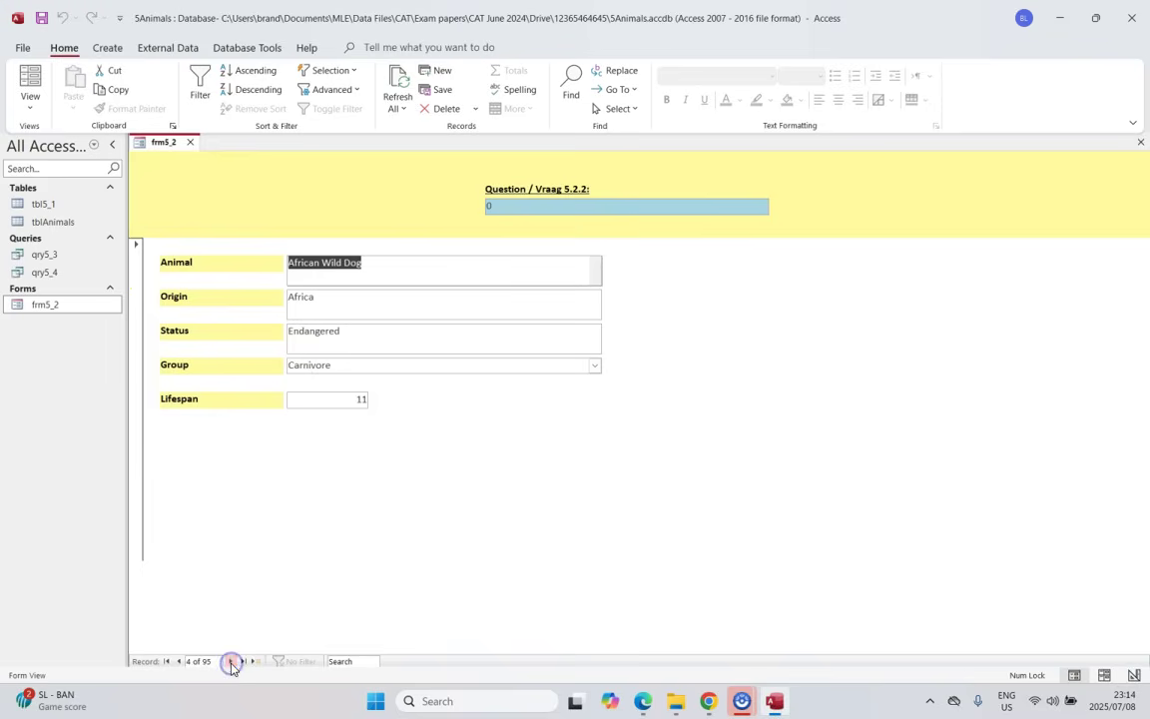
click(178, 660)
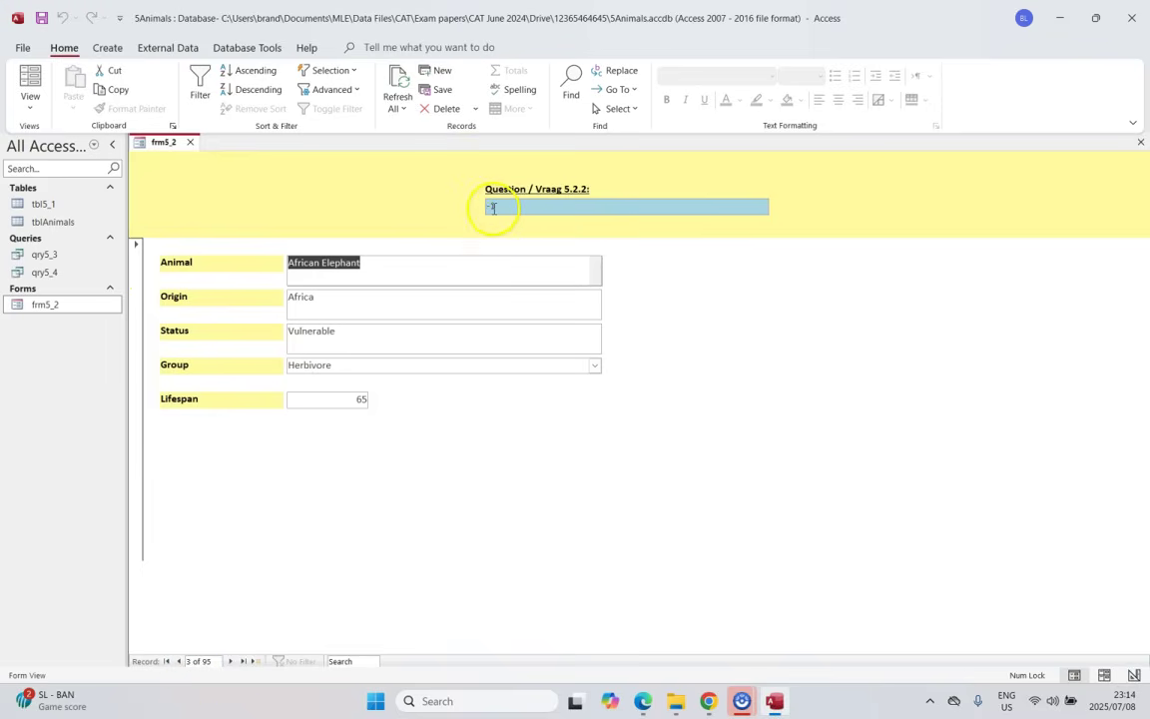
click(30, 105)
click(75, 198)
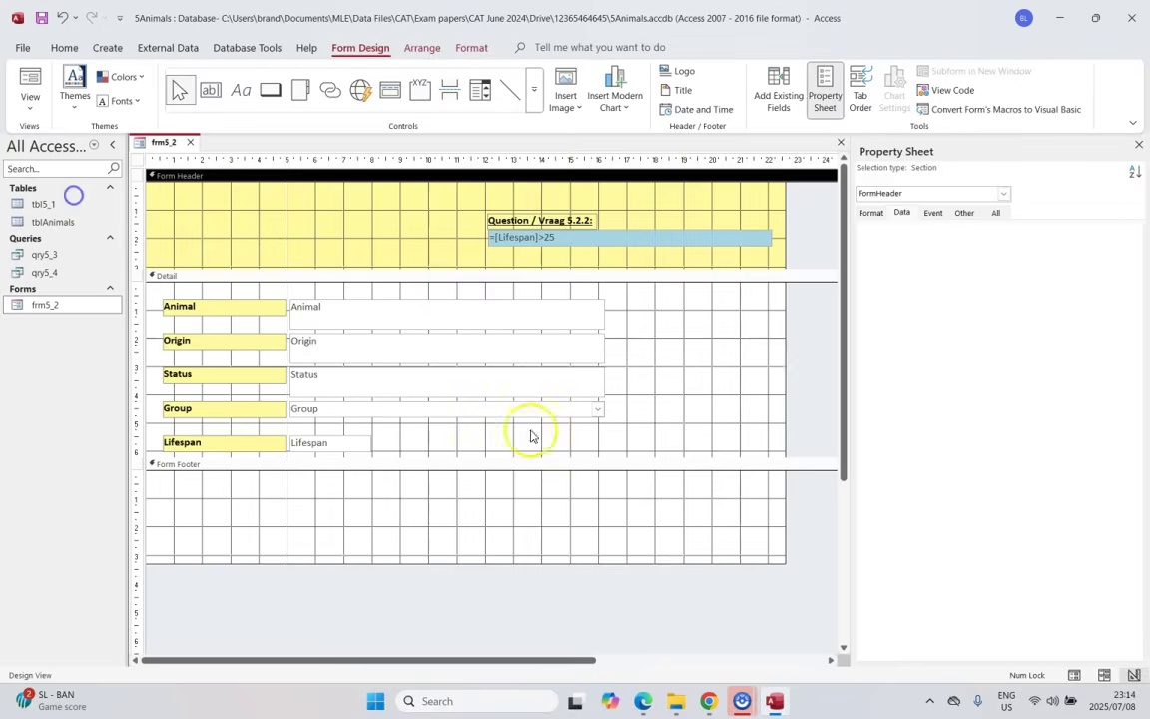
Set the Format property of the header text box containing the lifespan formula to Yes/No
click(643, 700)
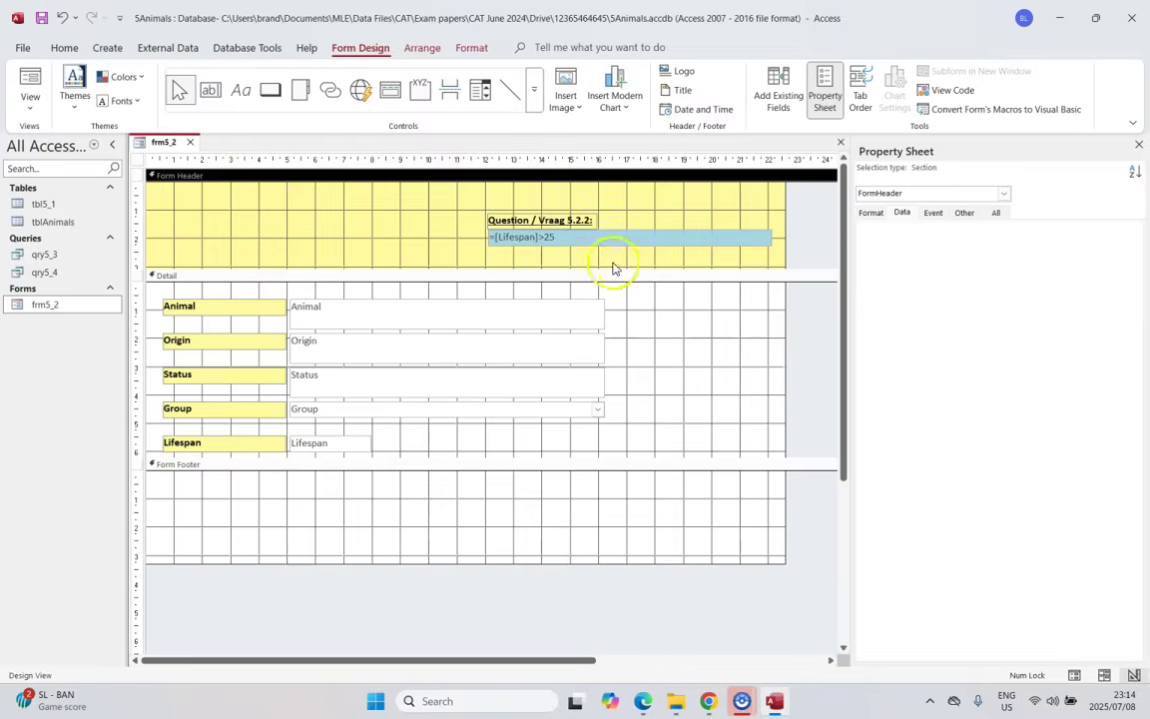
key(alt+Tab)
click(559, 236)
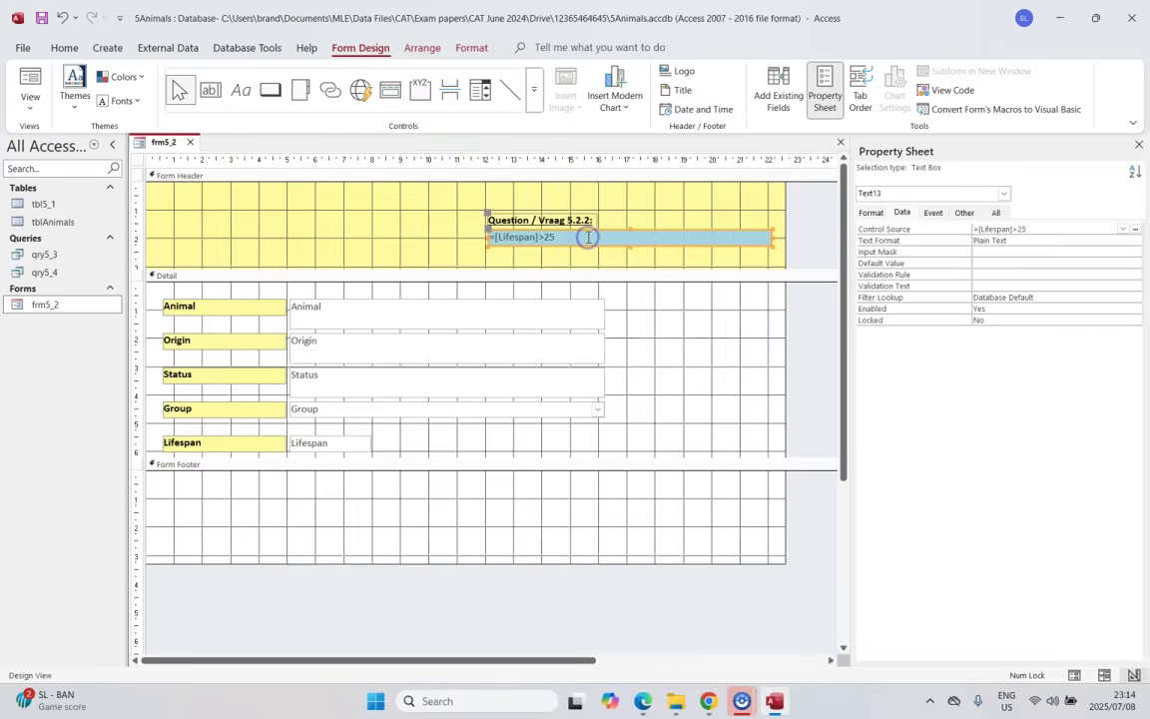
click(918, 240)
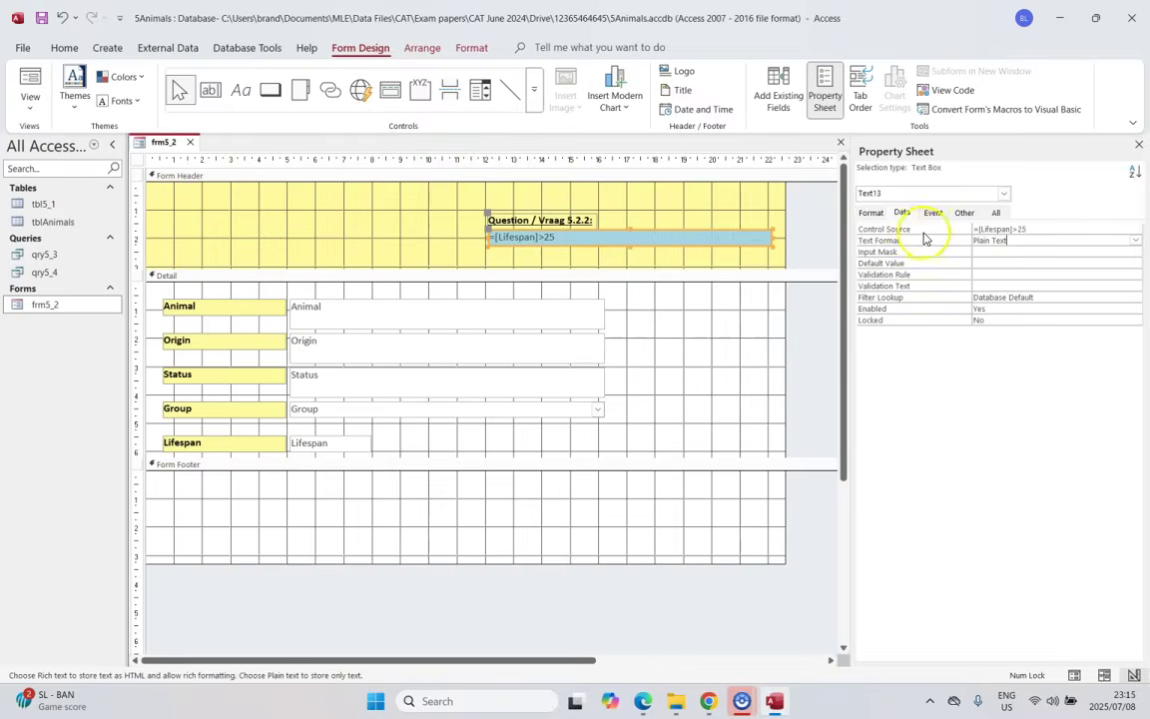
click(870, 214)
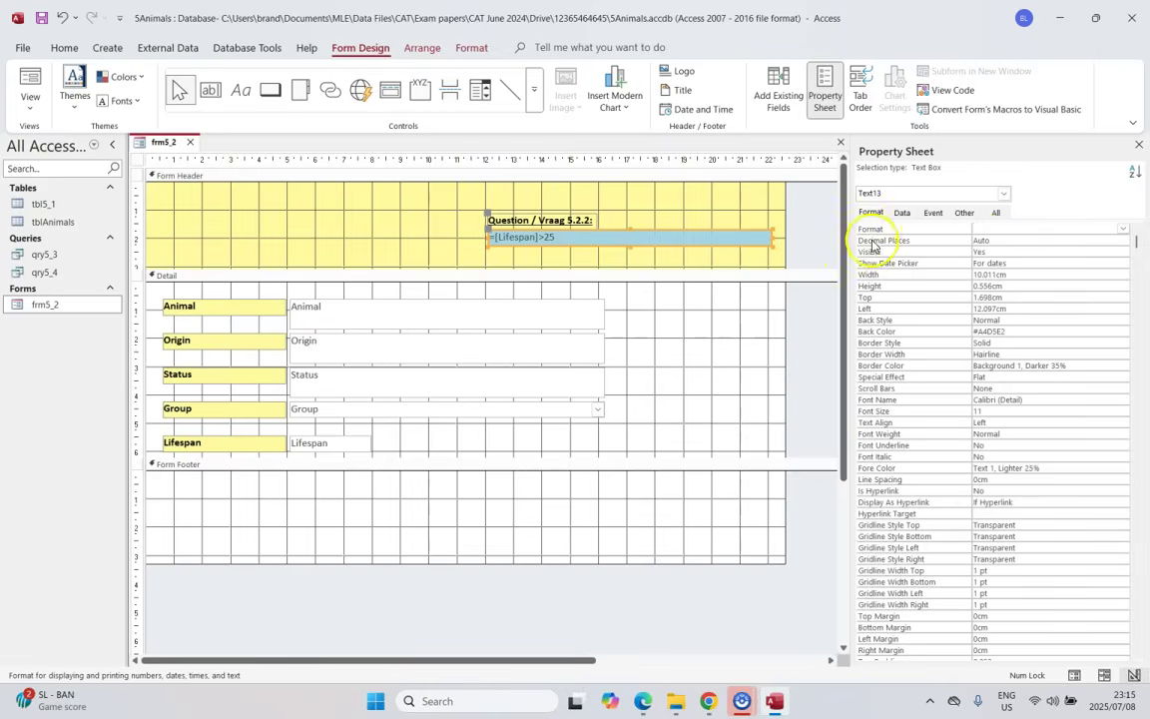
click(1124, 231)
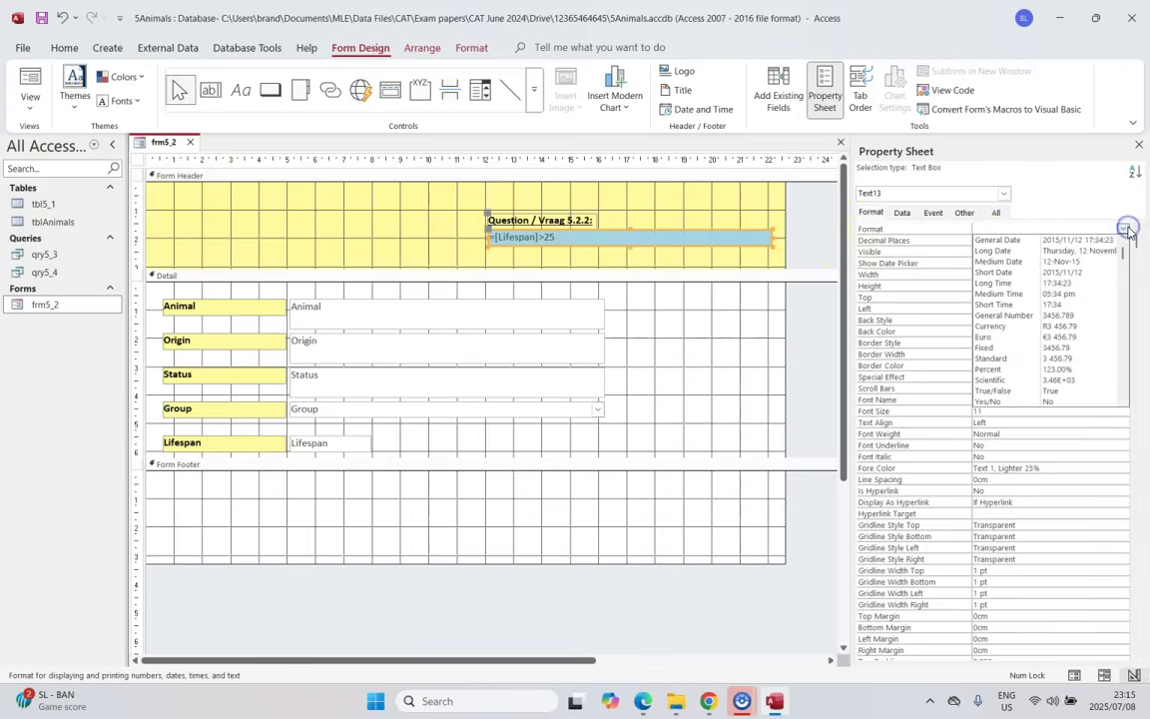
click(1045, 401)
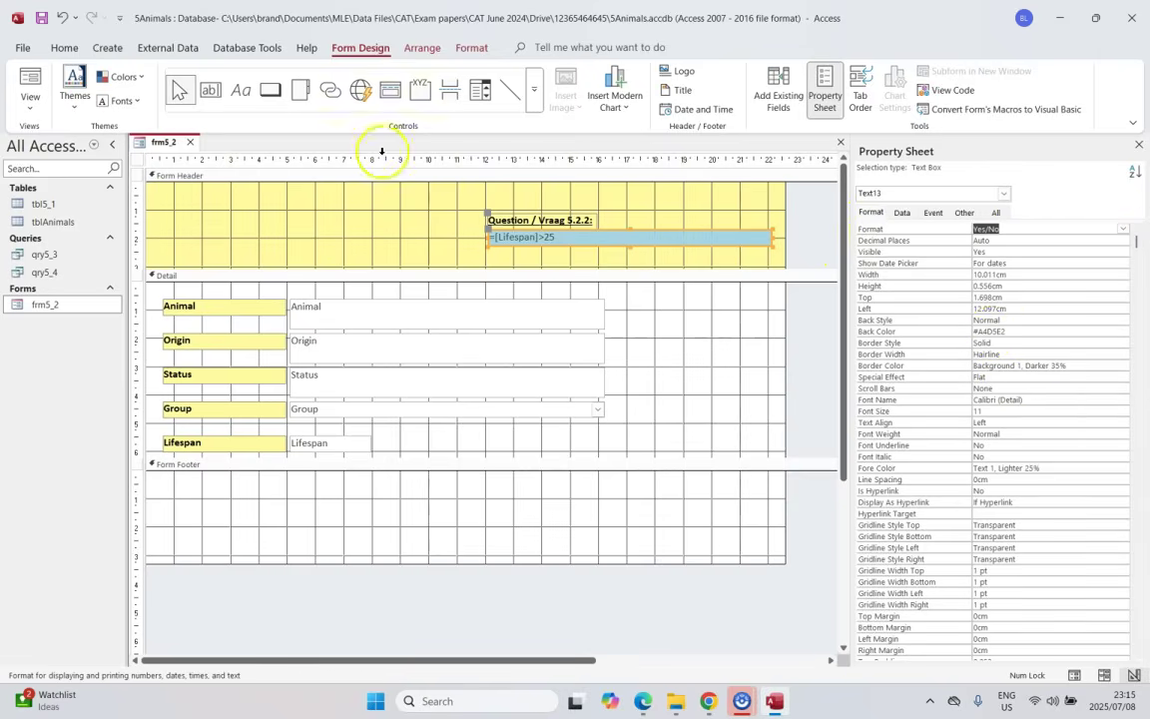
Check the formula's Yes/No display on several records in Form View and return the form to Design View
click(36, 85)
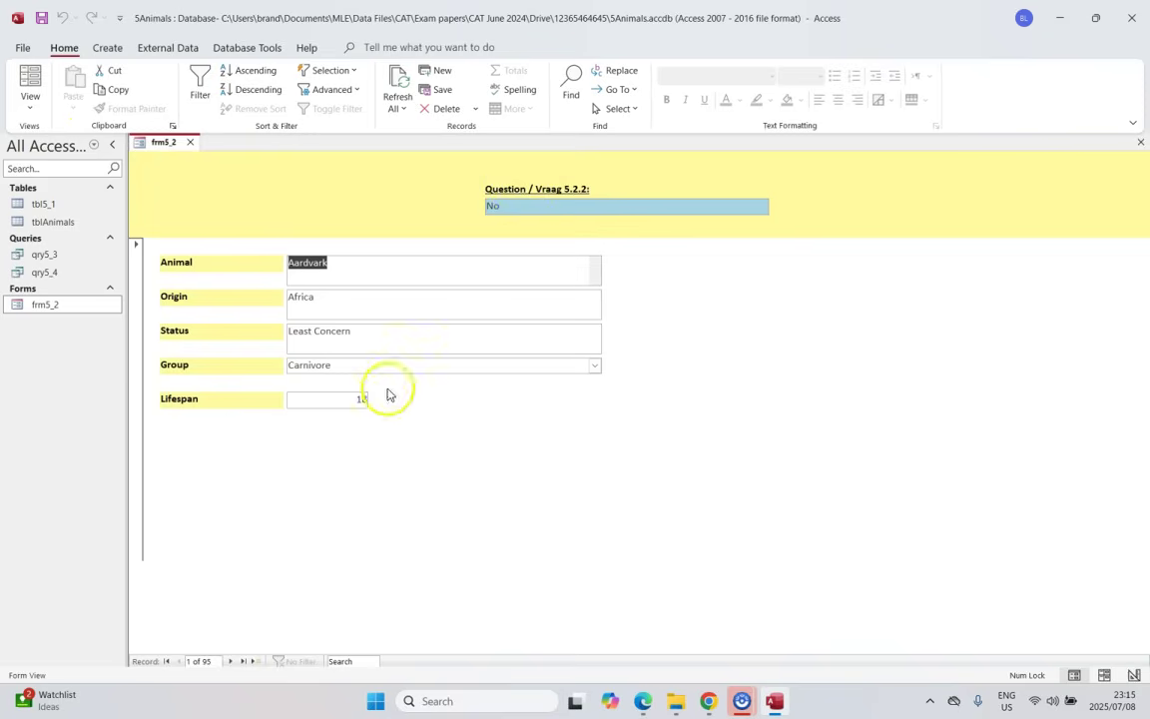
click(232, 661)
click(232, 661)
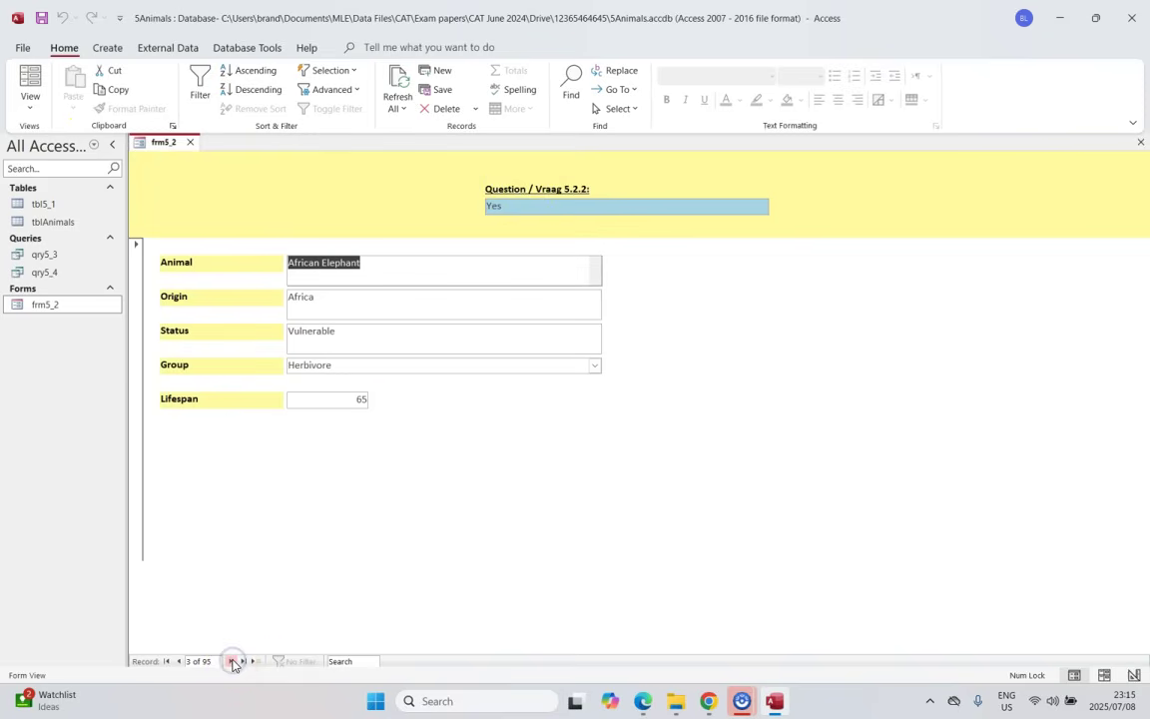
click(232, 661)
click(30, 85)
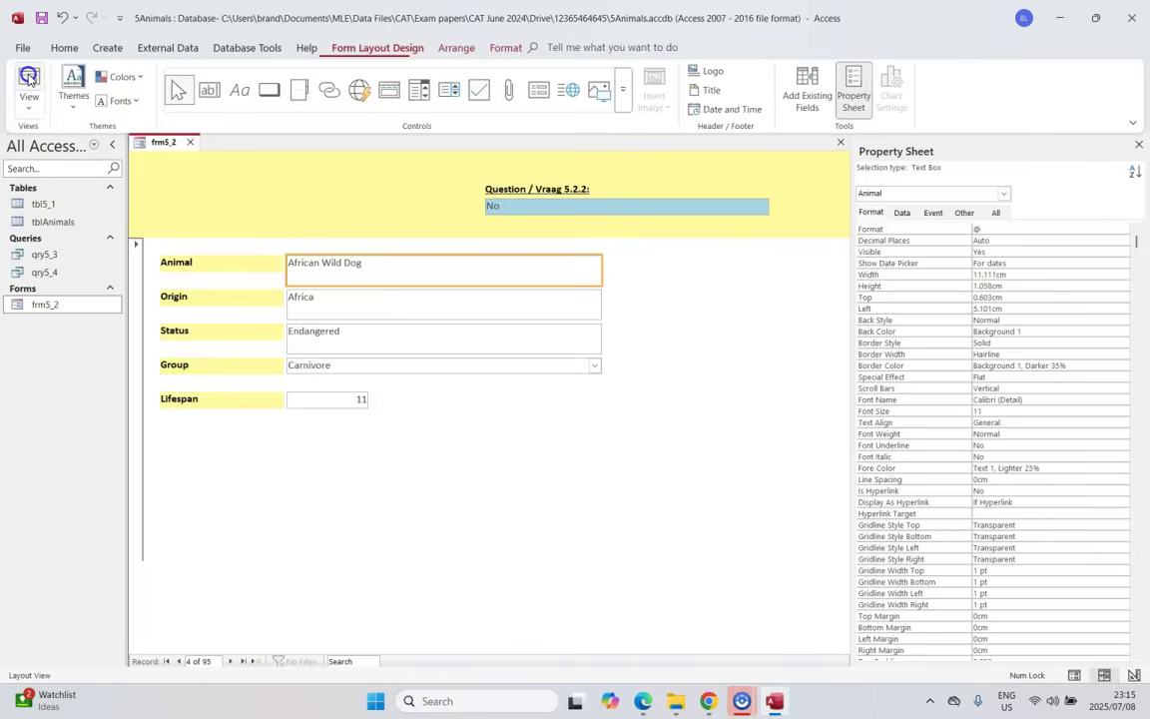
click(30, 85)
Save and close the frm5_2 form, and bring up question 5.3 in the exam paper
click(526, 232)
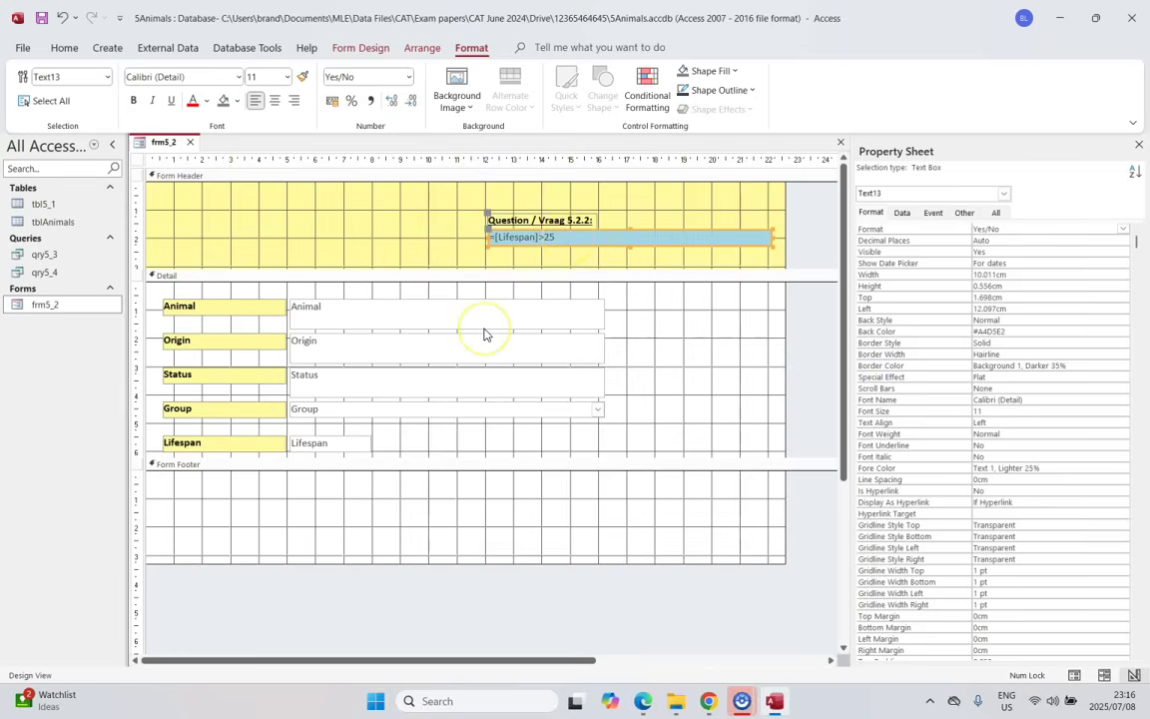
click(43, 20)
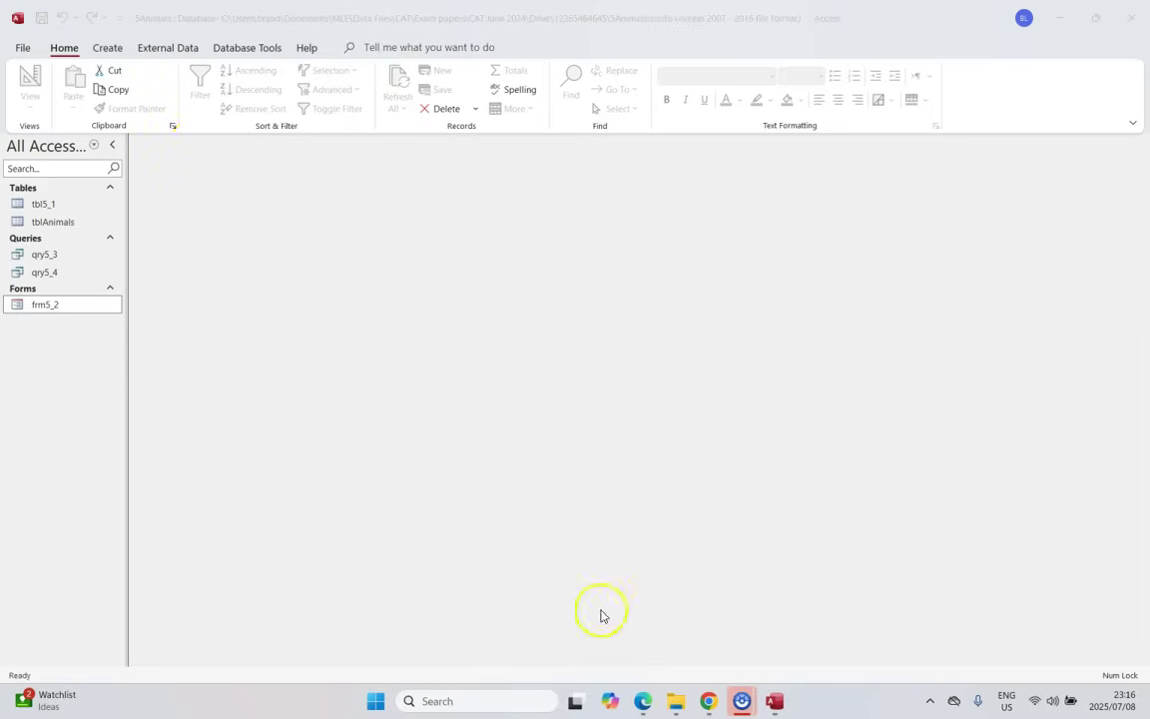
click(643, 701)
scroll(526, 449, down, 5)
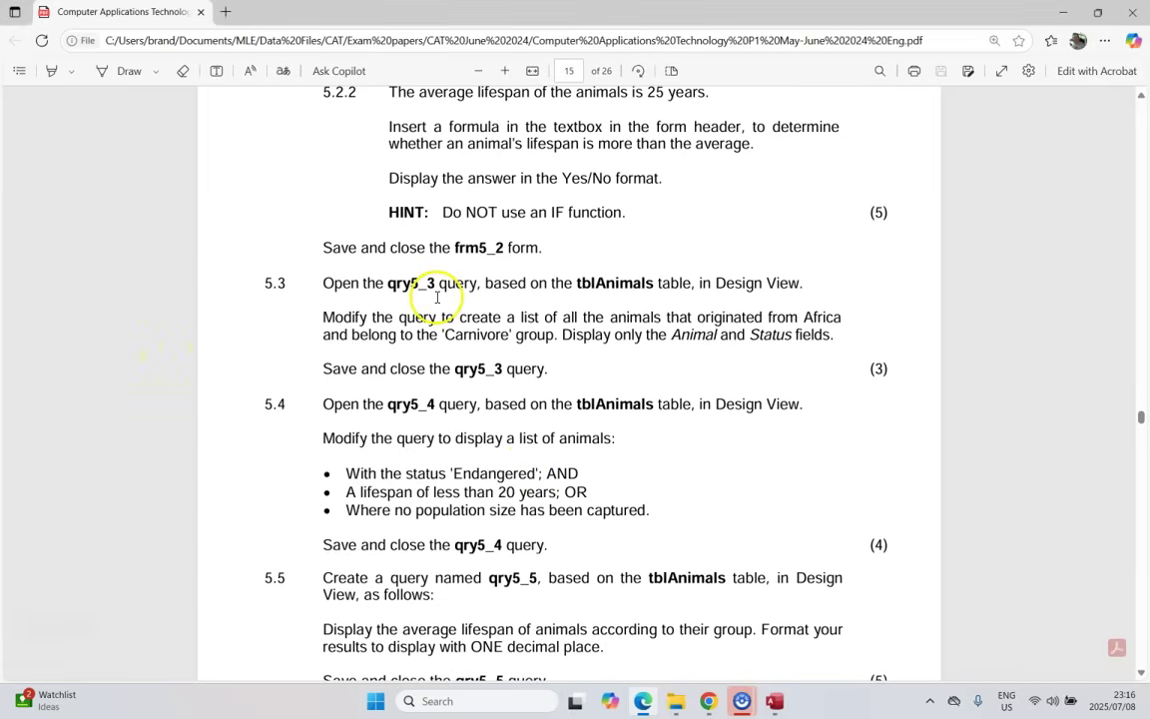
Open the qry5_3 query in Design View in Access and read question 5.3's requirements in the exam paper
click(776, 703)
right_click(72, 253)
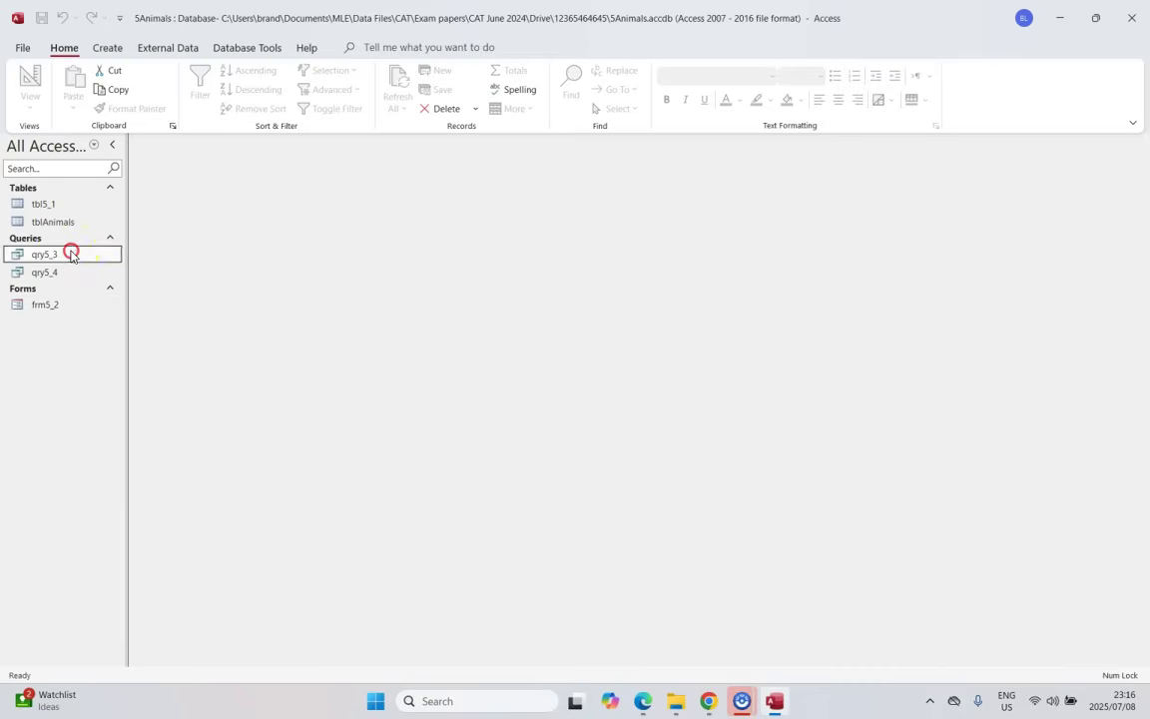
click(121, 286)
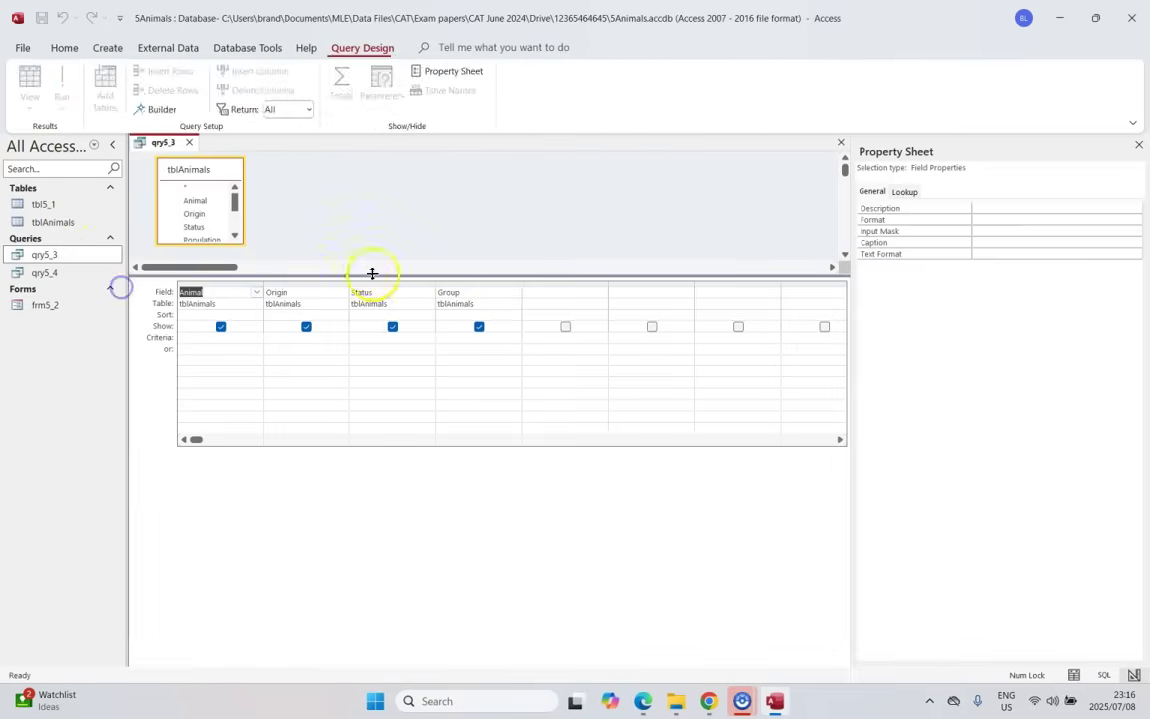
key(alt+Tab)
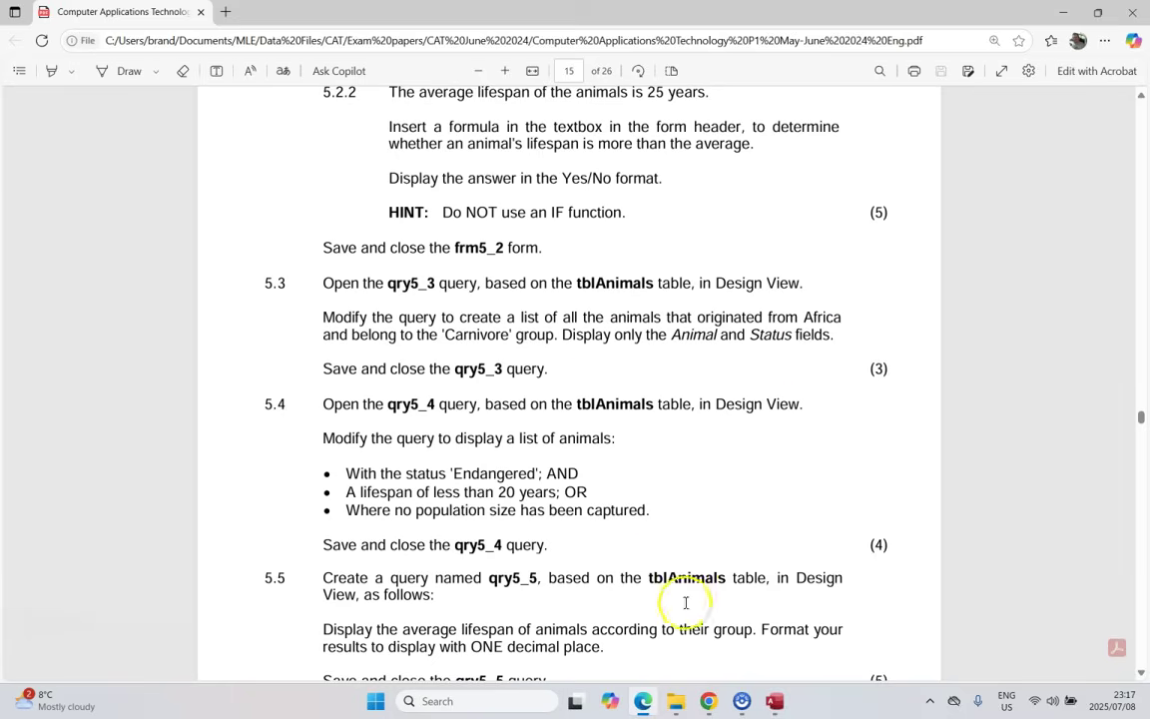
click(773, 701)
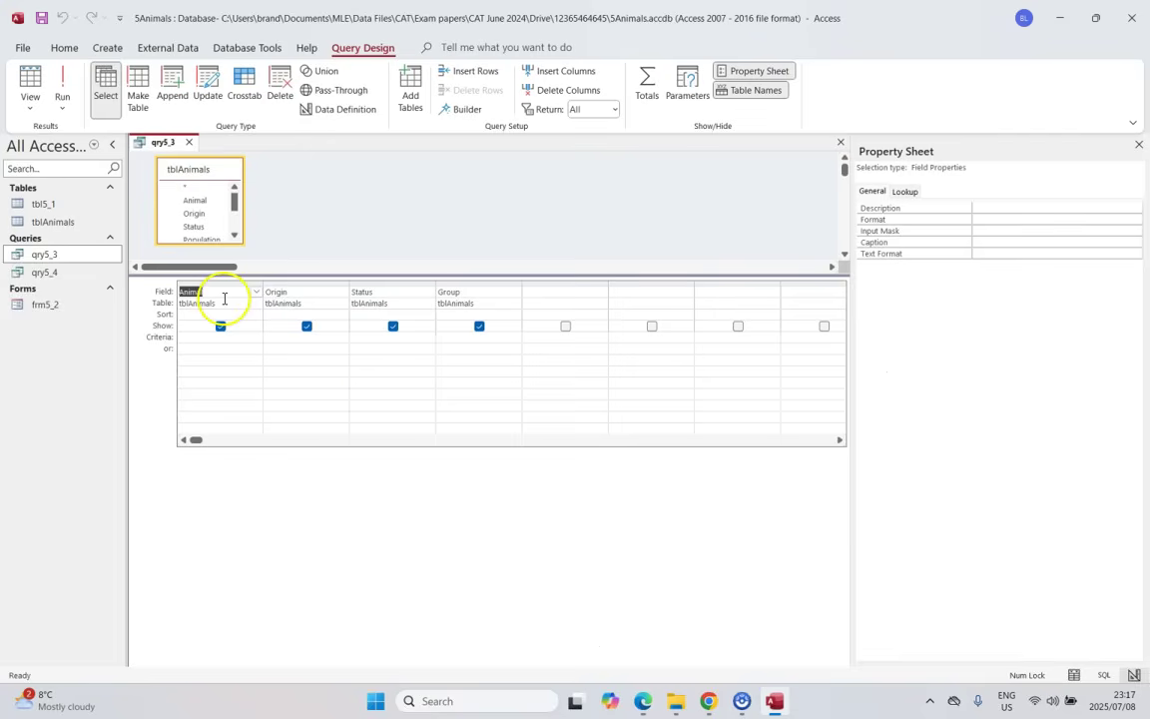
Run the unmodified qry5_3 query to examine its records, and return to Design View
click(62, 89)
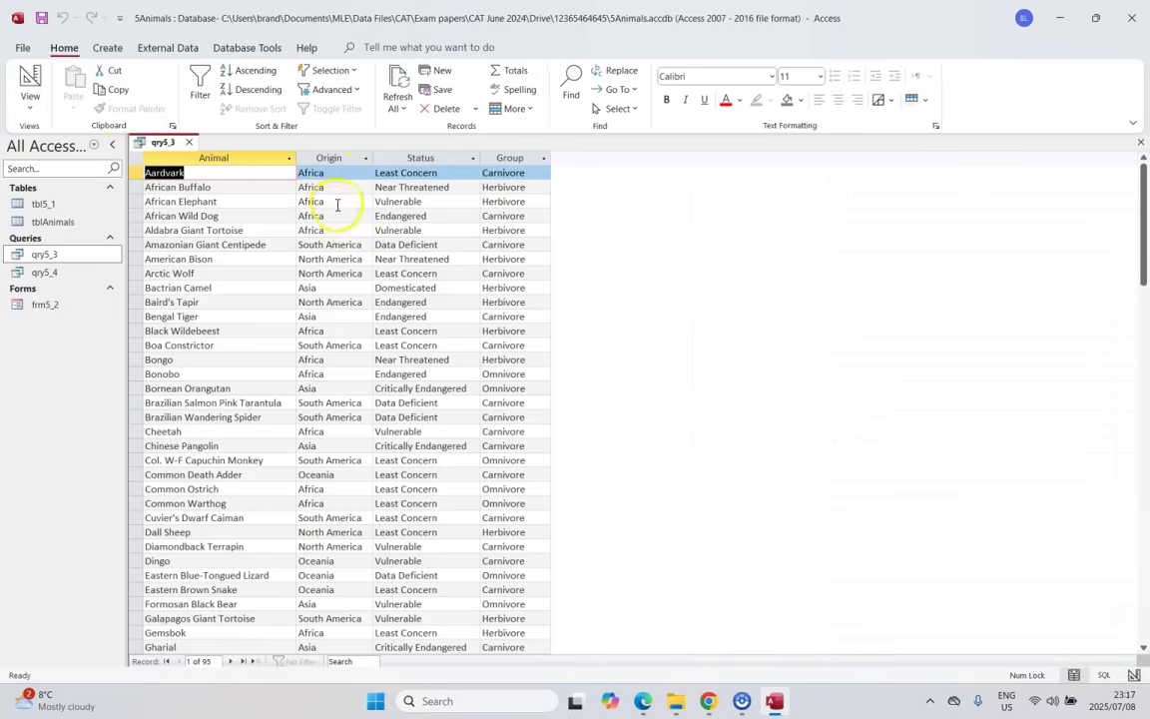
click(31, 80)
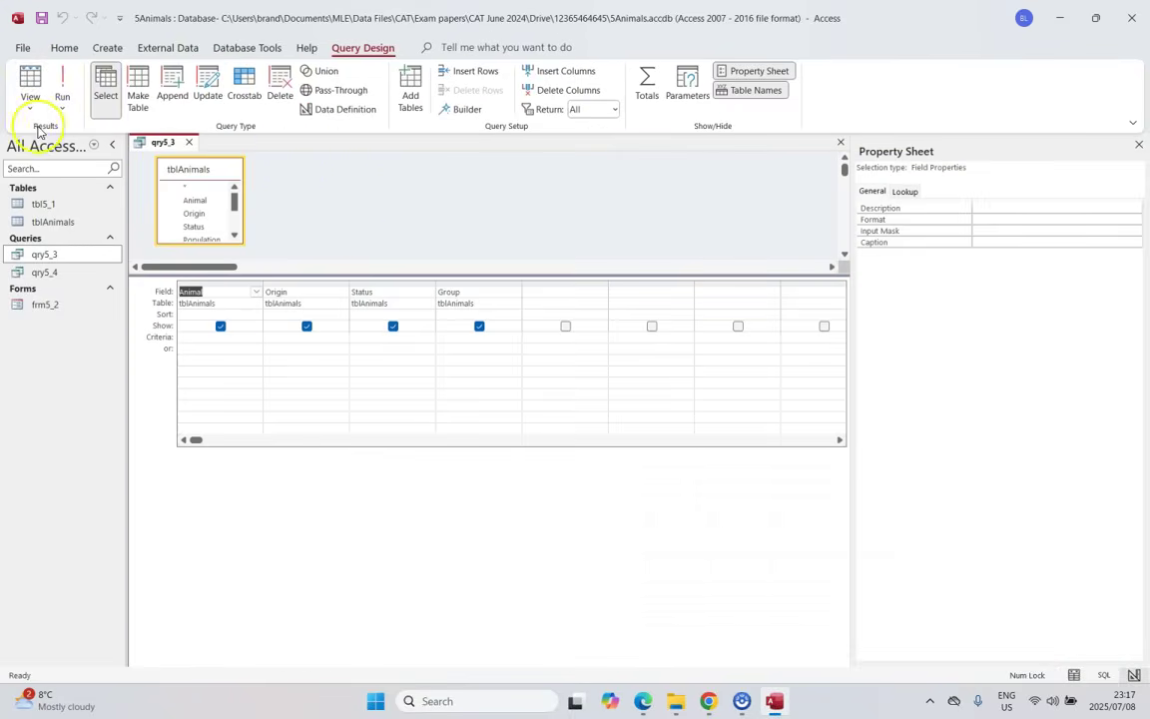
click(31, 80)
click(30, 80)
Add the criterion Africa to the Origin field of qry5_3 and run the query
click(276, 337)
text(Africa)
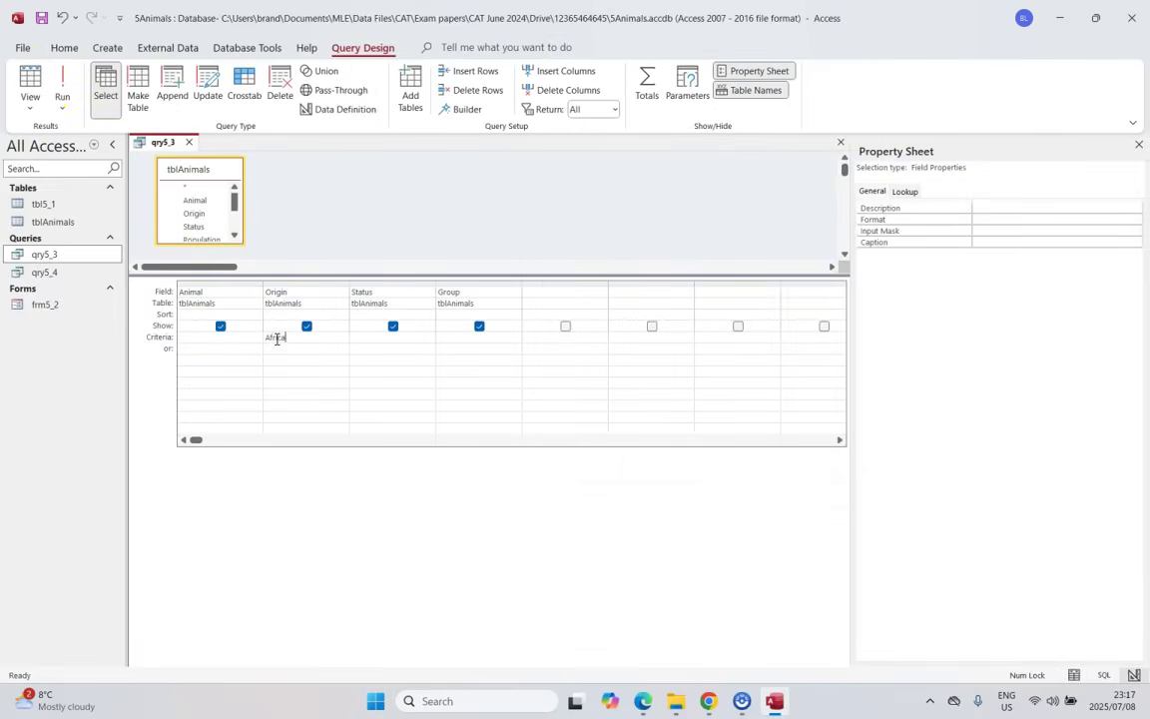
click(445, 337)
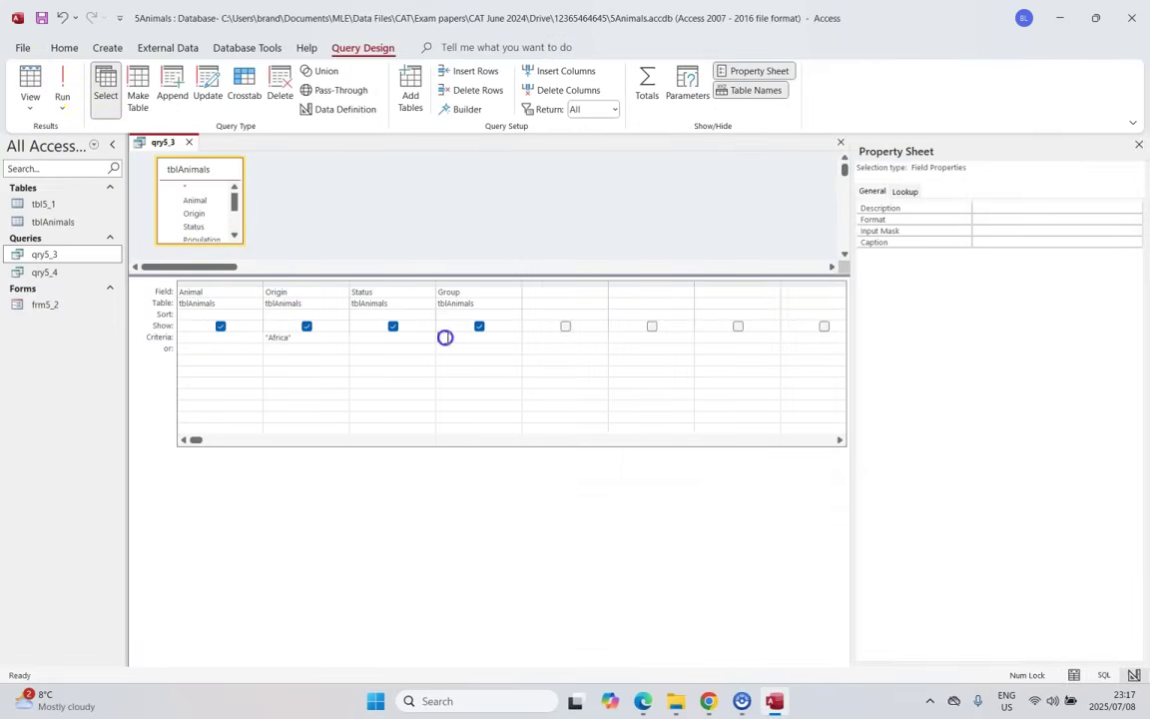
click(62, 88)
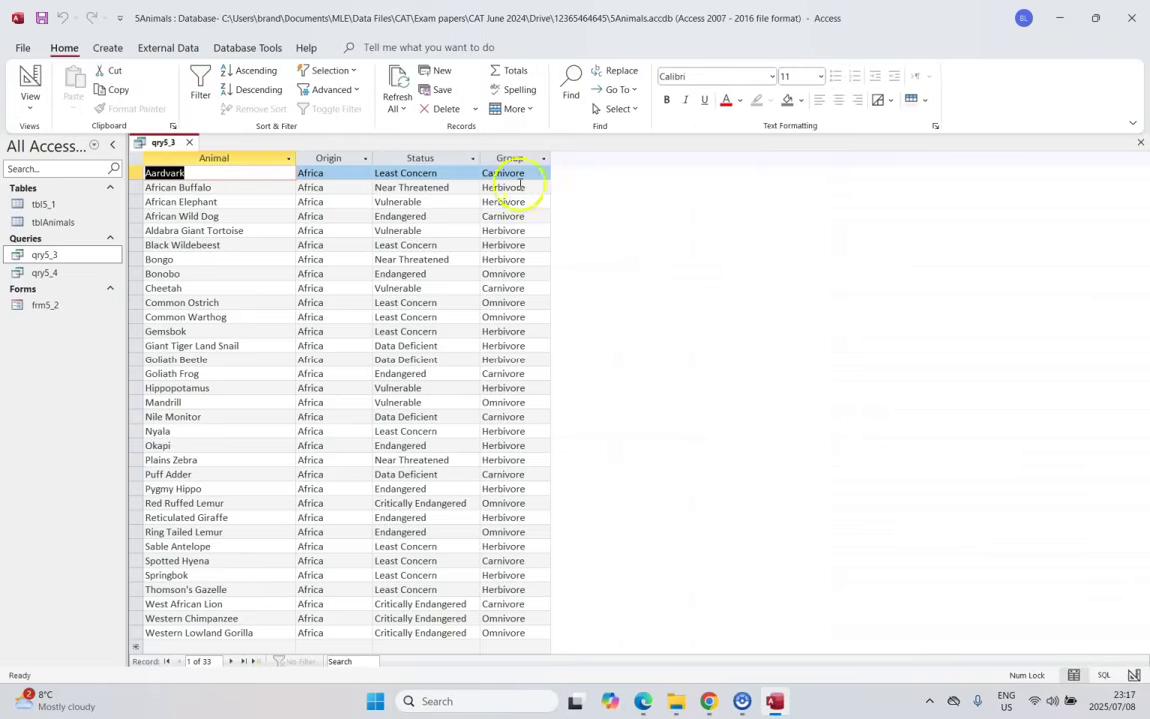
Add the criterion Carnivore to the Group field of qry5_3, and run the query to check it before returning to Design View
click(30, 82)
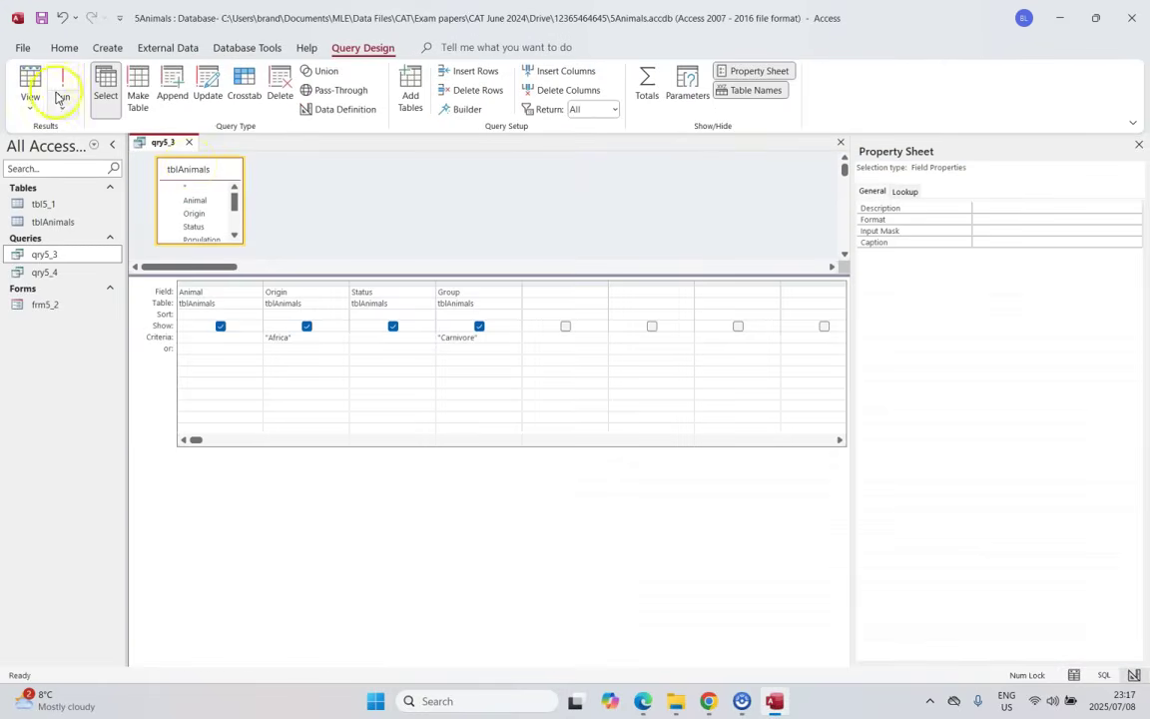
click(60, 92)
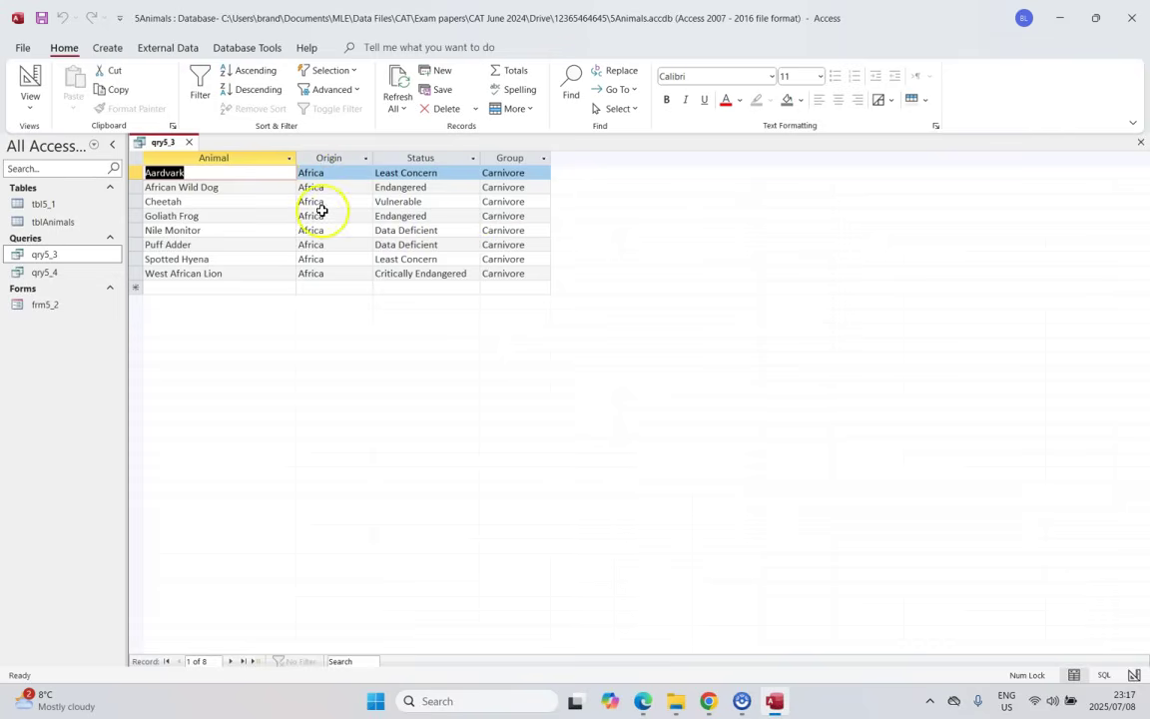
click(30, 82)
Check question 5.3's required output fields, hide the Origin and Group fields in qry5_3, and run the query
click(644, 699)
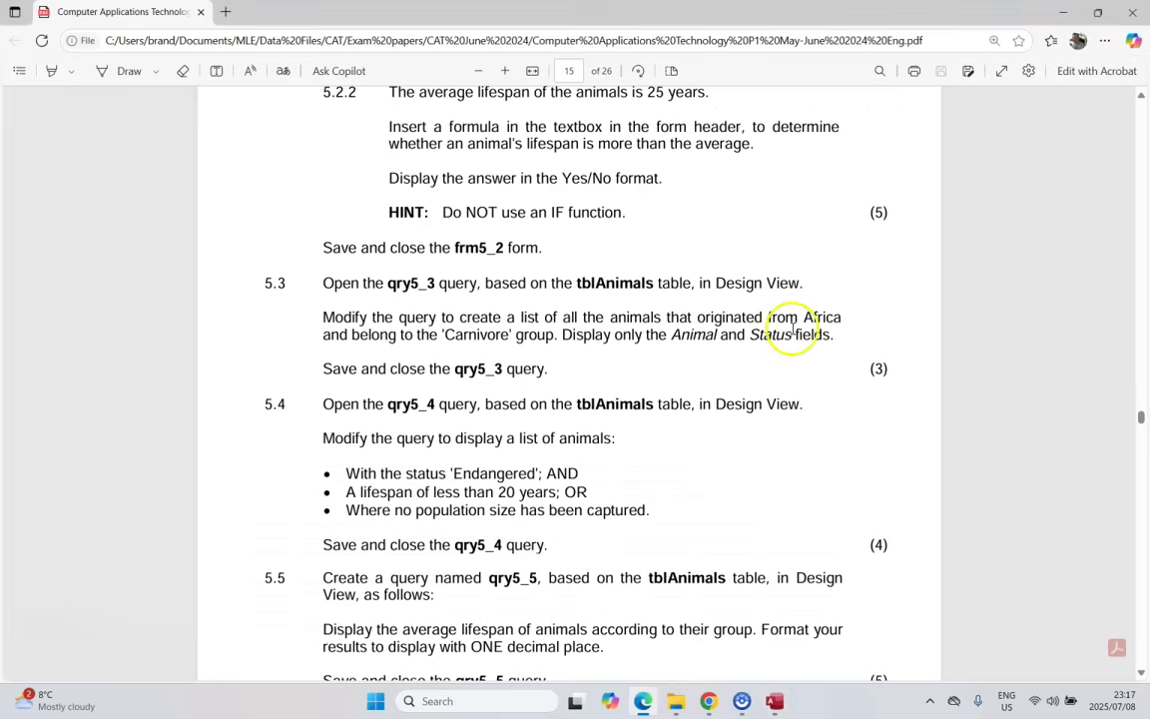
key(alt+Tab)
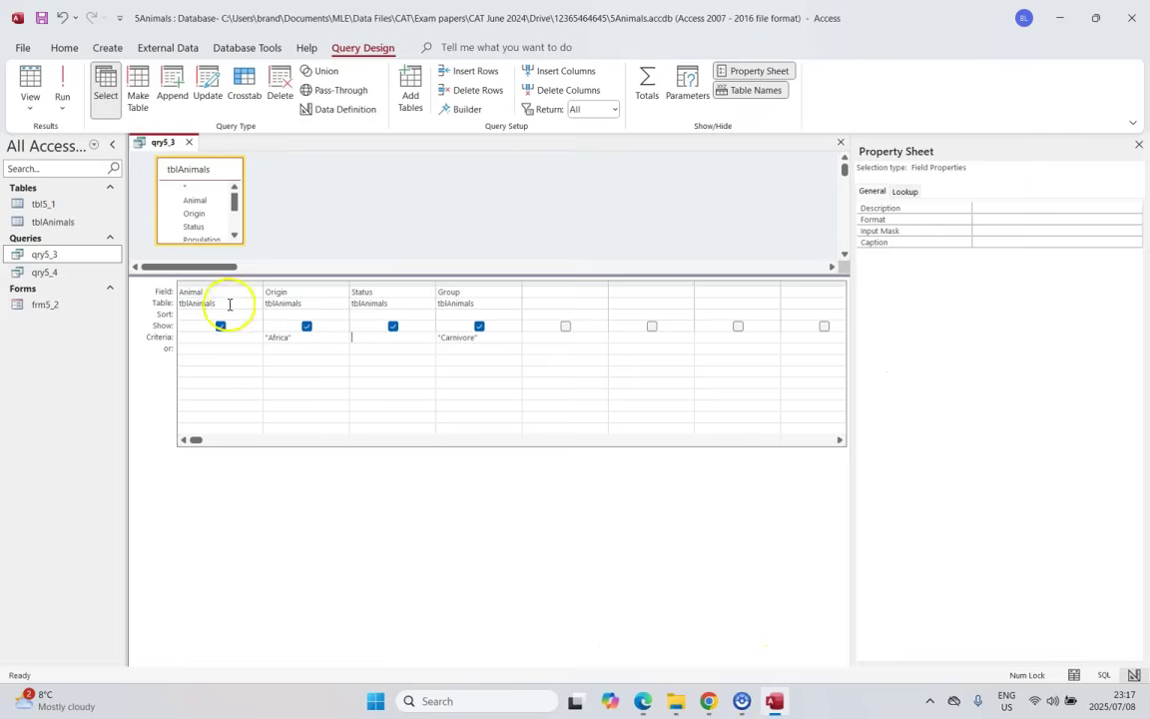
click(306, 326)
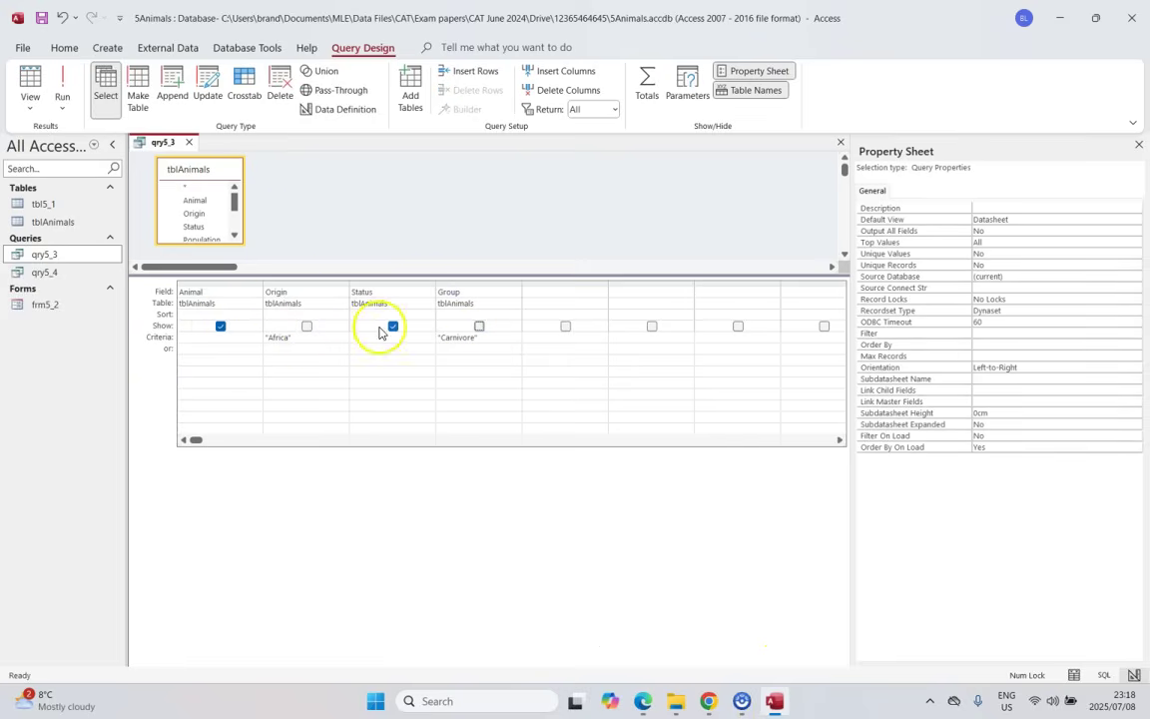
click(59, 78)
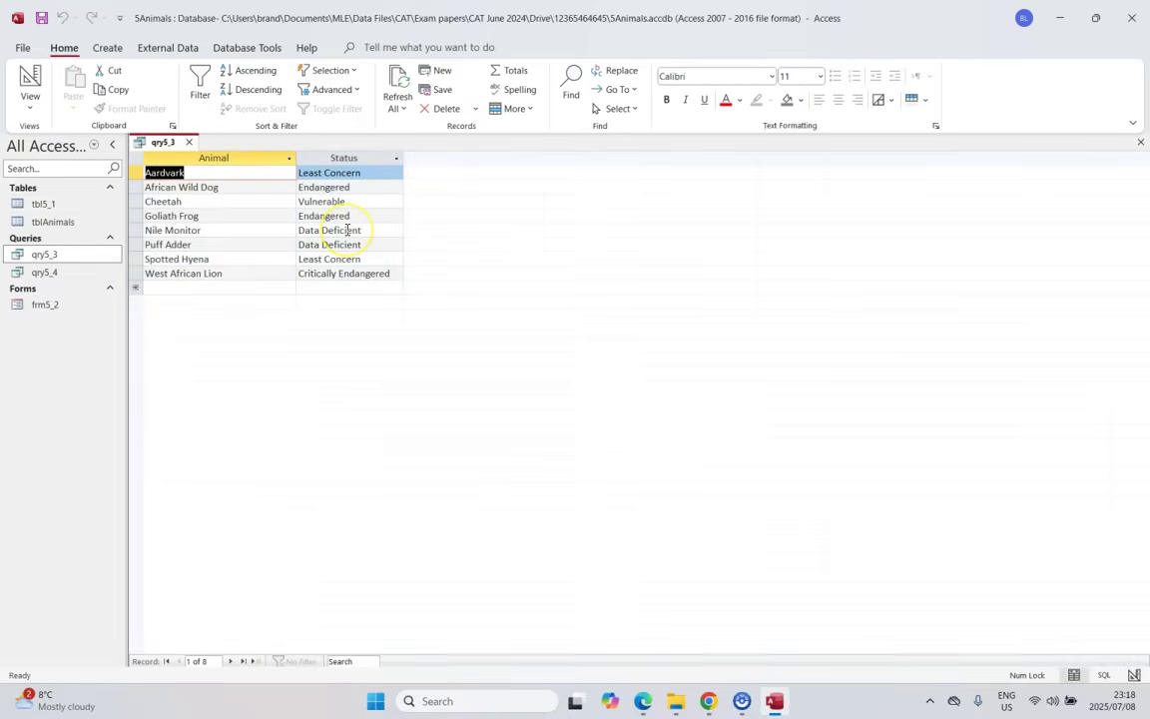
Close qry5_3 and open qry5_4 in Design View, consulting question 5.4's requirements in the exam paper
click(189, 143)
key(alt+Tab)
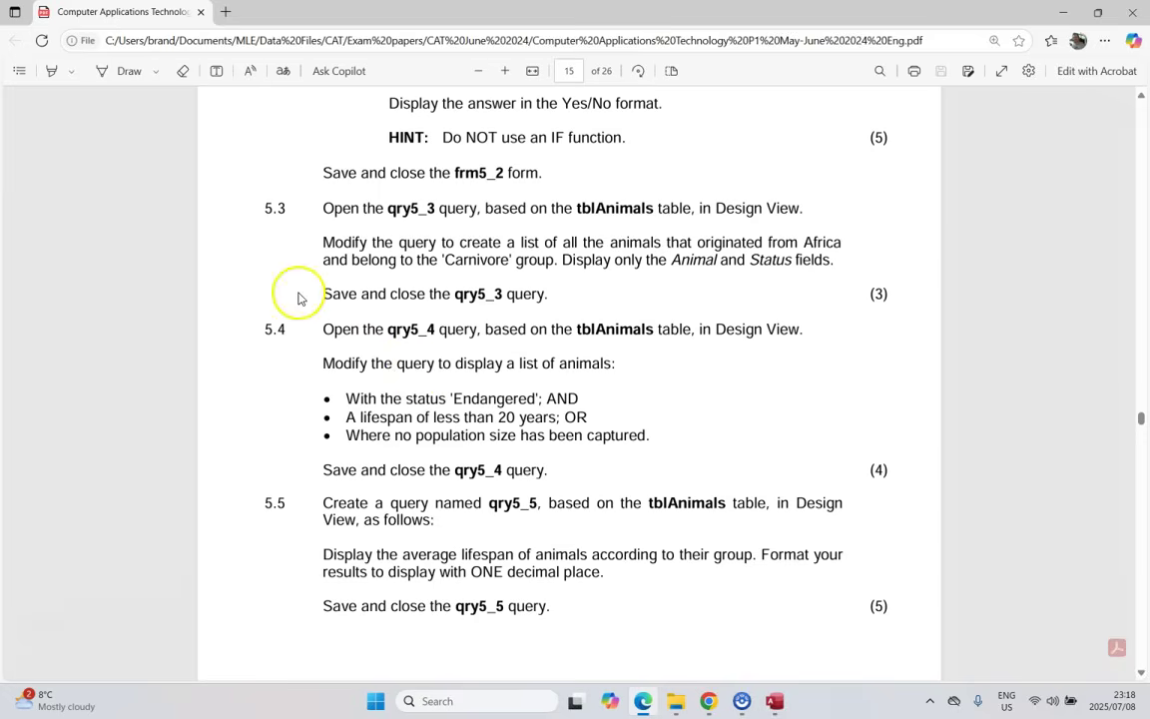
click(775, 700)
right_click(58, 277)
click(103, 308)
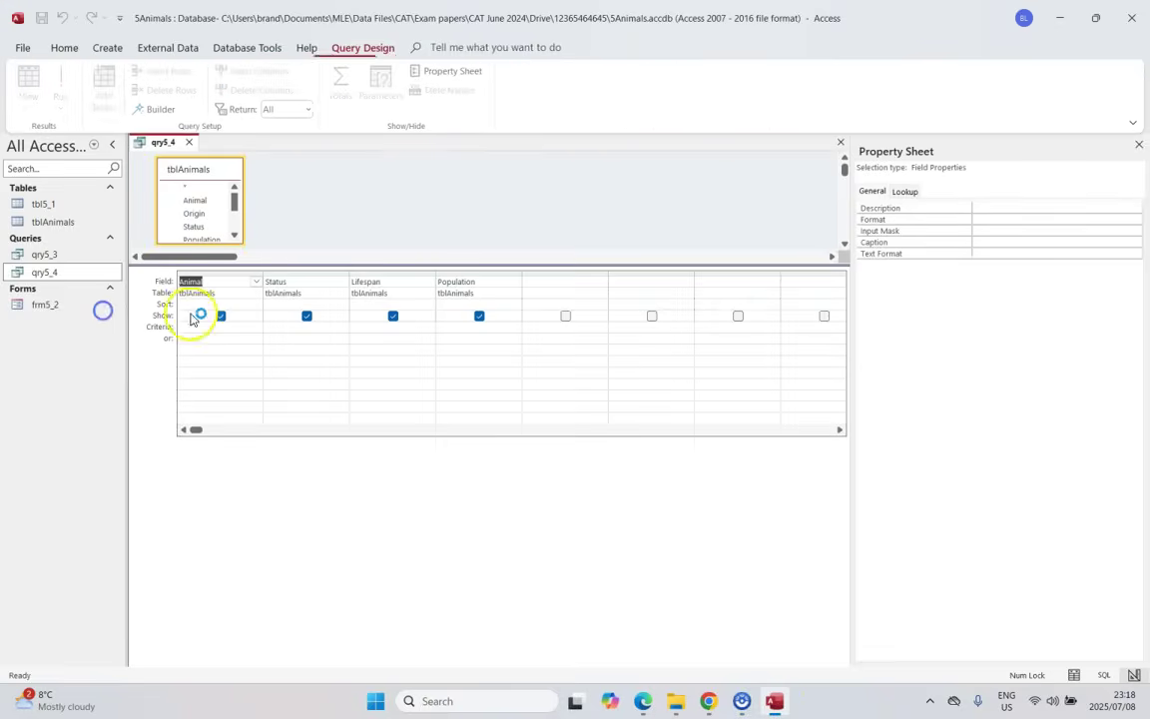
key(alt+Tab)
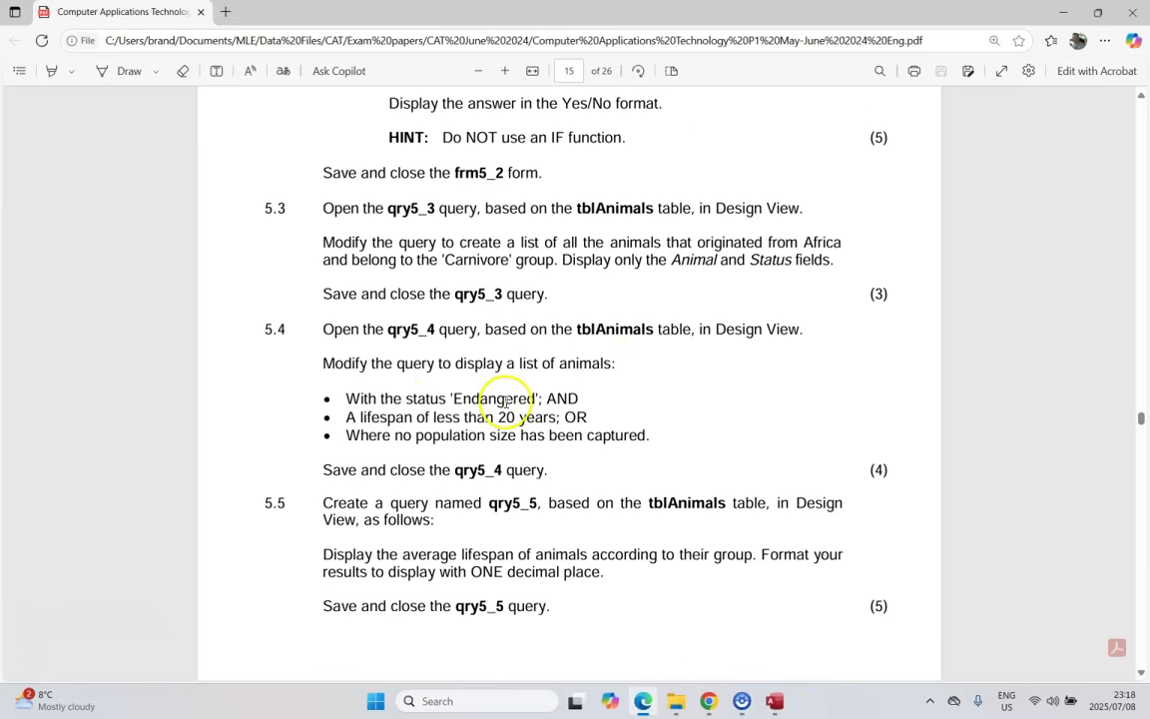
Run qry5_4, copy the value Endangered from its Status column, and use it as the Status field's criterion in Design View
key(alt+Tab)
click(62, 87)
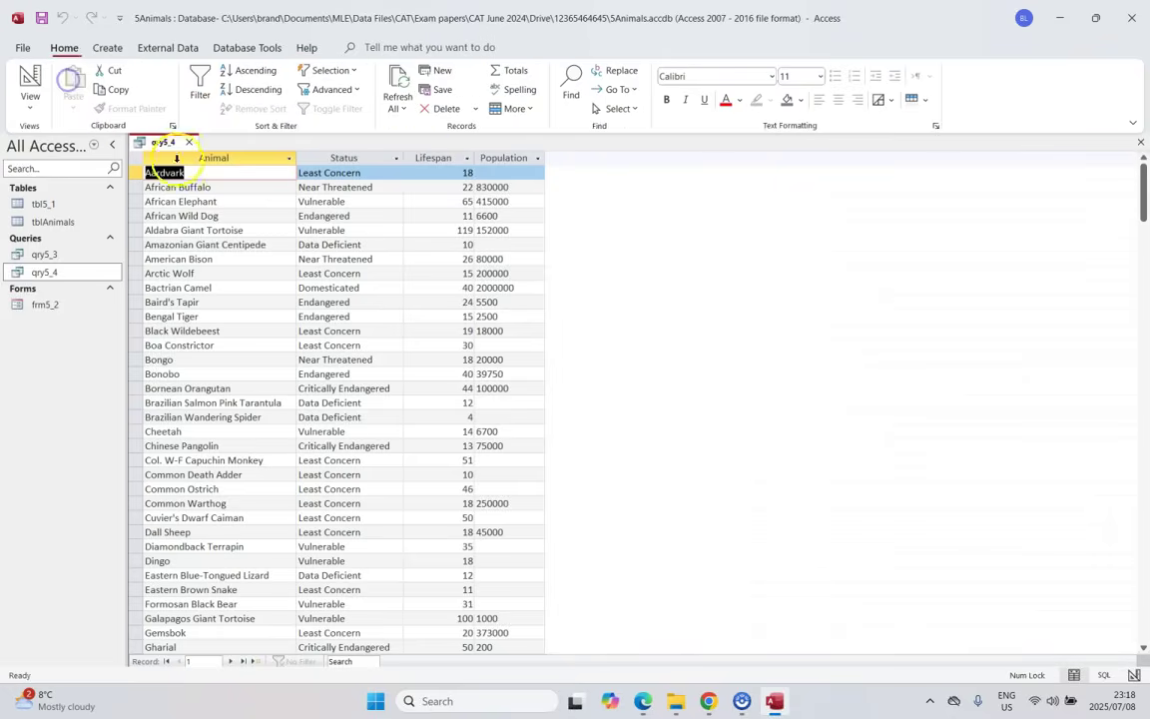
double_click(328, 217)
key(ctrl+c)
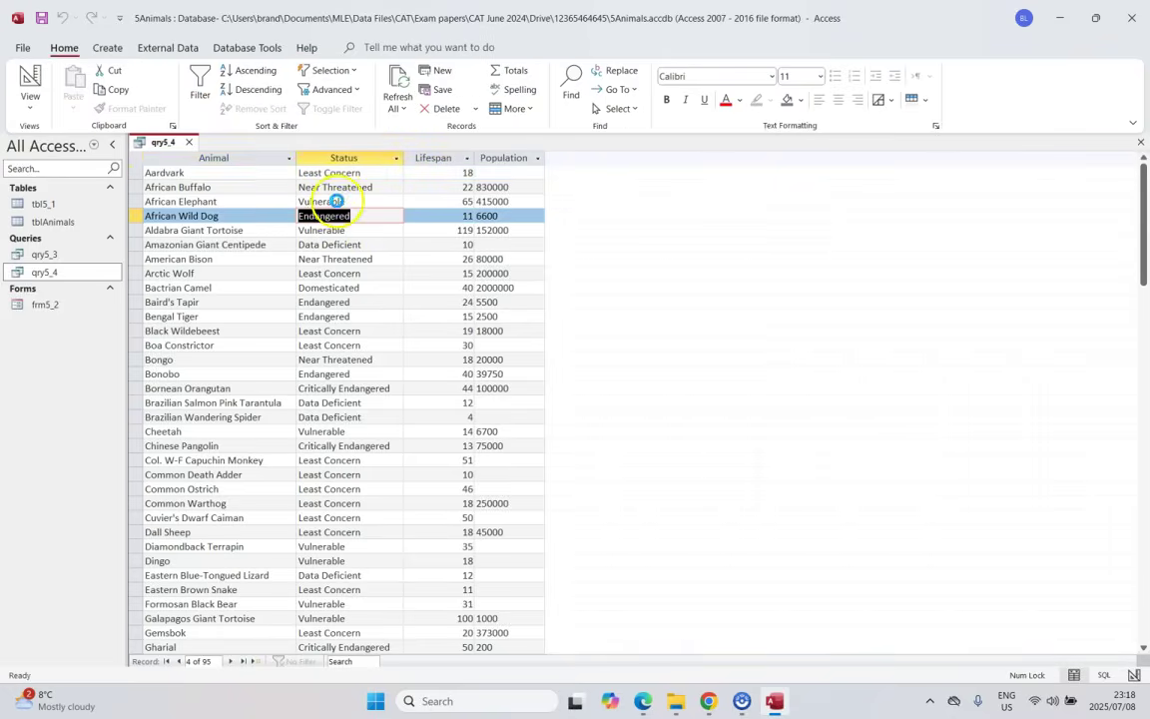
click(30, 85)
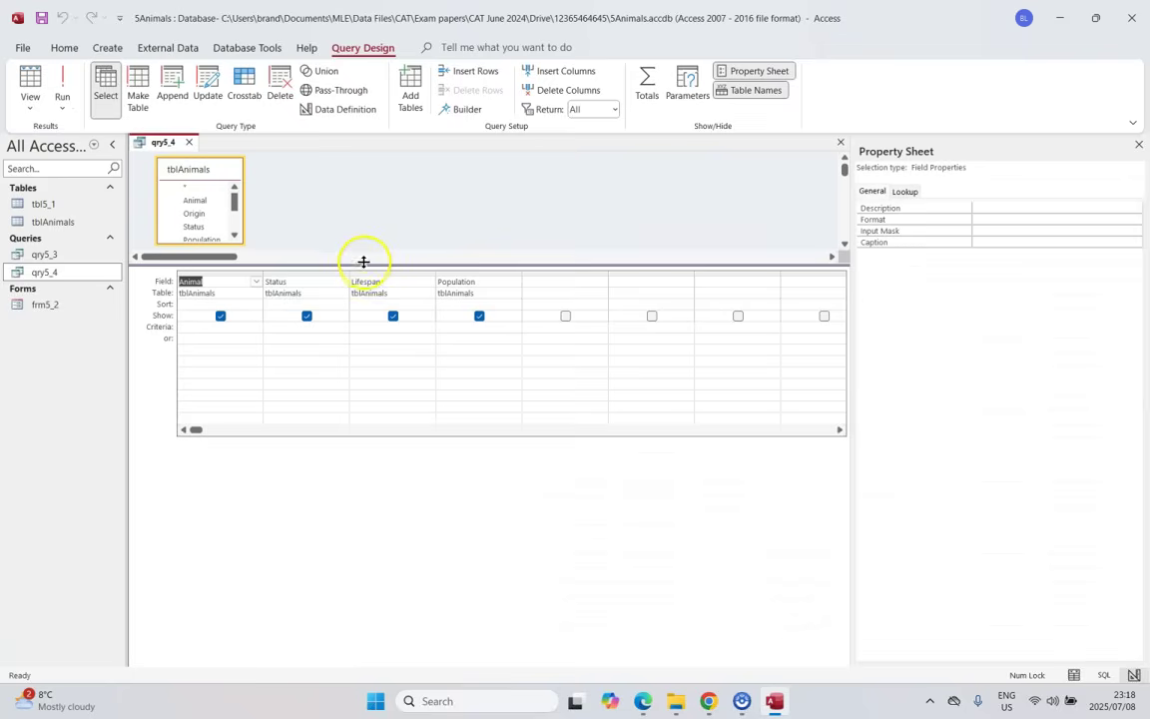
click(283, 327)
key(ctrl+v)
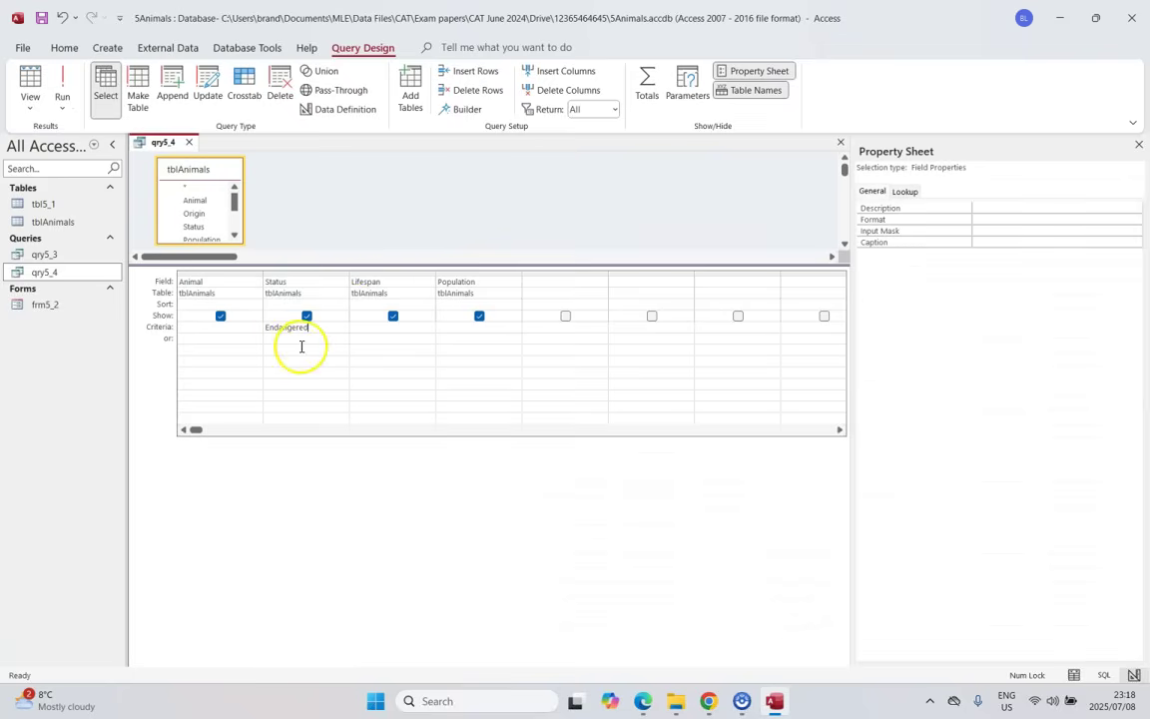
Add the criterion <20 to the Lifespan field of qry5_4, and run the query before returning to Design View
key(alt+Tab)
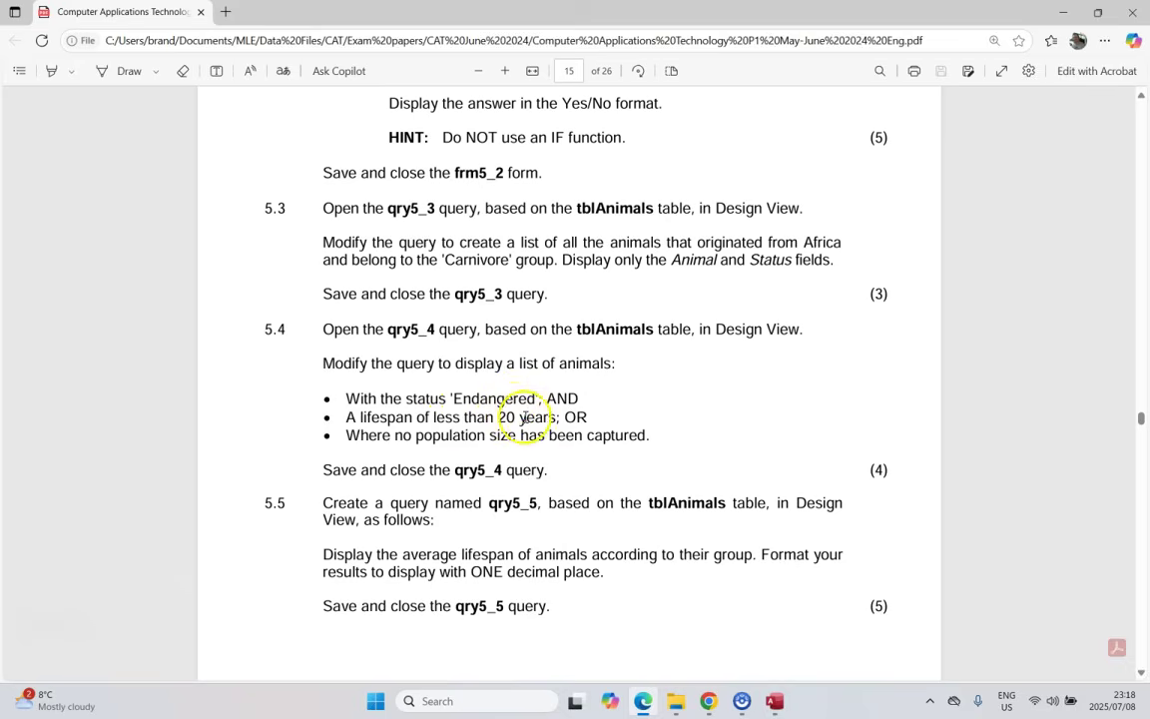
click(774, 700)
click(367, 326)
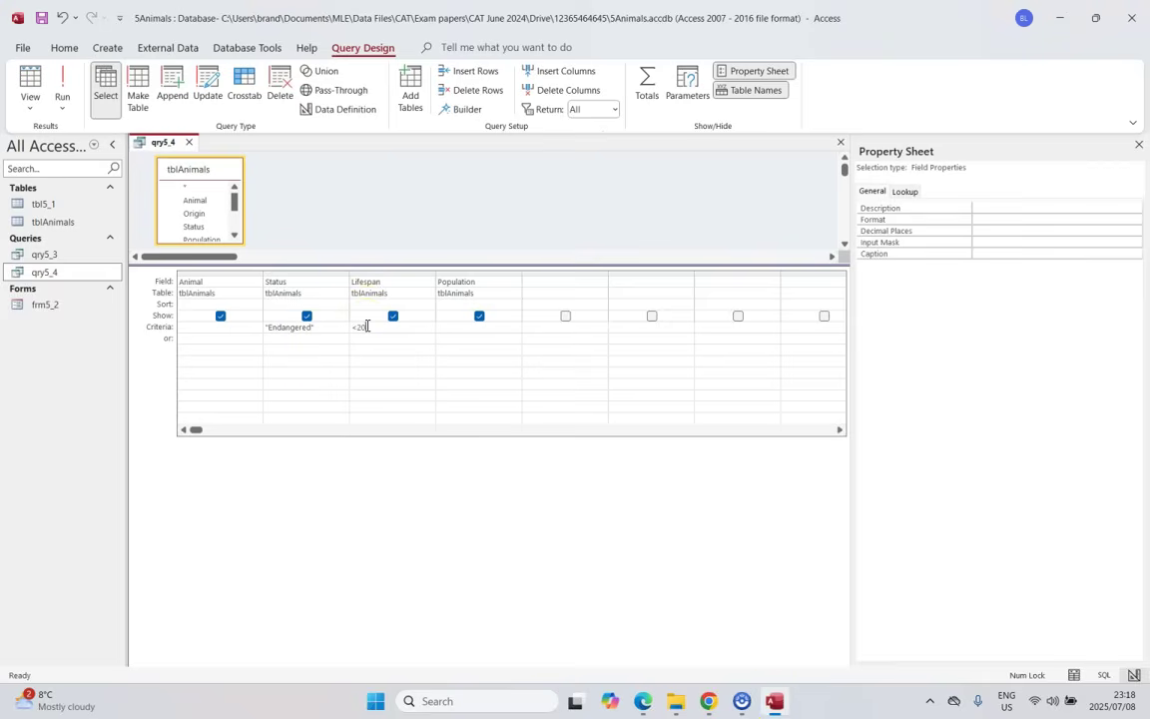
click(337, 348)
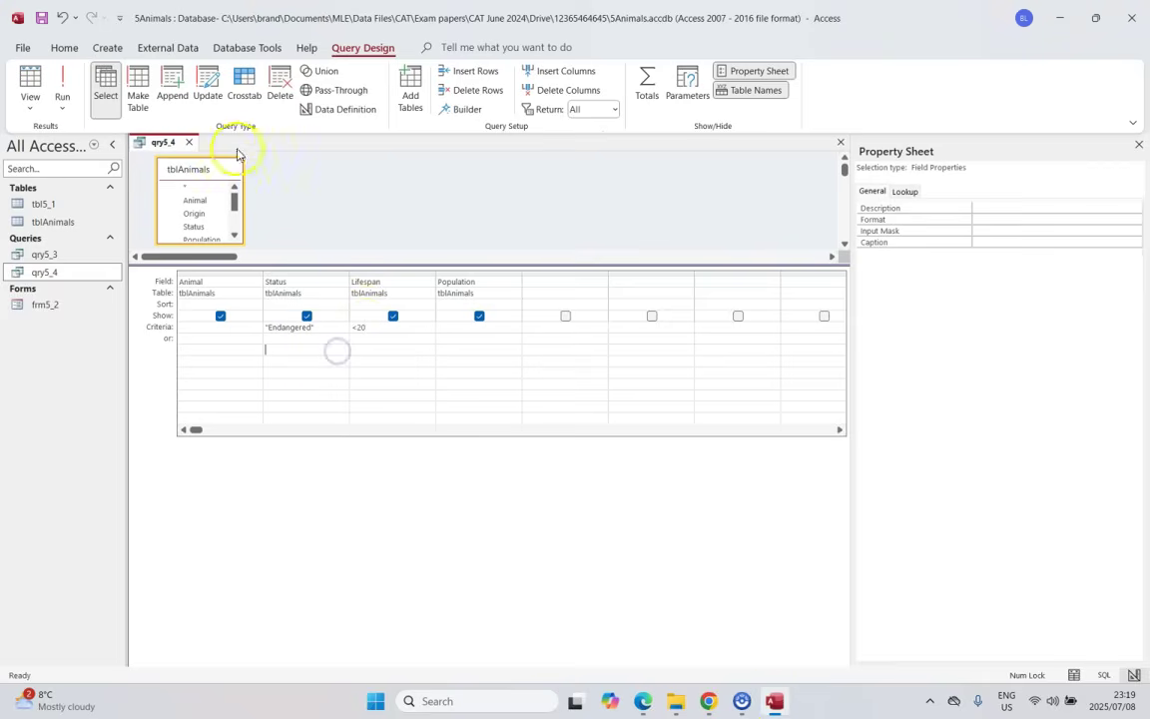
click(64, 88)
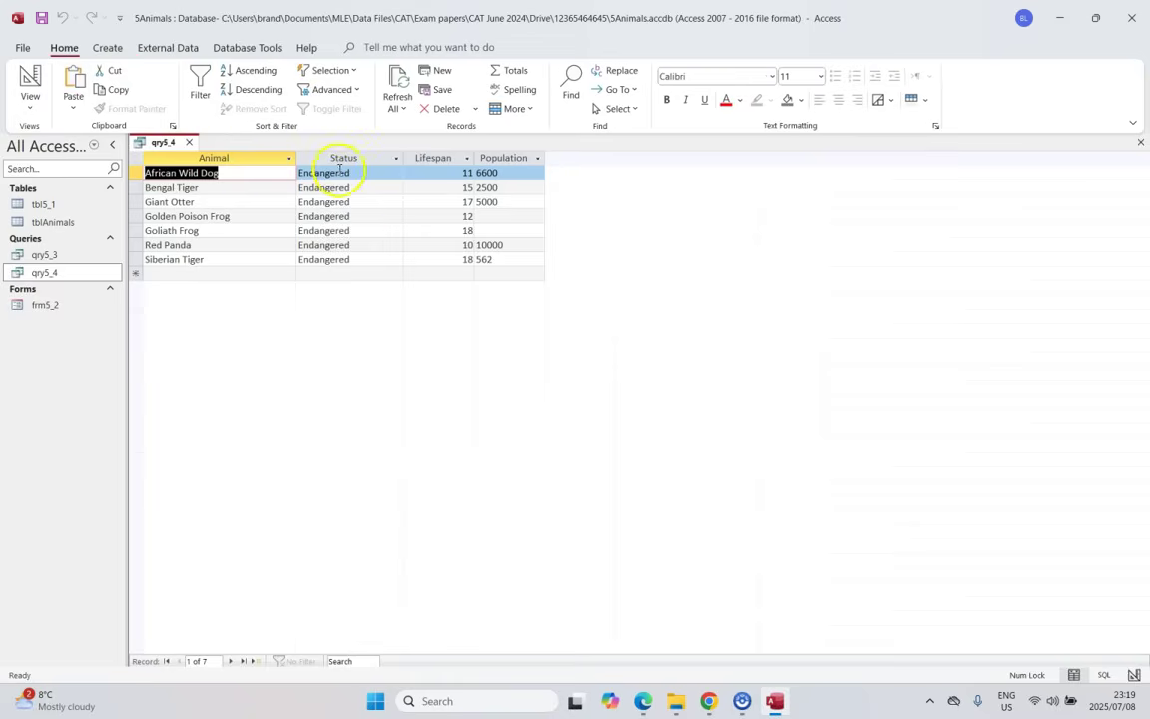
click(30, 85)
Reread question 5.4 in the exam paper, highlighting the combined Endangered status and lifespan under 20 years conditions
key(alt+Tab)
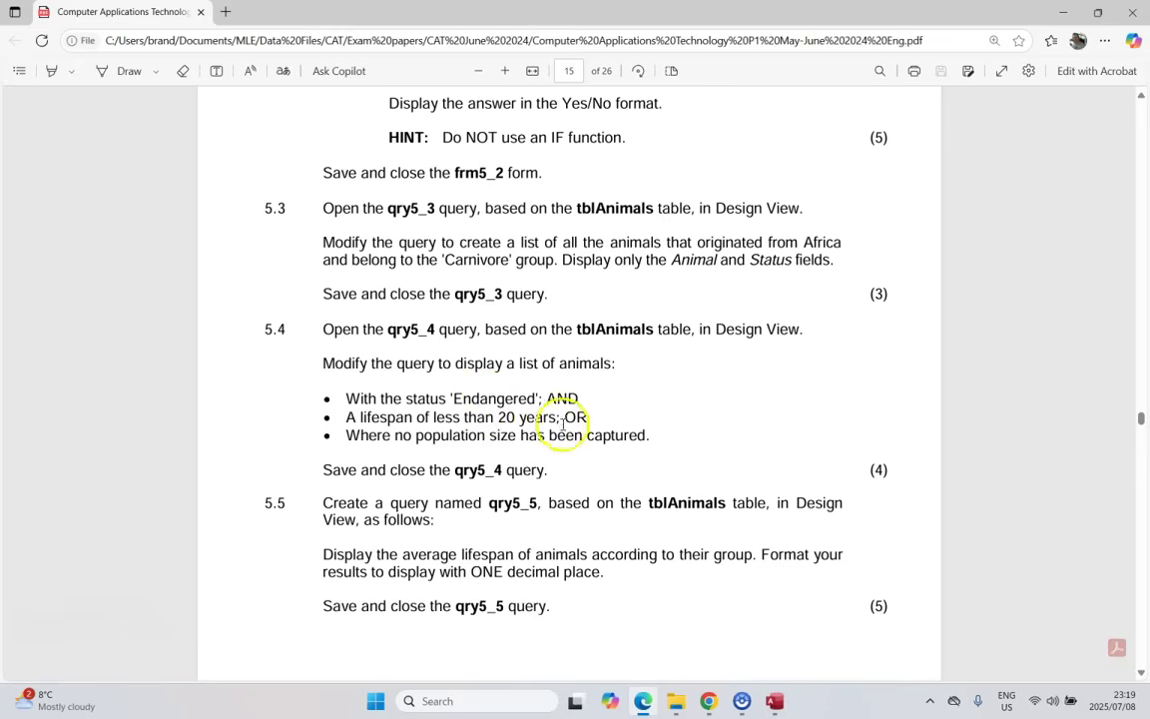
drag(534, 412, 396, 402)
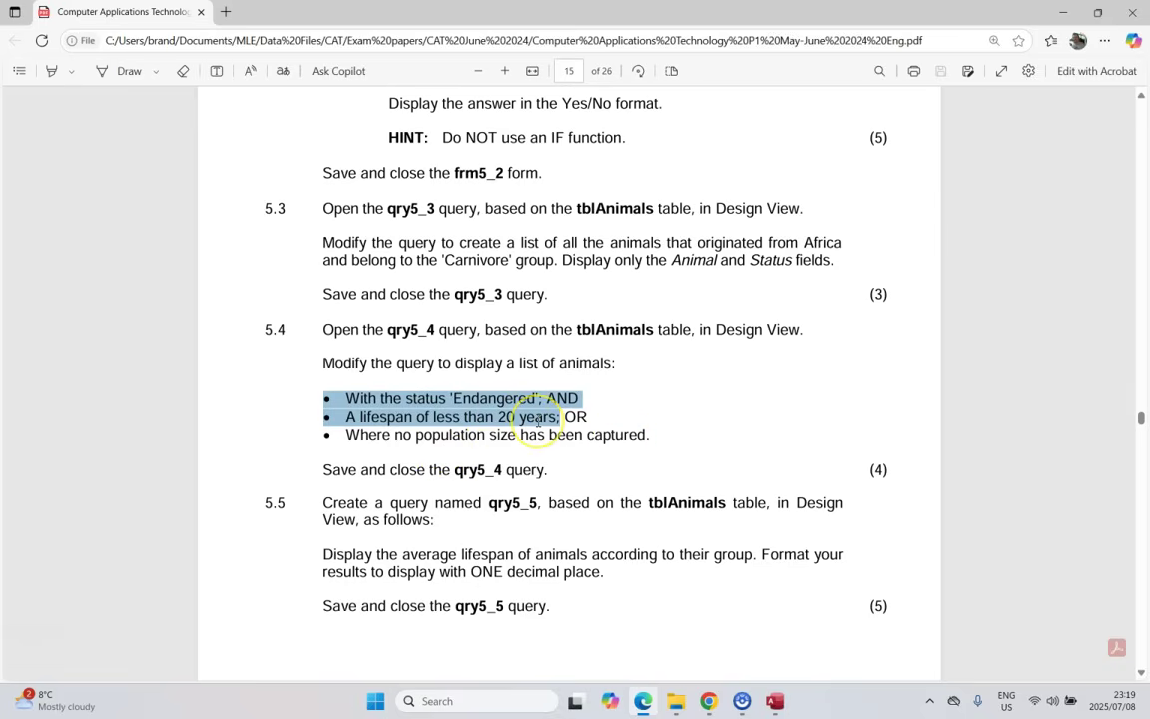
click(588, 398)
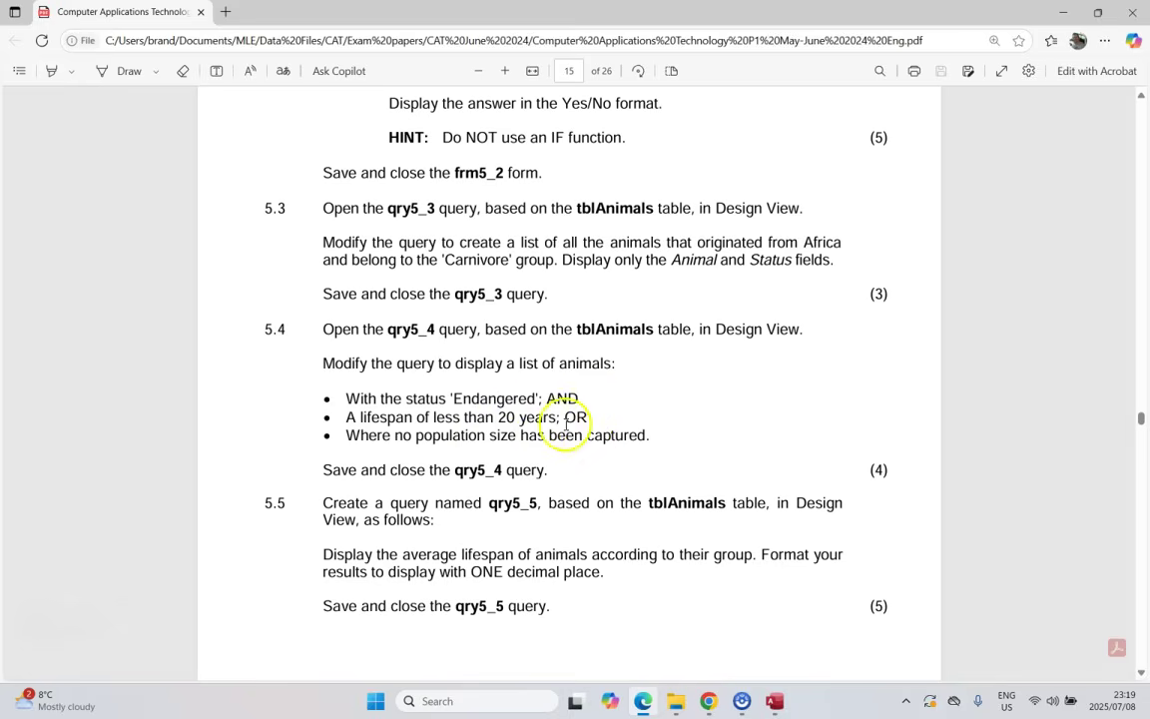
drag(562, 417, 352, 397)
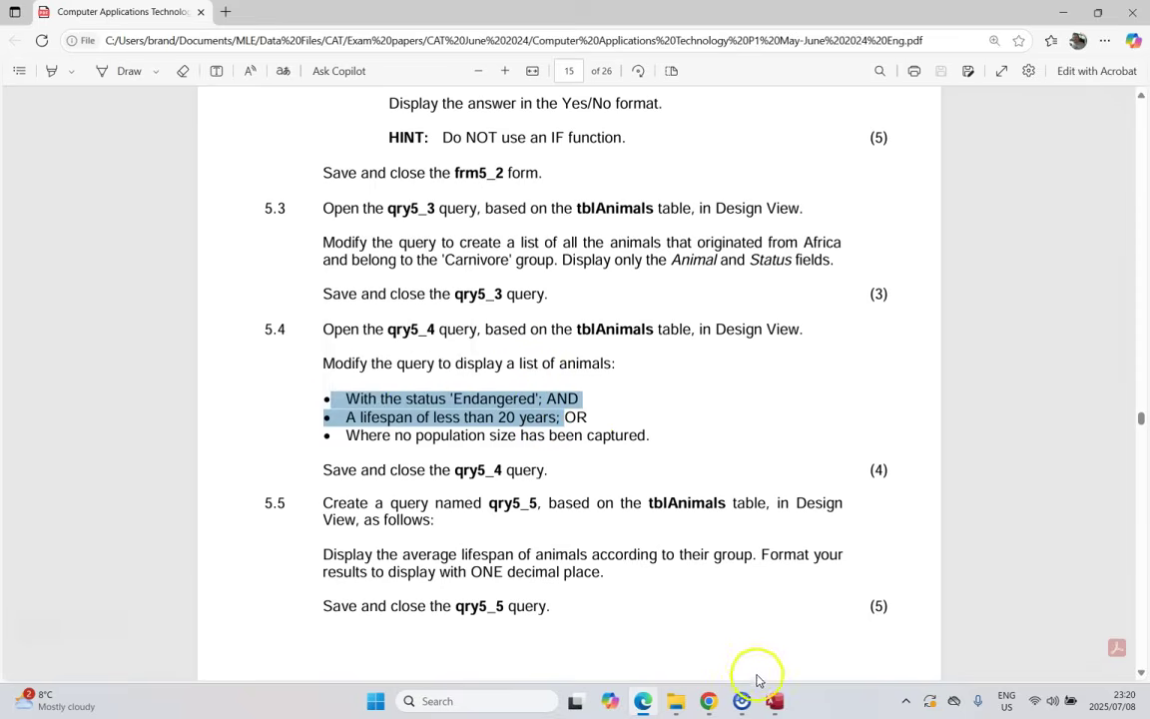
Run qry5_4 in Access to inspect the Population values of the matching records, and return to Design View
click(775, 701)
click(443, 327)
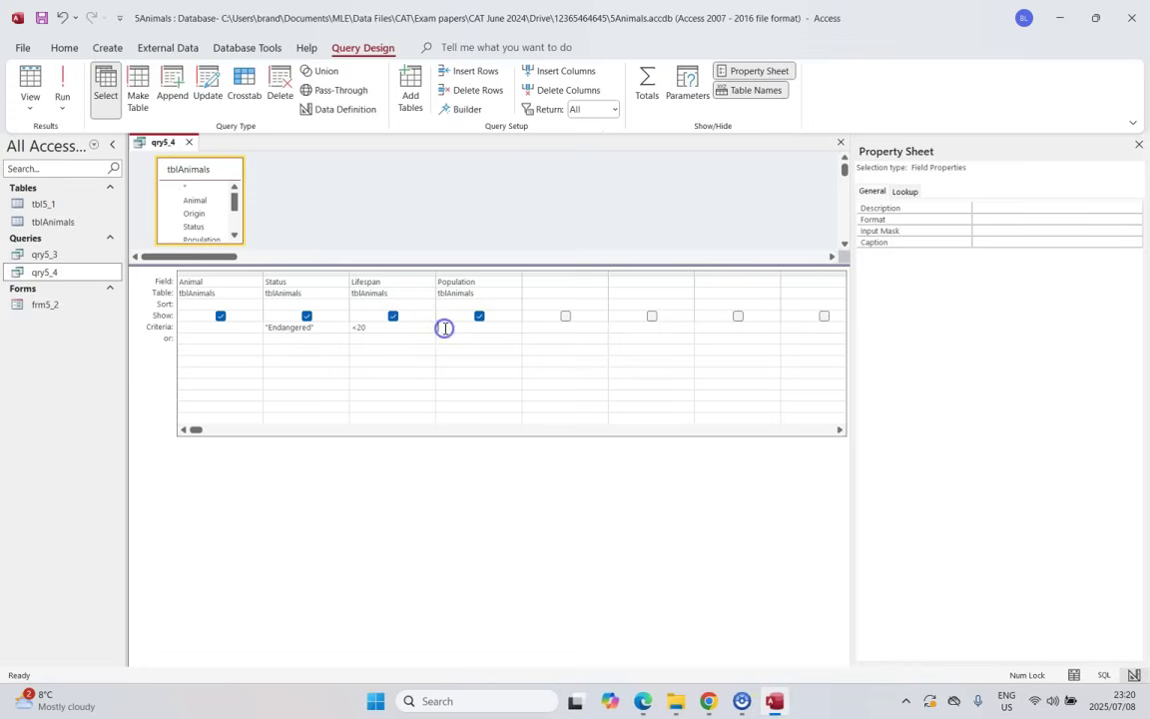
click(60, 86)
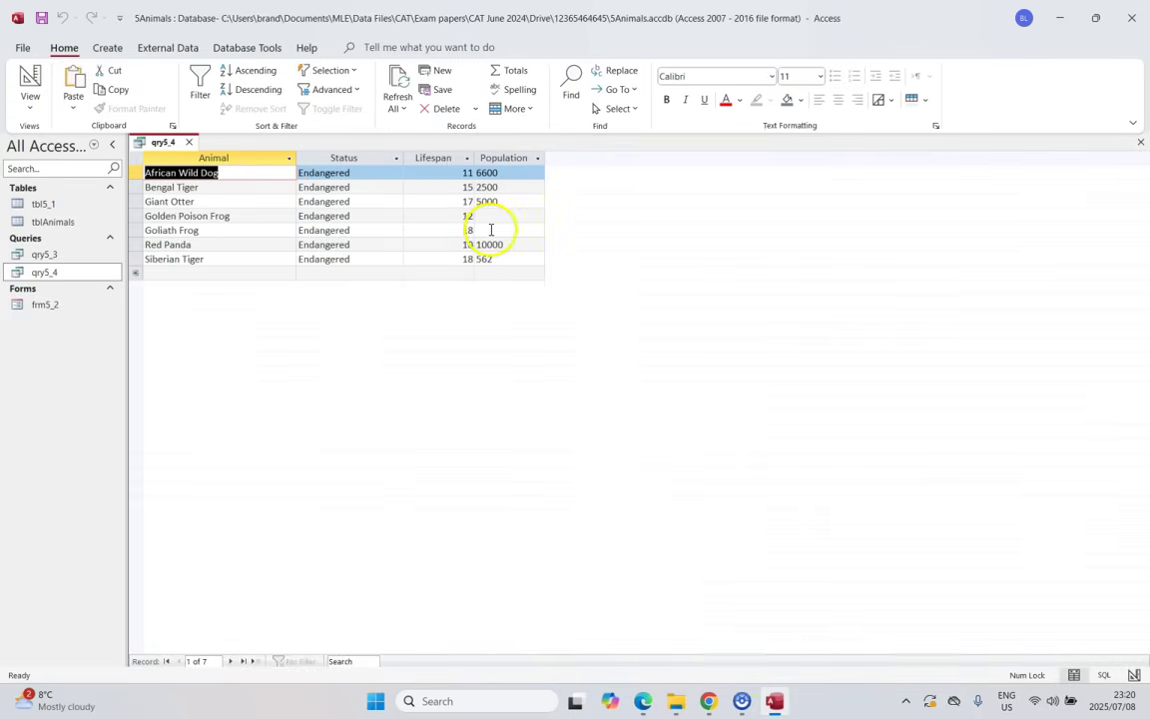
click(31, 84)
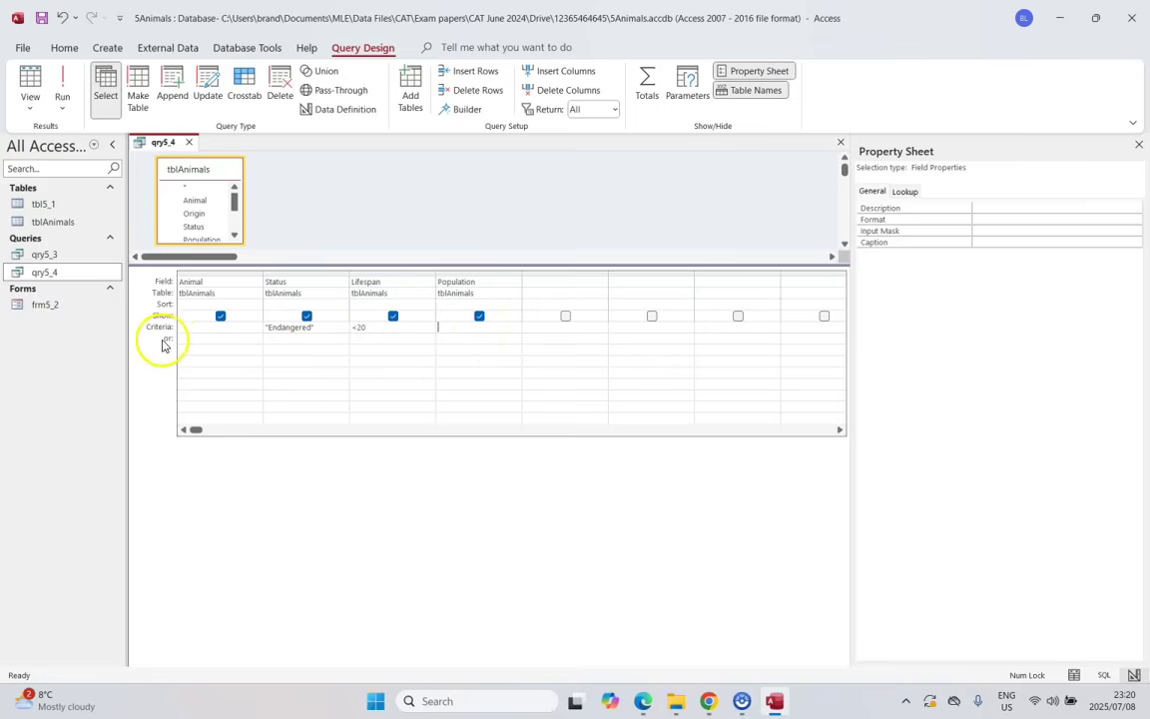
Add is NULL as an alternative (or) condition on the Population field of qry5_4, and run the query
click(453, 338)
click(63, 85)
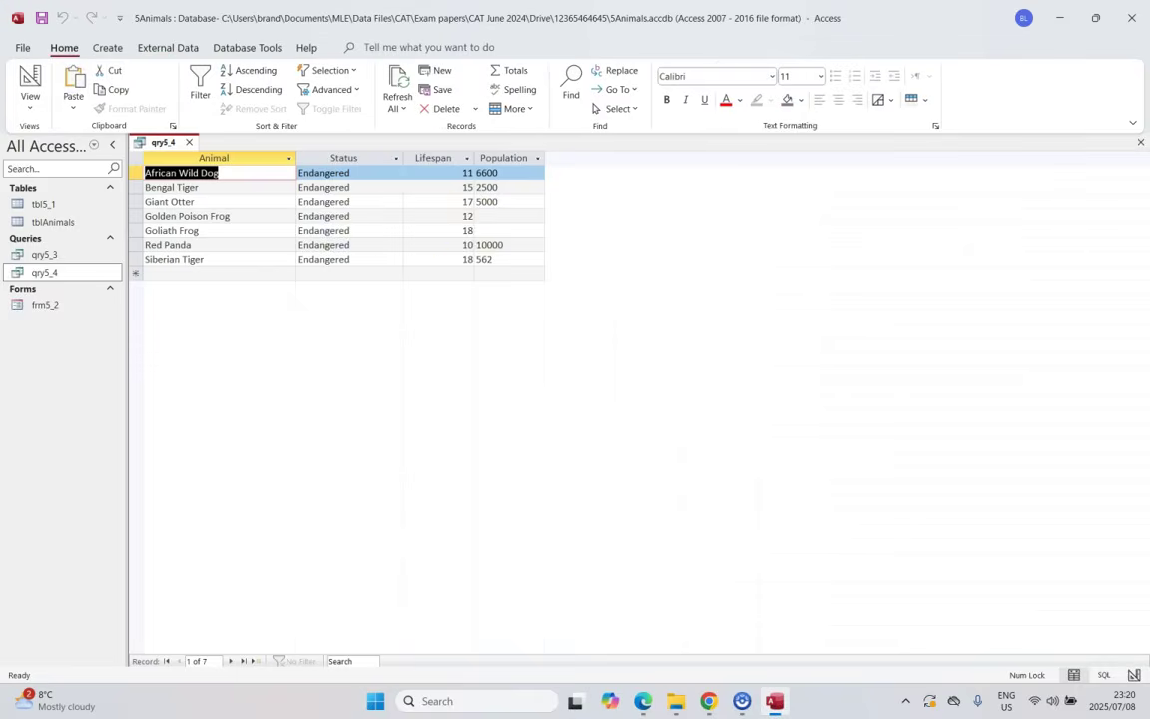
click(30, 80)
text(is NULL)
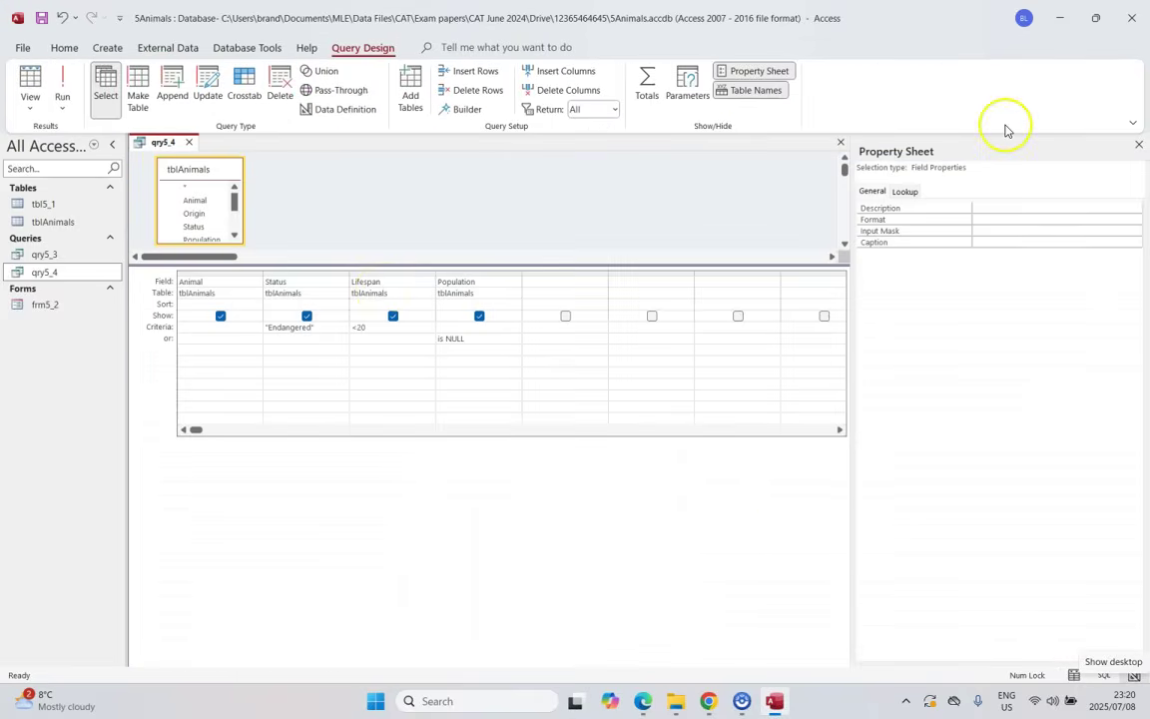
click(531, 344)
click(64, 88)
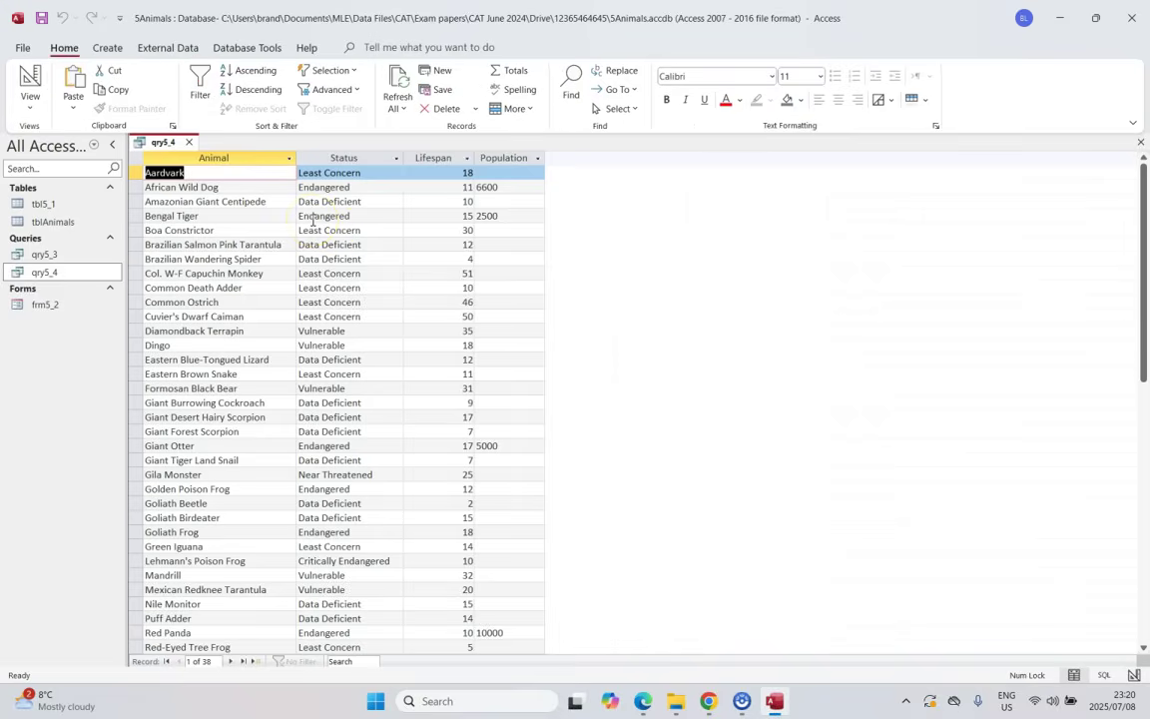
Examine the qry5_4 records that have a population value, checking their status and lifespan against the criteria
click(487, 188)
click(486, 216)
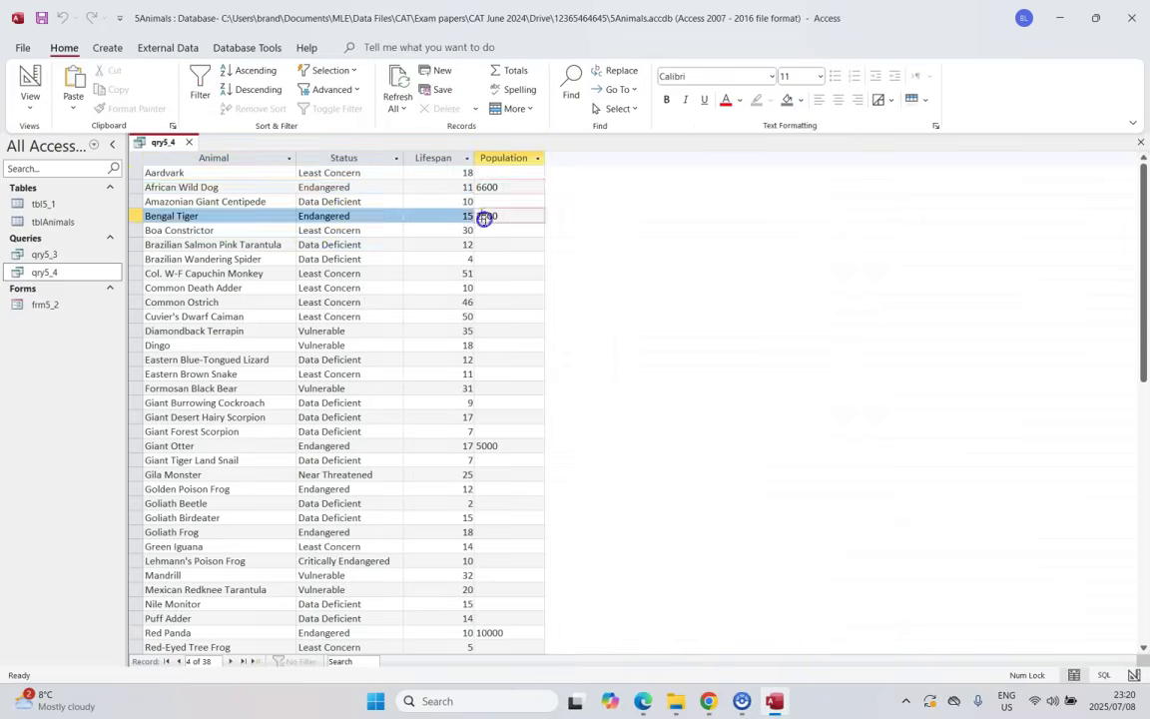
click(488, 445)
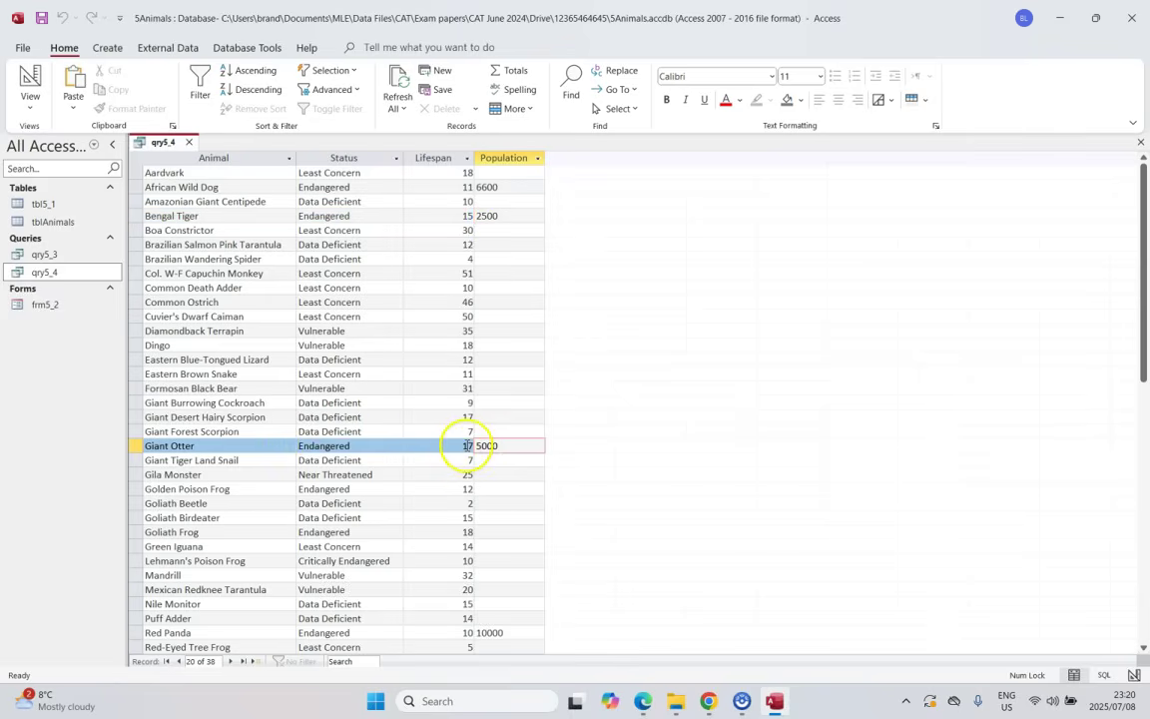
click(489, 633)
scroll(512, 499, down, 4)
scroll(509, 449, up, 4)
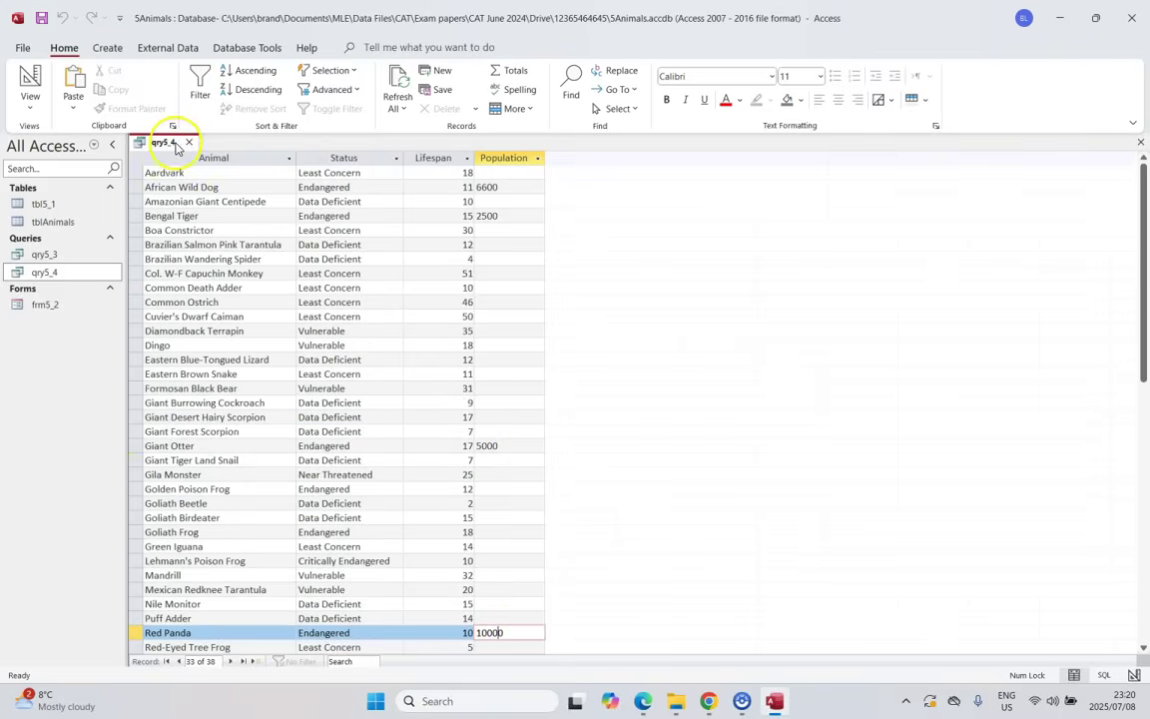
Close qry5_4 and read question 5.5's requirements for the qry5_5 query in the exam paper, returning to Access
key(alt+Tab)
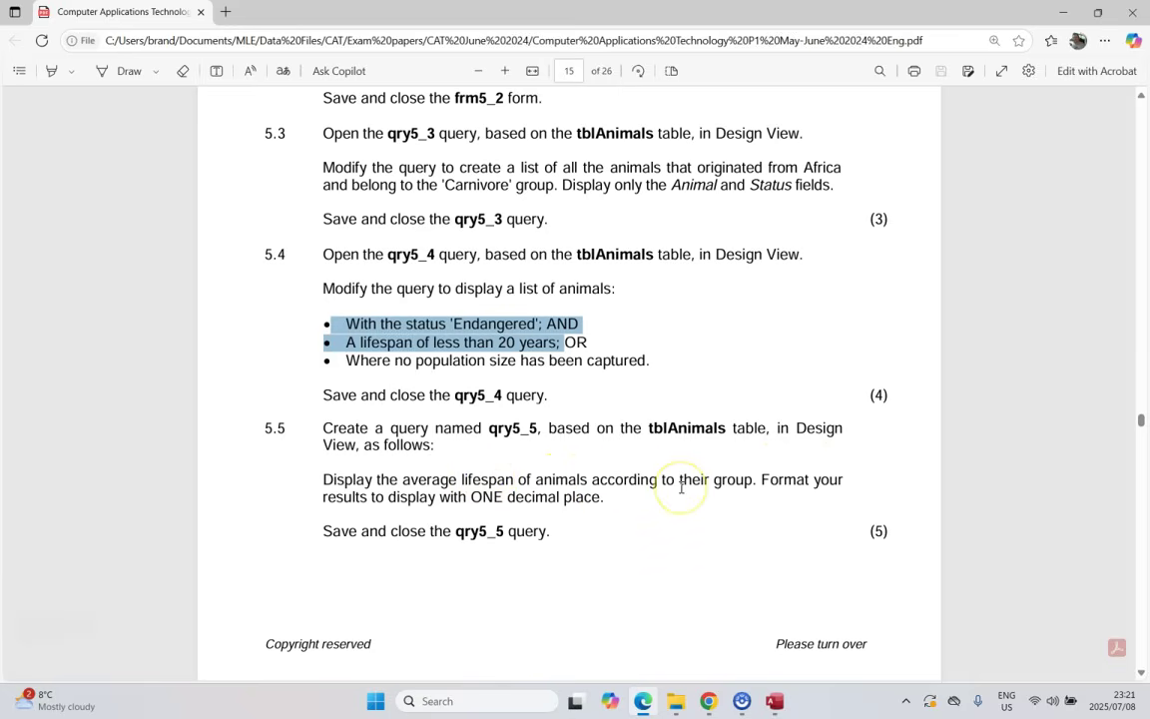
scroll(680, 486, down, 3)
scroll(680, 390, up, 2)
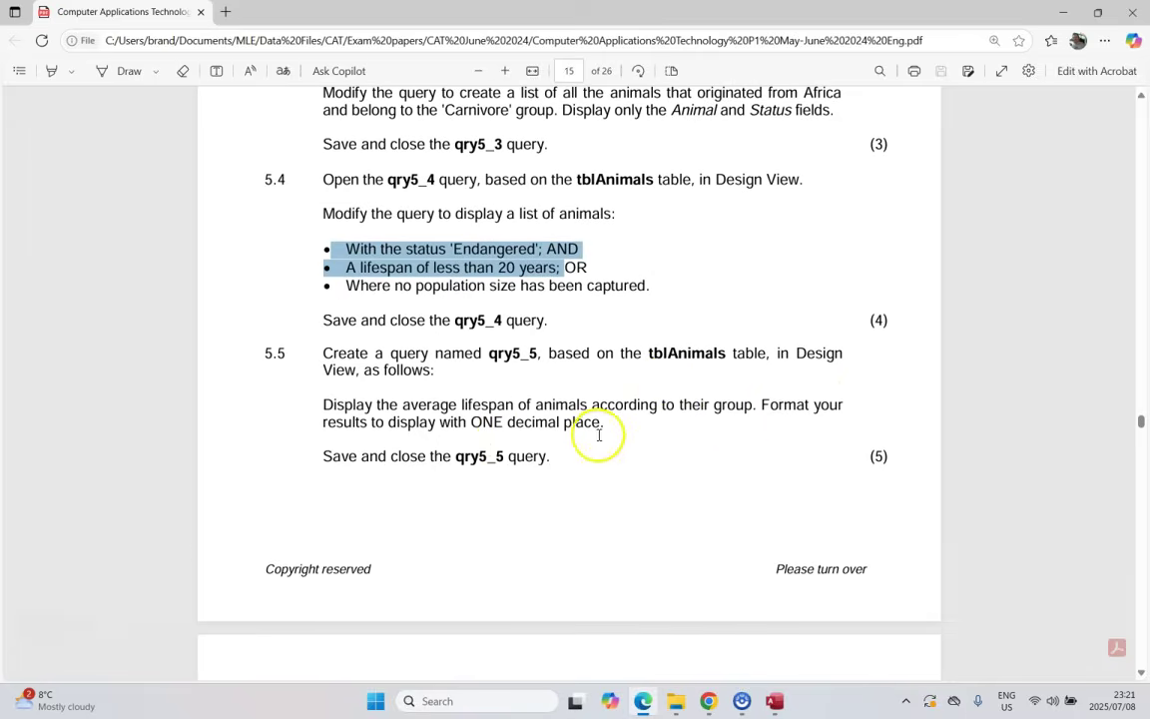
scroll(605, 439, down, 3)
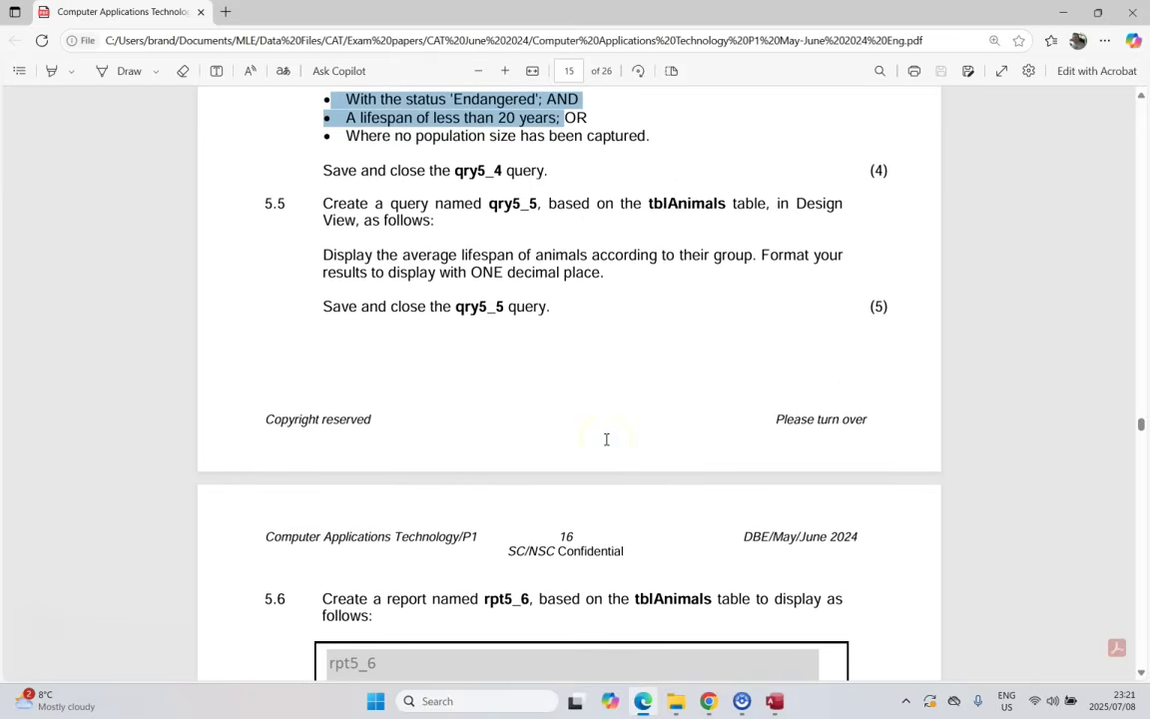
scroll(606, 439, up, 3)
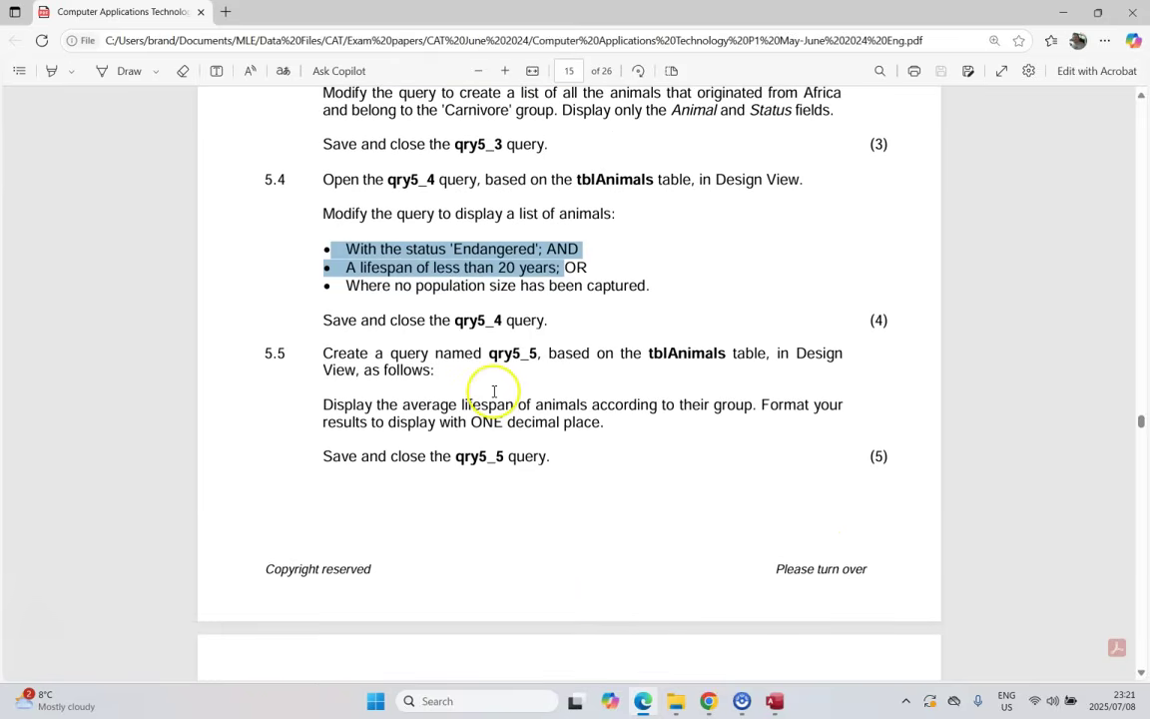
click(774, 701)
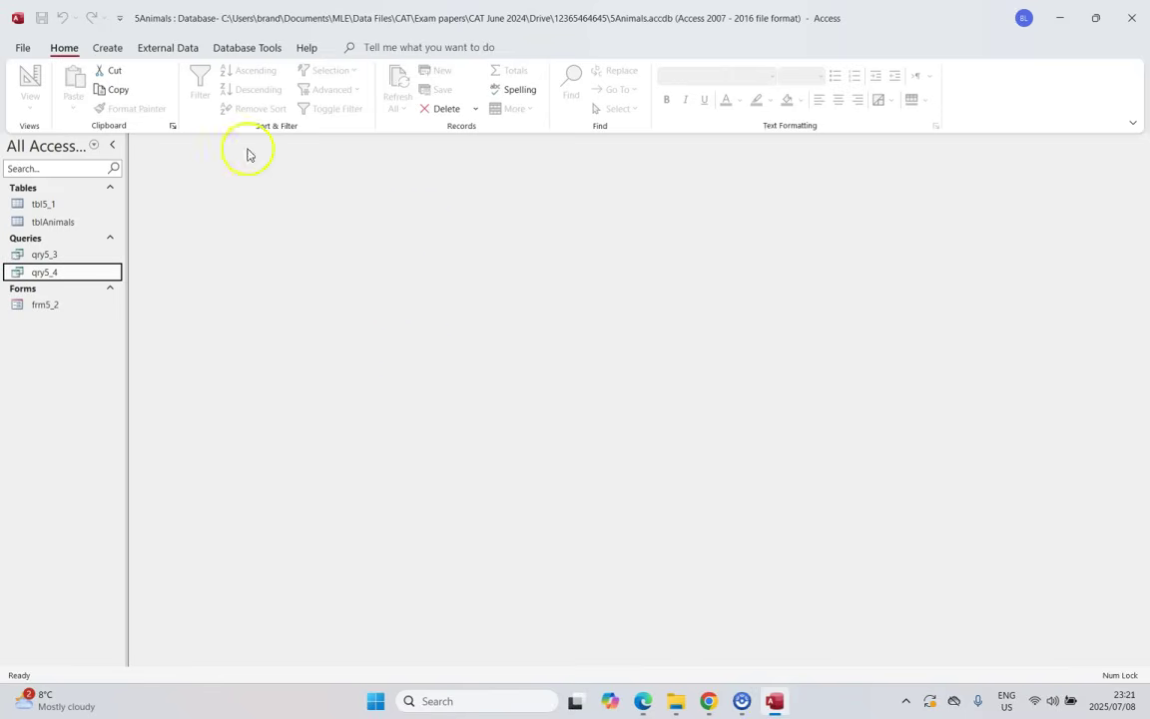
Create a new query in Design View and add the tblAnimals table as its source, as question 5.5 requires
click(109, 50)
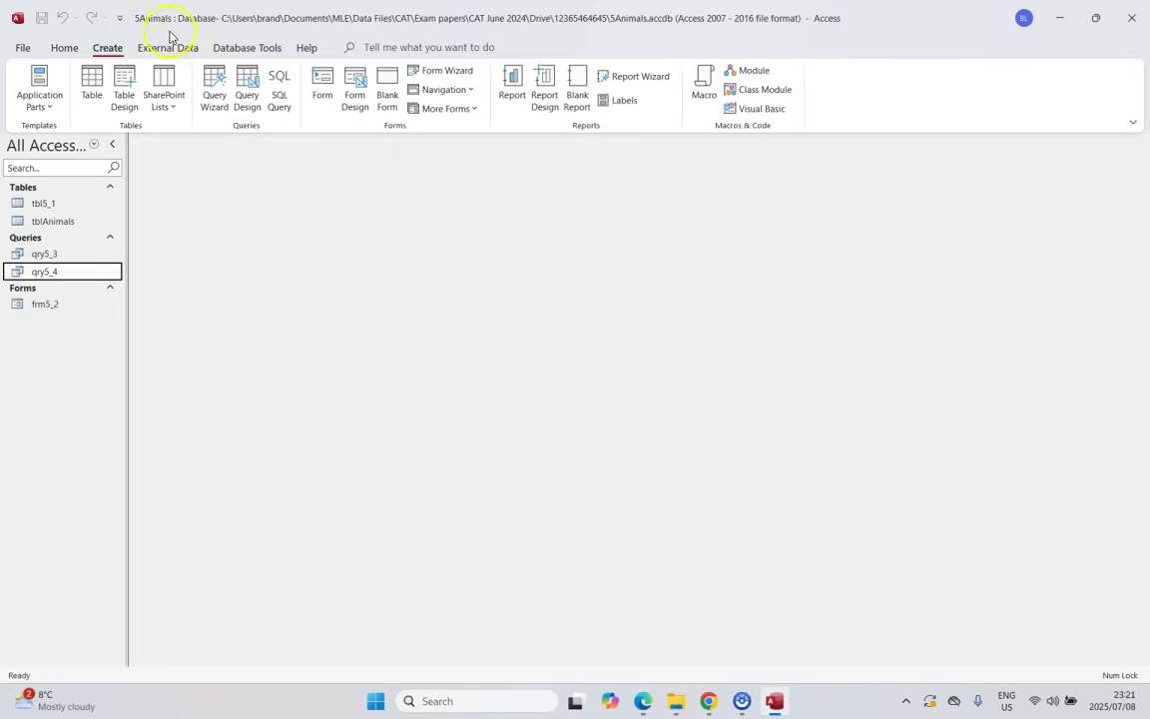
click(244, 90)
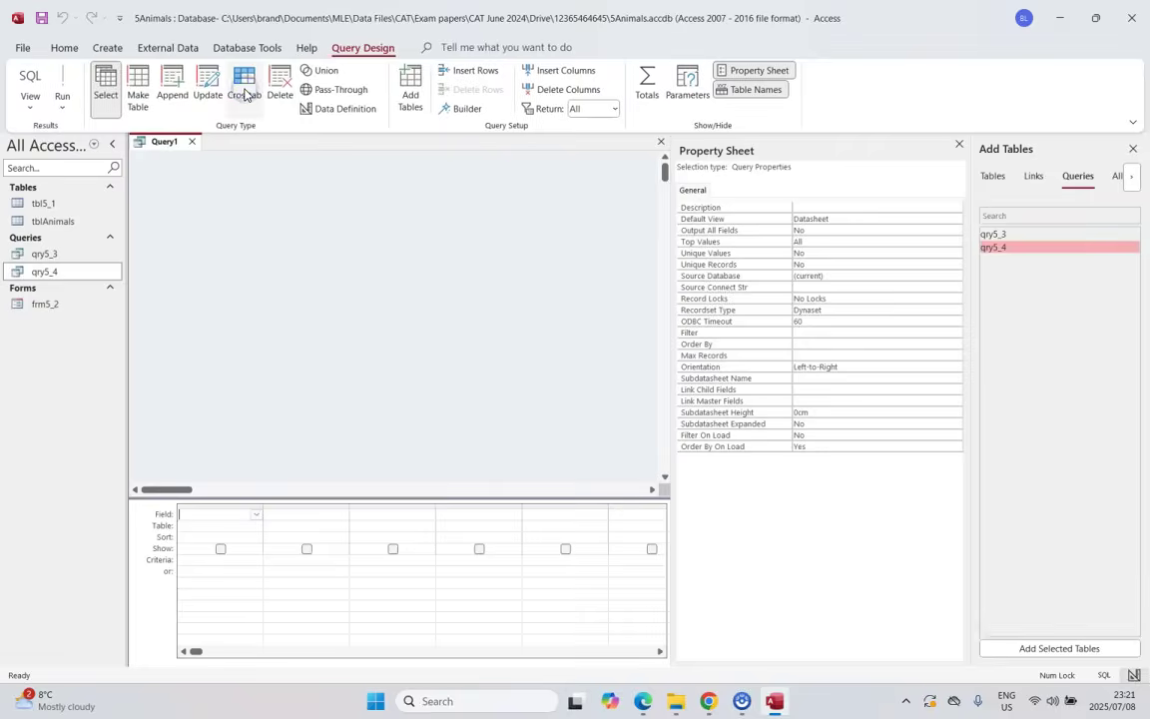
click(998, 179)
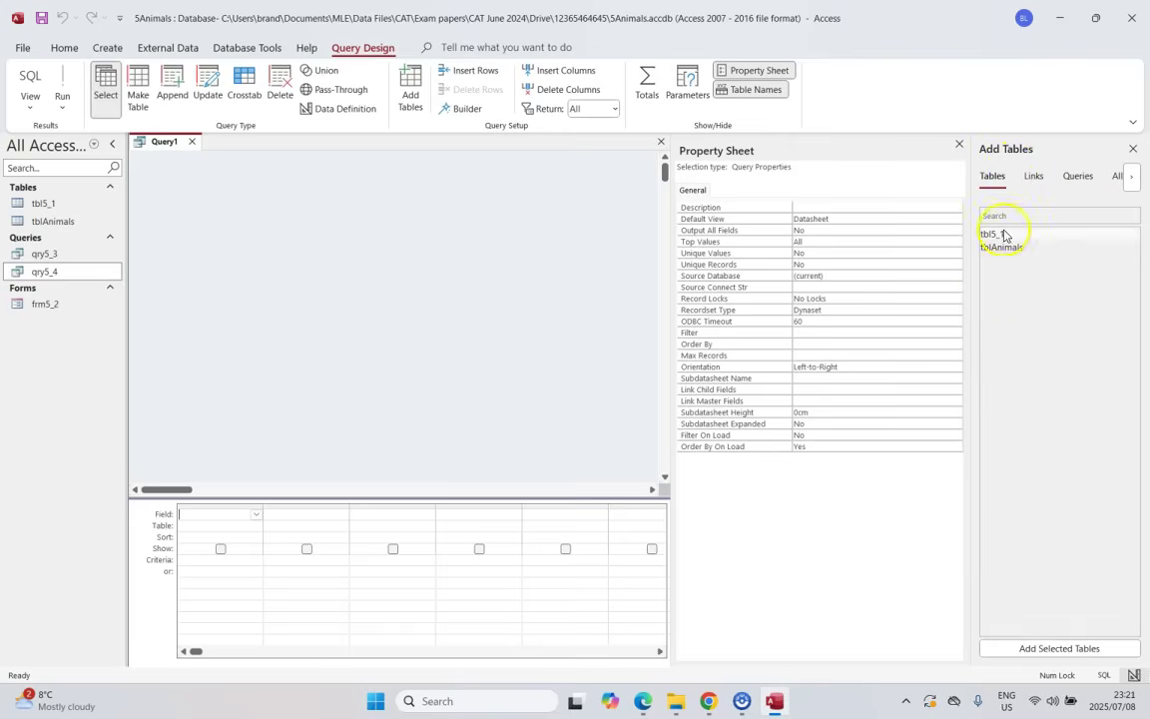
click(643, 700)
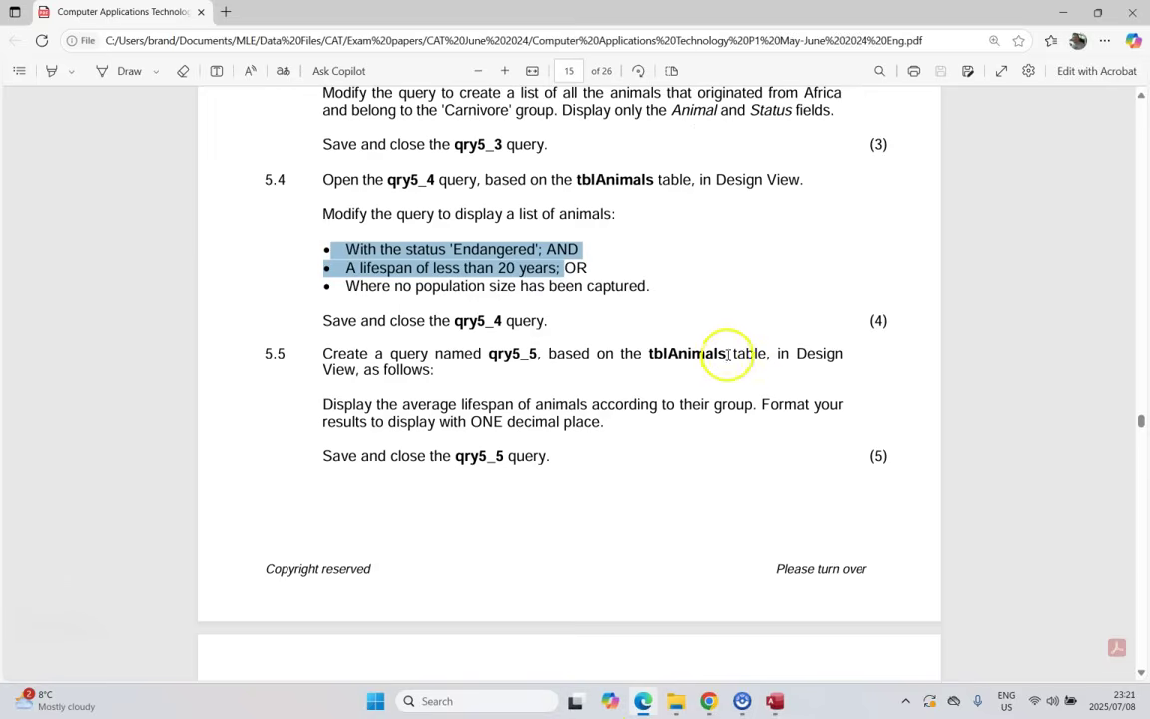
click(777, 702)
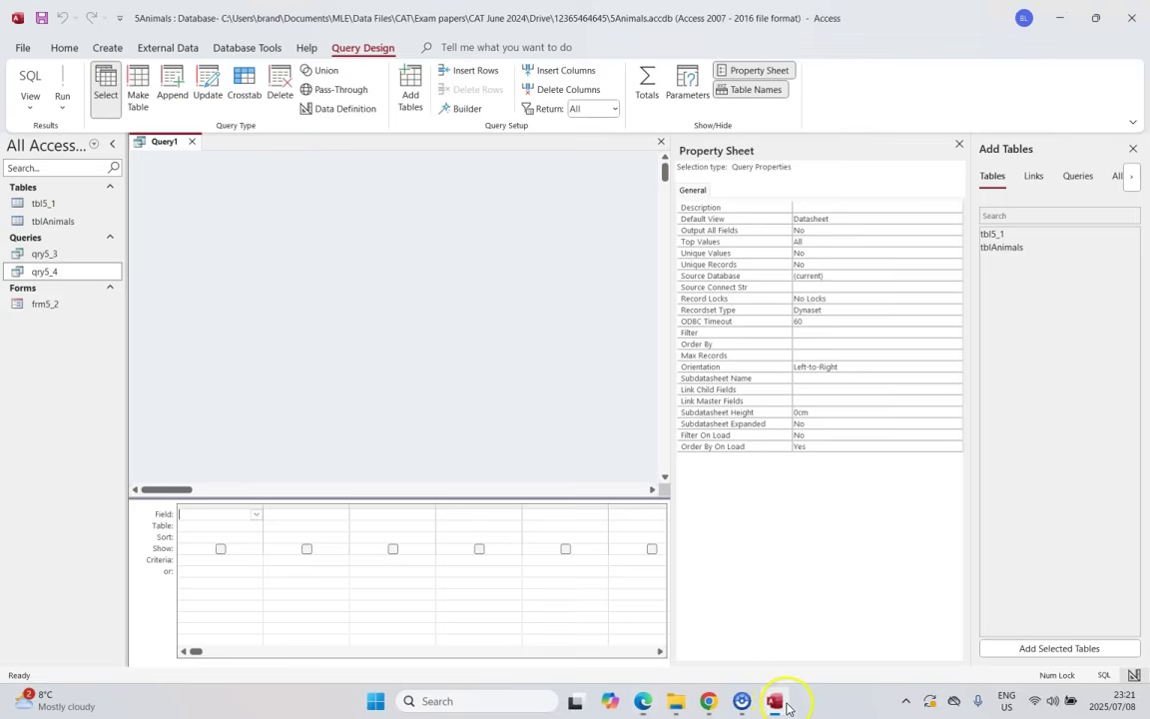
double_click(1001, 249)
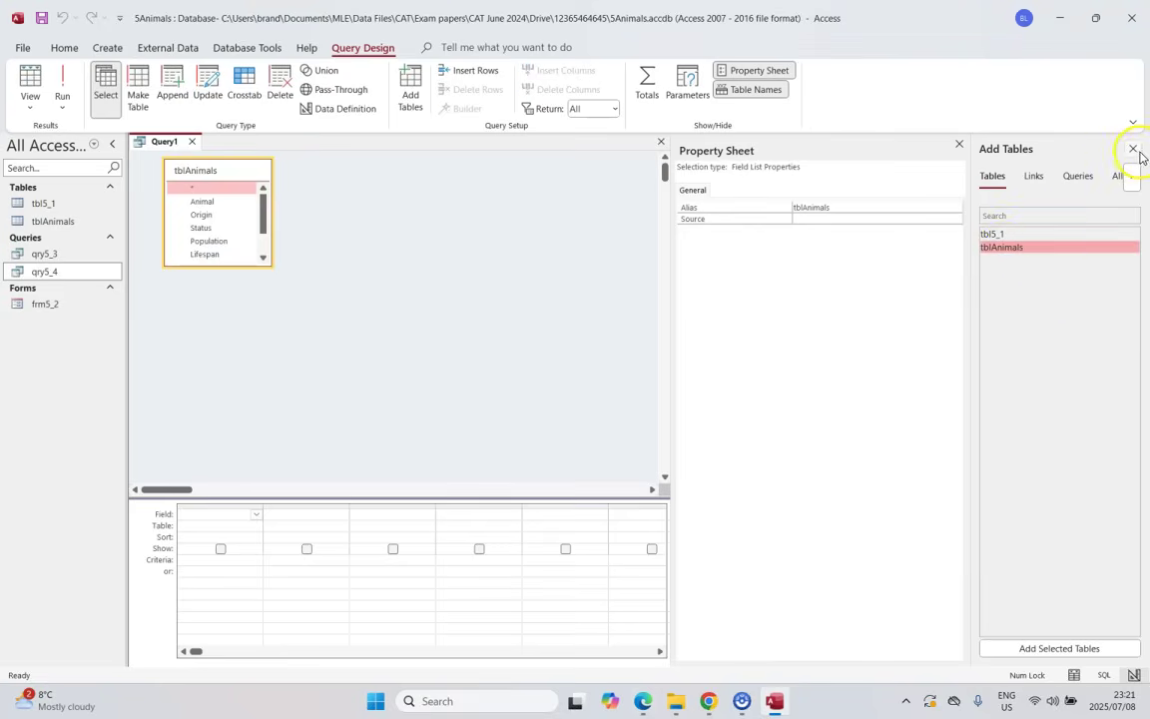
click(1133, 149)
Reread question 5.5 in the exam paper and add the Group and Lifespan fields to the new query in Access
click(643, 700)
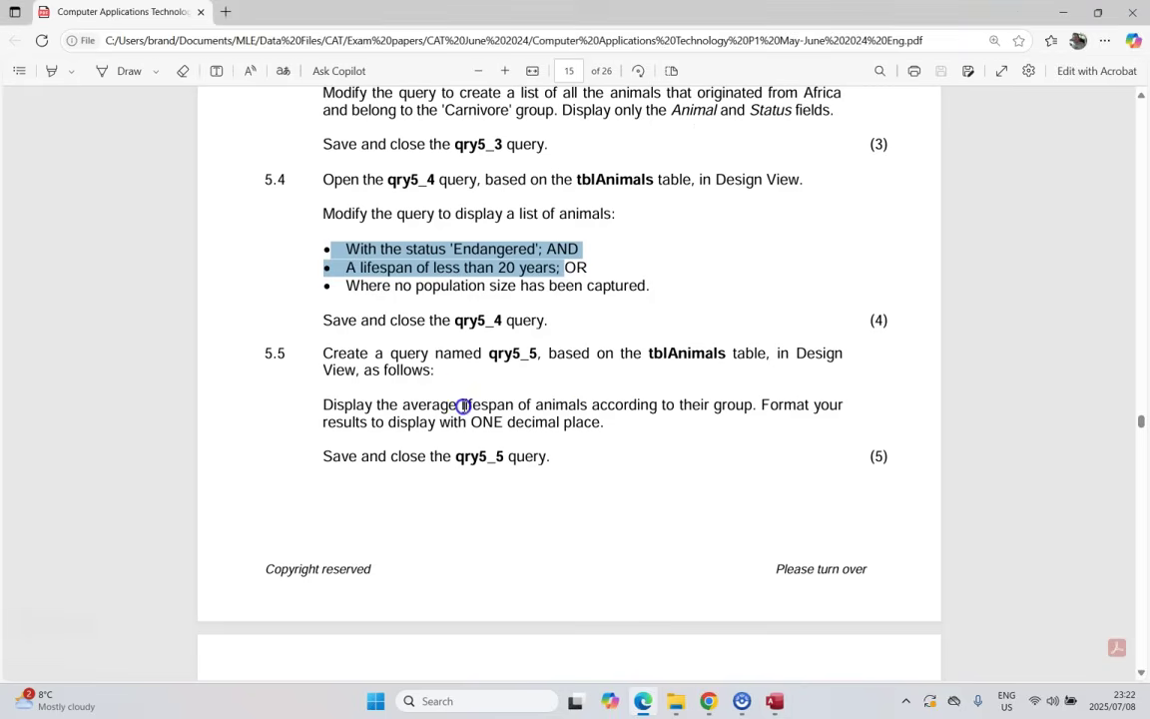
drag(462, 404, 486, 404)
click(716, 404)
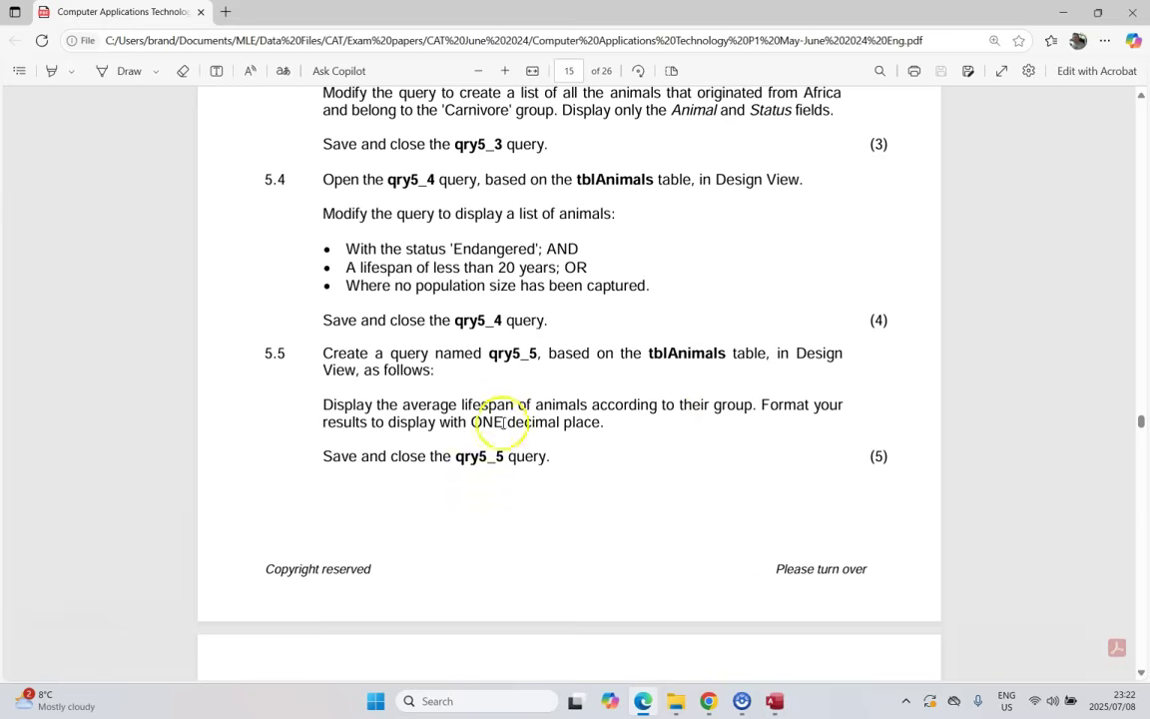
click(792, 700)
click(251, 518)
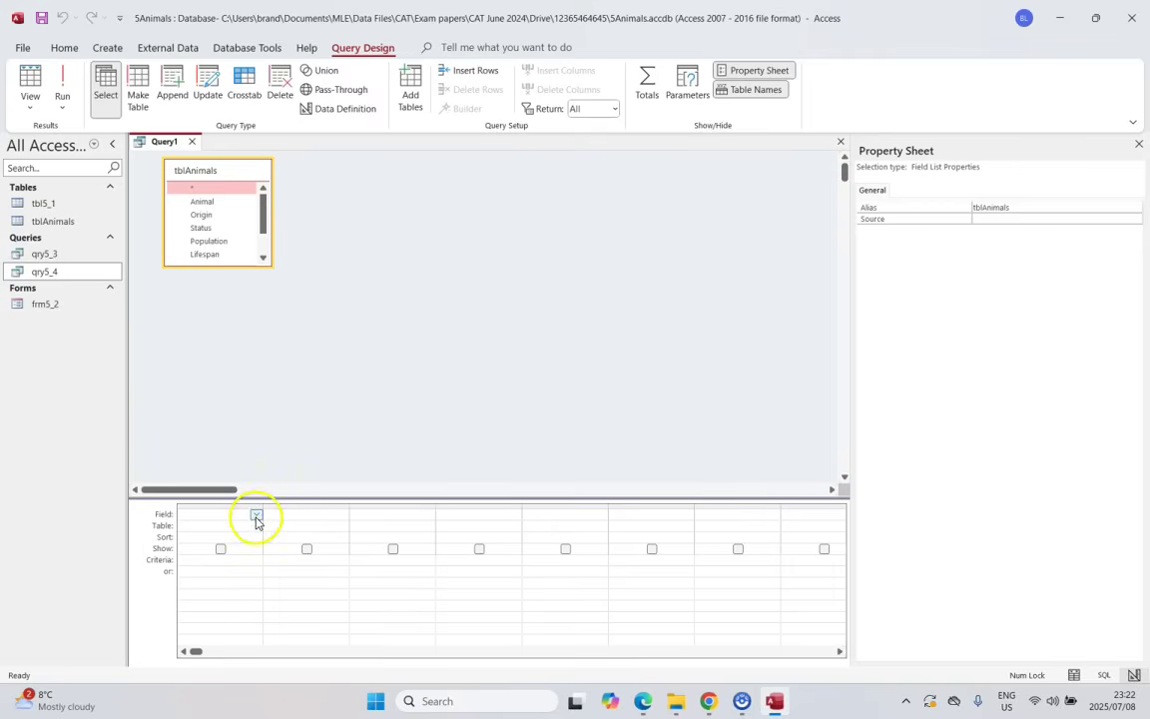
click(256, 517)
click(194, 589)
click(342, 514)
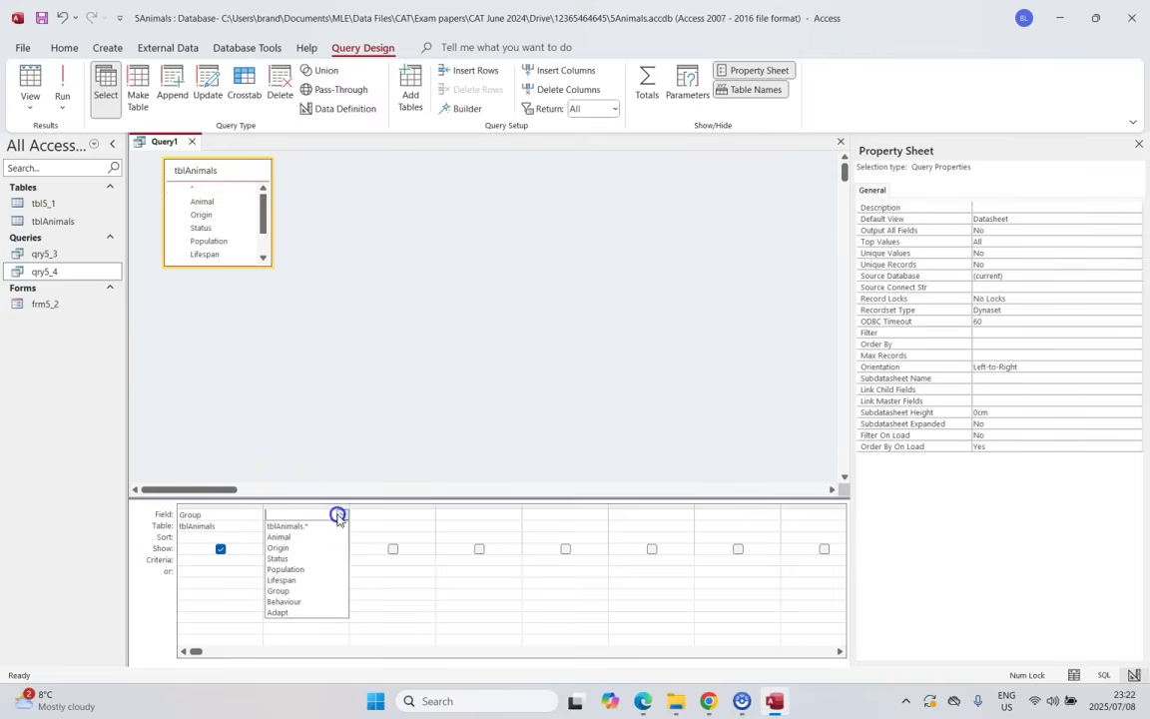
click(331, 542)
Check question 5.5 again, run the query in Access to preview its Group and Lifespan records, and return to Design View
click(643, 700)
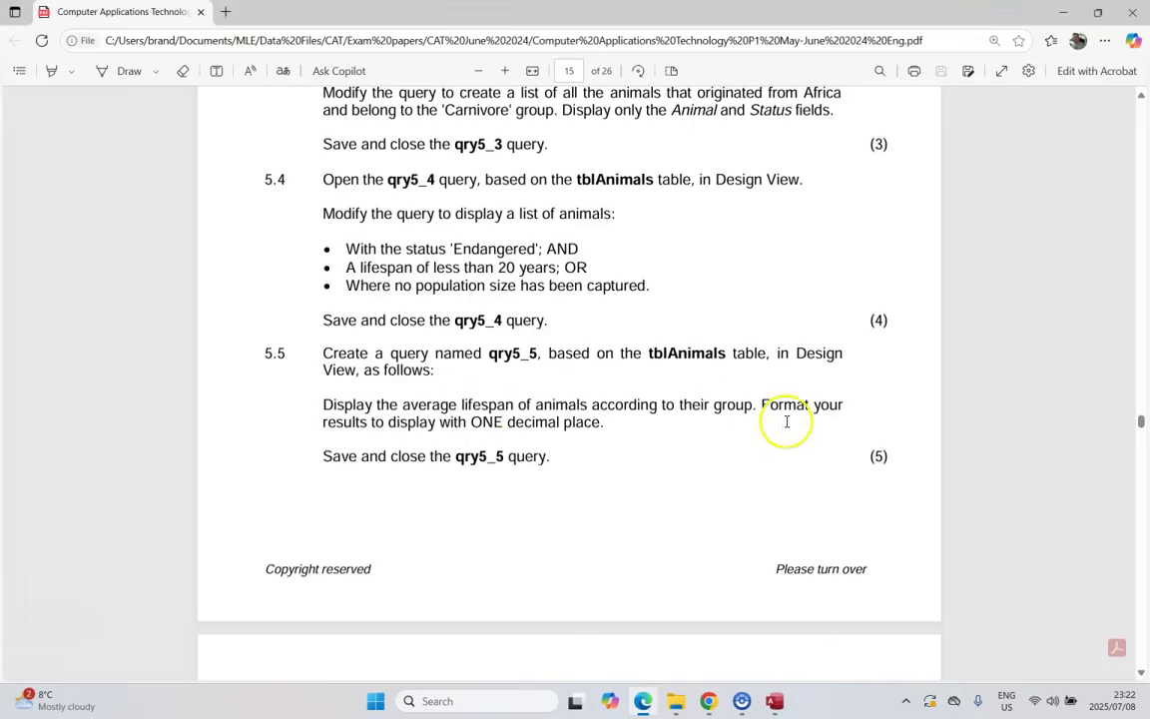
click(777, 705)
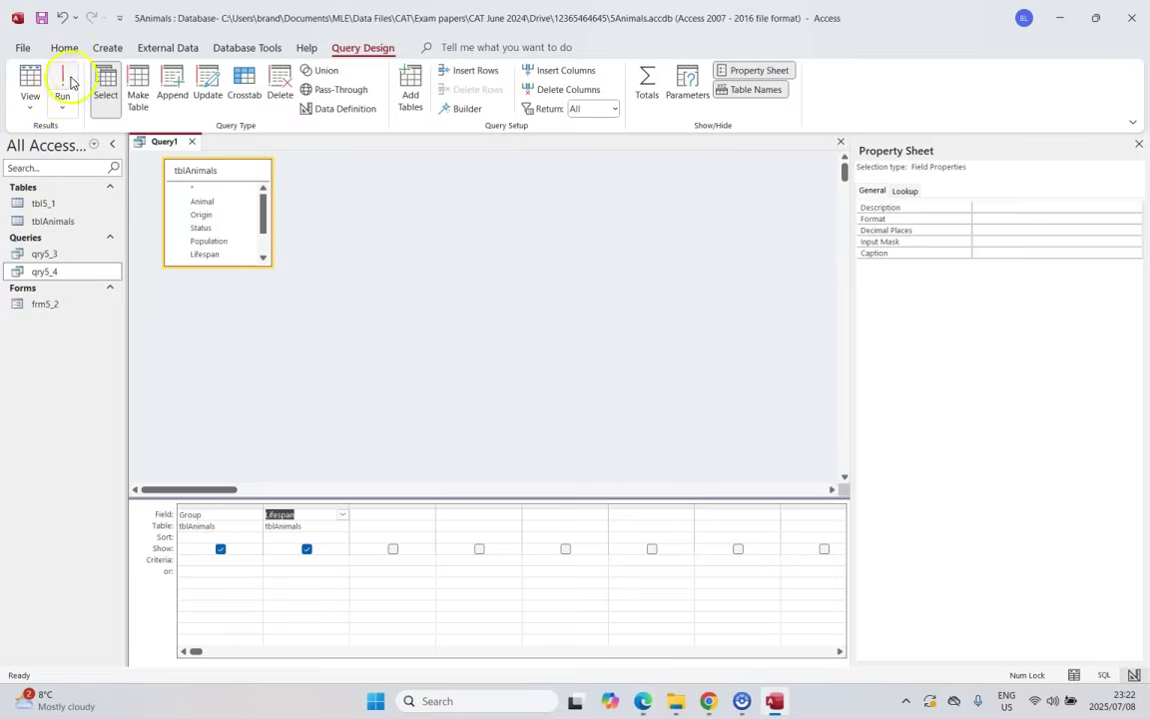
click(62, 90)
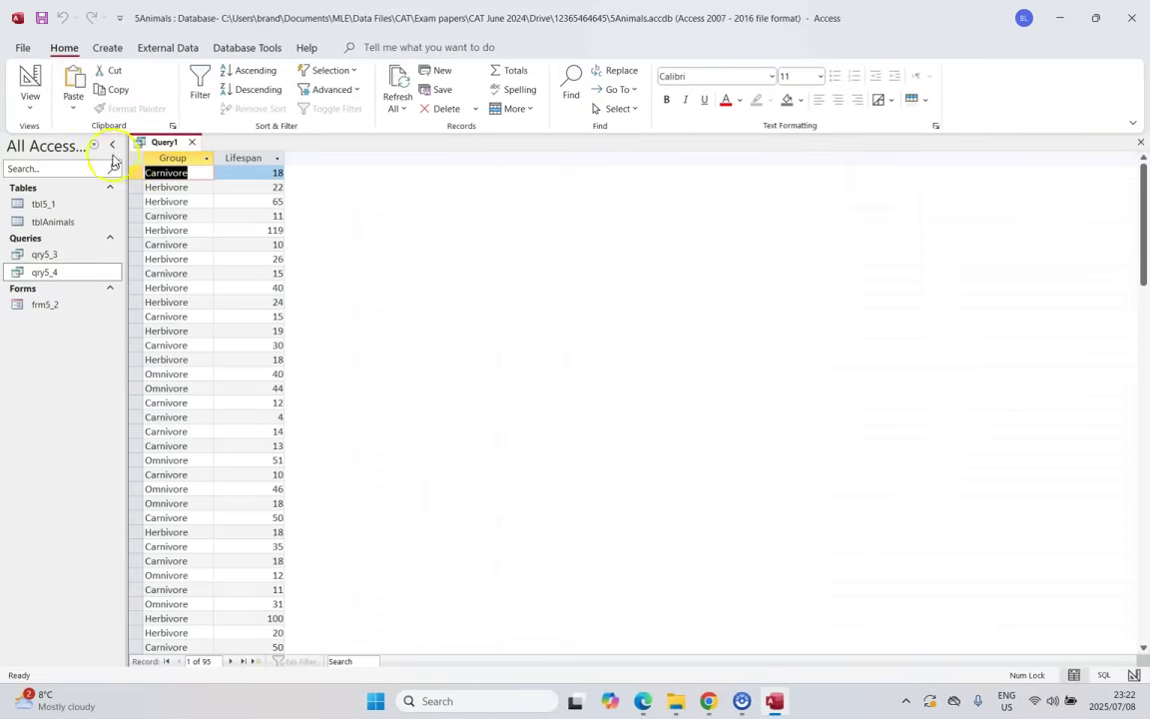
click(30, 82)
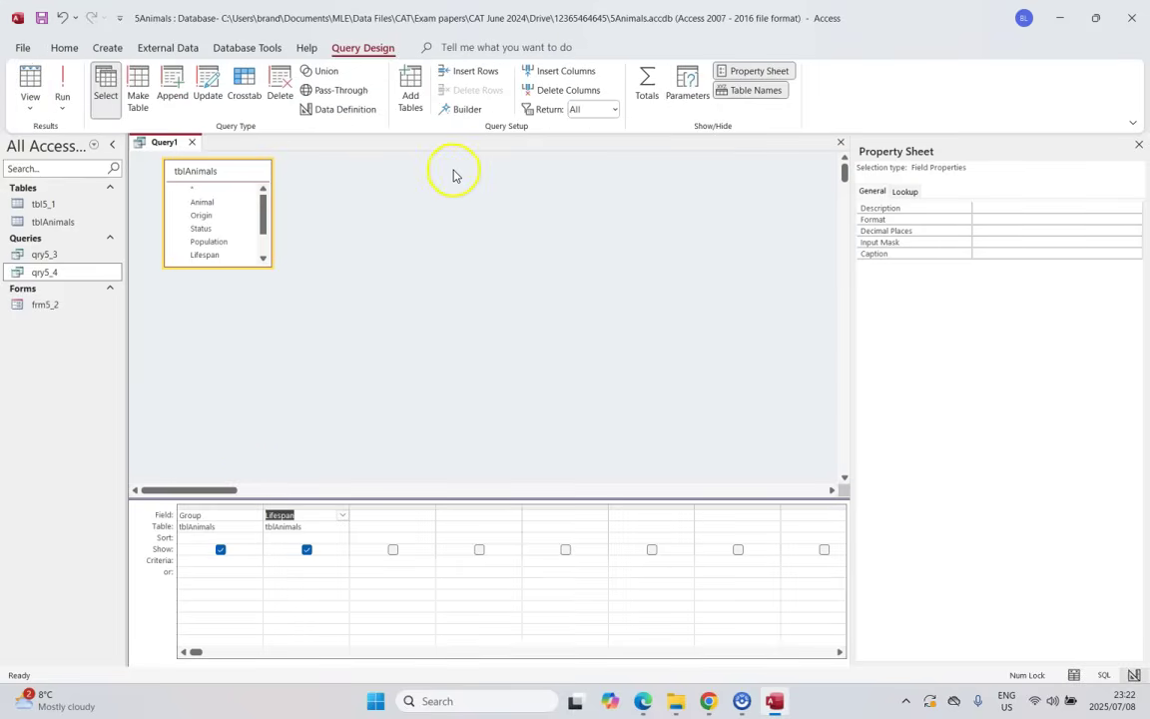
Turn on totals with Lifespan set to Avg for each Group, then run the query and widen the average column
click(648, 87)
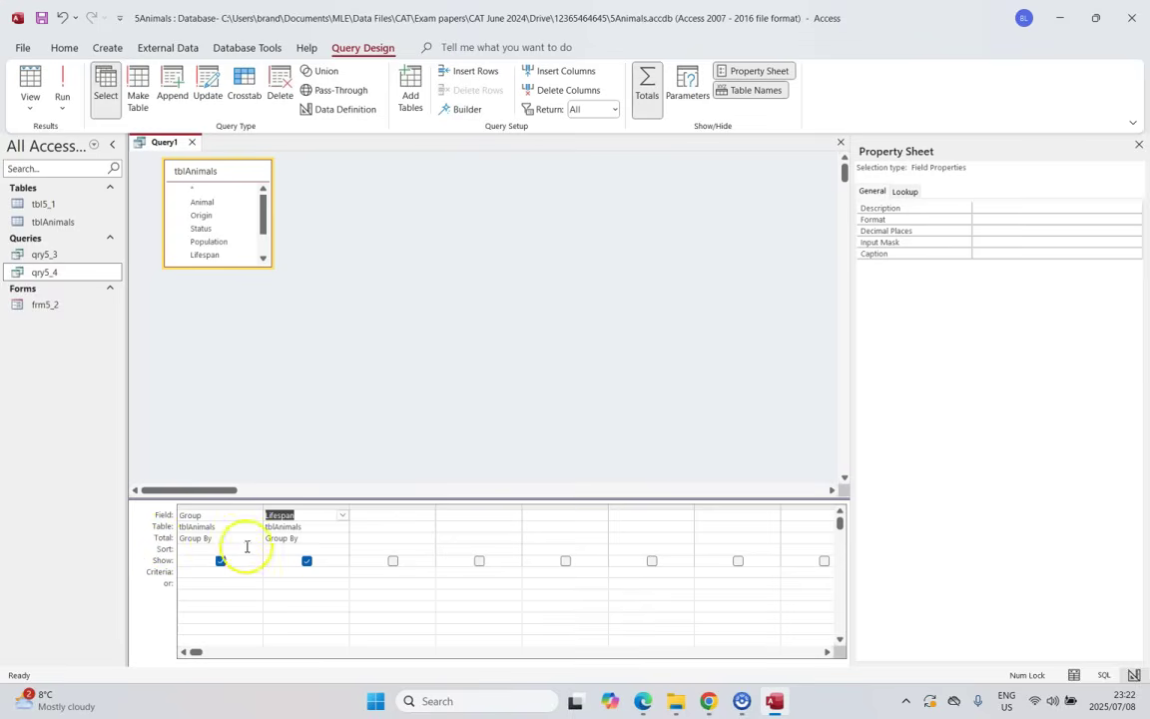
click(316, 539)
click(342, 539)
click(312, 569)
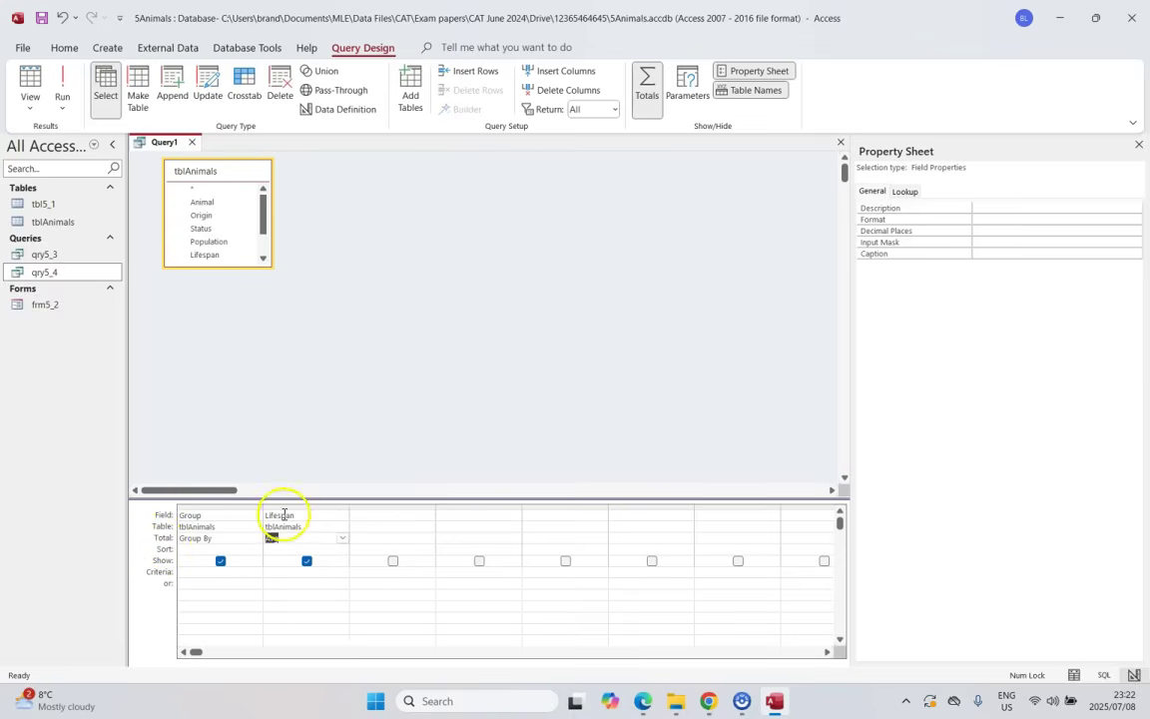
click(62, 85)
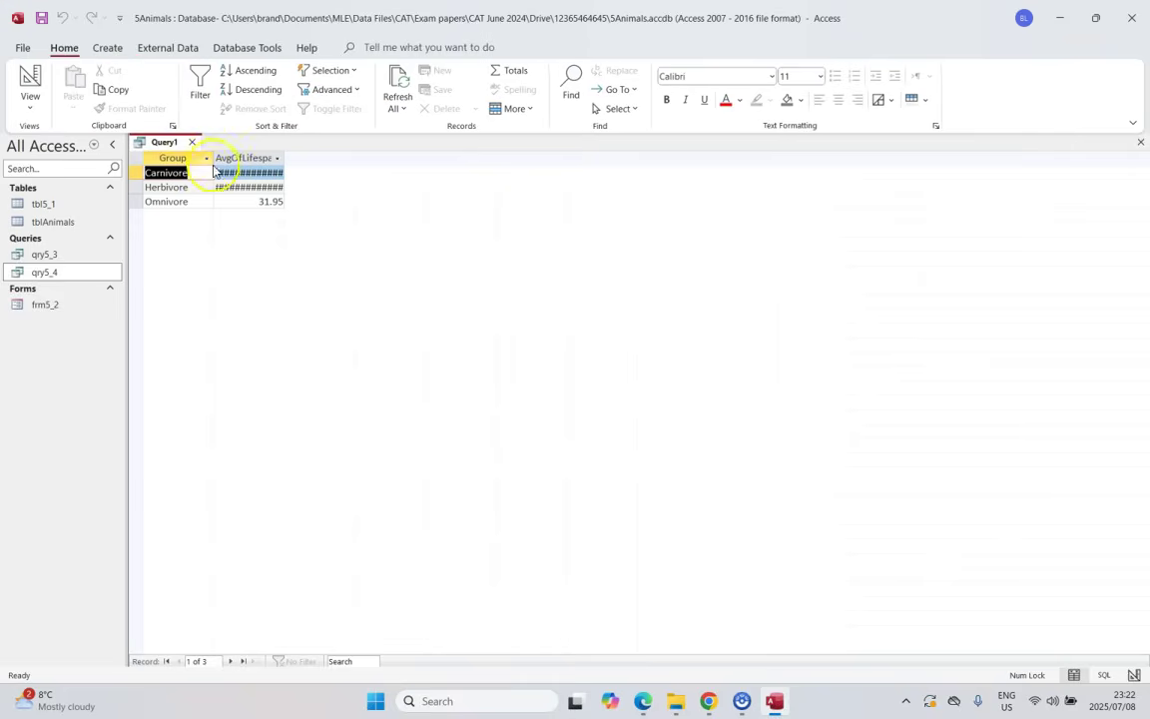
drag(285, 155, 354, 158)
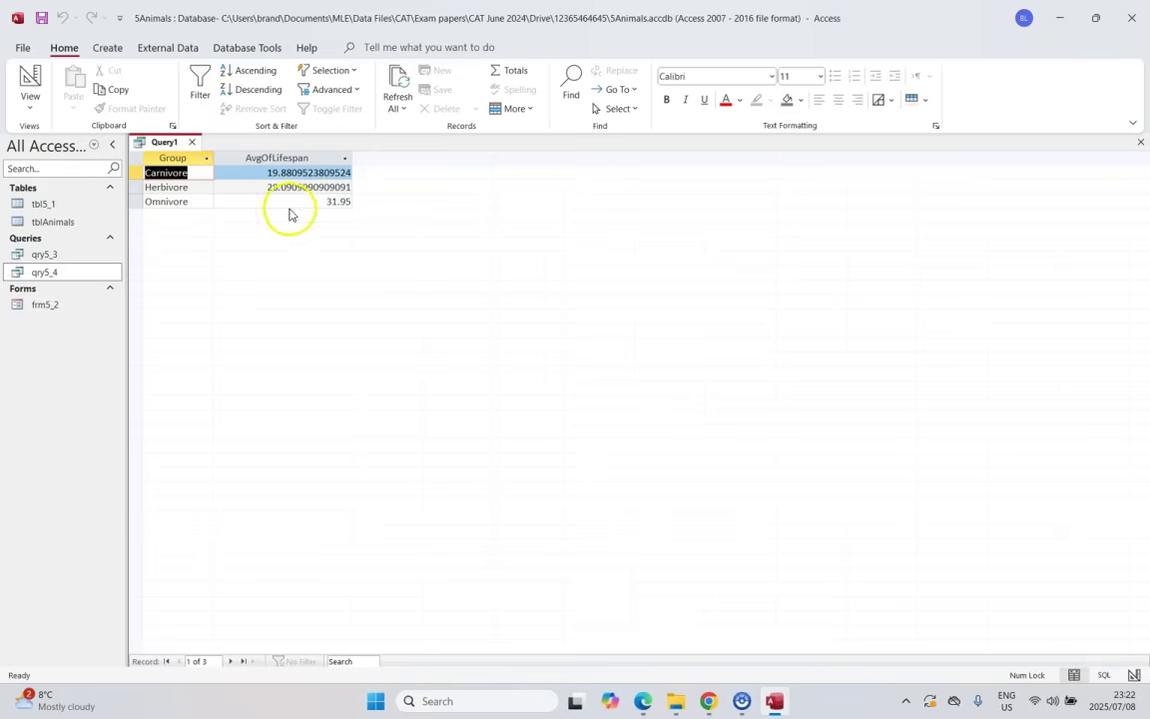
Check question 5.5's formatting requirement, and in Access set the Lifespan field's Decimal Places property to 1 in Design View
click(644, 705)
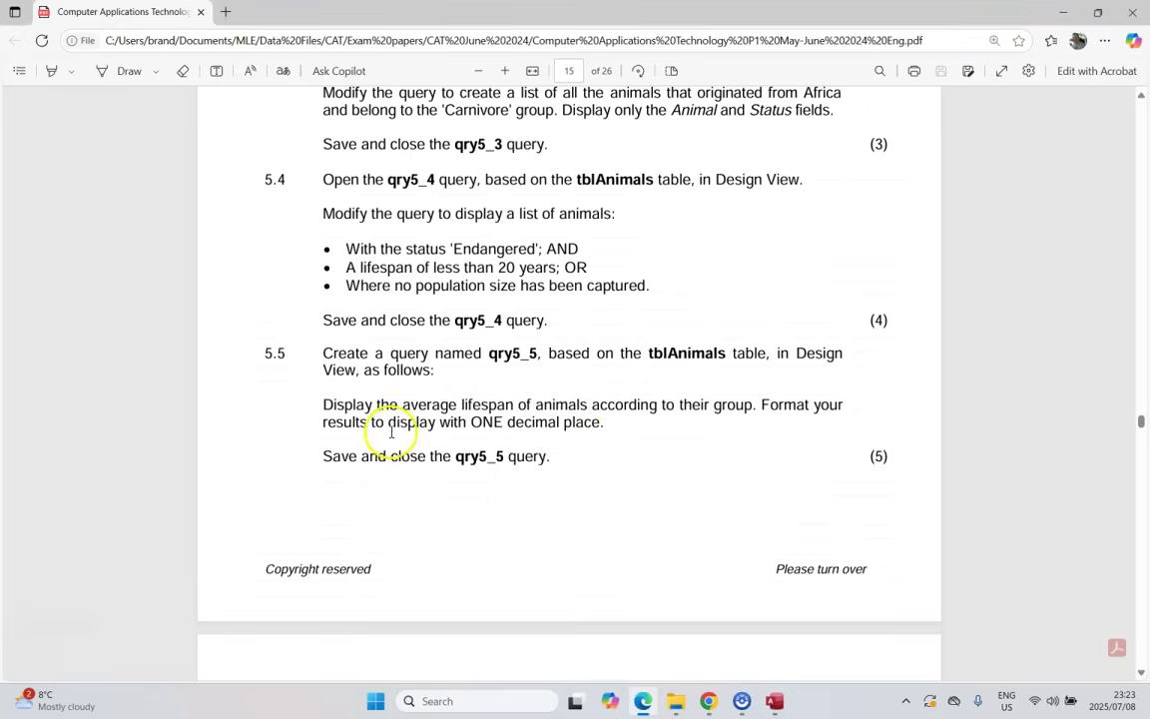
key(alt+Tab)
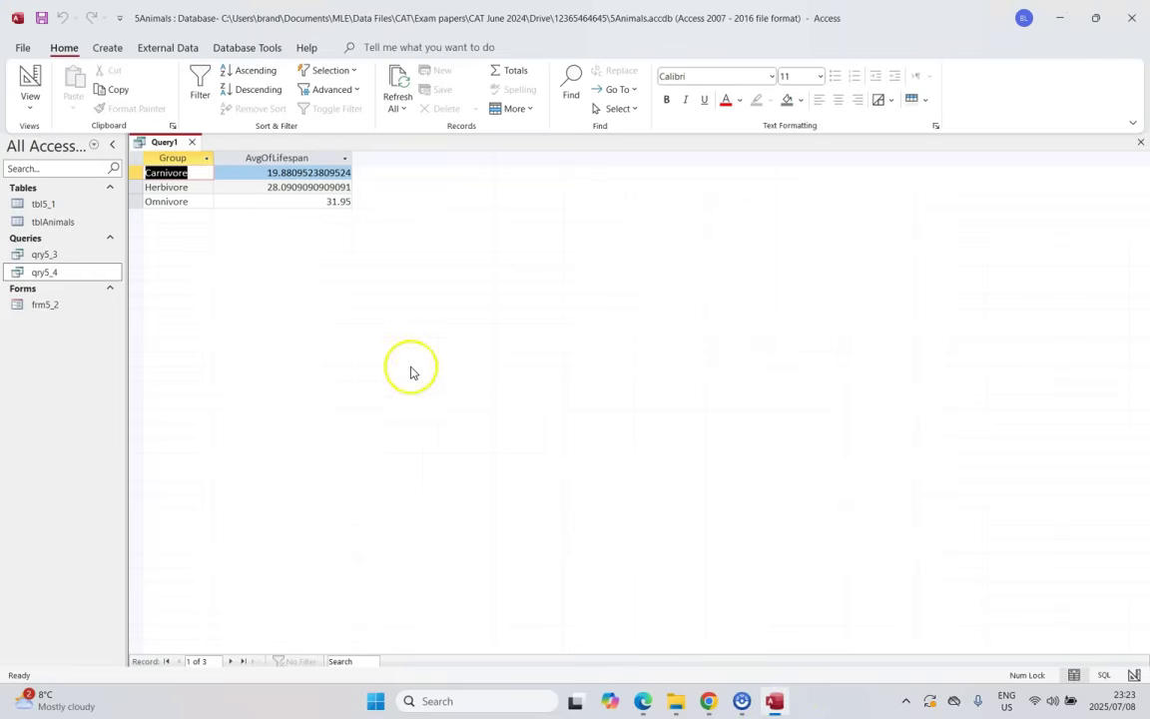
click(295, 158)
click(31, 80)
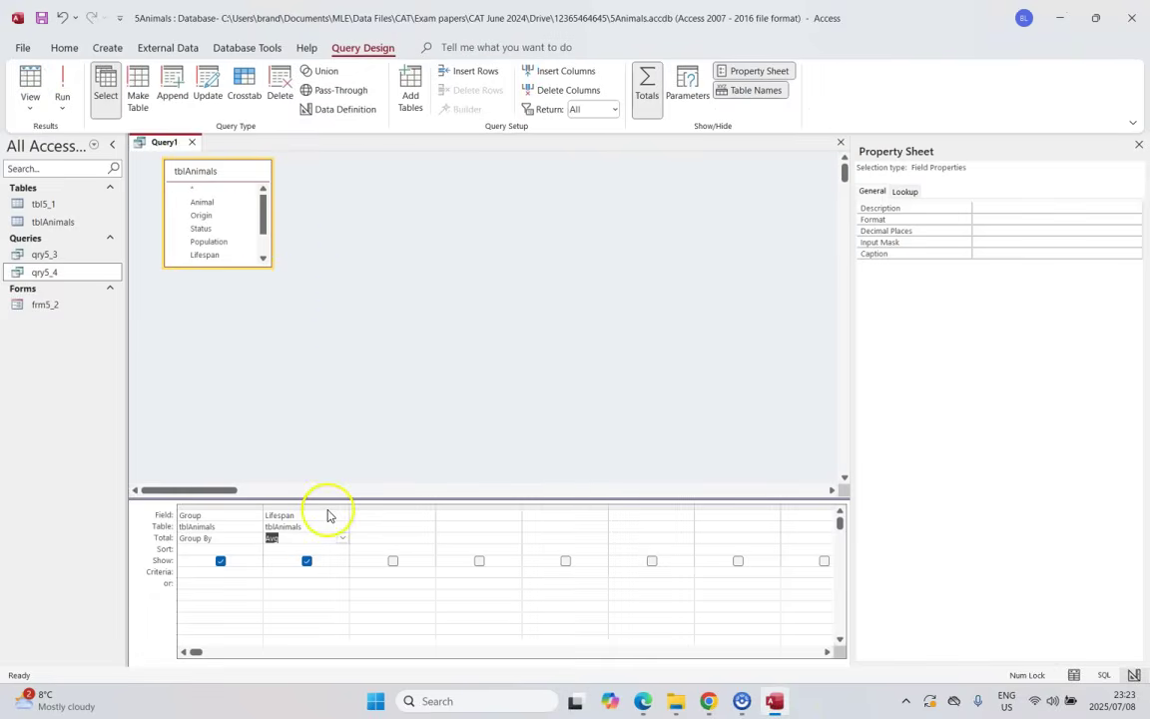
click(327, 506)
click(994, 231)
click(1137, 231)
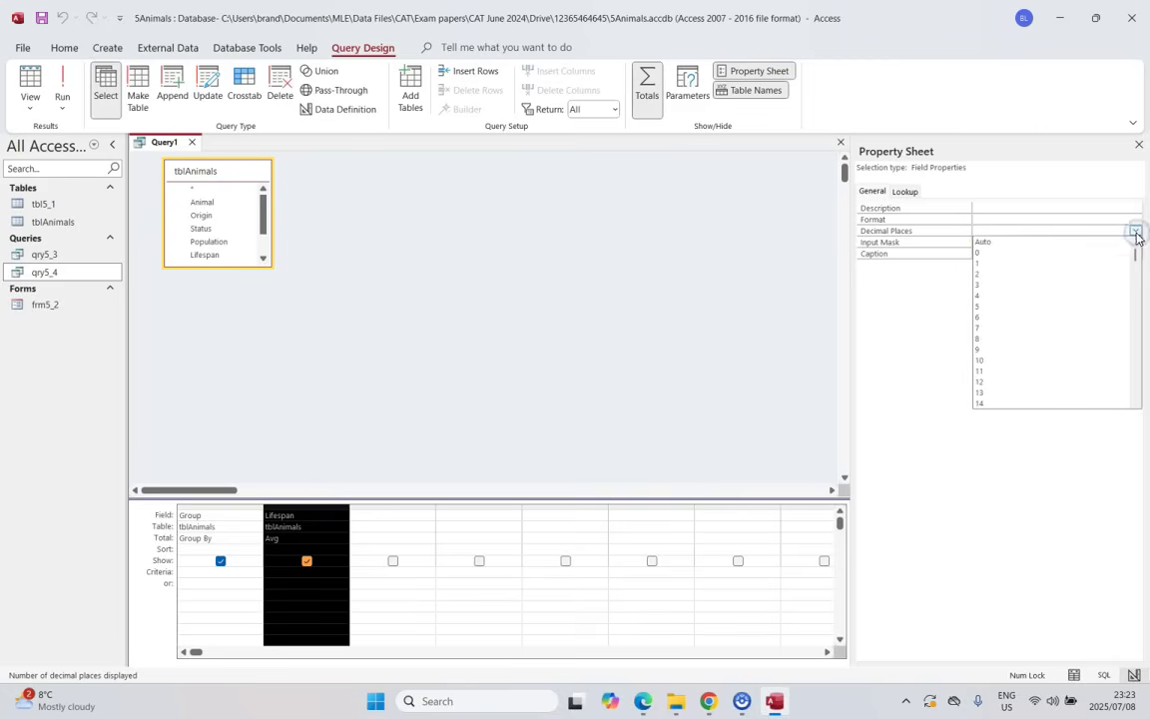
click(1037, 262)
Recheck the exam paper, run the query in Access to inspect the decimals of the averages, and return to Design View
click(643, 701)
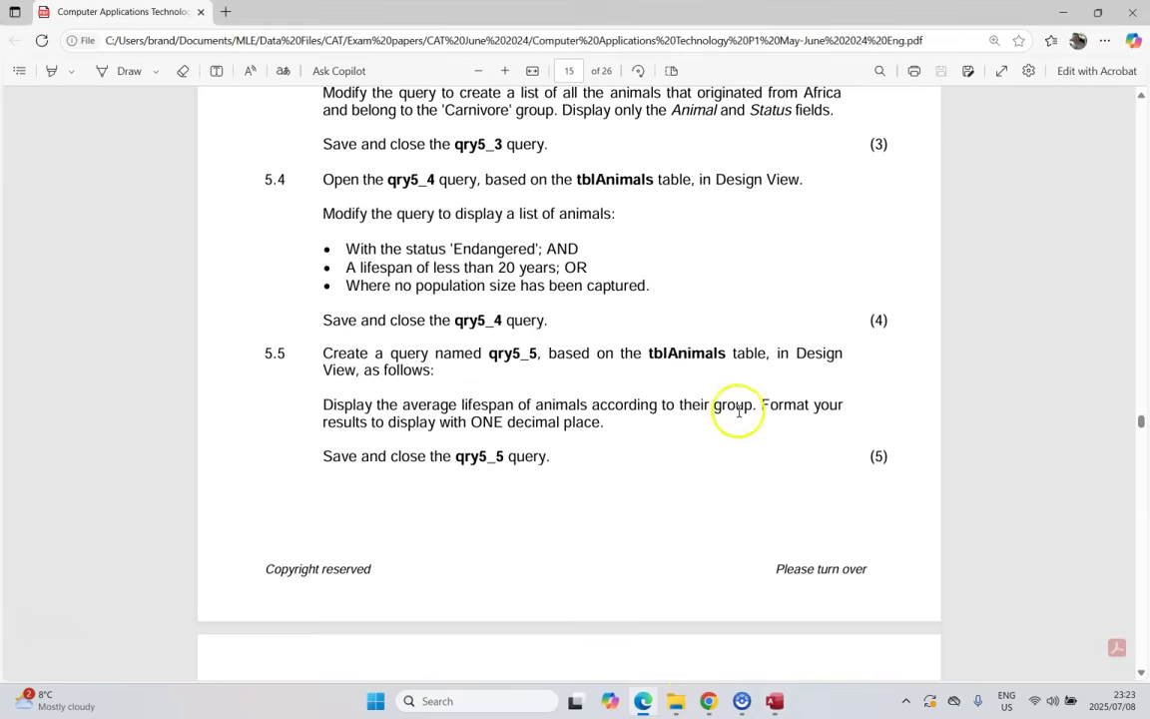
click(773, 701)
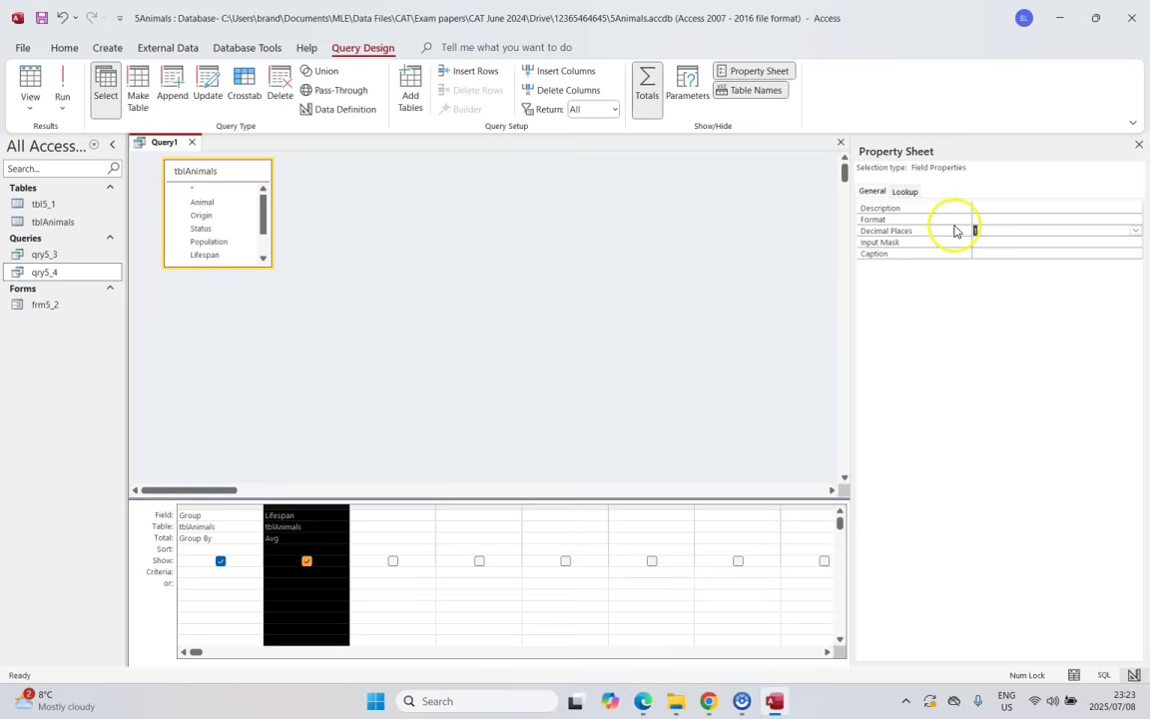
click(66, 80)
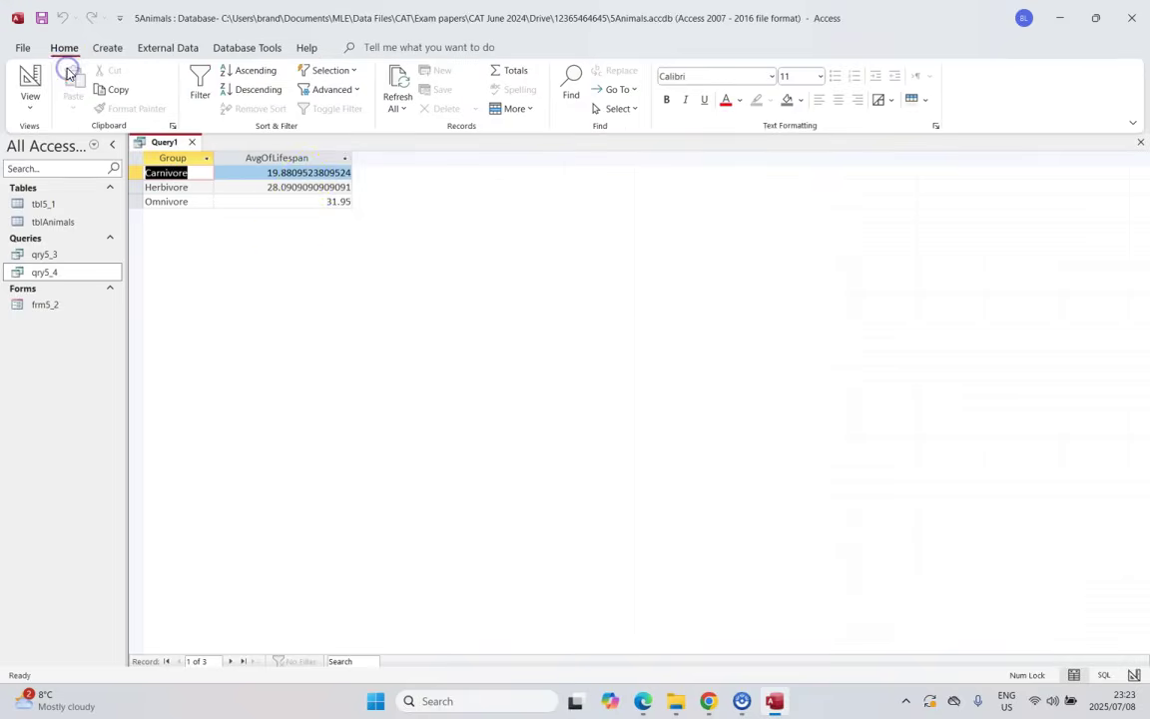
click(32, 84)
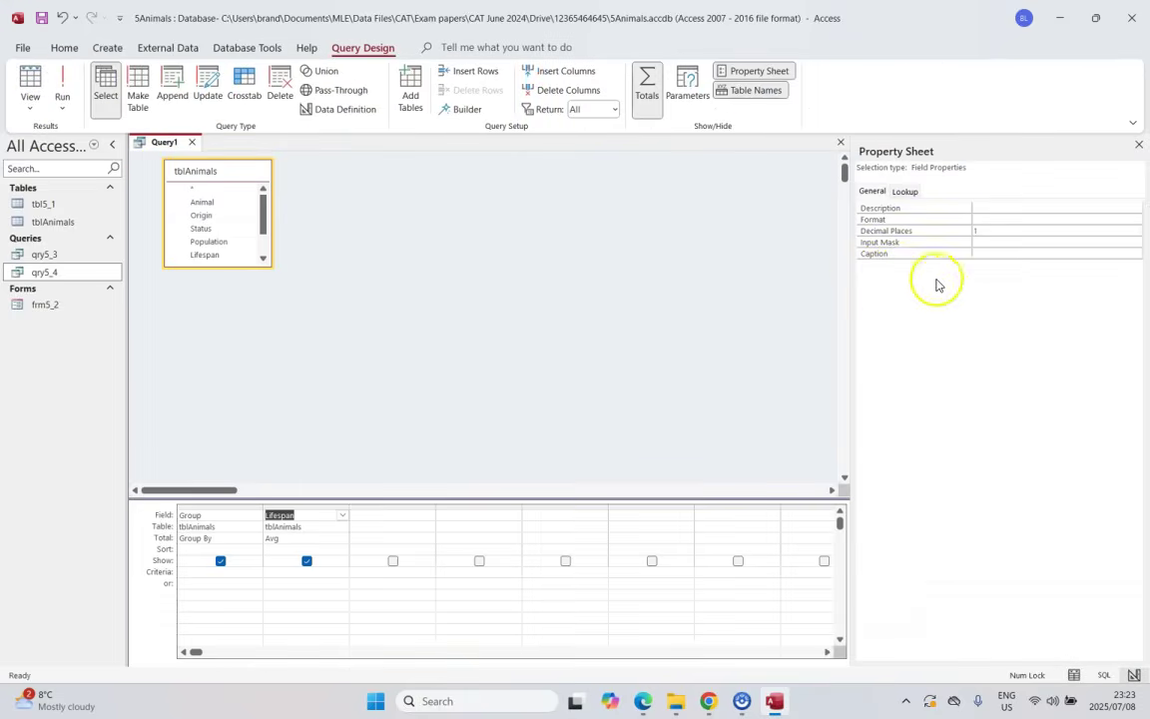
Set the Lifespan field's Format property to Fixed, run the query and narrow the average column
click(979, 216)
click(1135, 218)
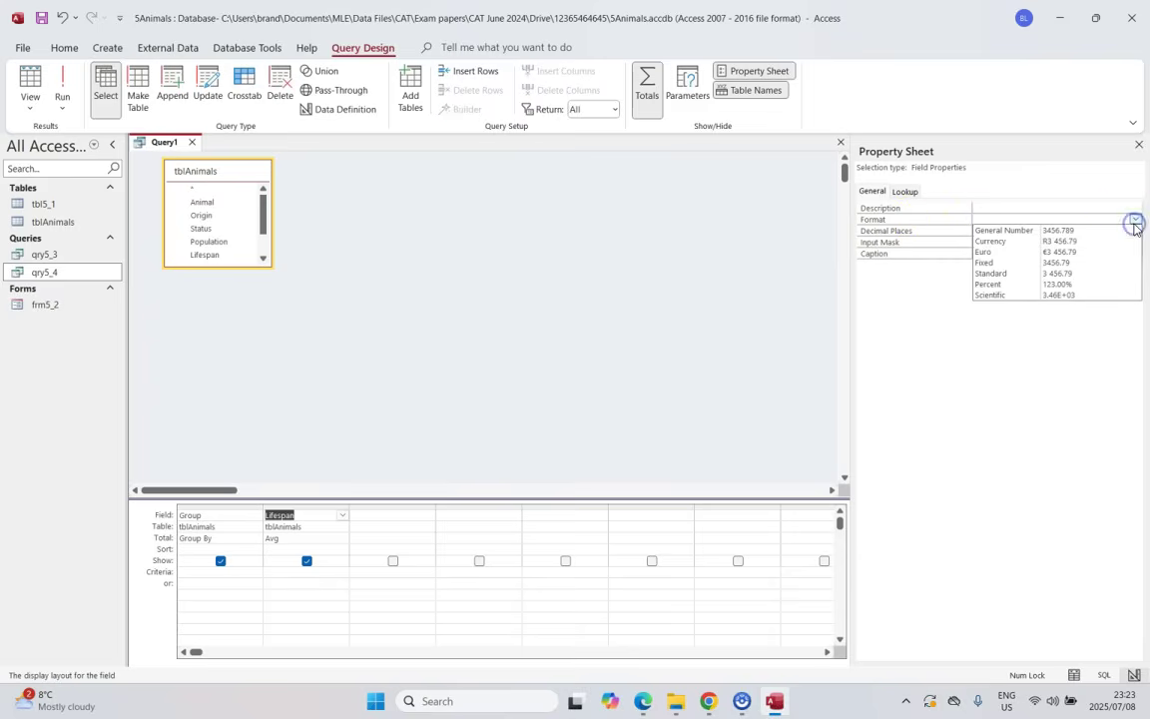
click(1013, 263)
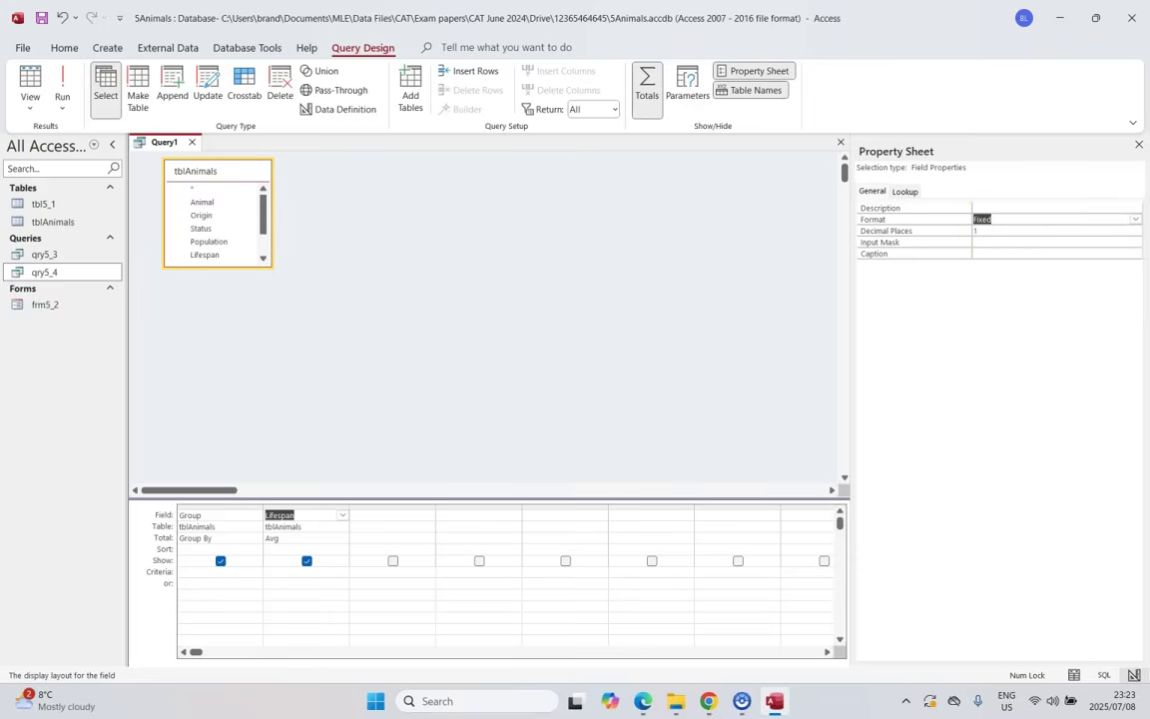
click(62, 85)
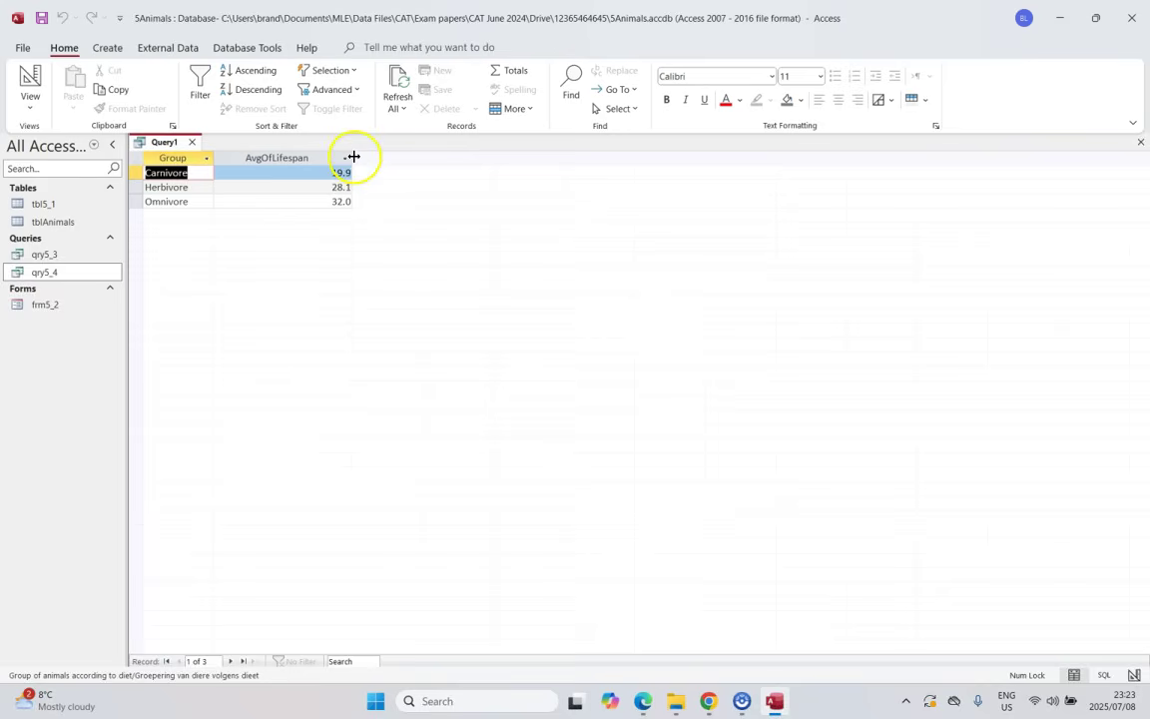
drag(348, 158, 312, 160)
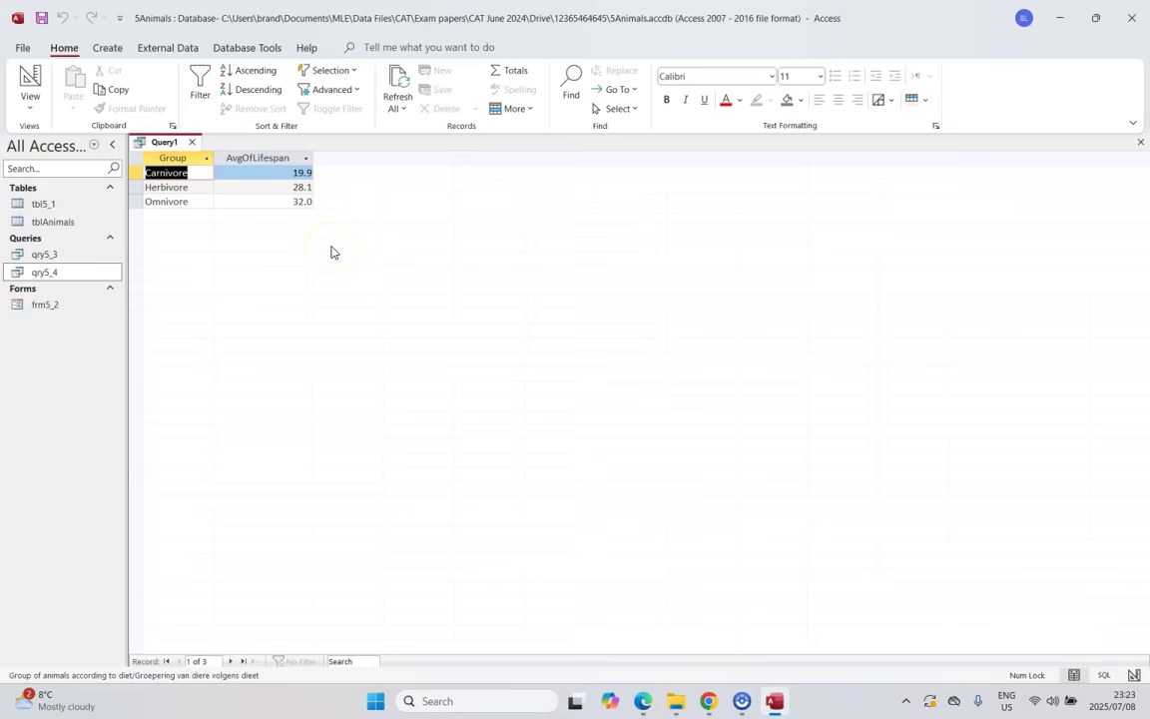
Save the query as qry5_5, checking the required name in the exam paper
click(41, 18)
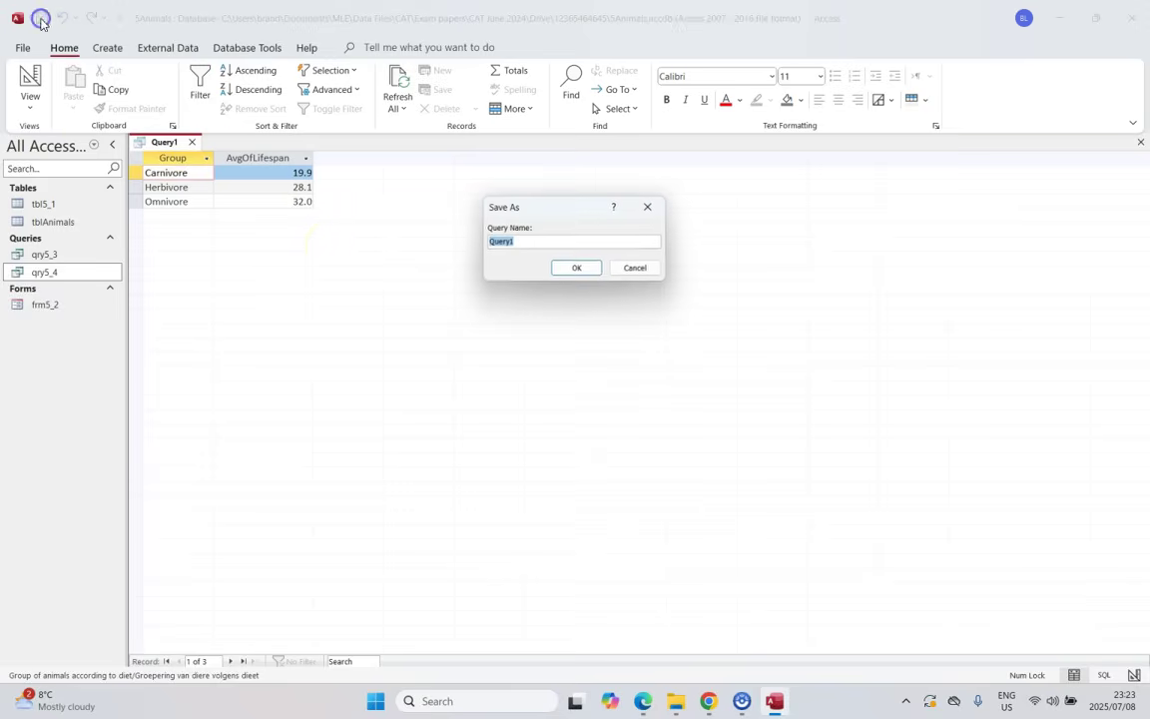
click(641, 699)
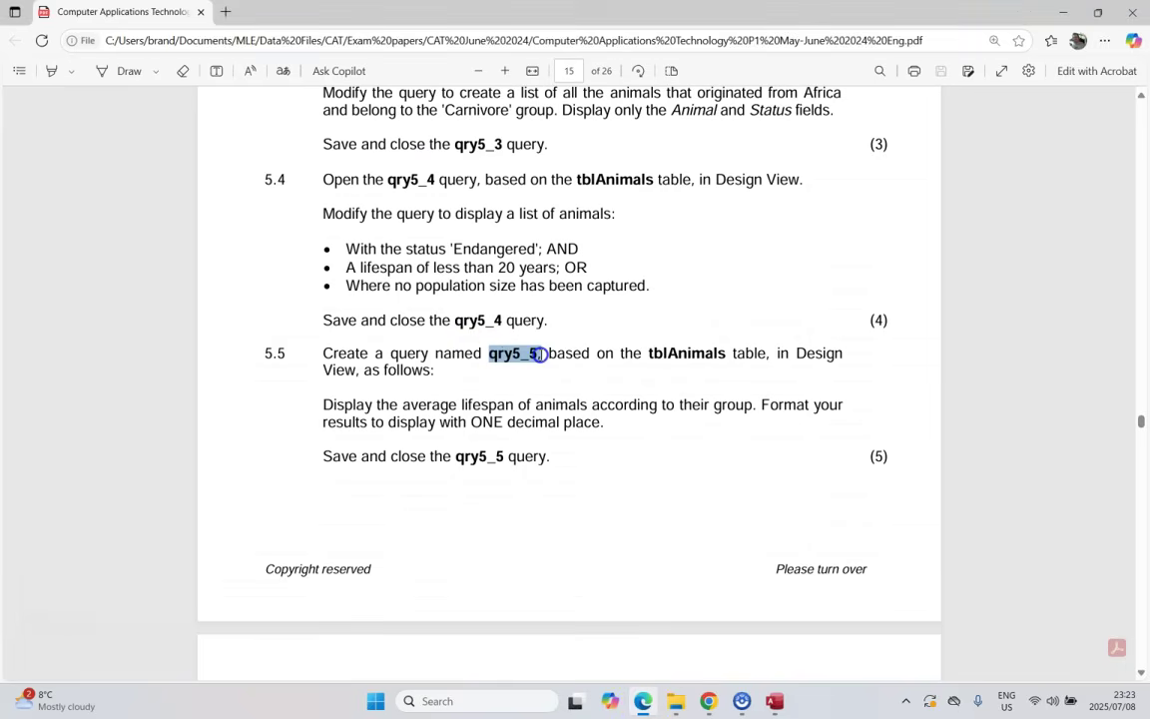
click(559, 321)
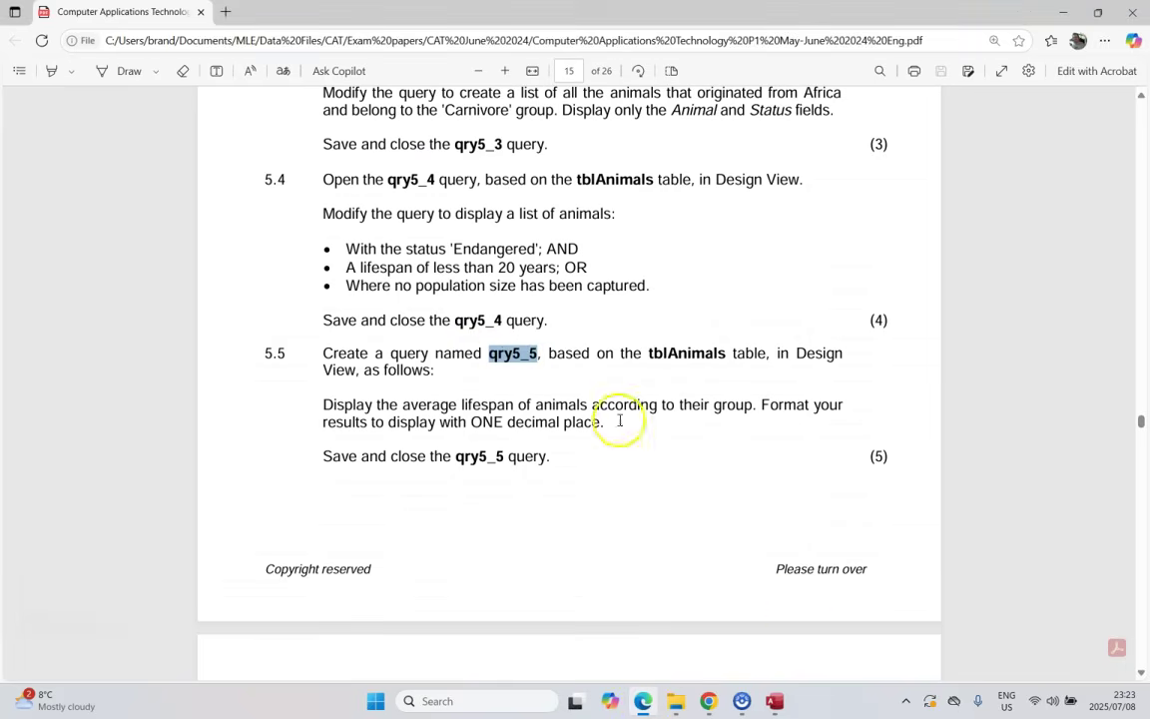
click(774, 703)
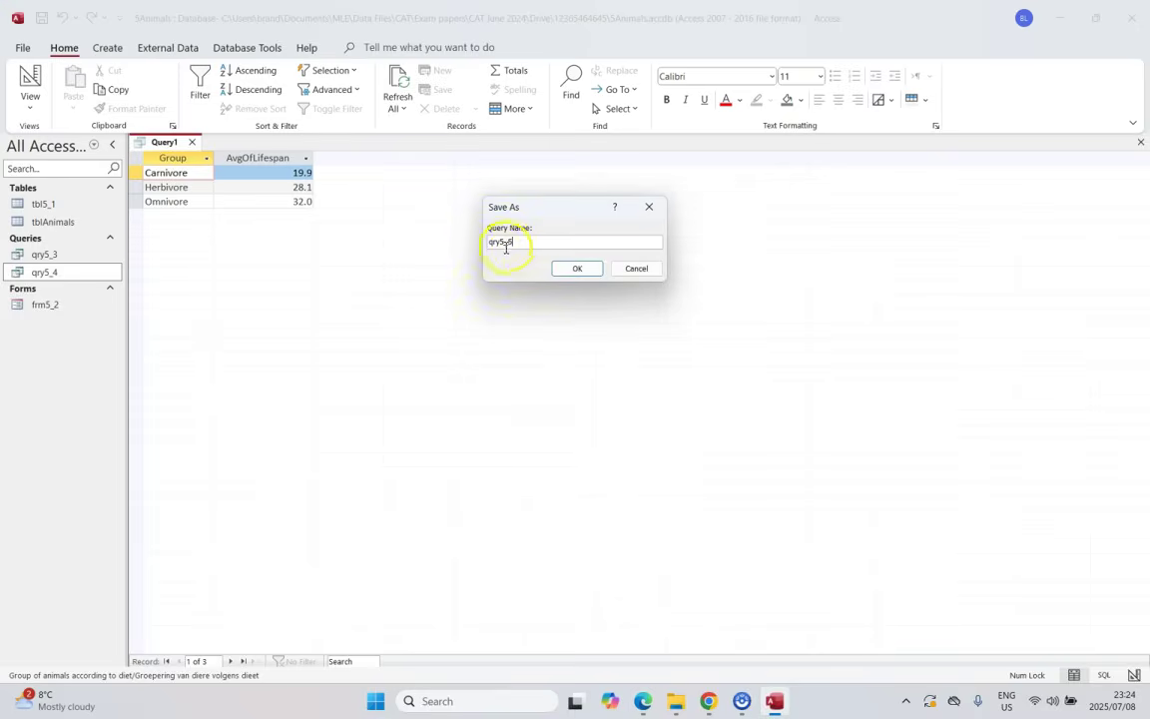
click(577, 267)
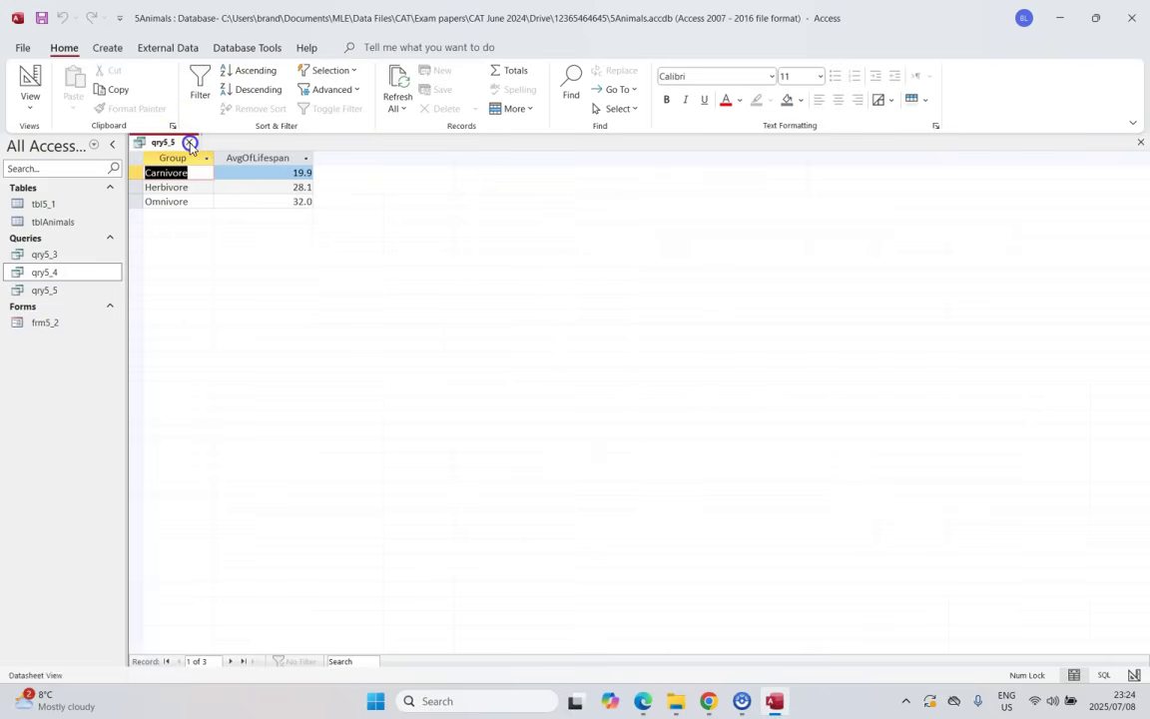
Read question 5.6 in the exam paper, then return to Access and start the Report Wizard
key(alt+Tab)
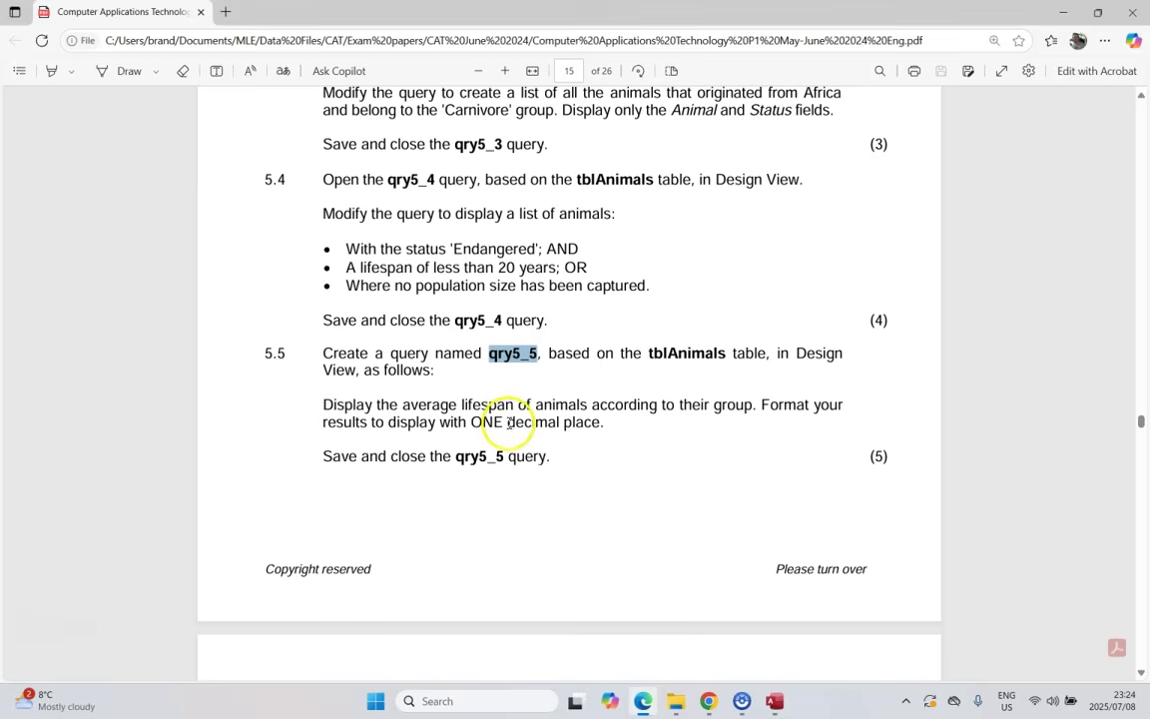
scroll(409, 399, down, 6)
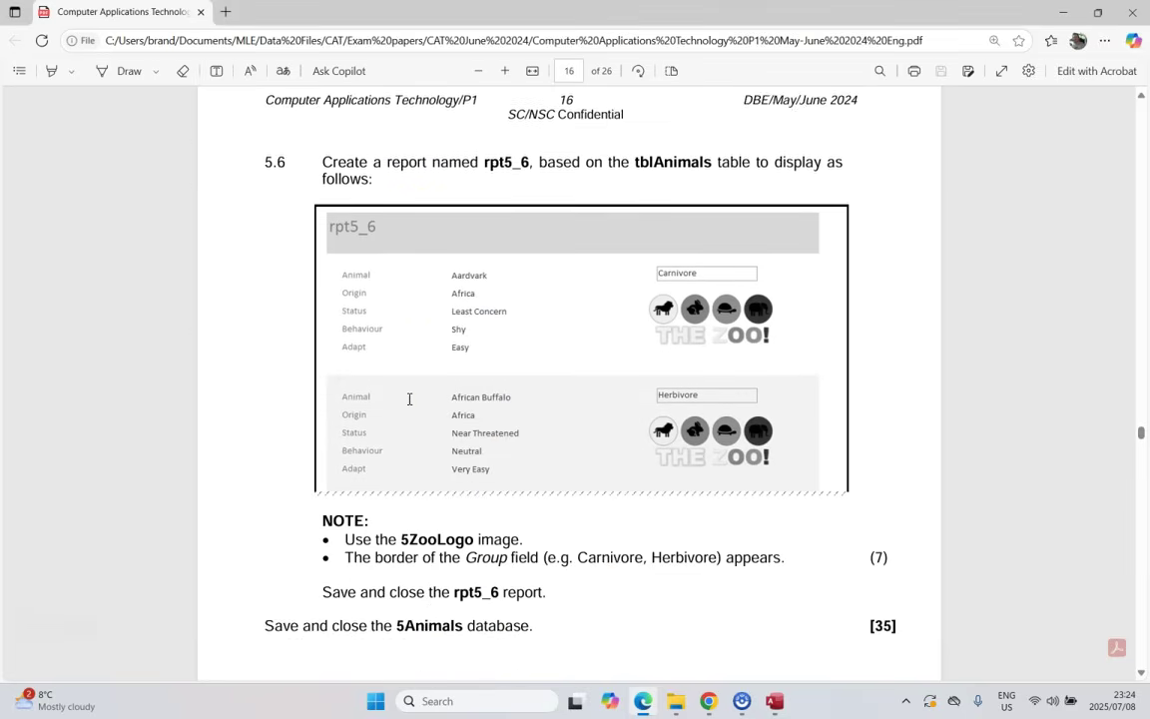
scroll(410, 399, up, 1)
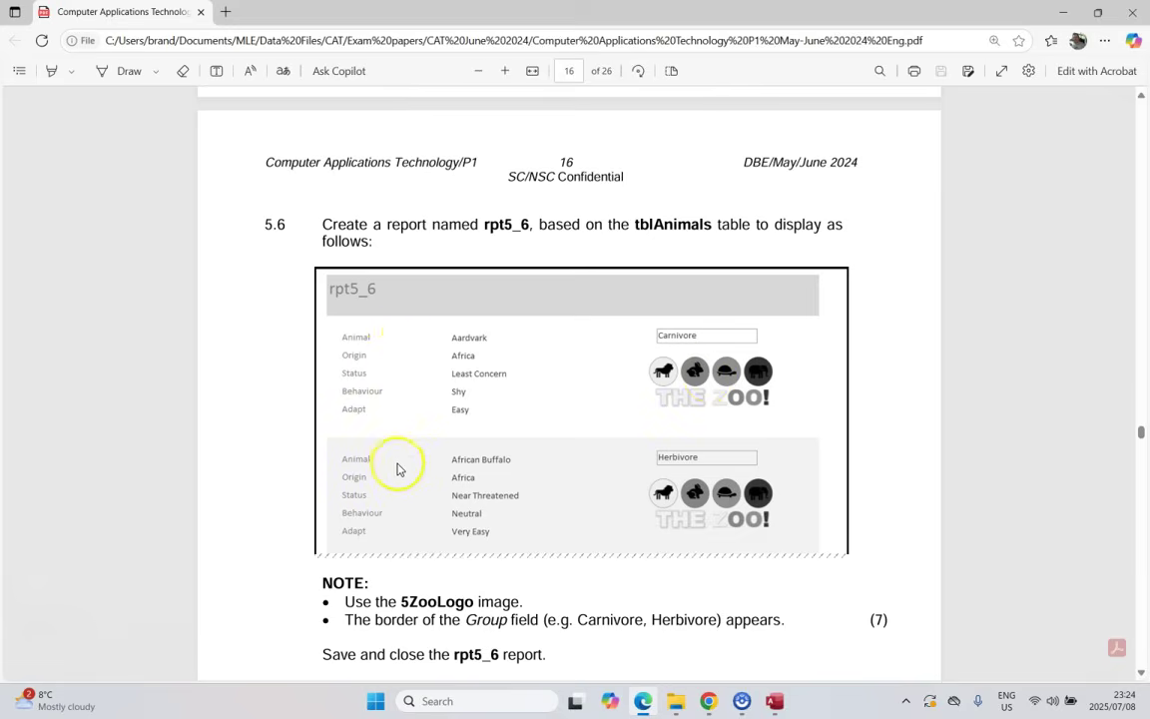
click(775, 702)
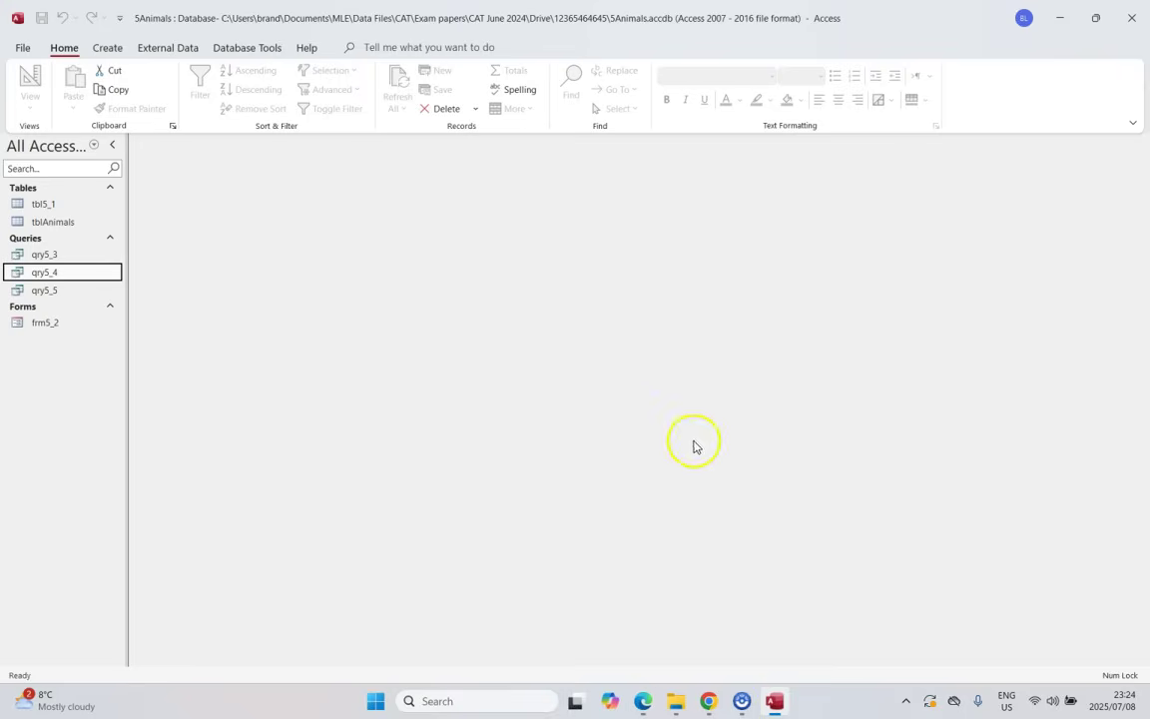
click(119, 53)
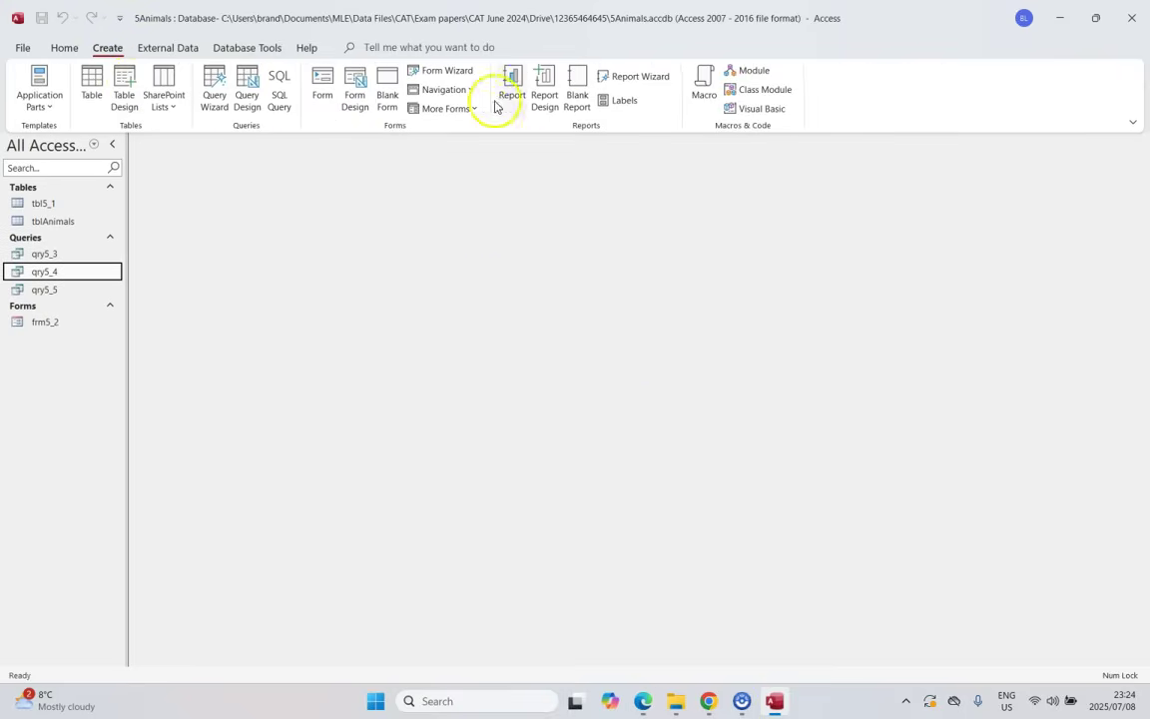
click(661, 79)
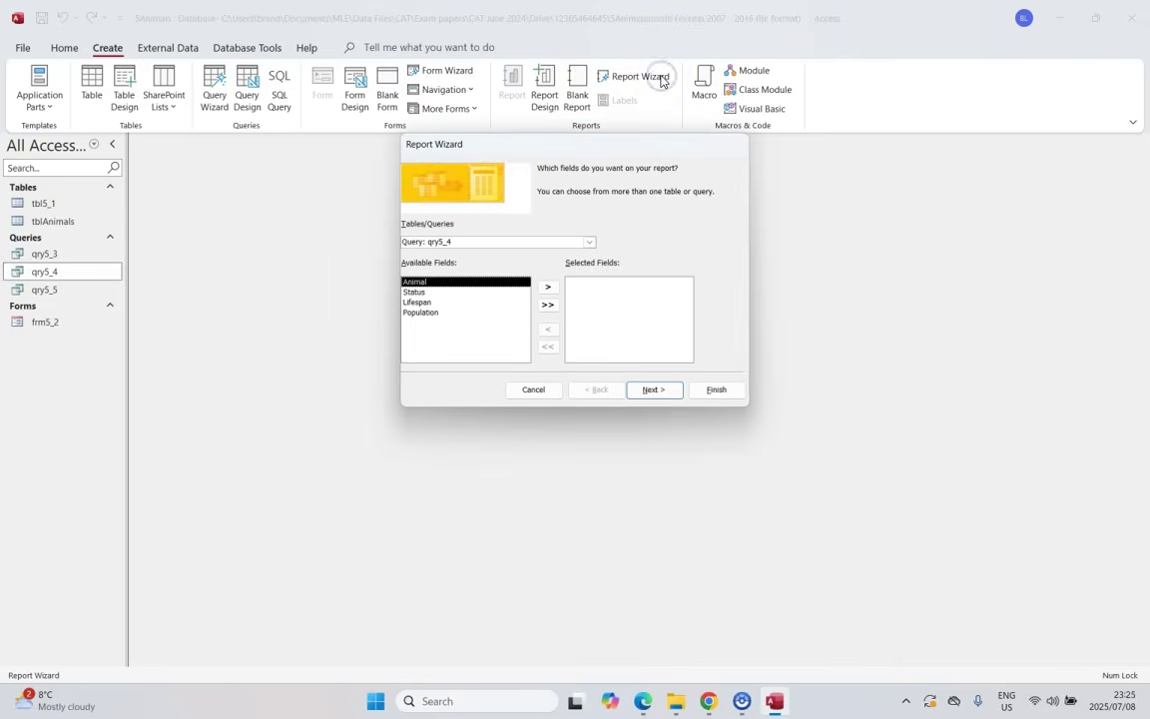
Check the required source table in the exam paper and set tblAnimals as the report's source in the Access Report Wizard
click(642, 701)
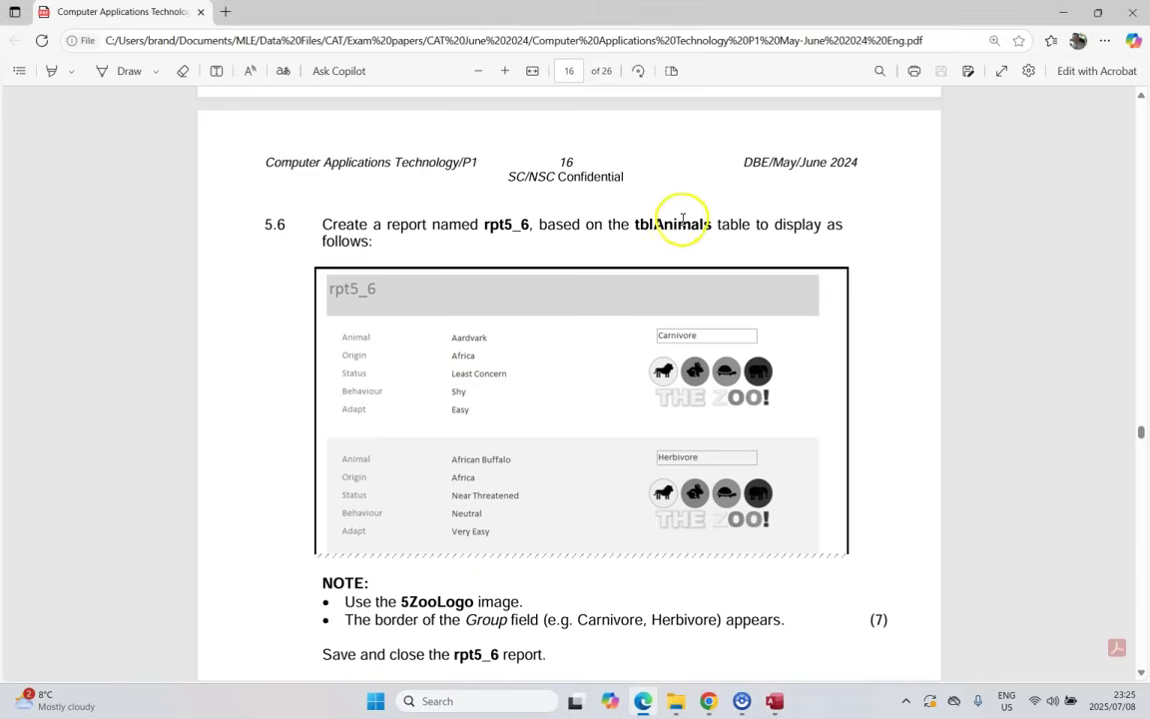
click(773, 702)
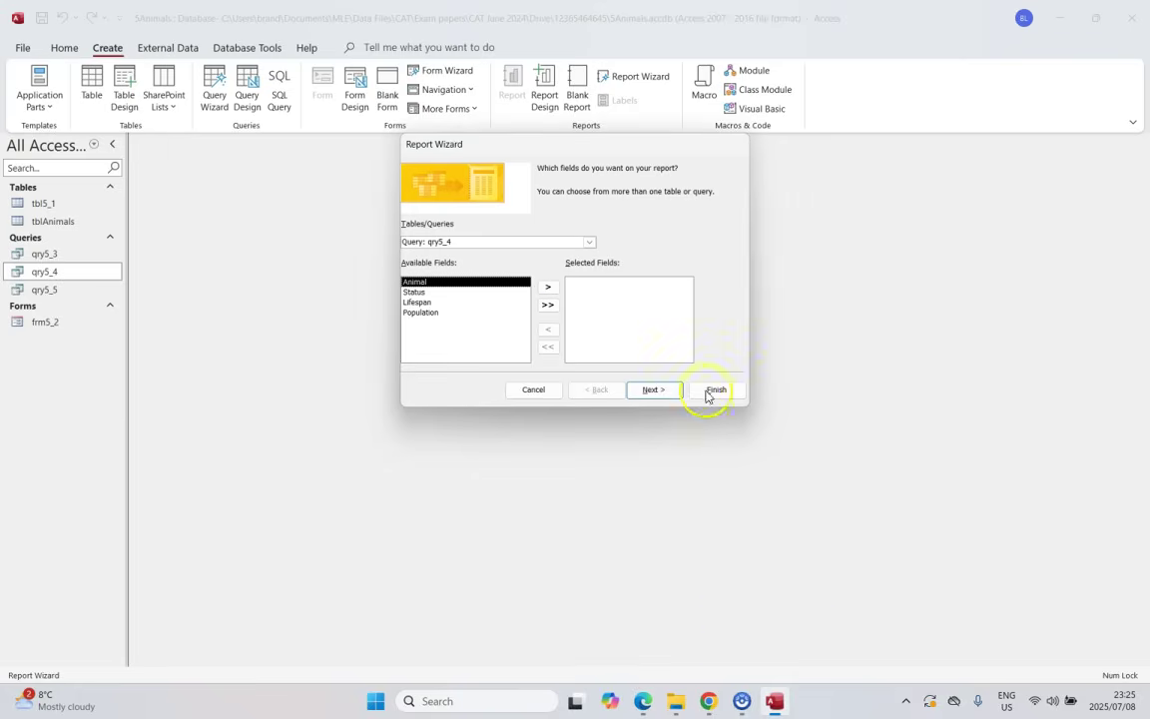
click(589, 243)
click(439, 262)
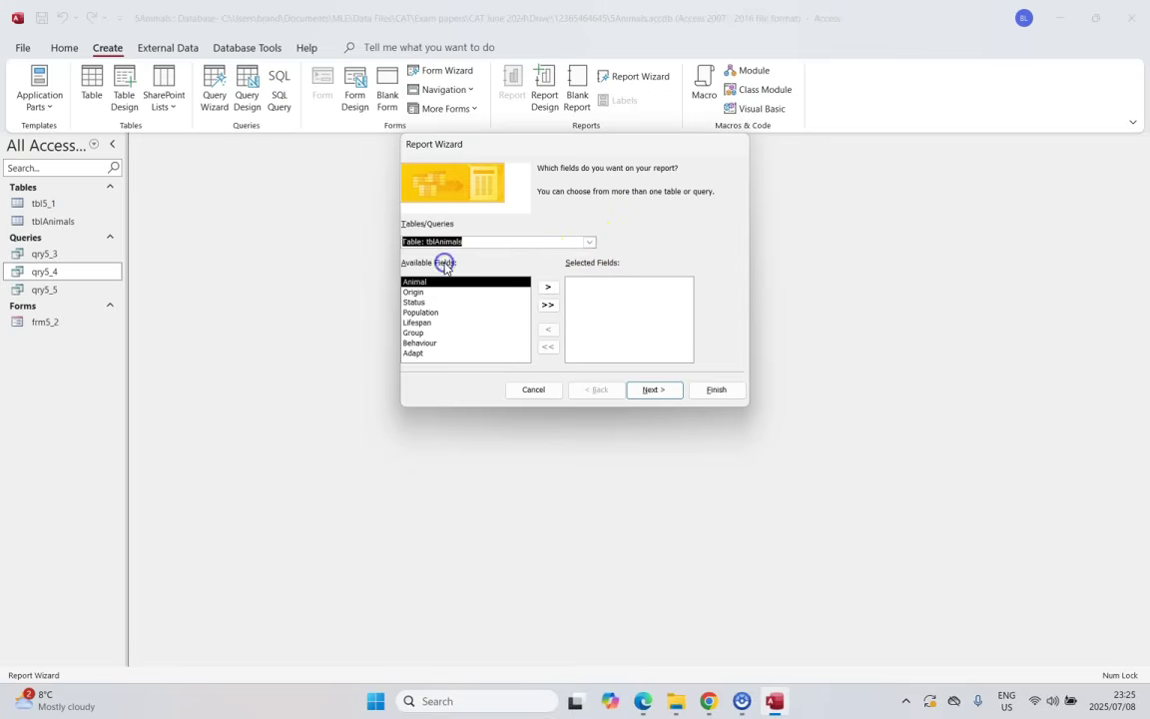
Check the sample report in the exam paper and add the Animal, Origin, Status, Behaviour and Adapt fields to the Access report
click(651, 704)
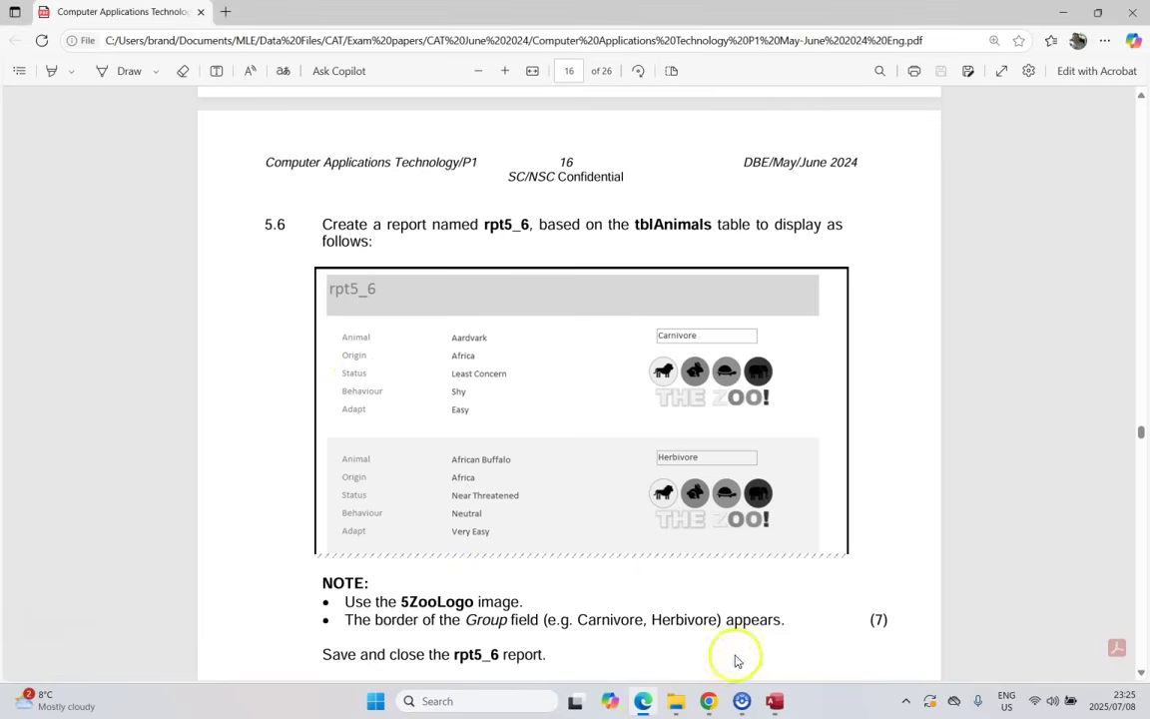
click(774, 702)
click(547, 289)
click(547, 288)
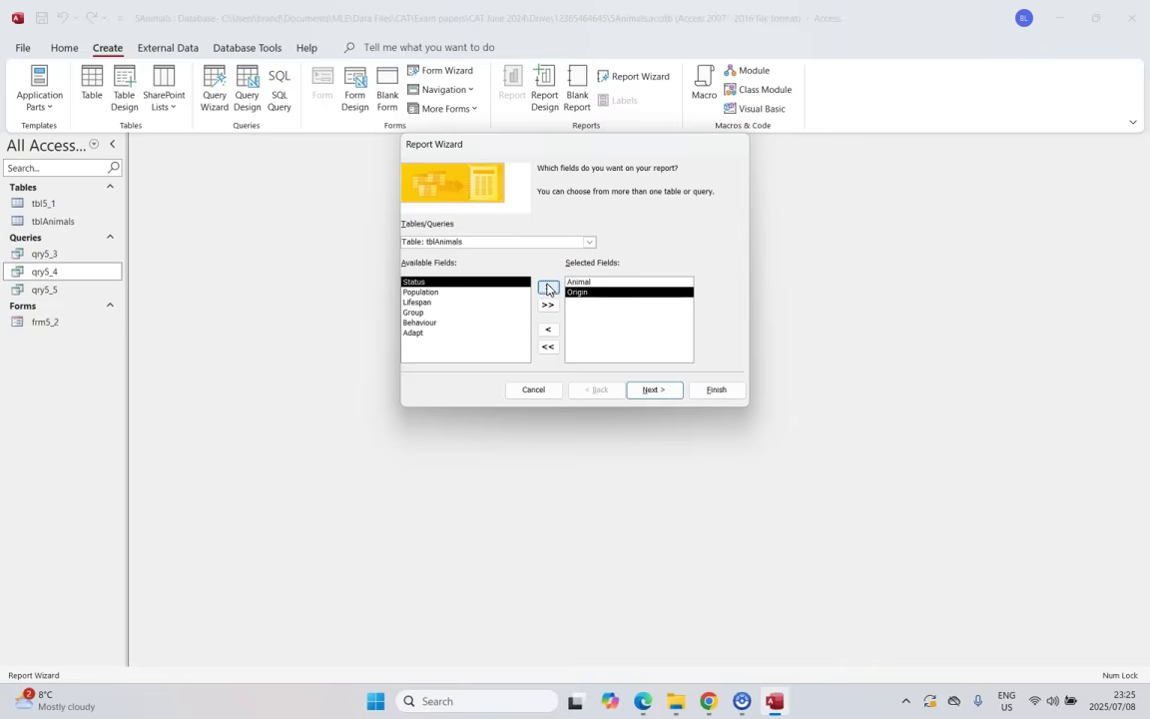
click(546, 288)
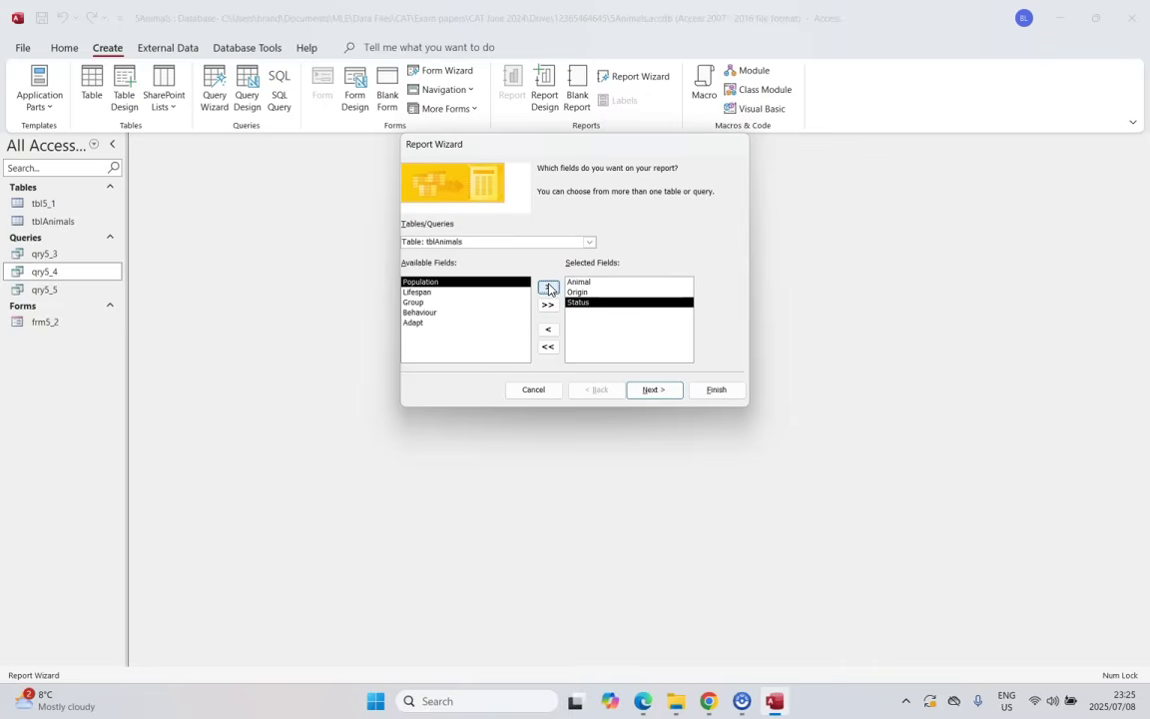
click(436, 312)
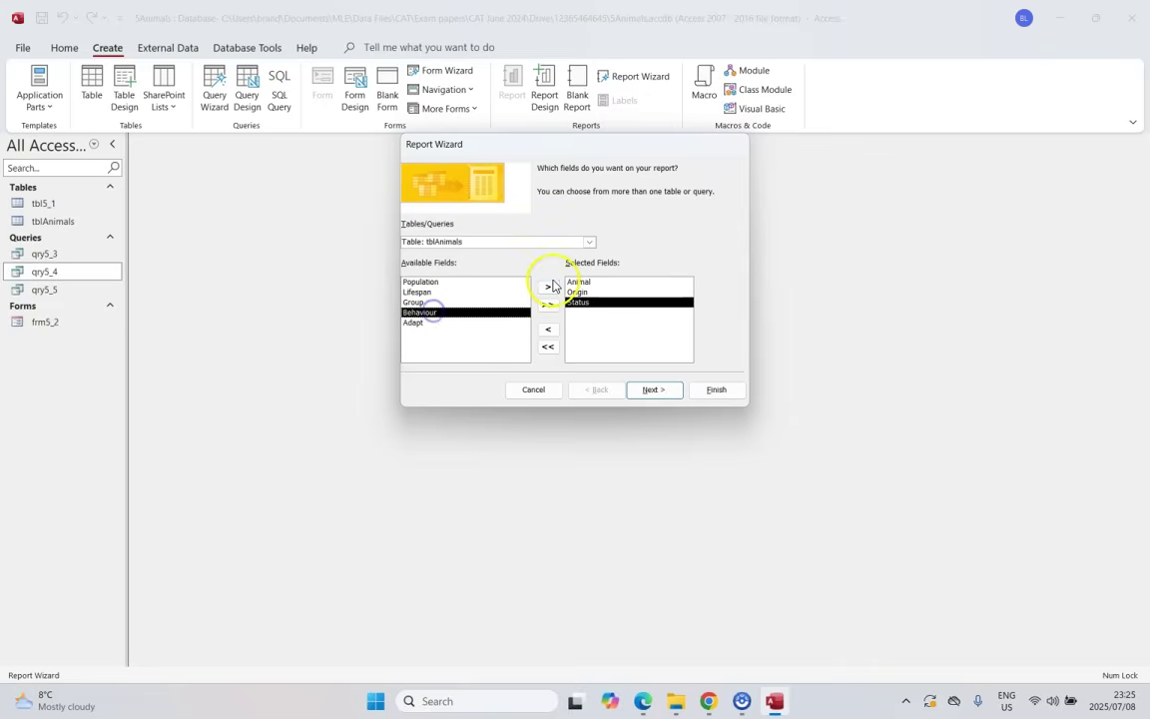
click(547, 288)
click(548, 287)
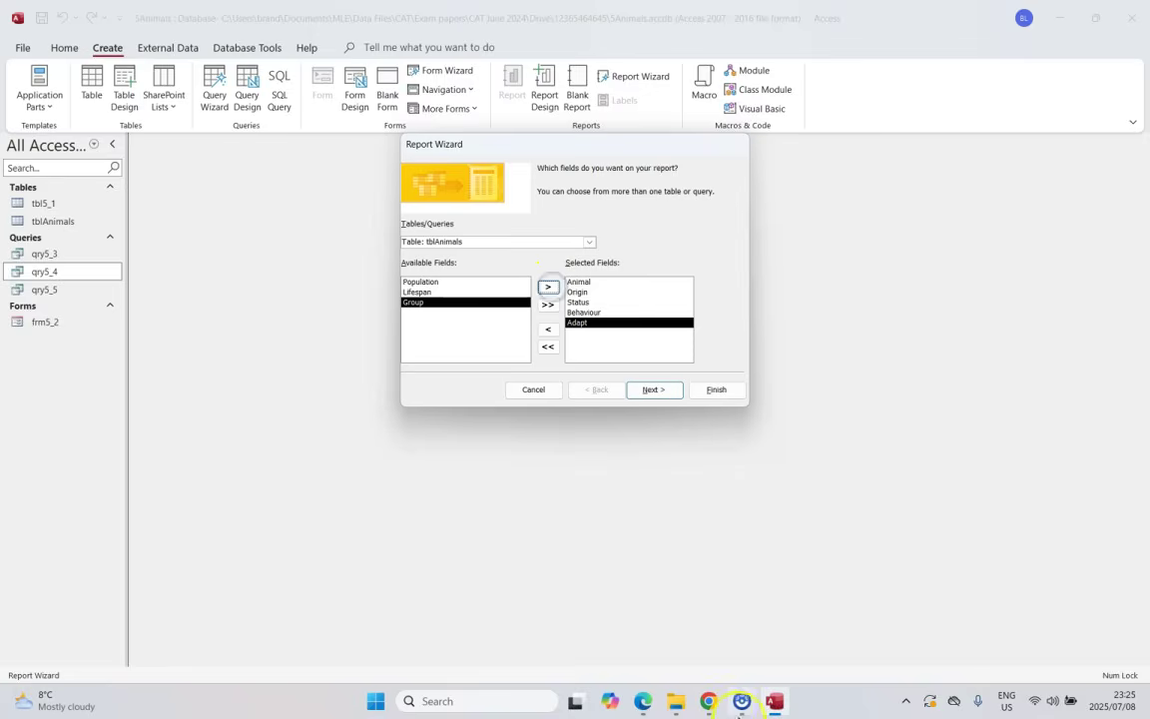
Recheck the sample report in the exam paper, add Group as the last field in Access and continue to the grouping options
click(643, 701)
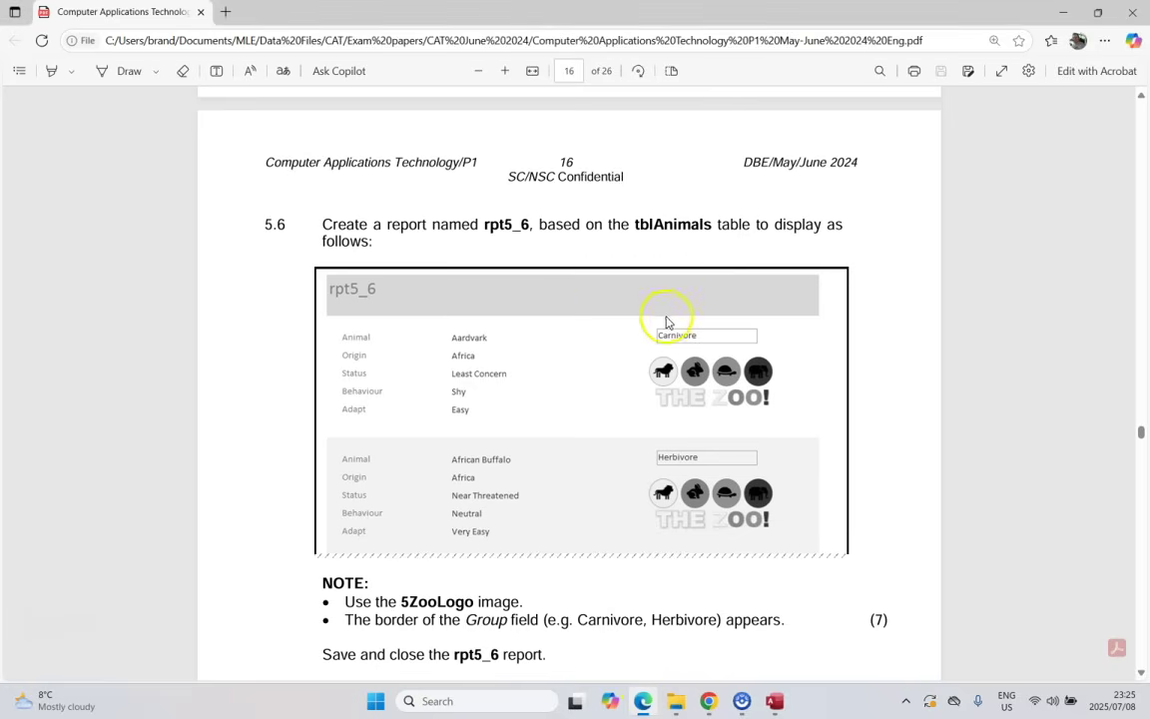
click(776, 700)
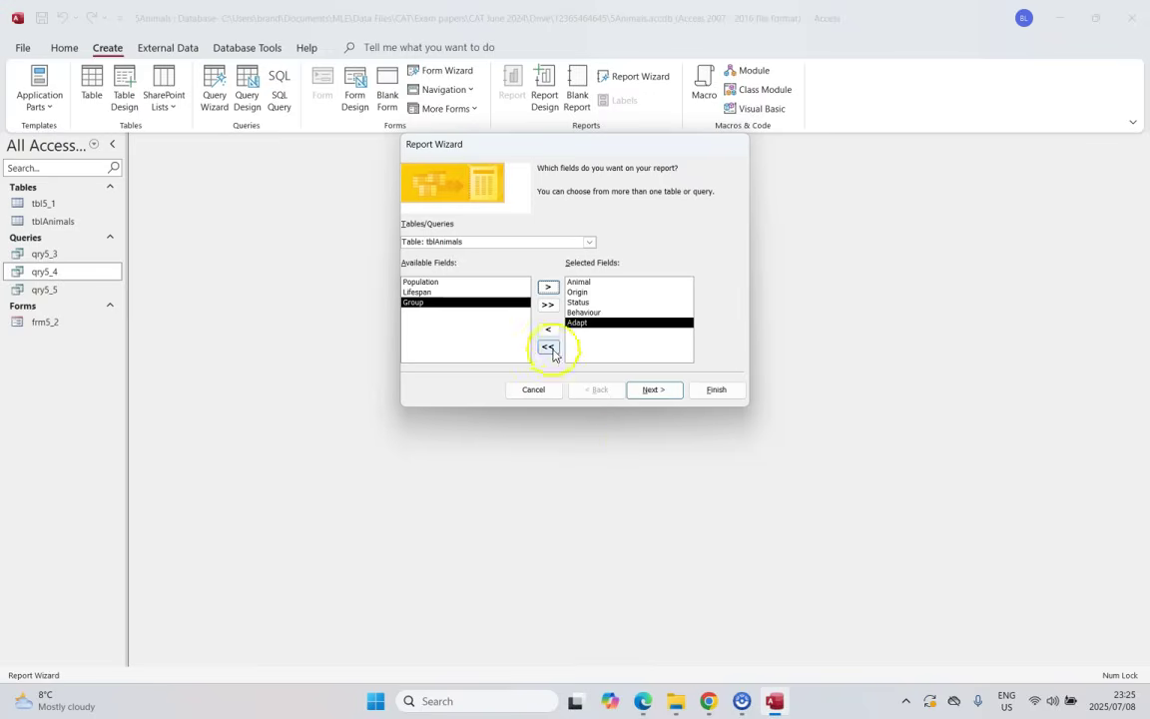
click(548, 287)
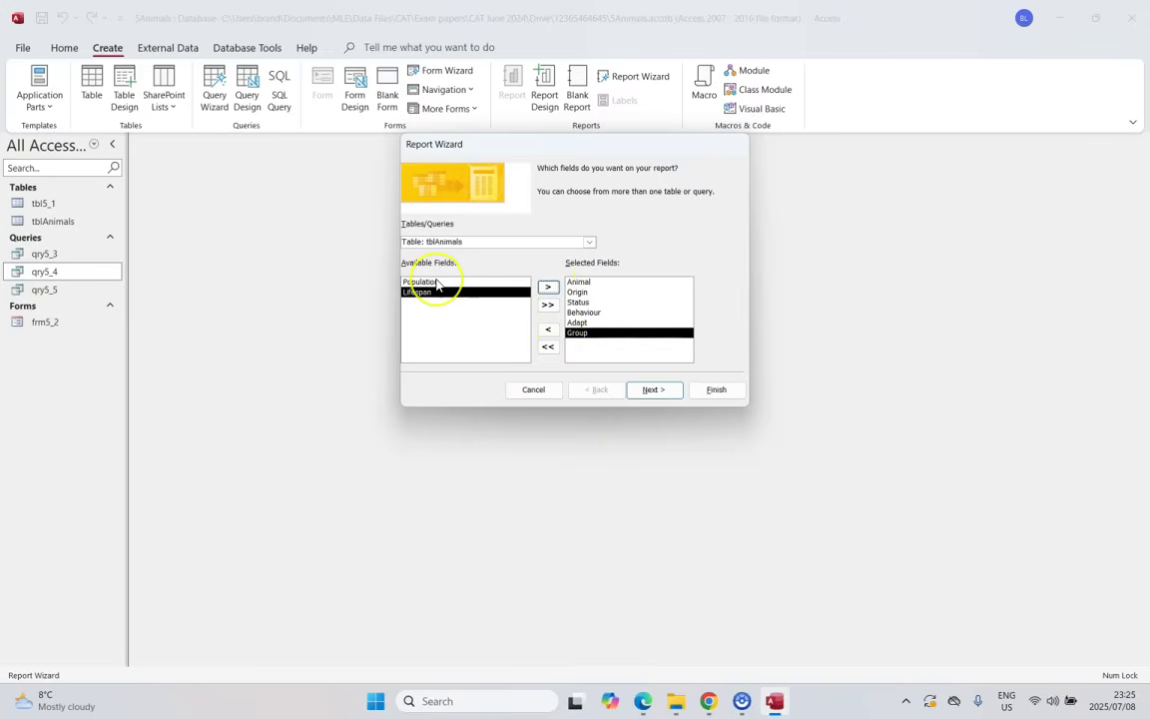
click(662, 387)
Compare with the exam paper's sample and continue through the Access wizard without adding any grouping levels or sort order
click(643, 701)
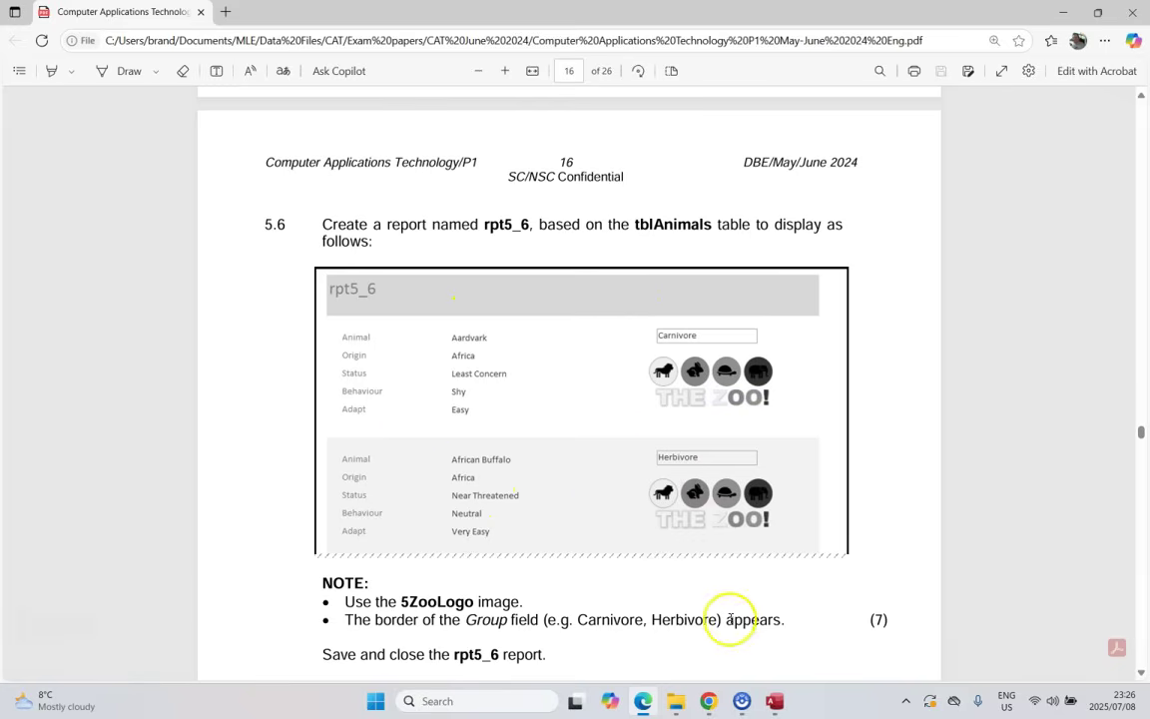
click(774, 700)
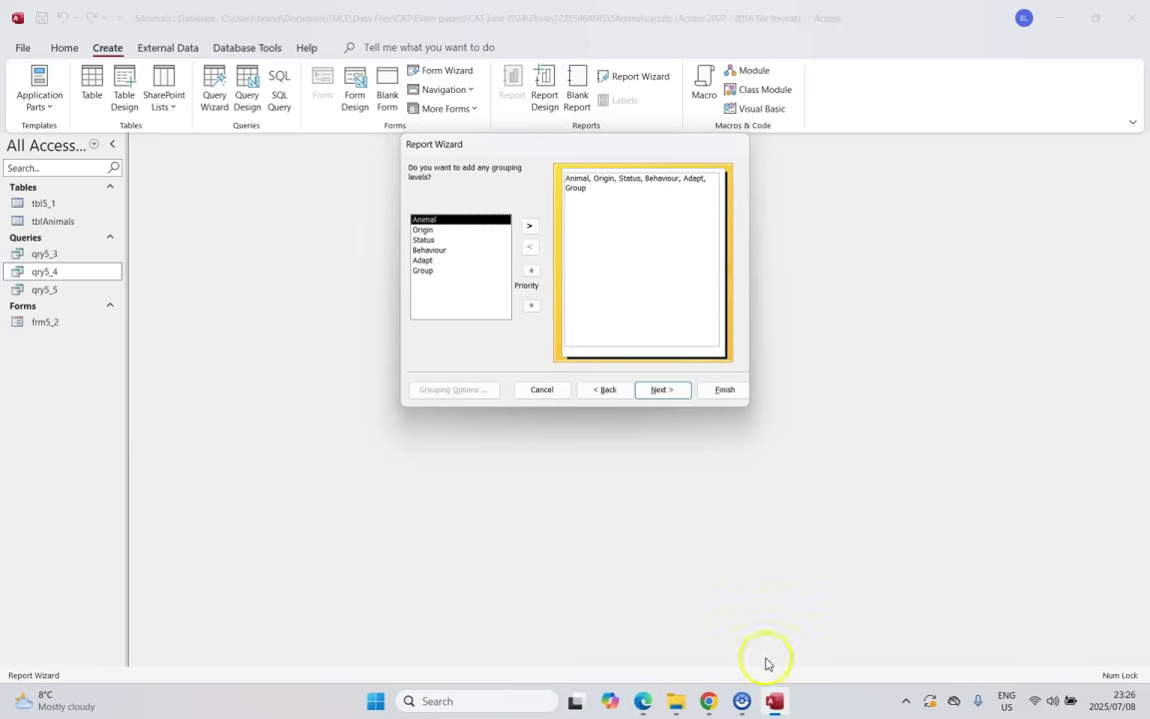
click(660, 390)
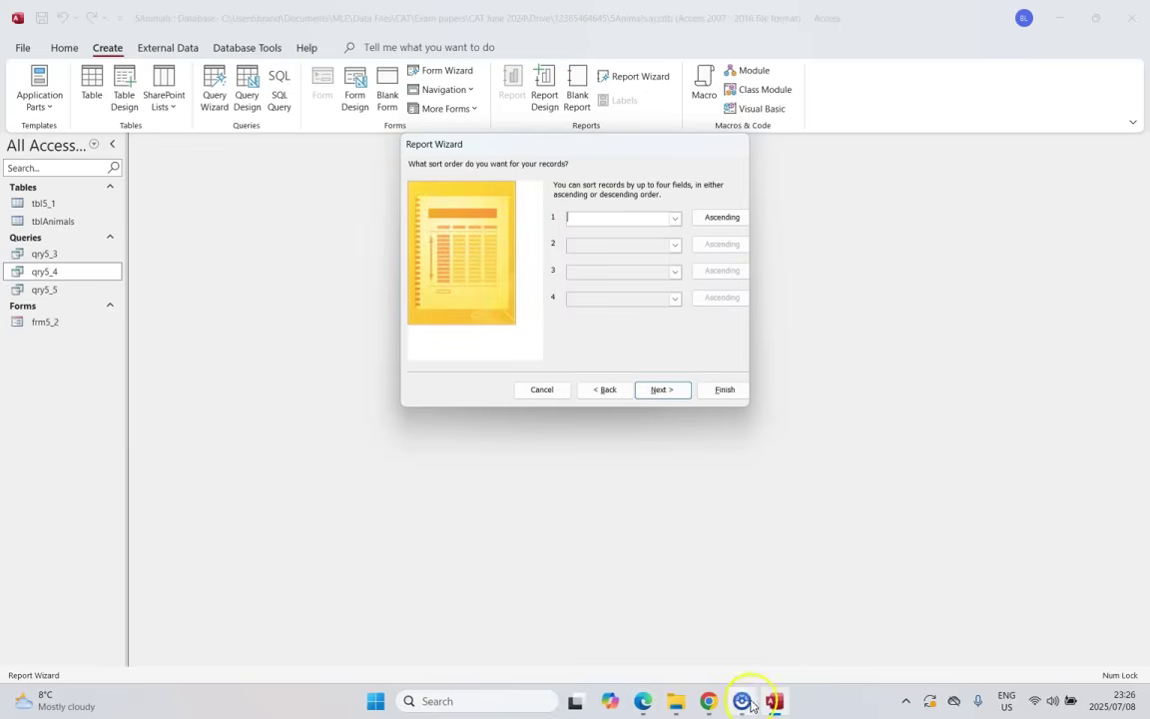
click(643, 701)
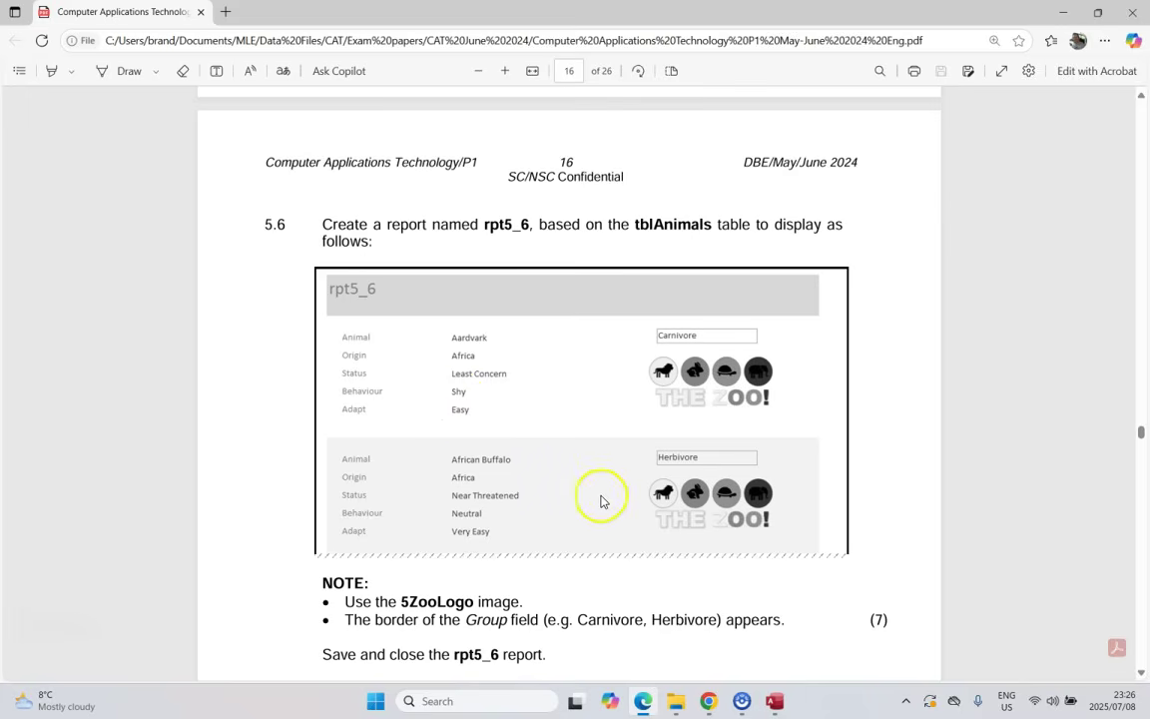
click(776, 701)
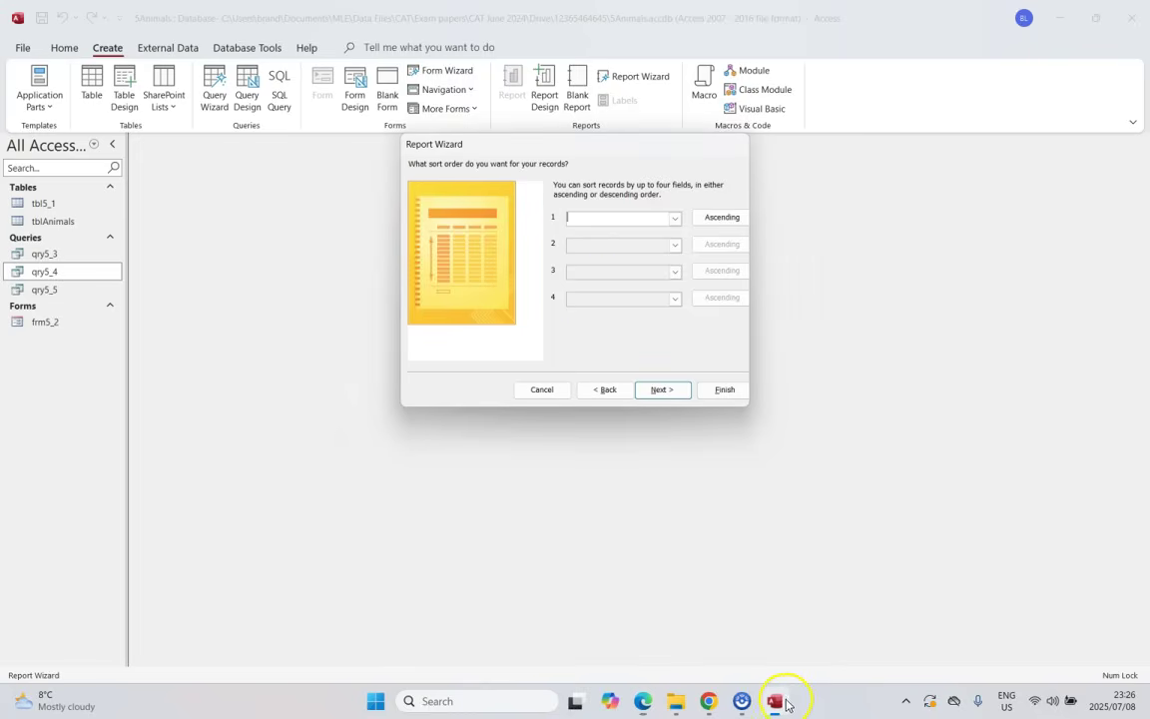
click(664, 389)
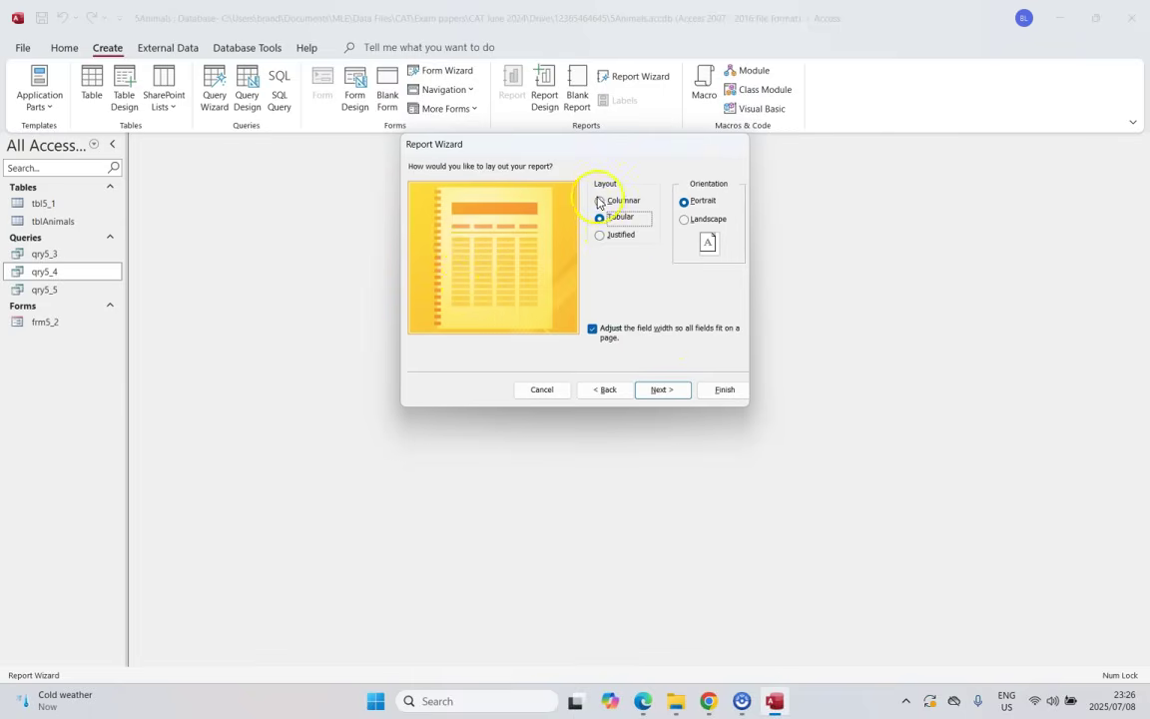
Compare the layout options, choose Columnar with portrait orientation for the report and continue to its title
click(599, 201)
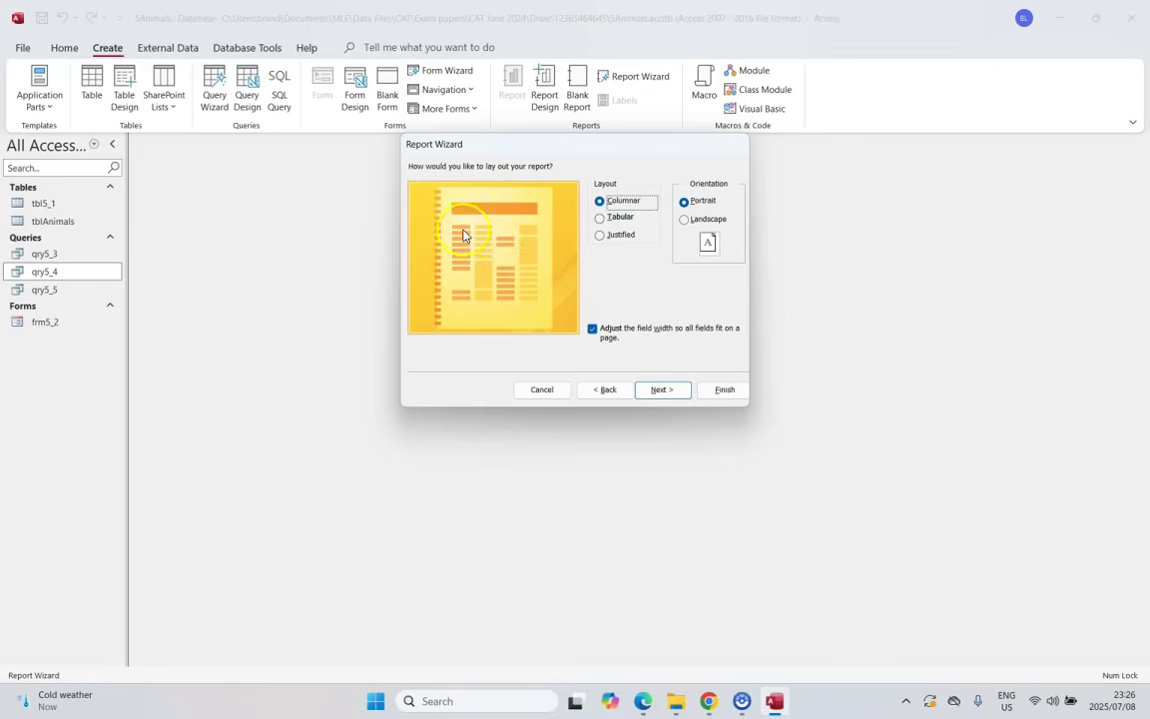
click(601, 217)
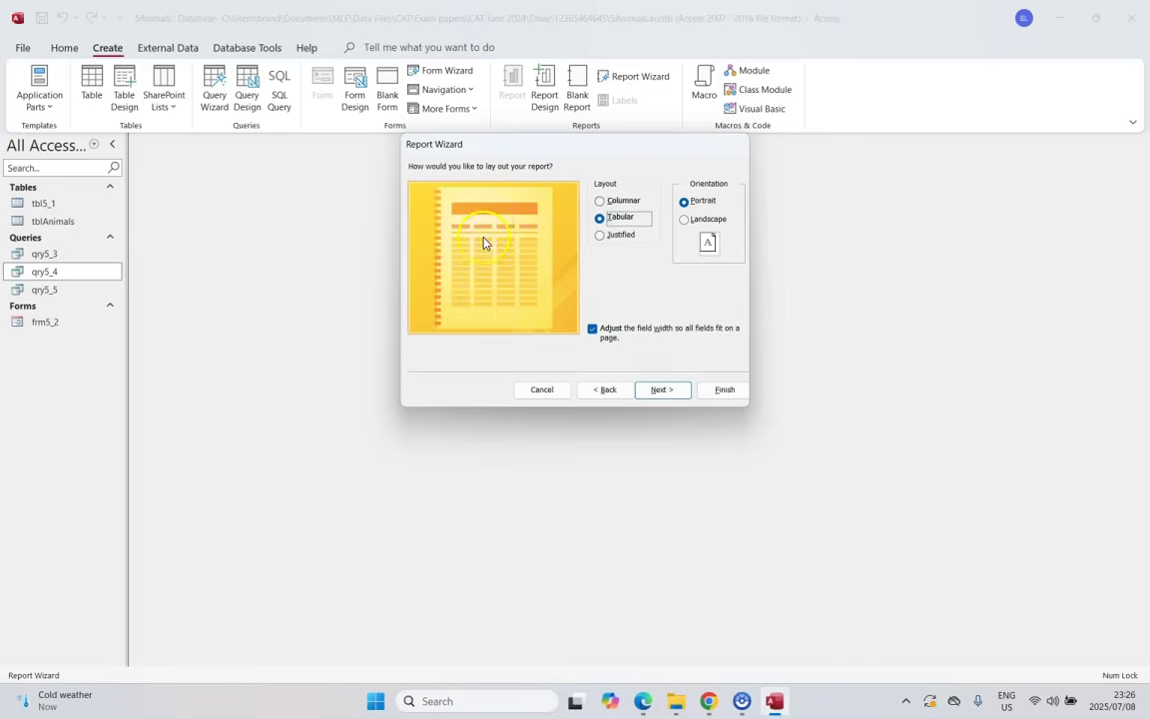
click(625, 201)
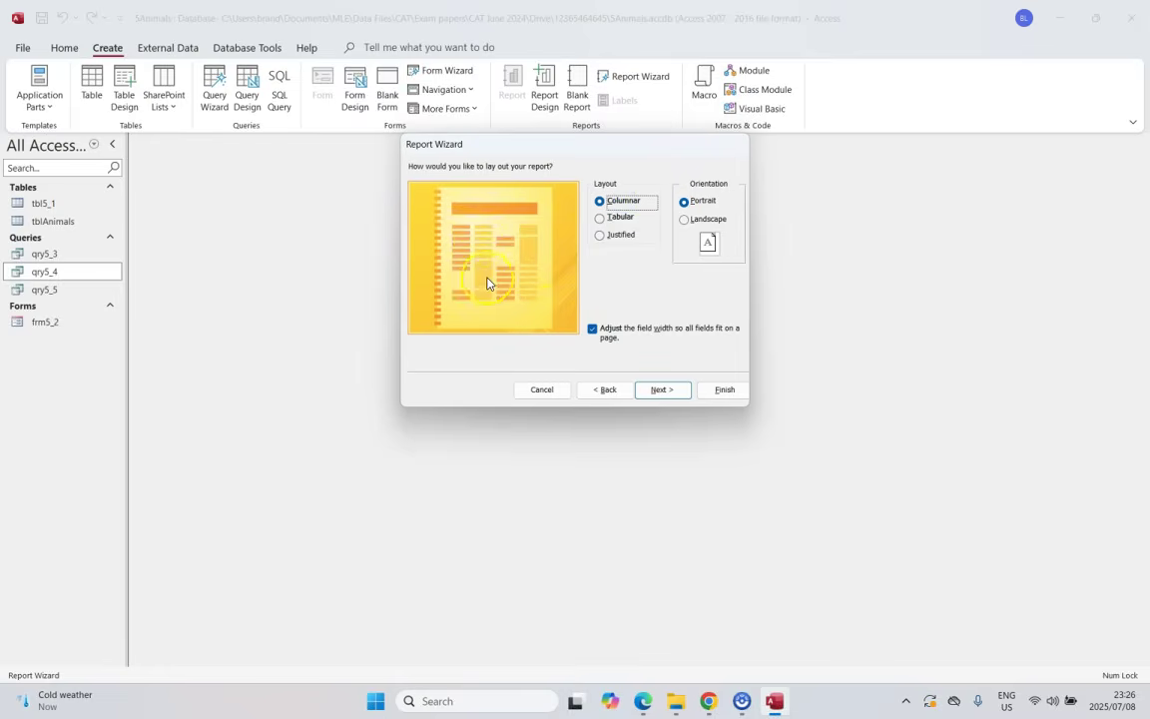
click(600, 236)
click(600, 201)
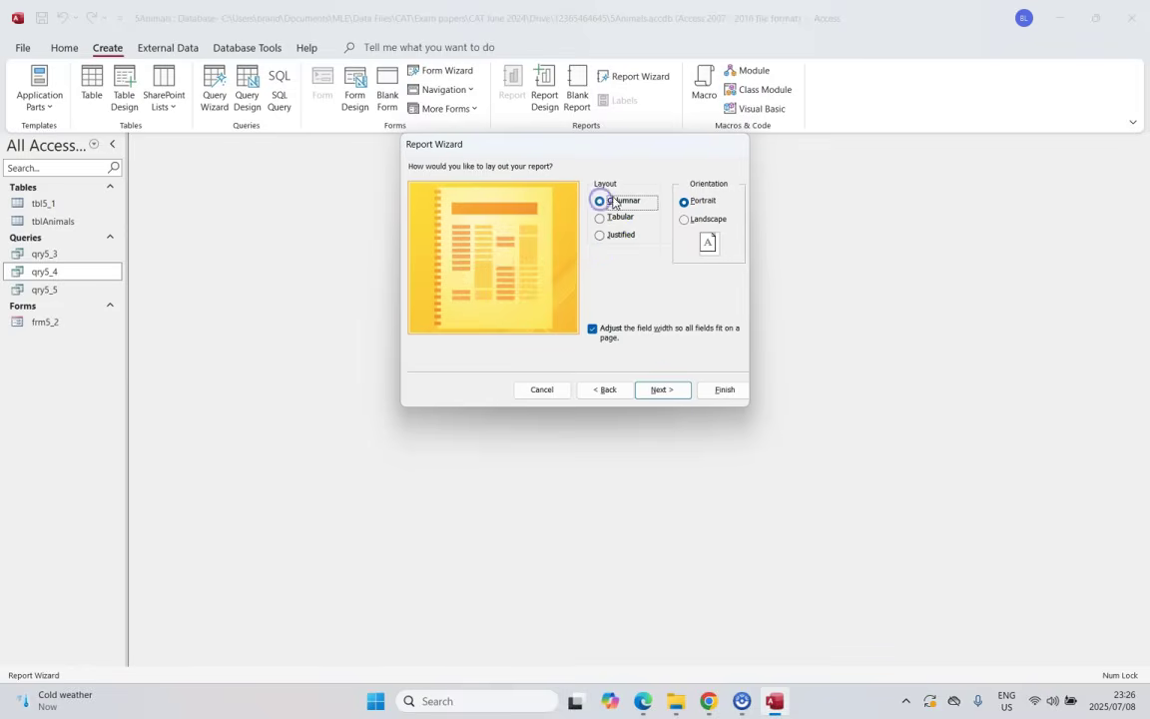
click(670, 390)
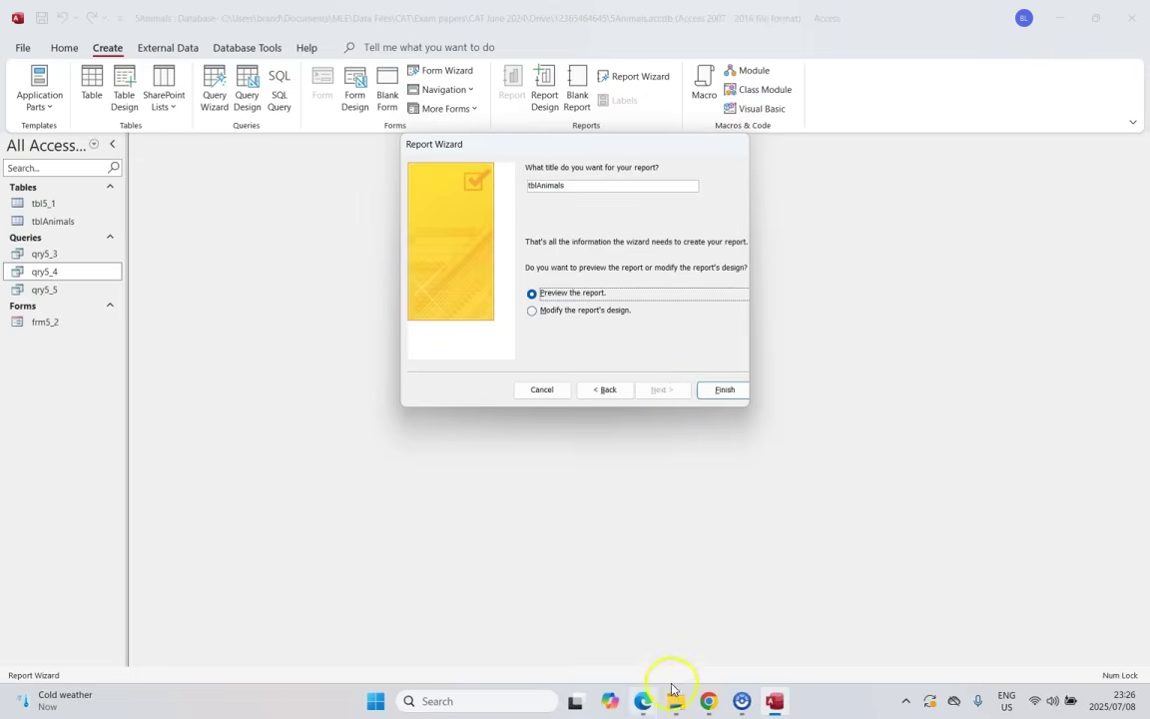
Copy the name rpt5_6 from the exam paper, use it as the report's title in Access and finish the wizard
click(642, 700)
drag(506, 226, 532, 227)
key(ctrl+c)
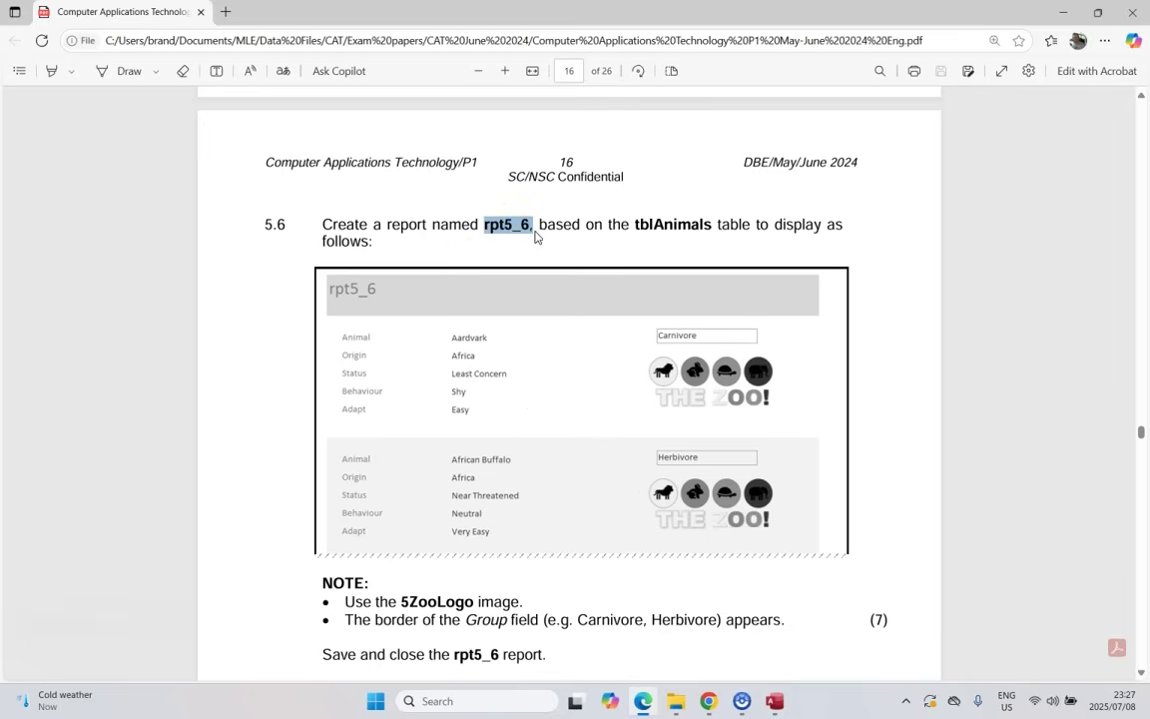
click(775, 701)
key(ctrl+v)
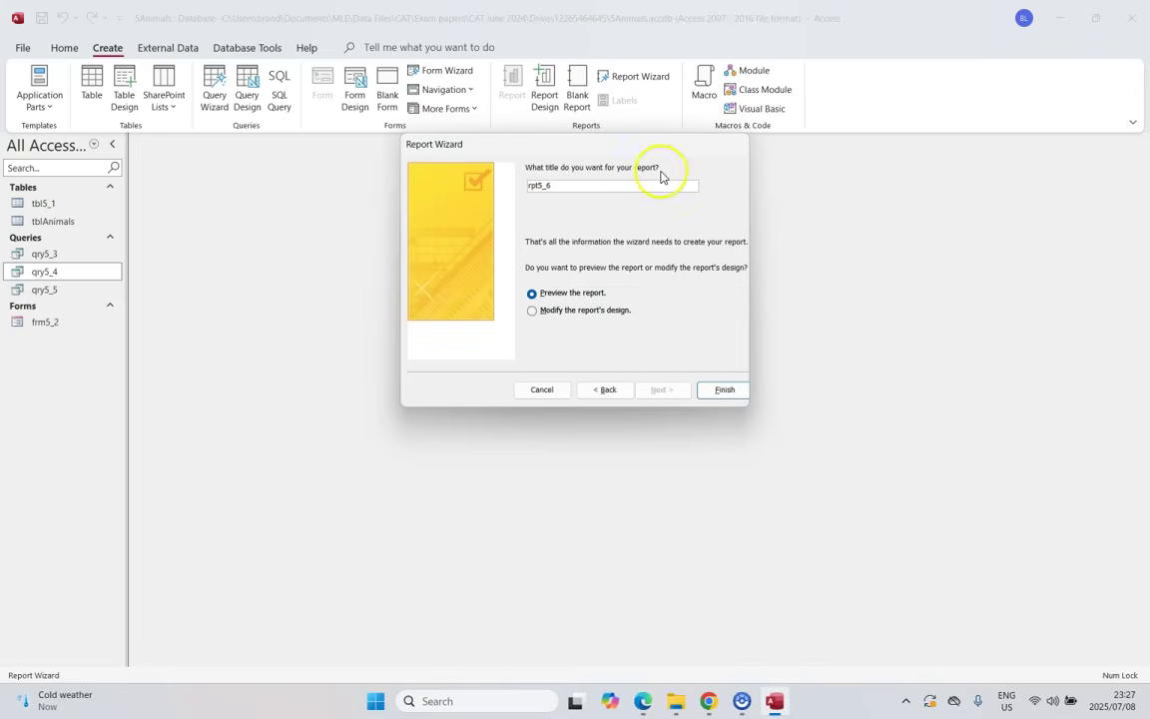
click(721, 390)
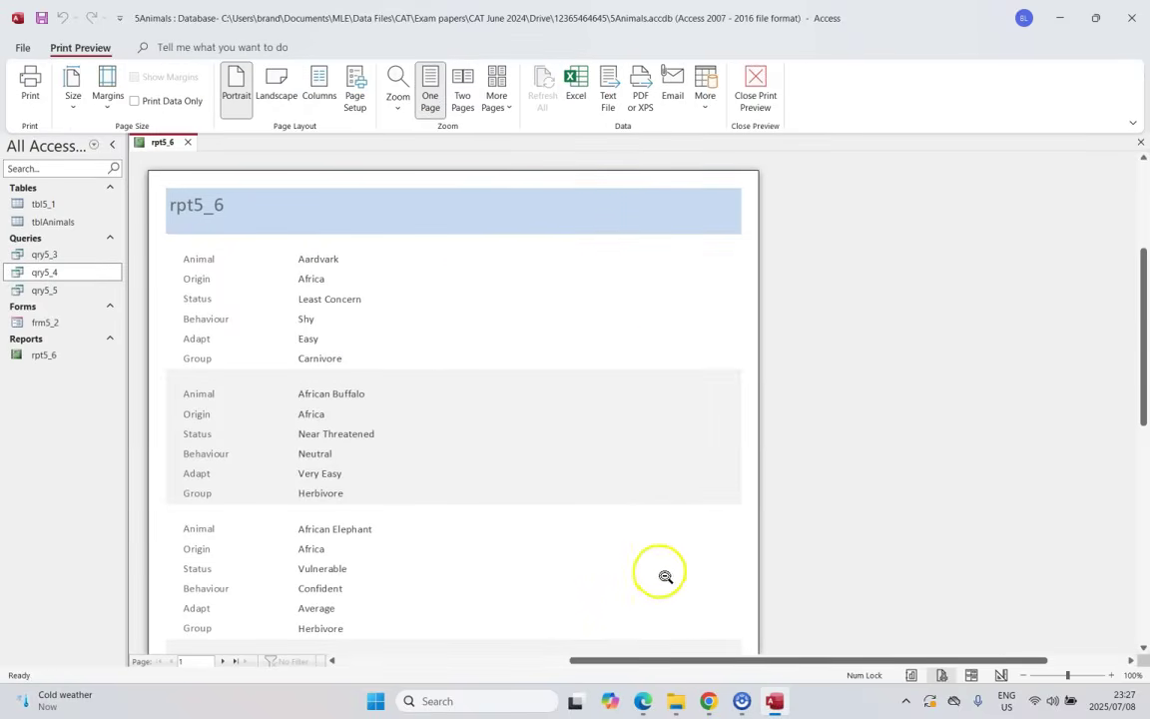
Compare the rpt5_6 preview in Access with the sample report in question 5.6 of the exam paper
click(644, 701)
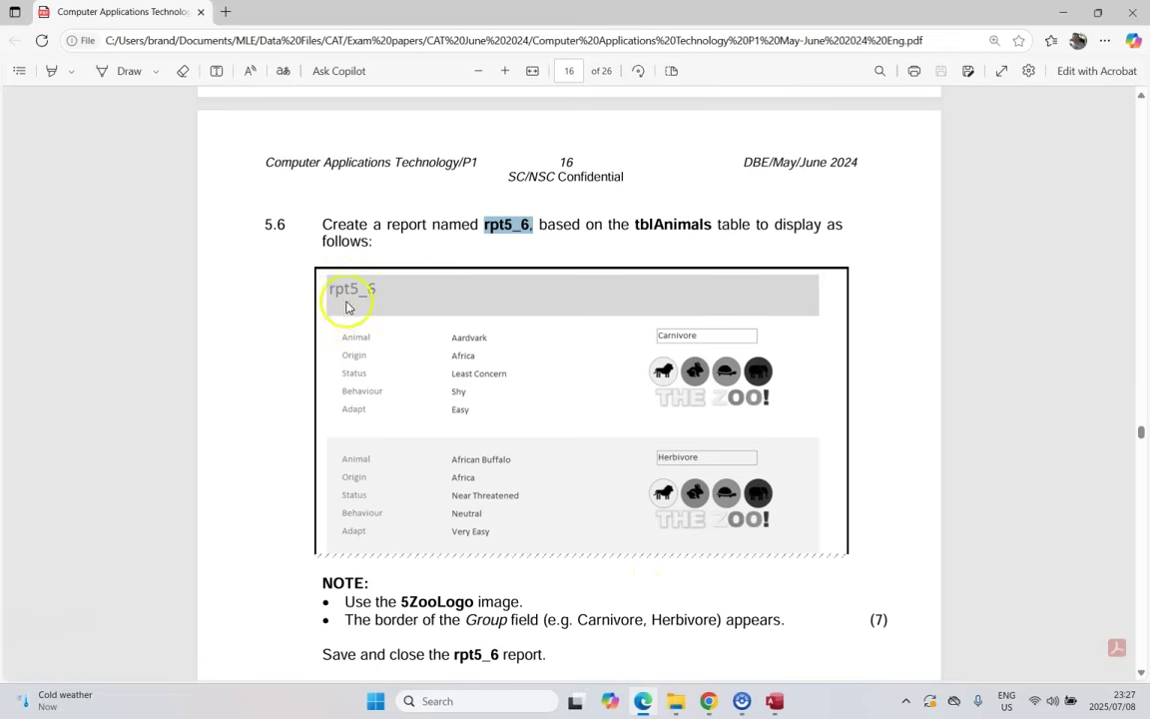
click(775, 700)
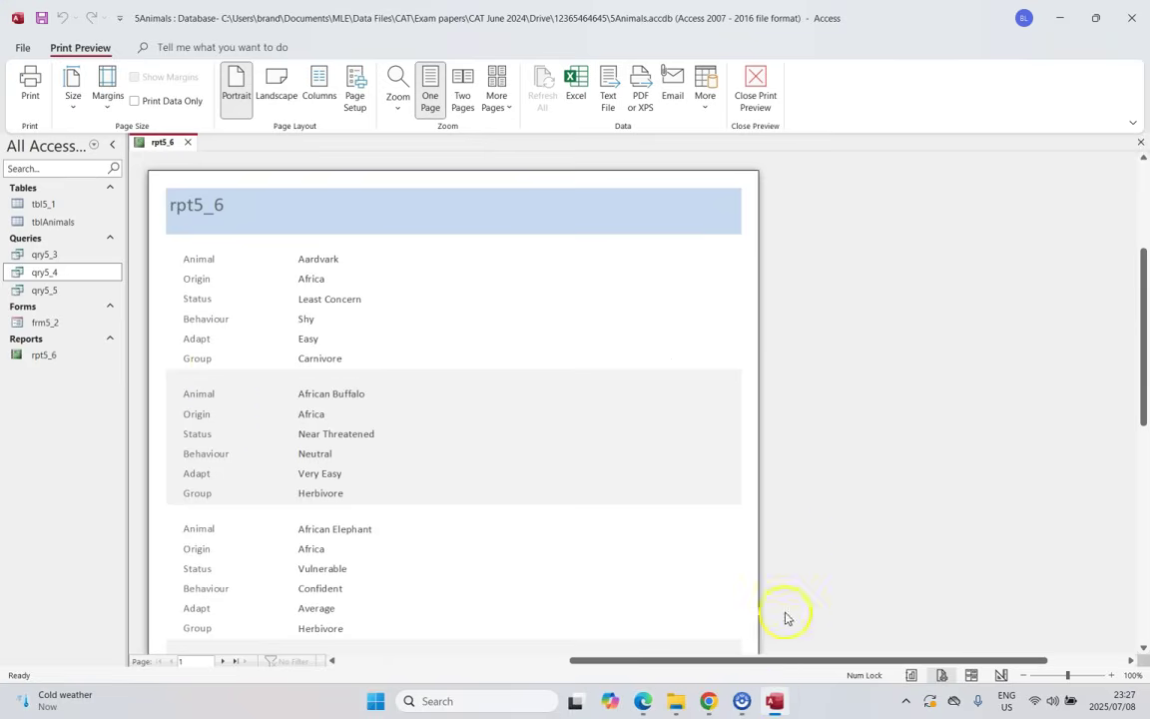
click(778, 701)
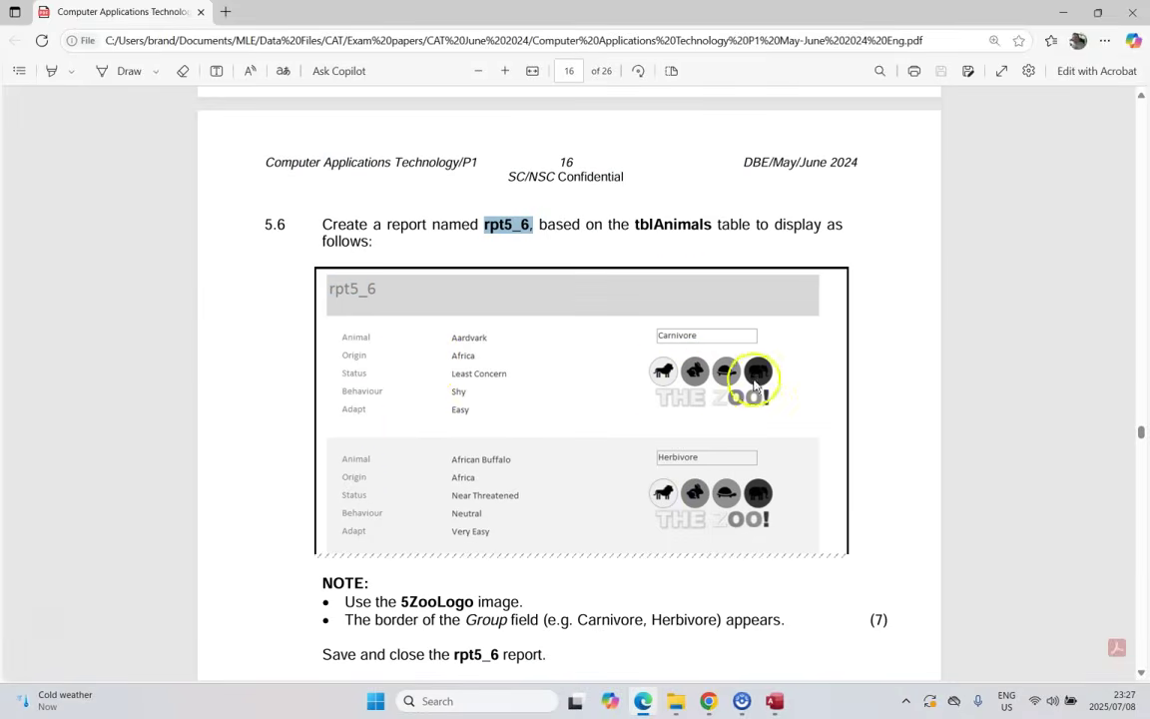
click(774, 702)
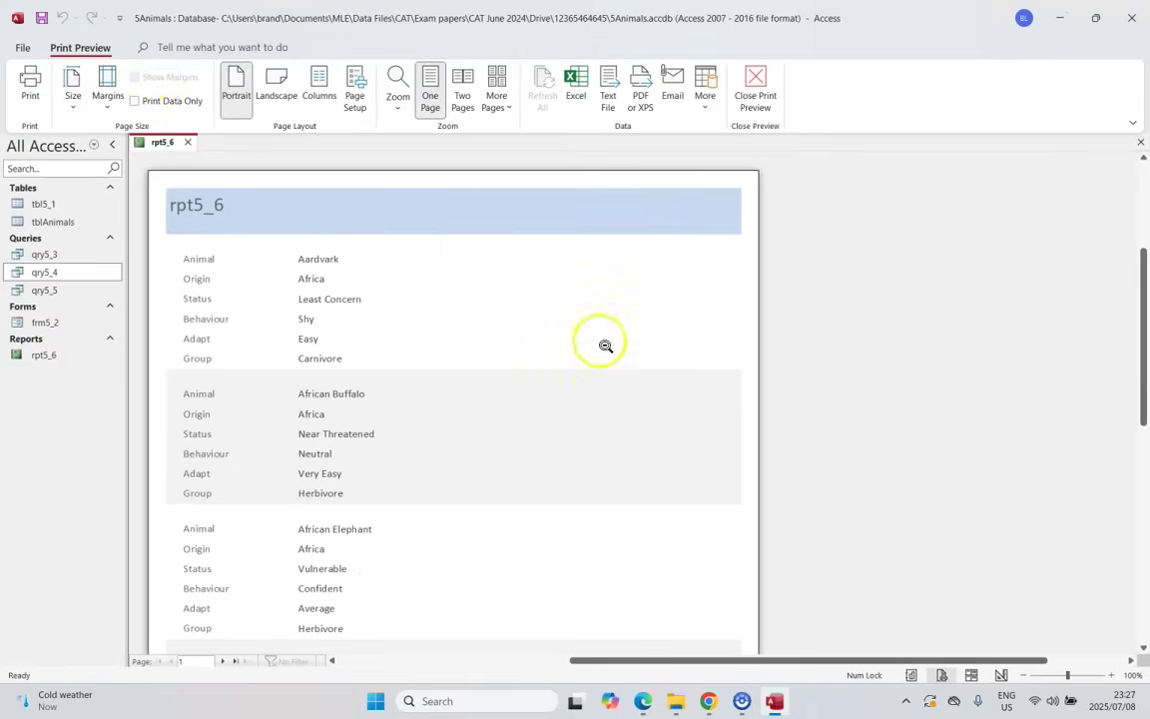
Return rpt5_6 to its design, check the sample in question 5.6 and delete the Group label from the Detail section
click(755, 101)
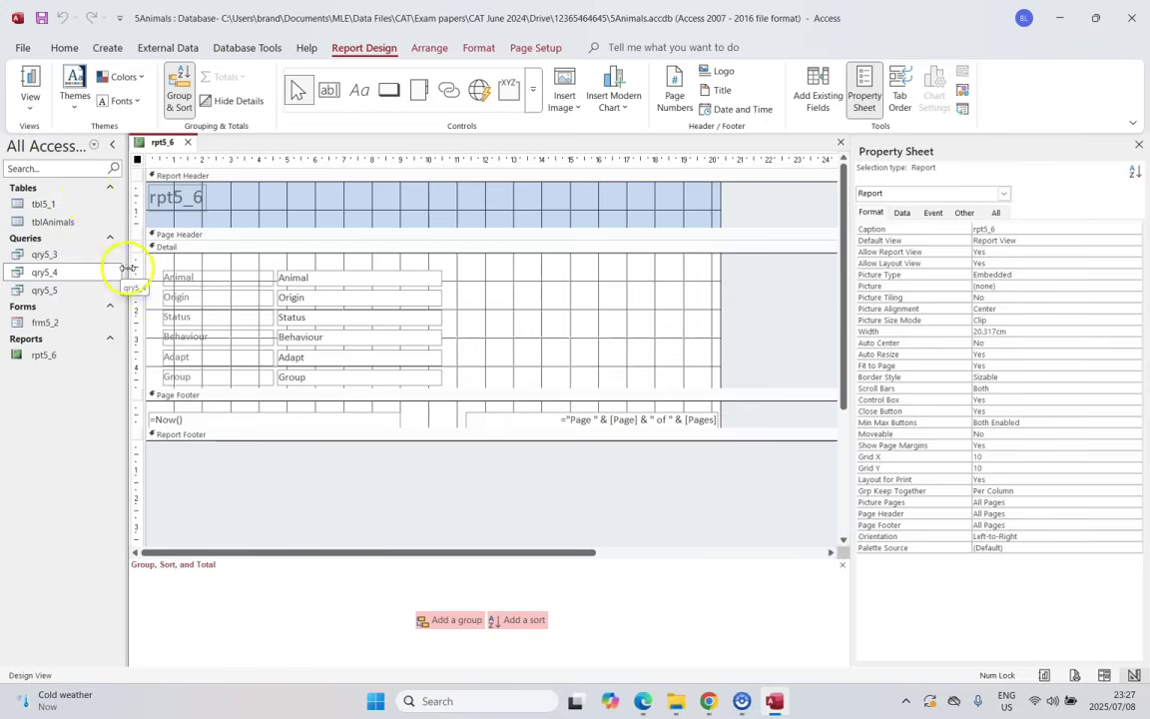
click(190, 377)
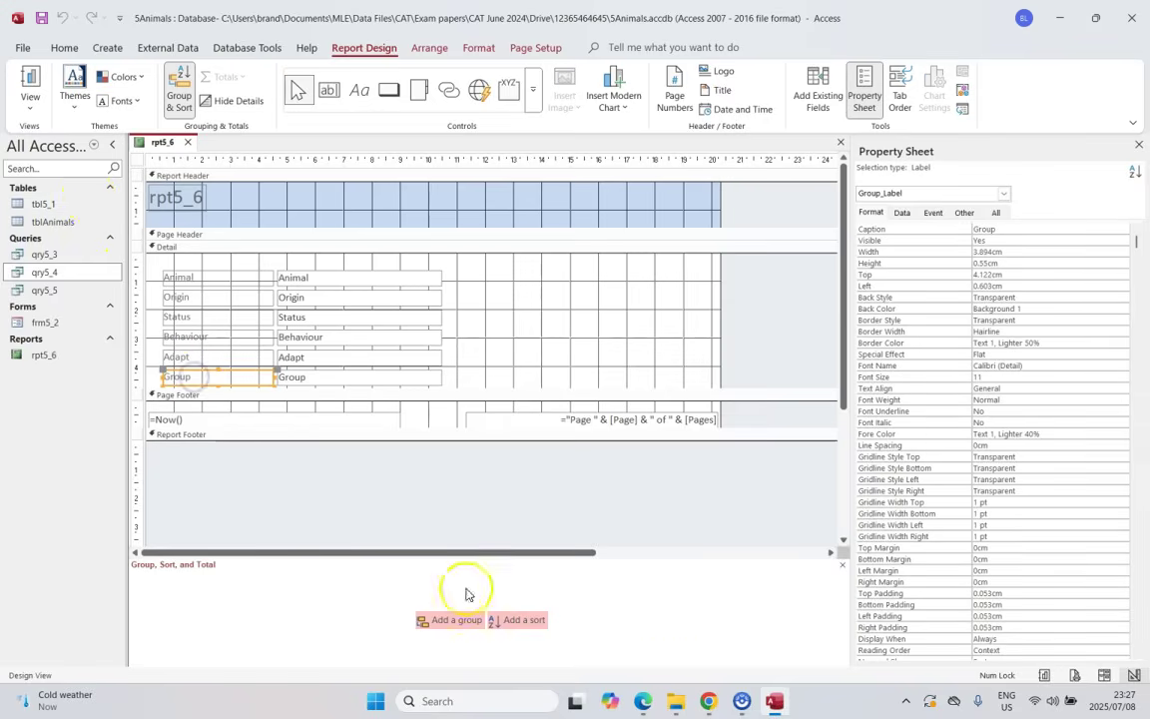
click(642, 700)
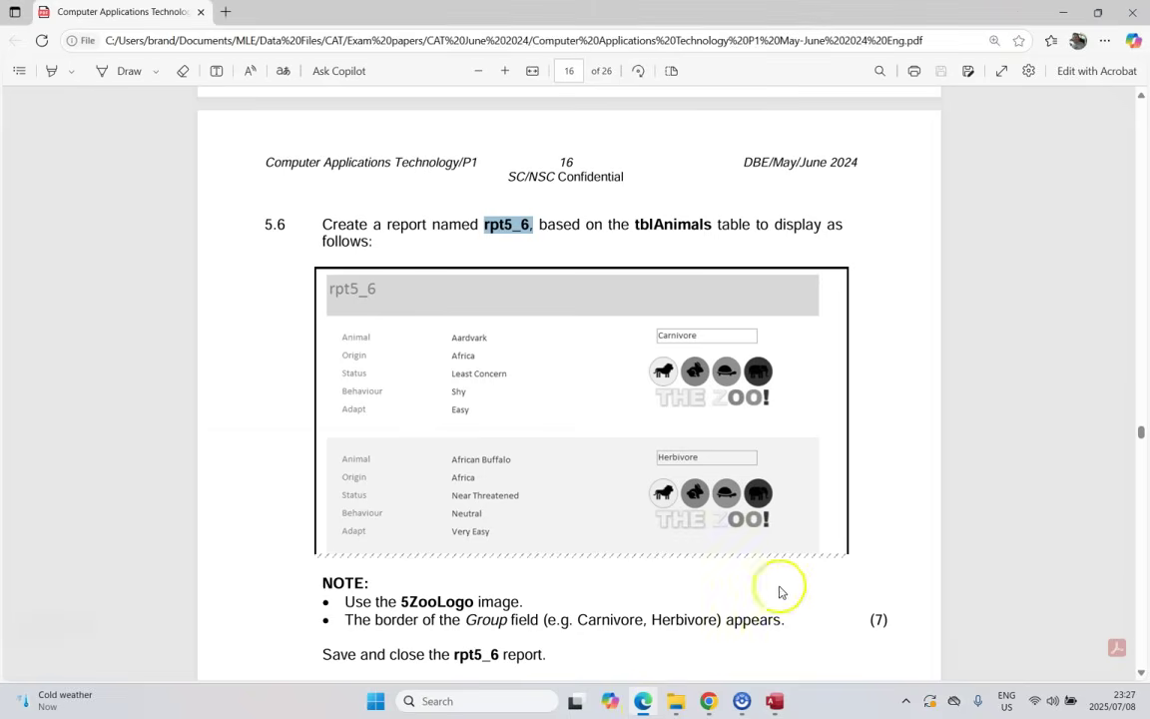
click(774, 701)
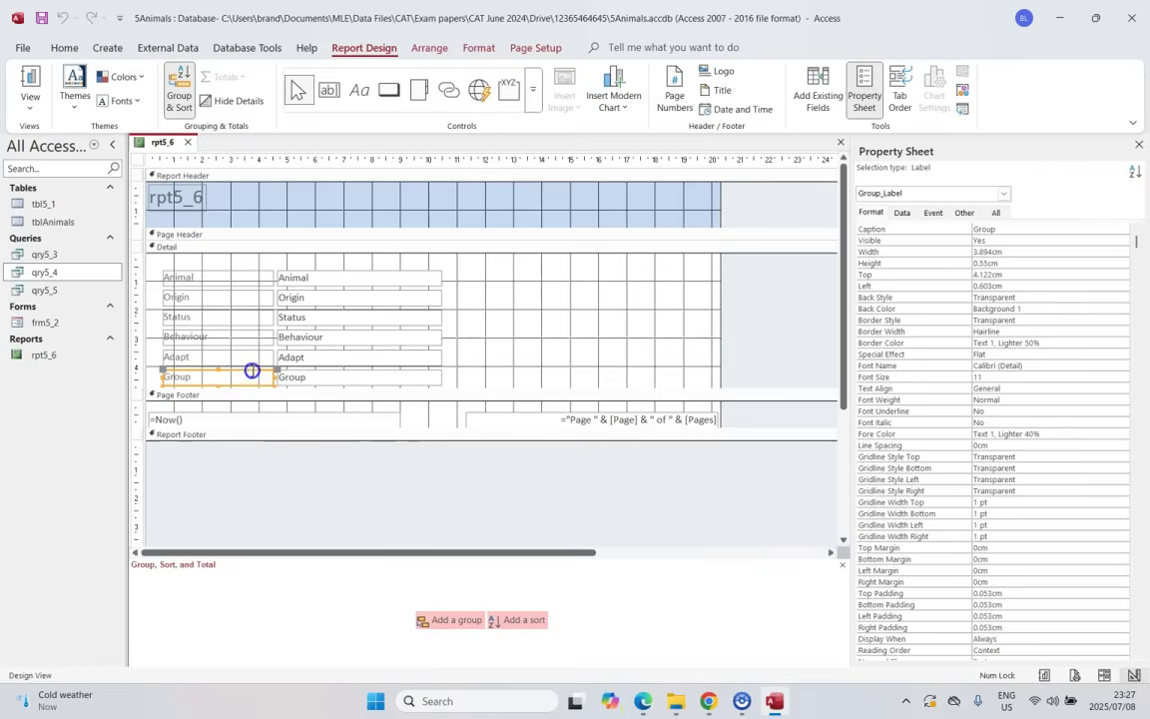
key(Delete)
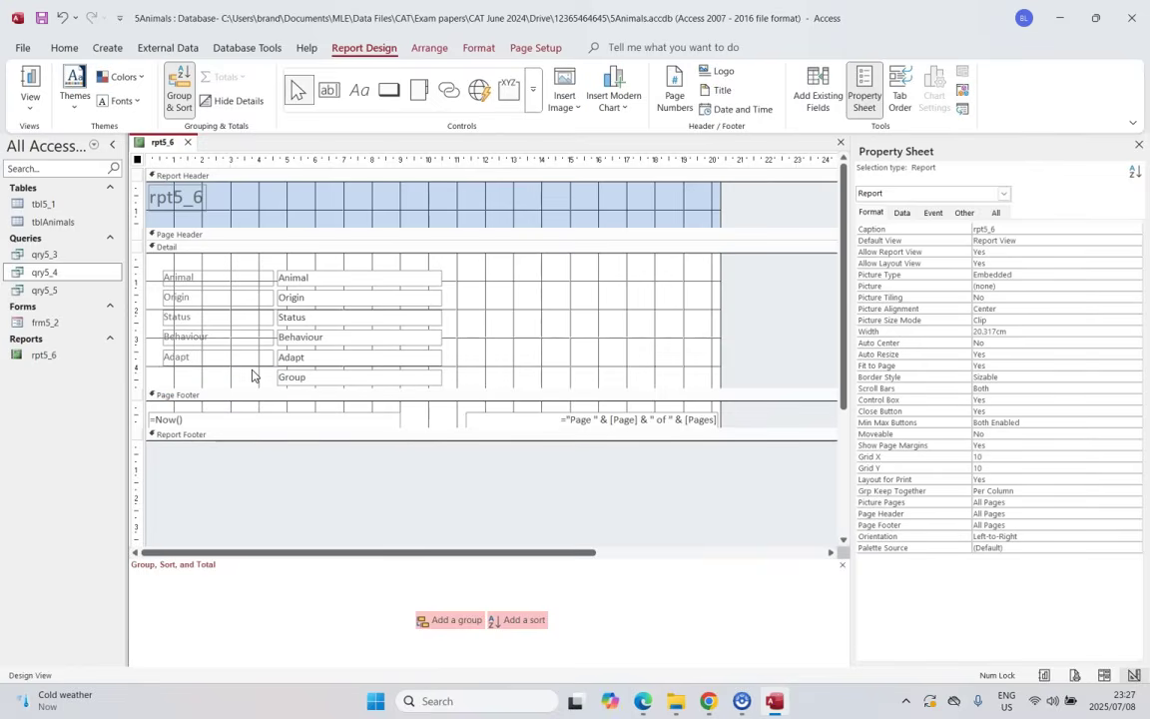
Move the Group text box beside the Animal field, about 14 cm from the left and 0.7 cm from the top, and check the exam sample
click(304, 378)
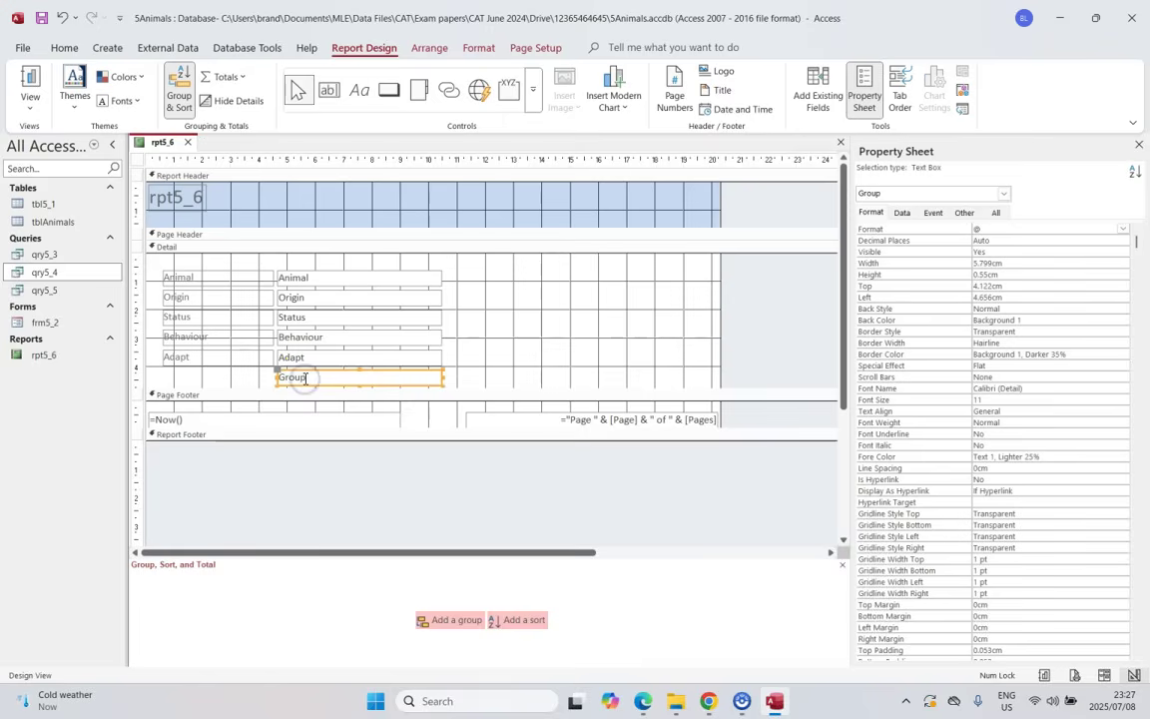
drag(325, 374, 589, 271)
click(623, 624)
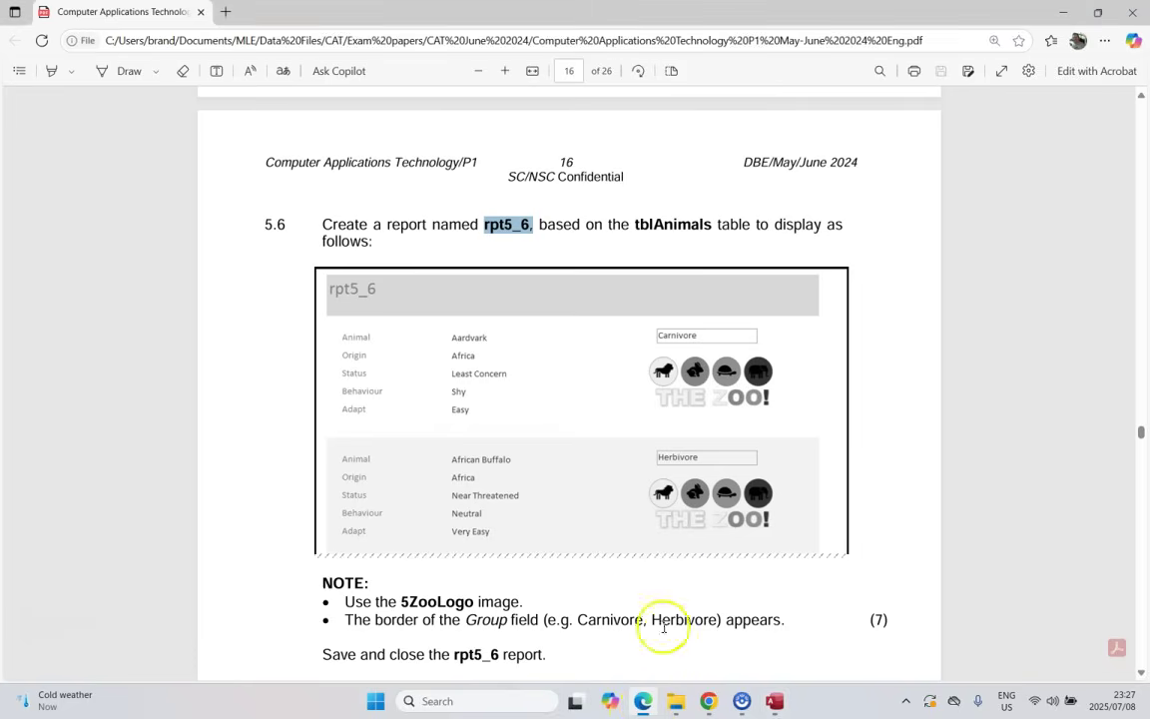
click(788, 703)
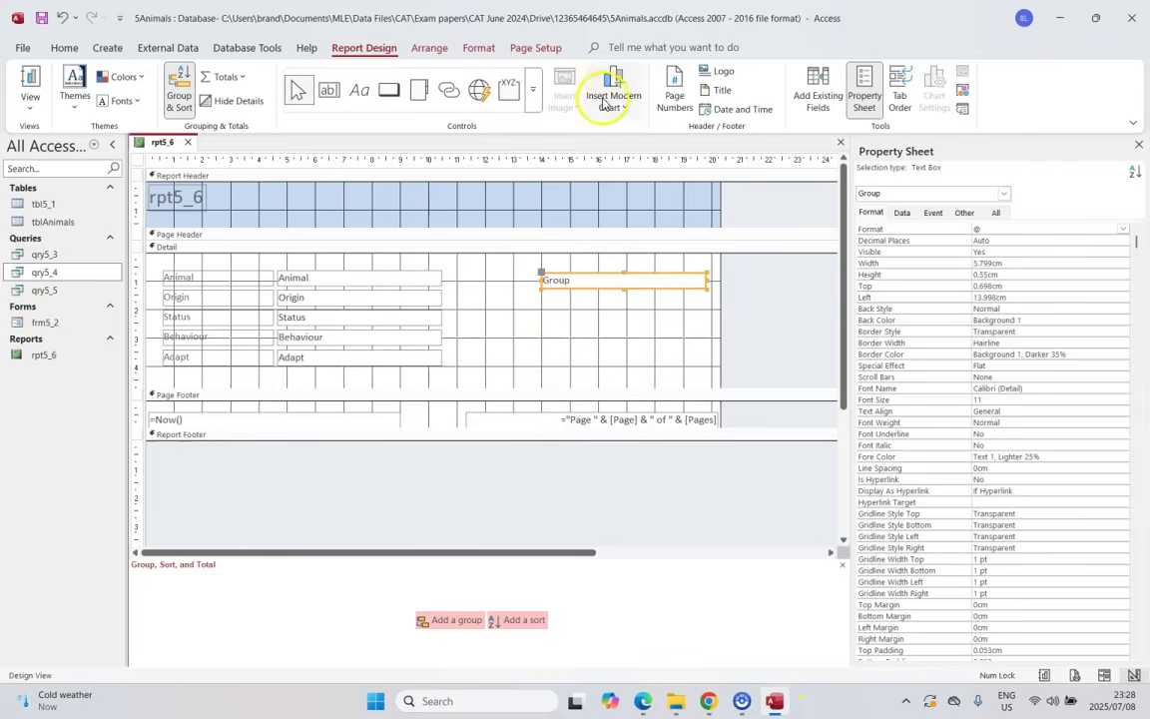
Insert the 5ZooLogo image directly below the Group field in the Detail section, sized about 6.6 by 3.2 cm
click(583, 325)
click(576, 109)
click(586, 132)
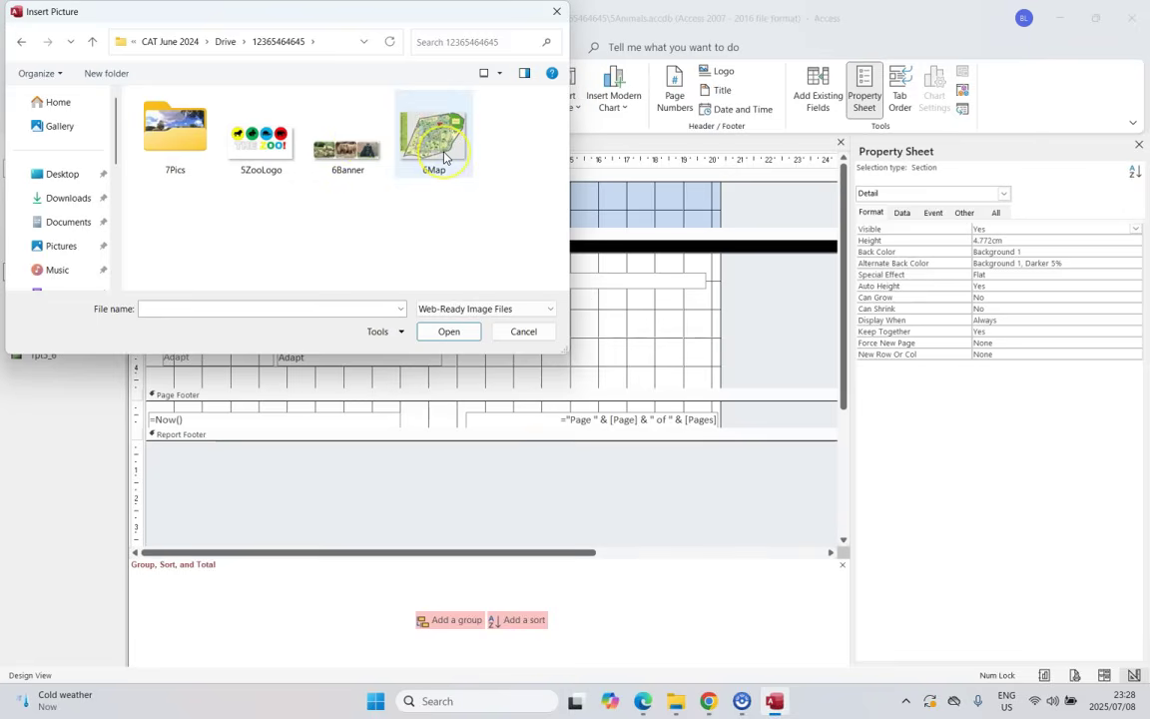
click(247, 178)
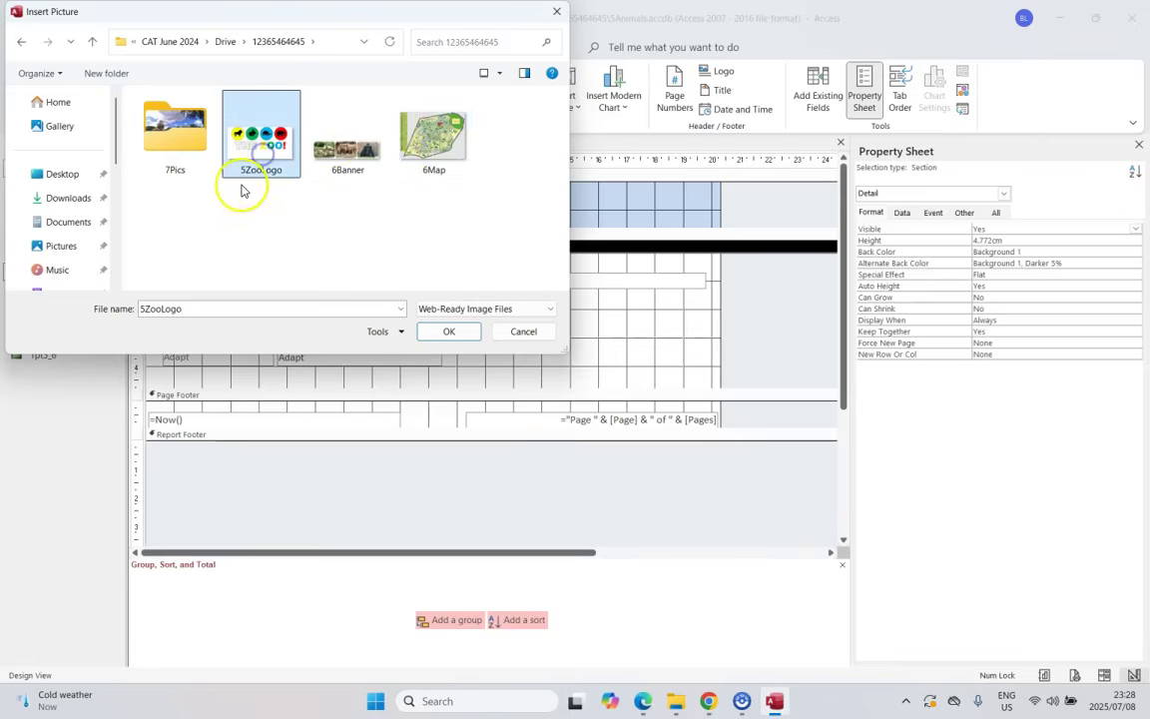
click(643, 701)
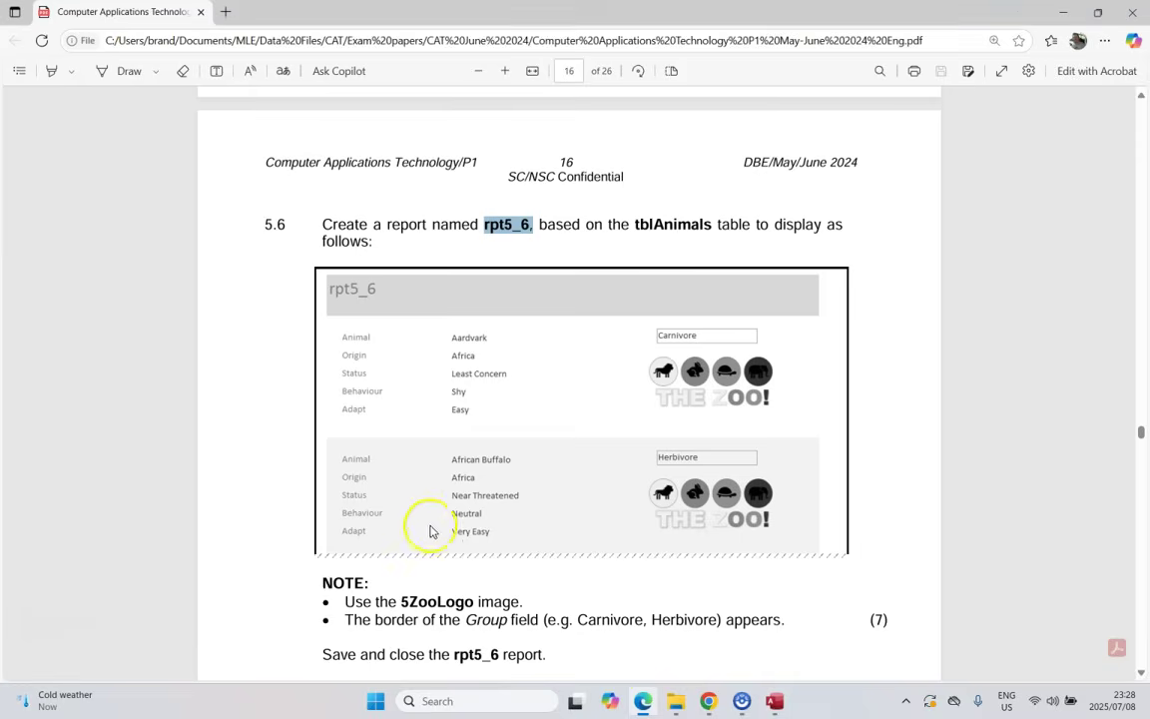
click(773, 700)
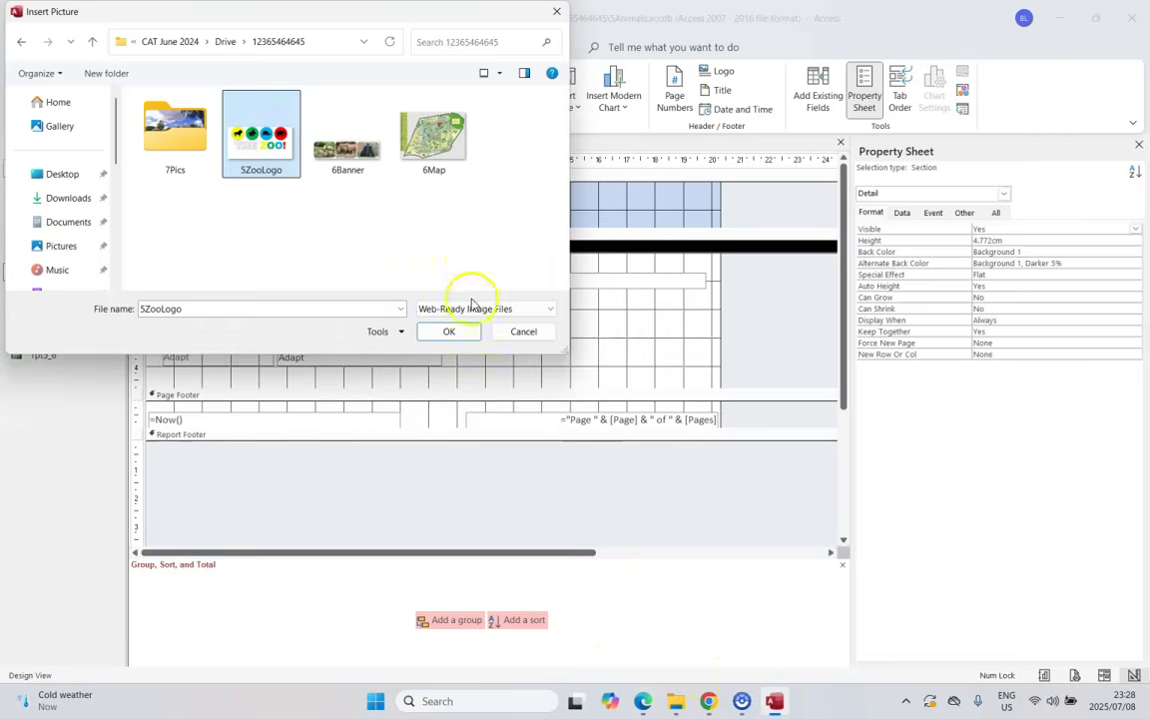
click(449, 331)
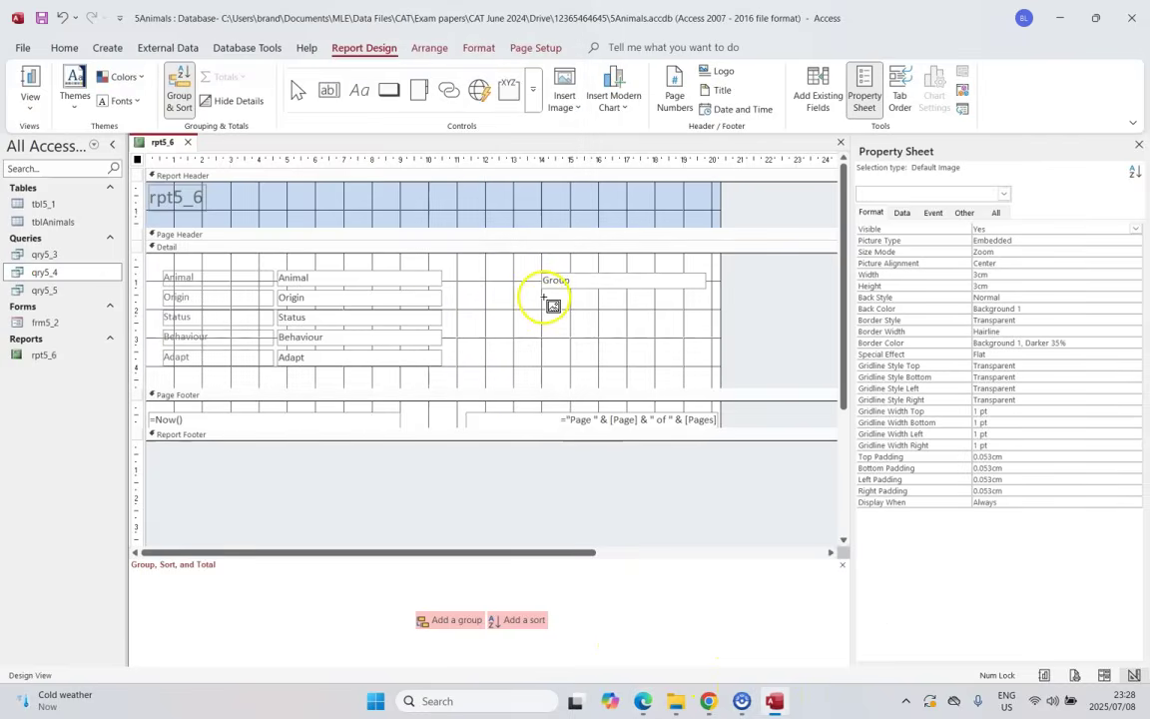
drag(545, 296, 709, 373)
drag(628, 378, 518, 387)
drag(600, 347, 608, 339)
Compare the layout with the exam paper's sample, preview rpt5_6 as printed in Access and return to its design
click(642, 701)
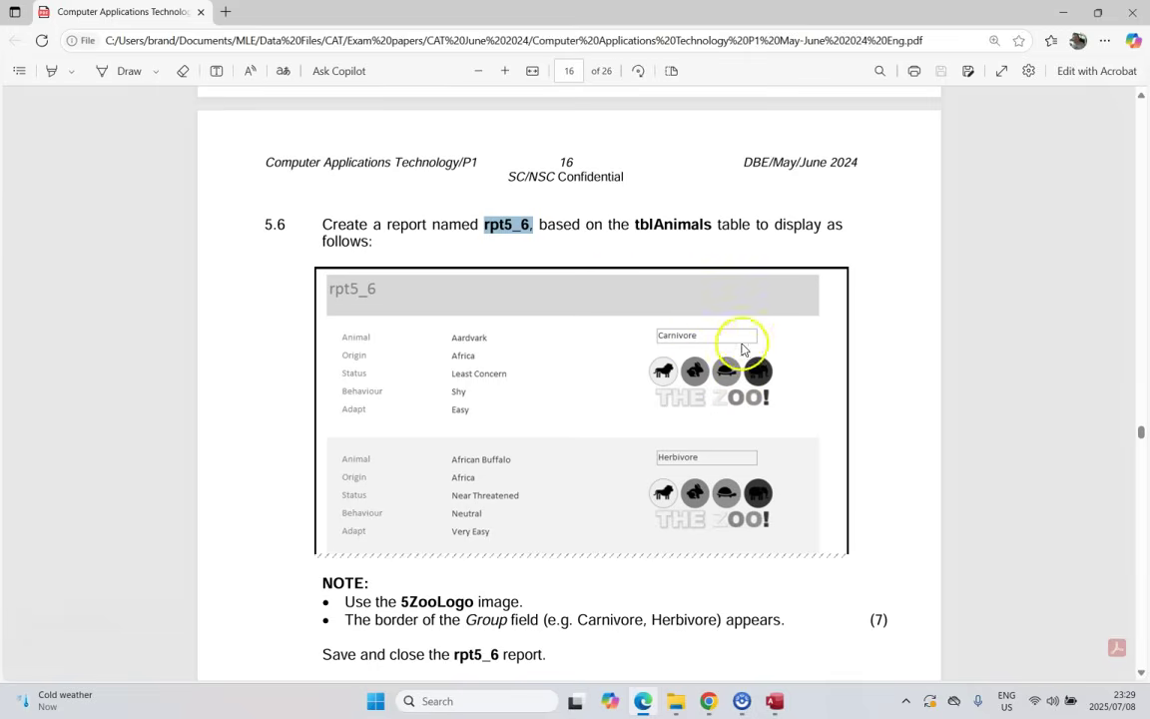
key(alt+Tab)
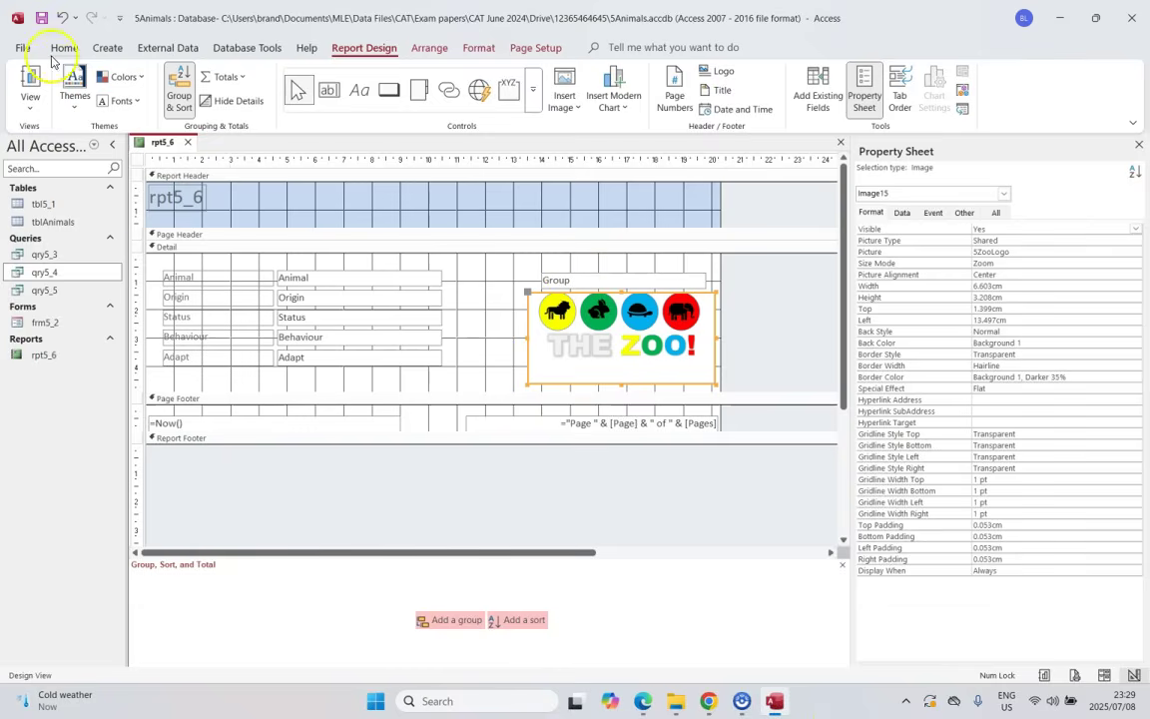
click(30, 99)
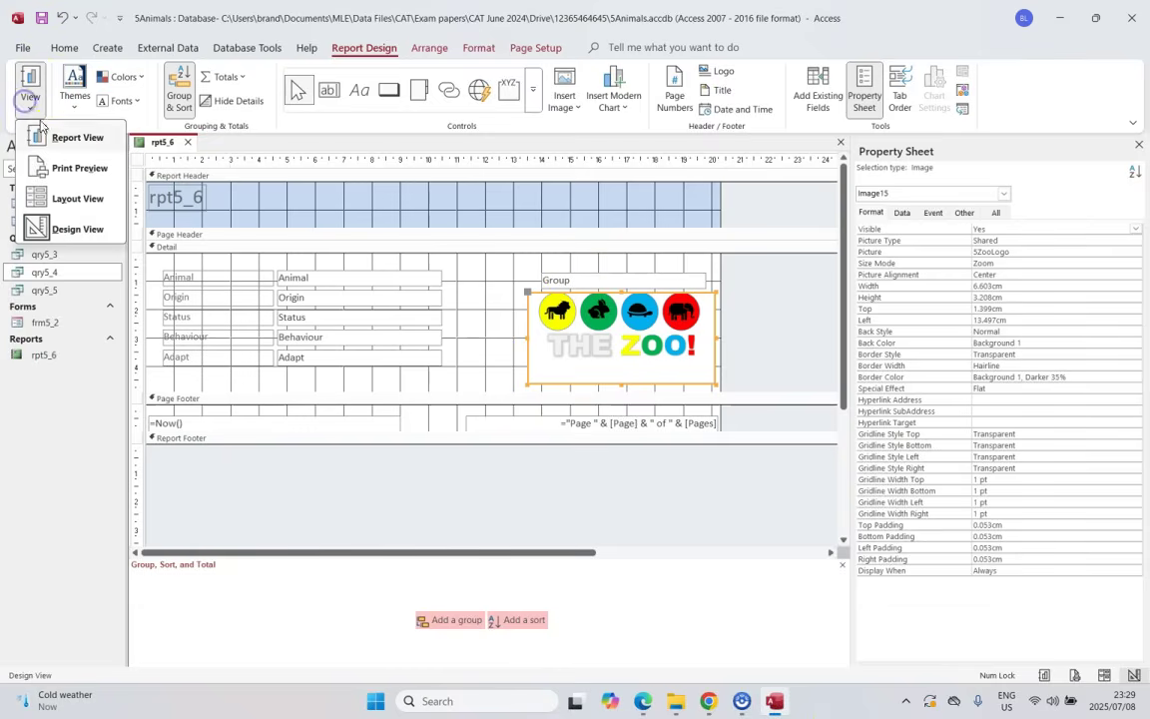
click(78, 166)
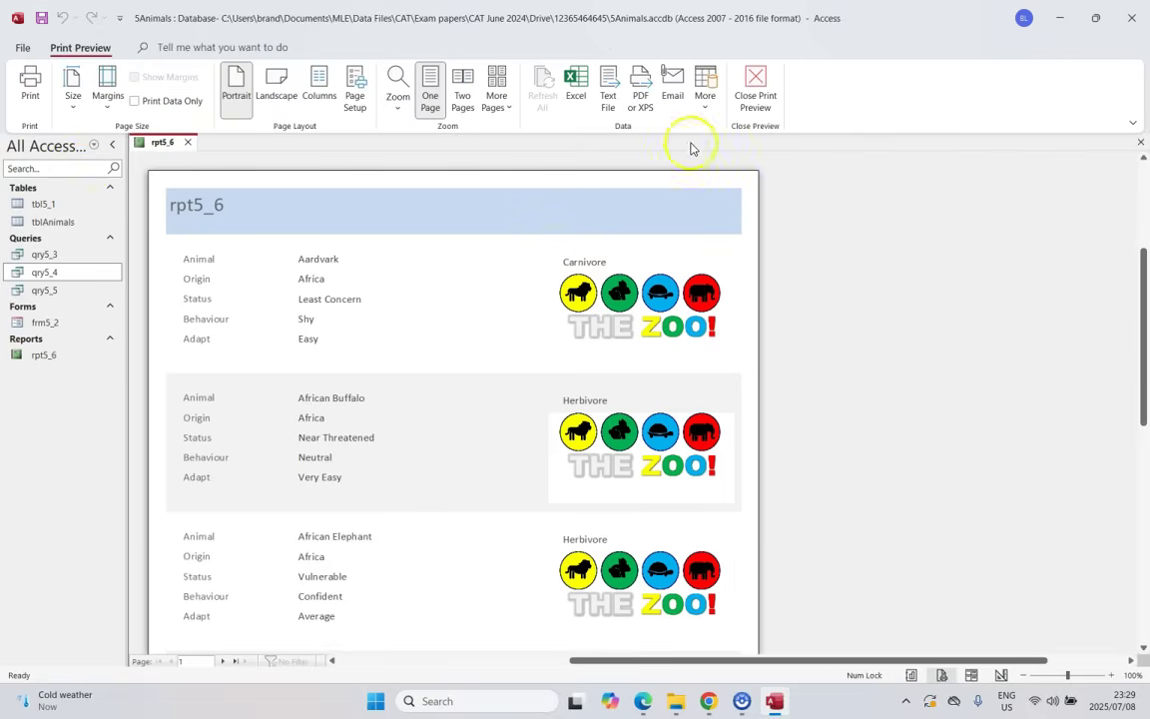
click(754, 100)
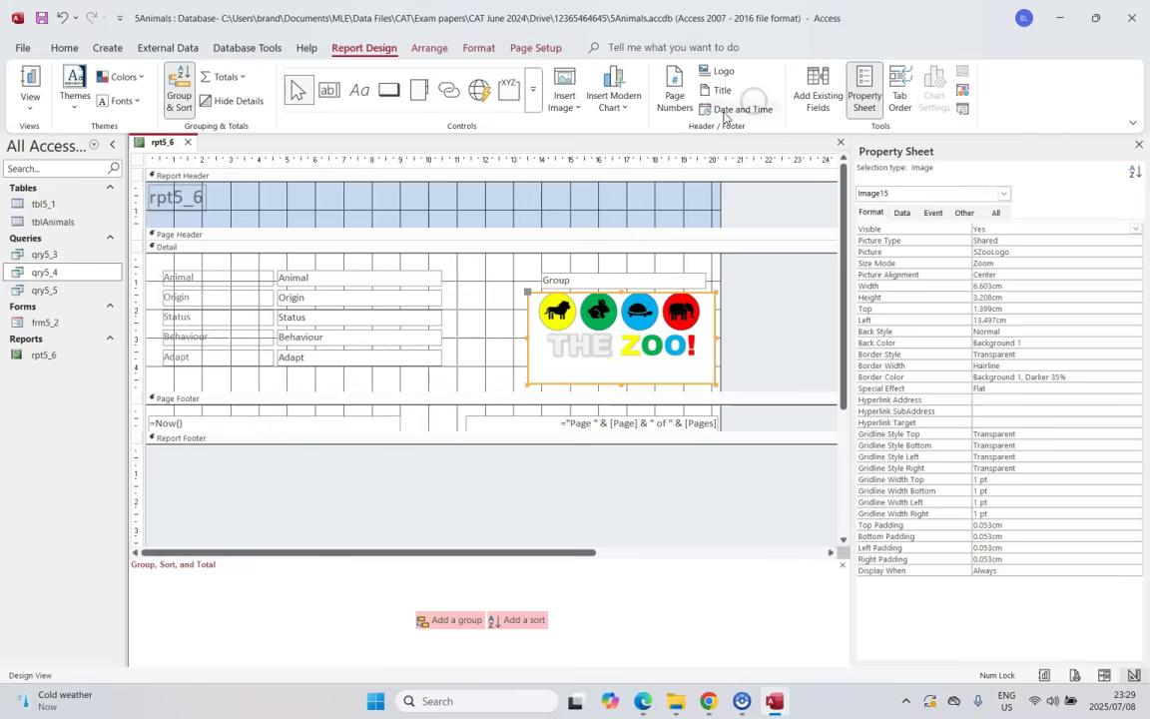
Set the Group text box's border style to Solid
click(589, 278)
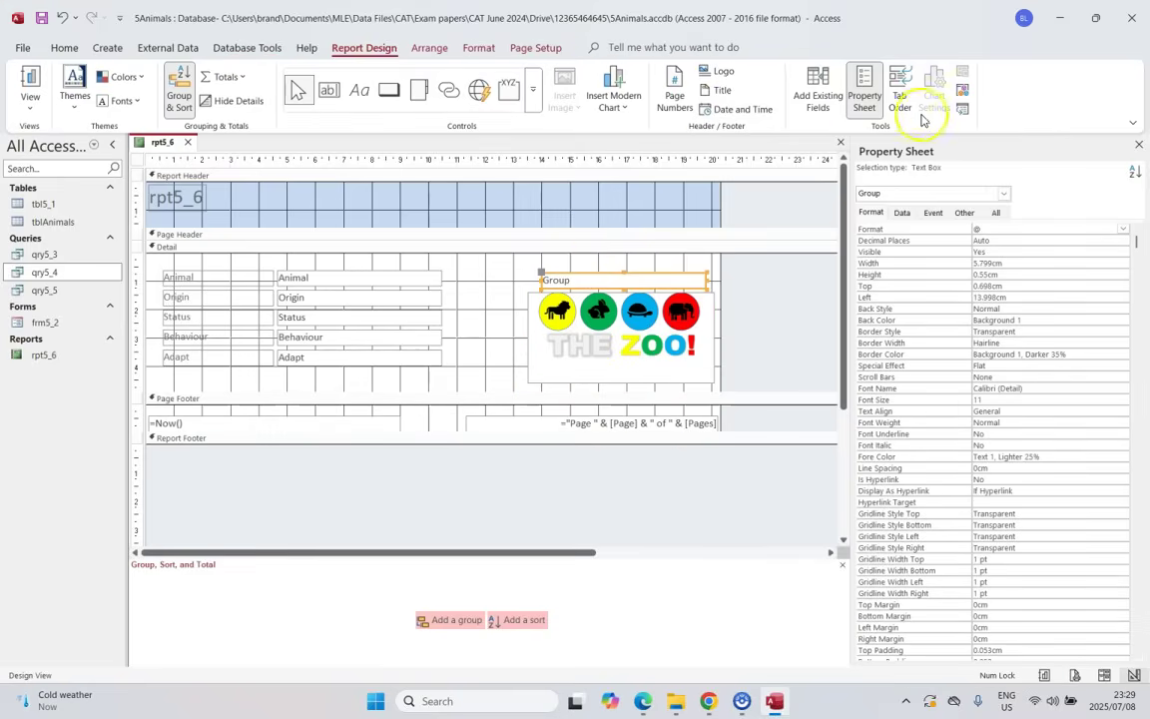
click(478, 47)
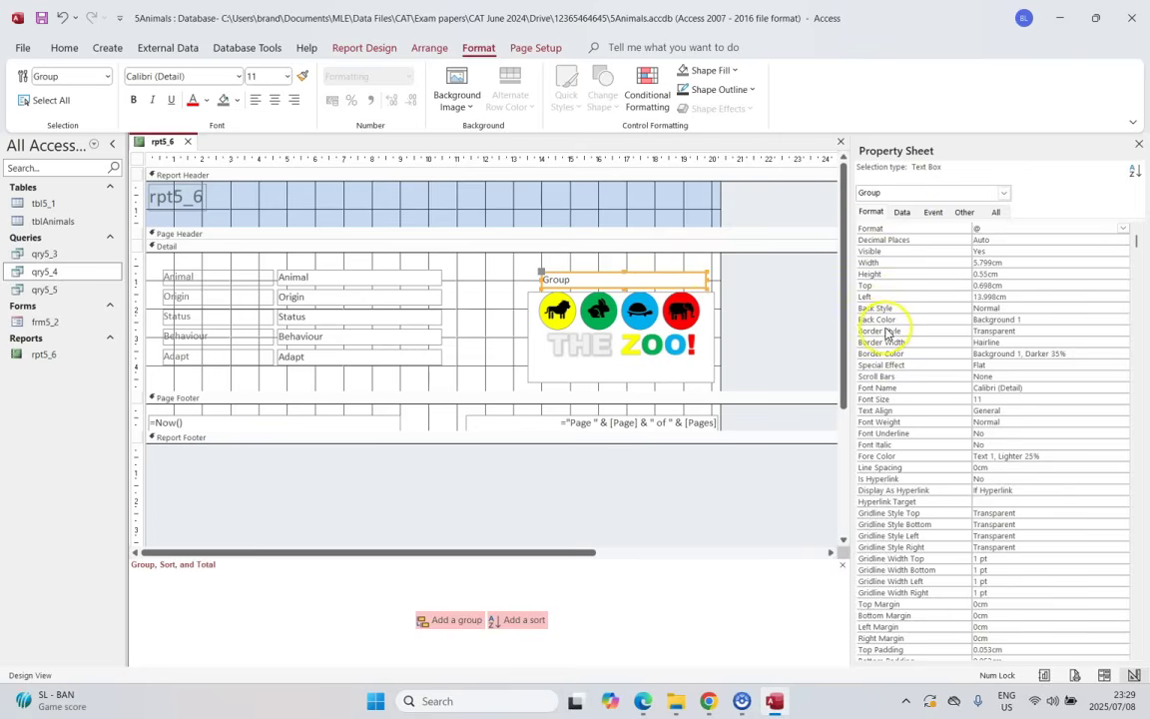
click(1025, 332)
click(1123, 330)
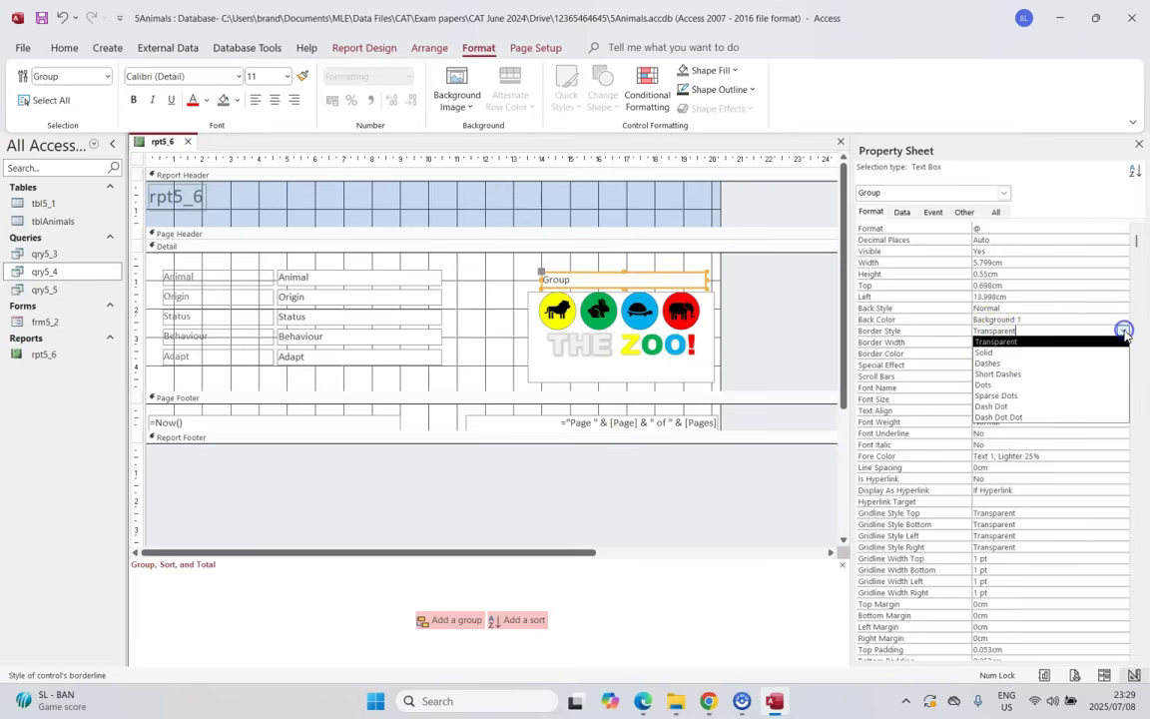
click(1099, 353)
click(778, 297)
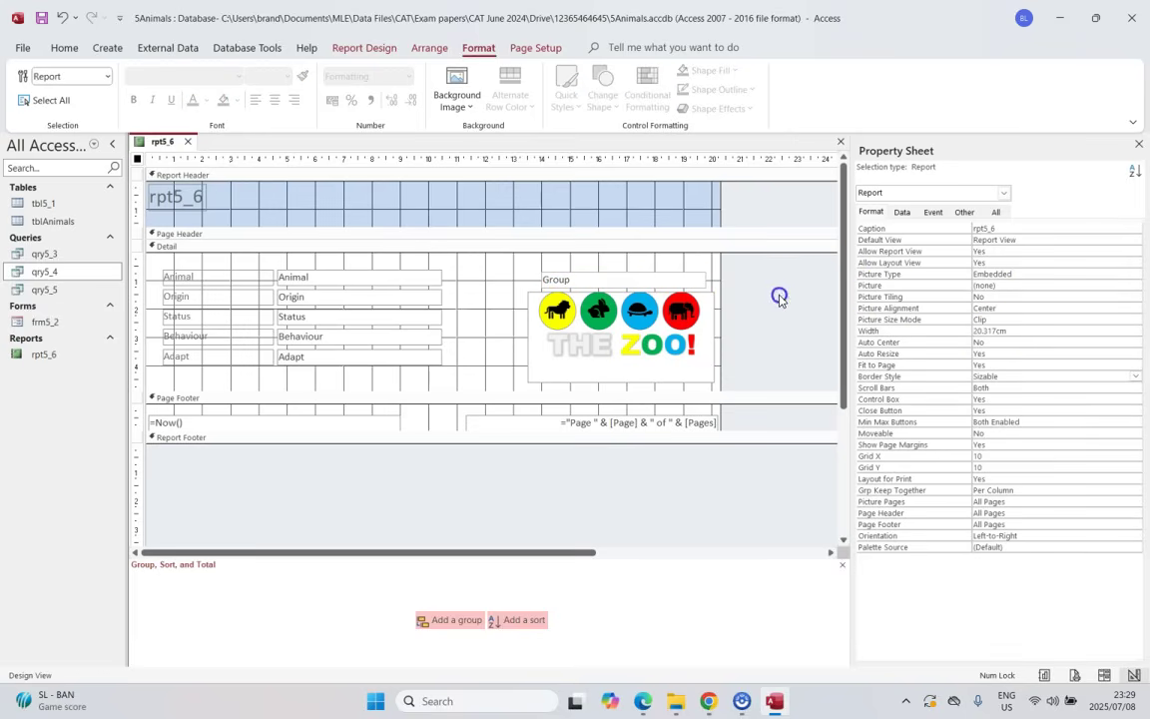
Display rpt5_6 as a finished report, compare its records with the sample in question 5.6 and return to its design
click(63, 47)
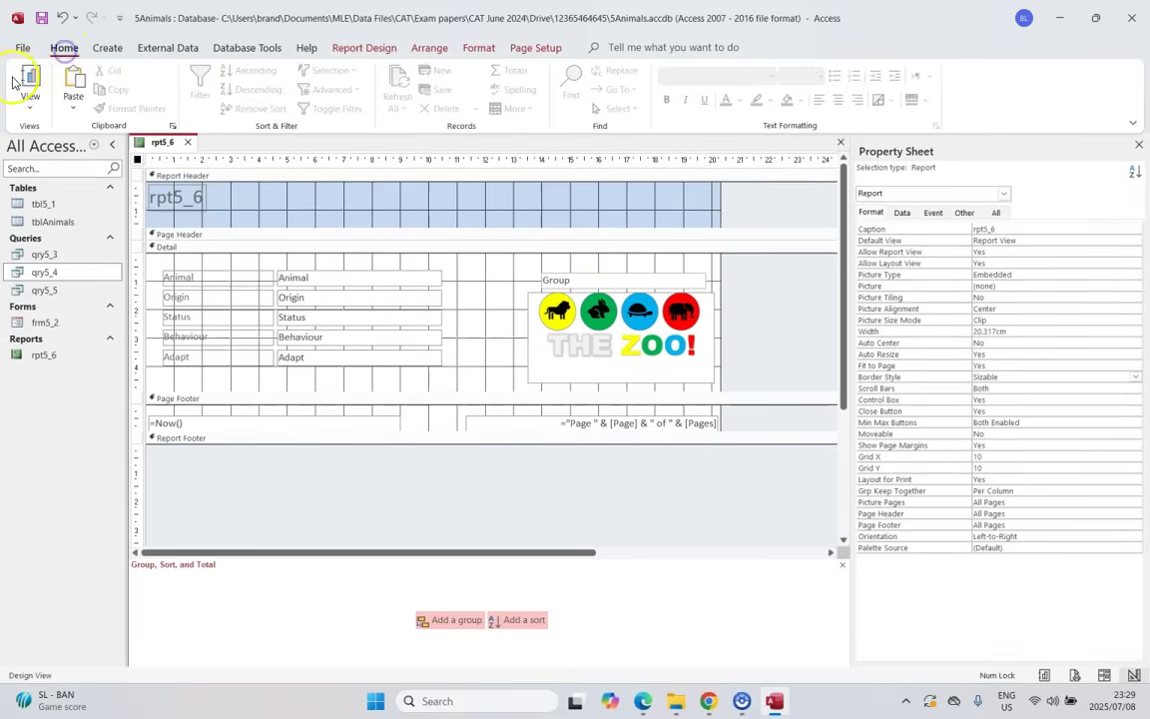
click(30, 95)
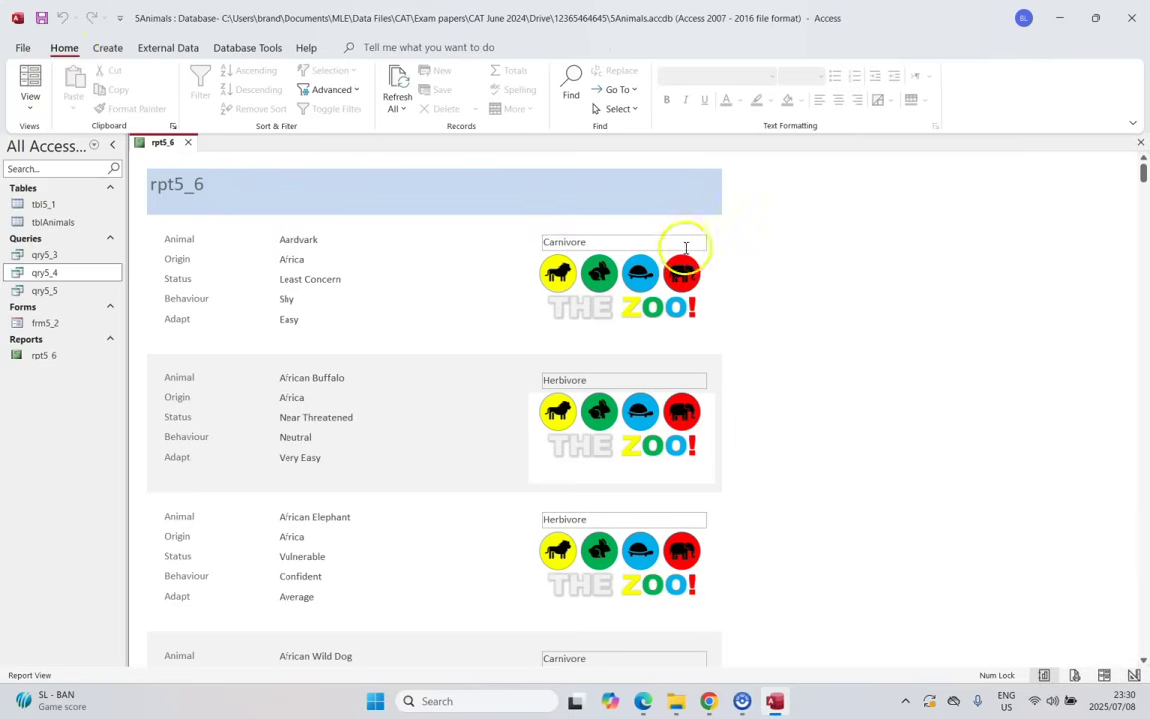
click(649, 701)
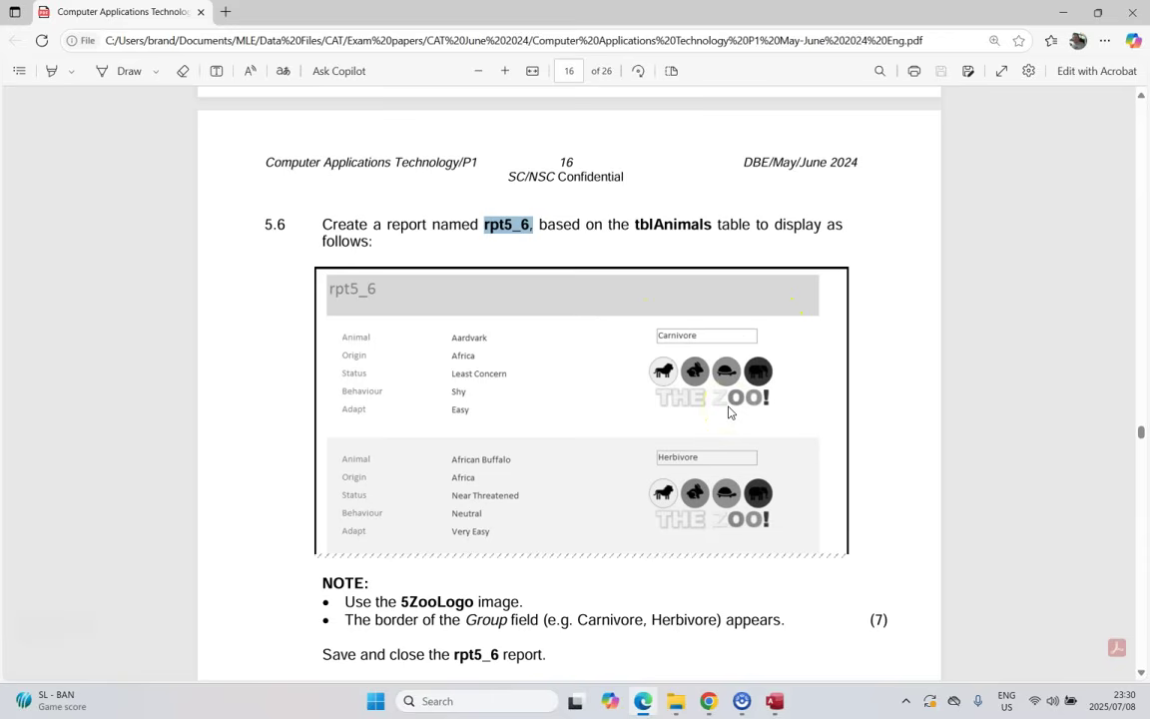
click(773, 701)
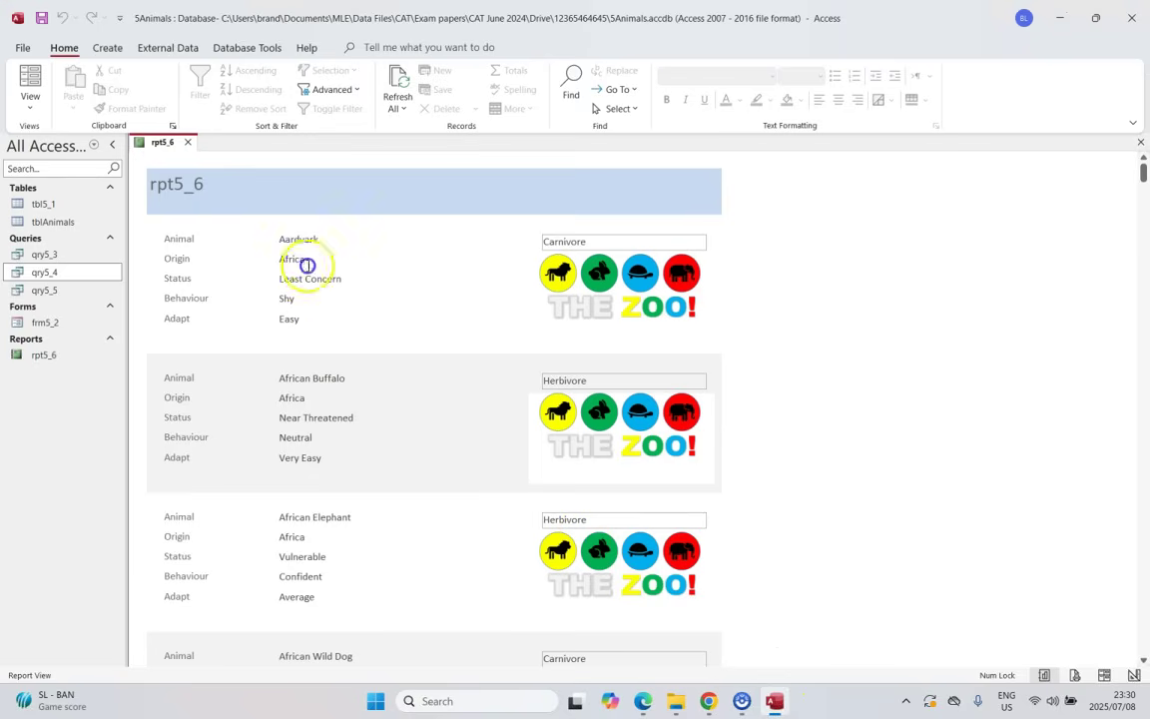
scroll(299, 347, down, 7)
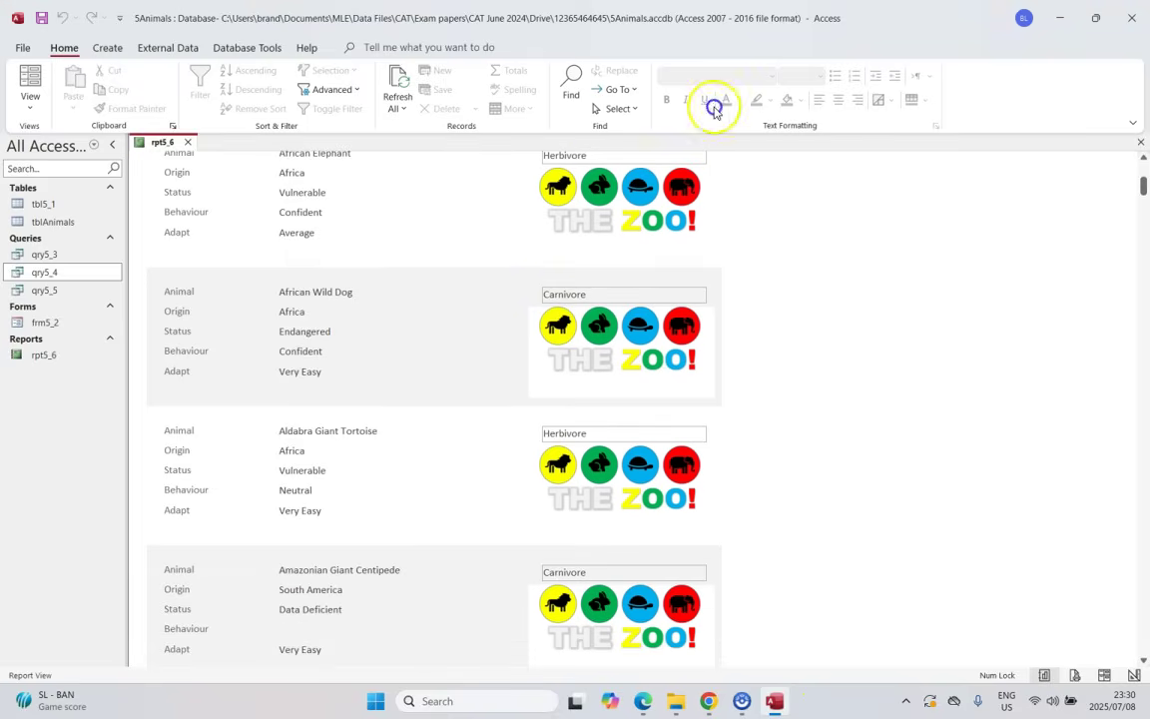
click(28, 95)
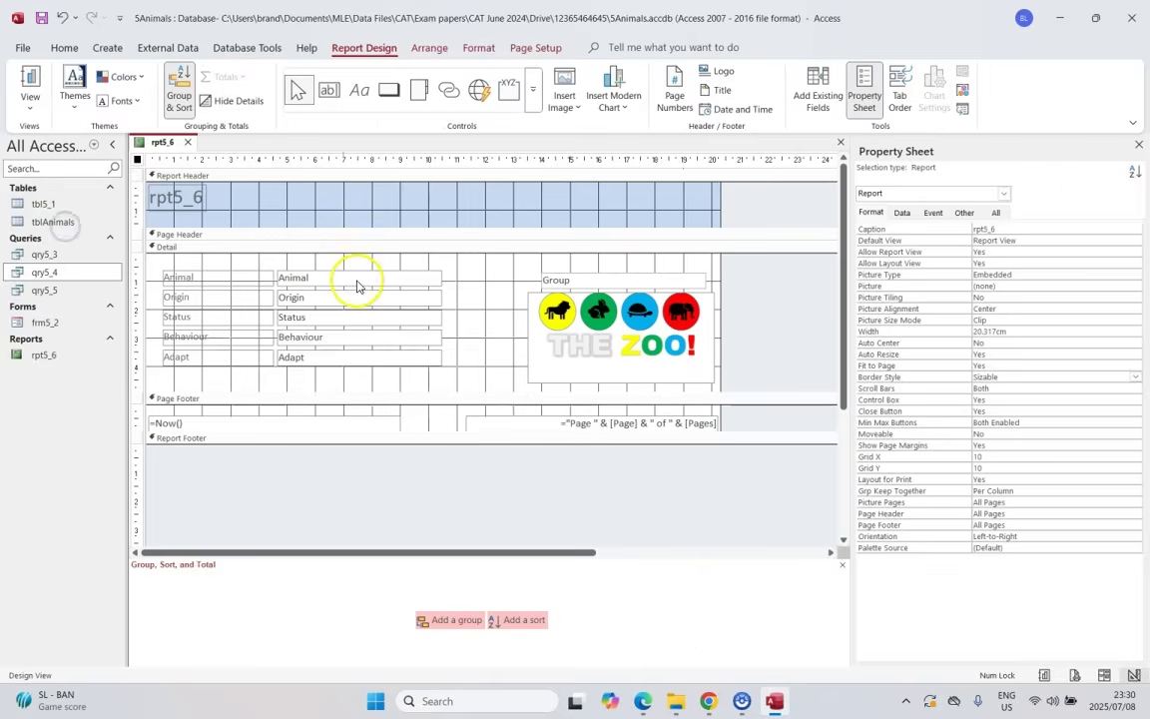
Check question 5.6 in the exam paper once more and close the rpt5_6 report in Access
click(641, 701)
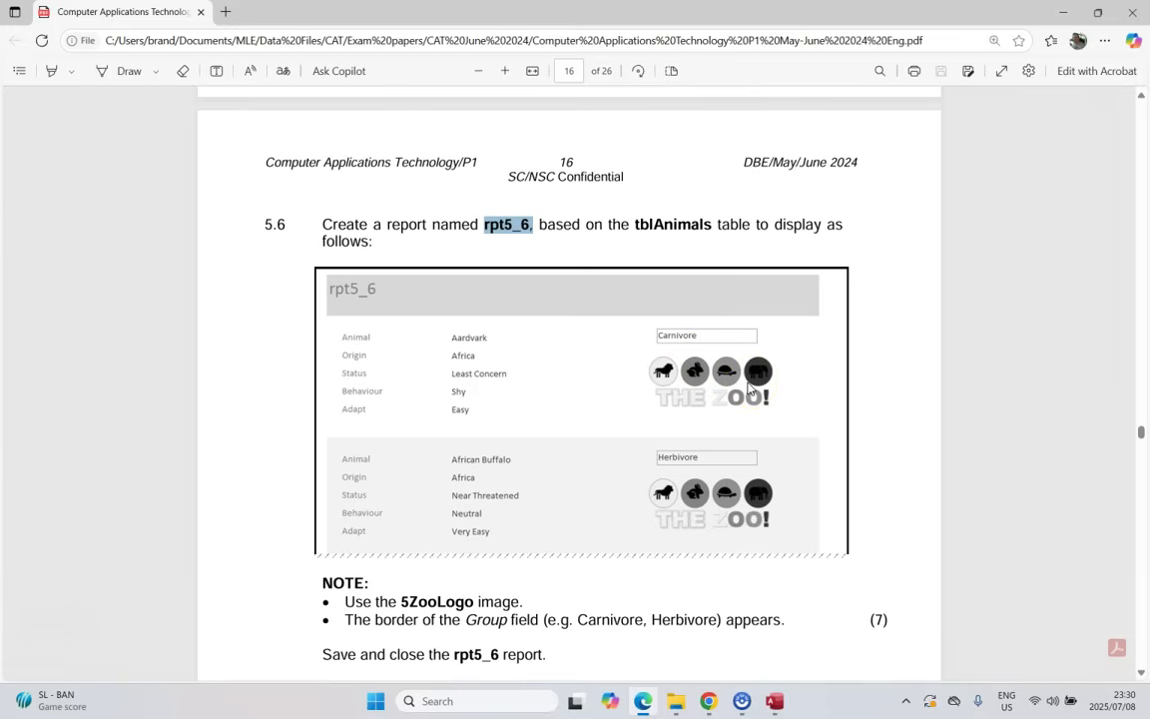
click(773, 701)
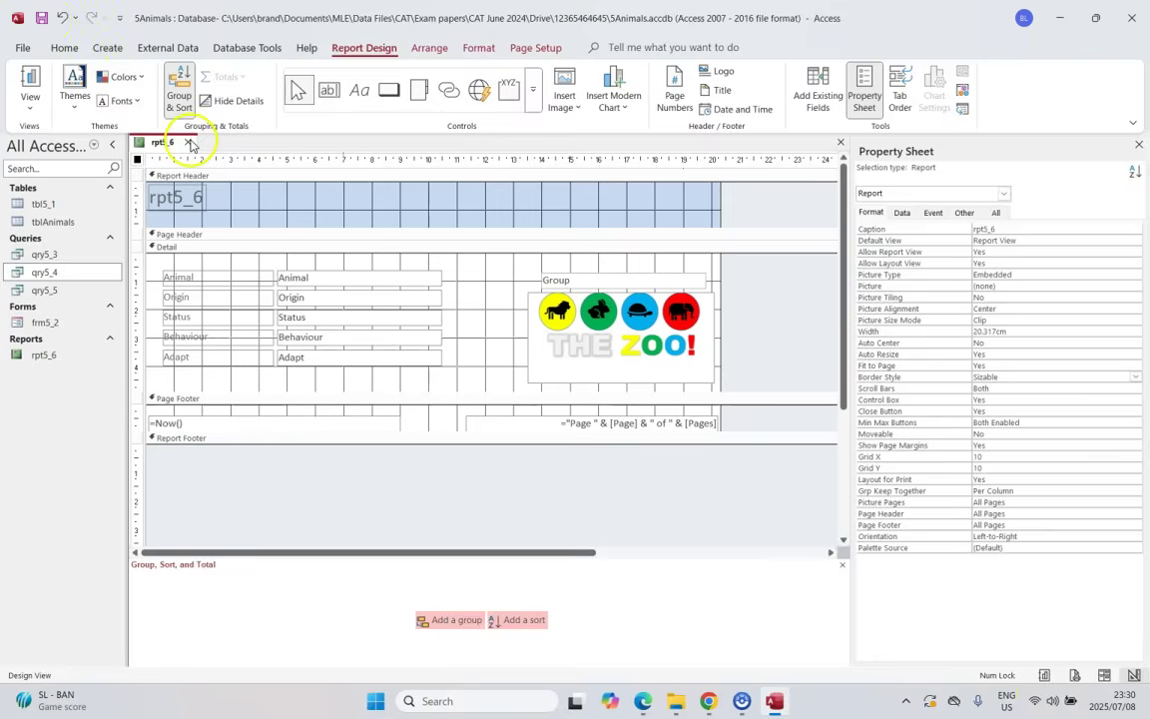
click(190, 142)
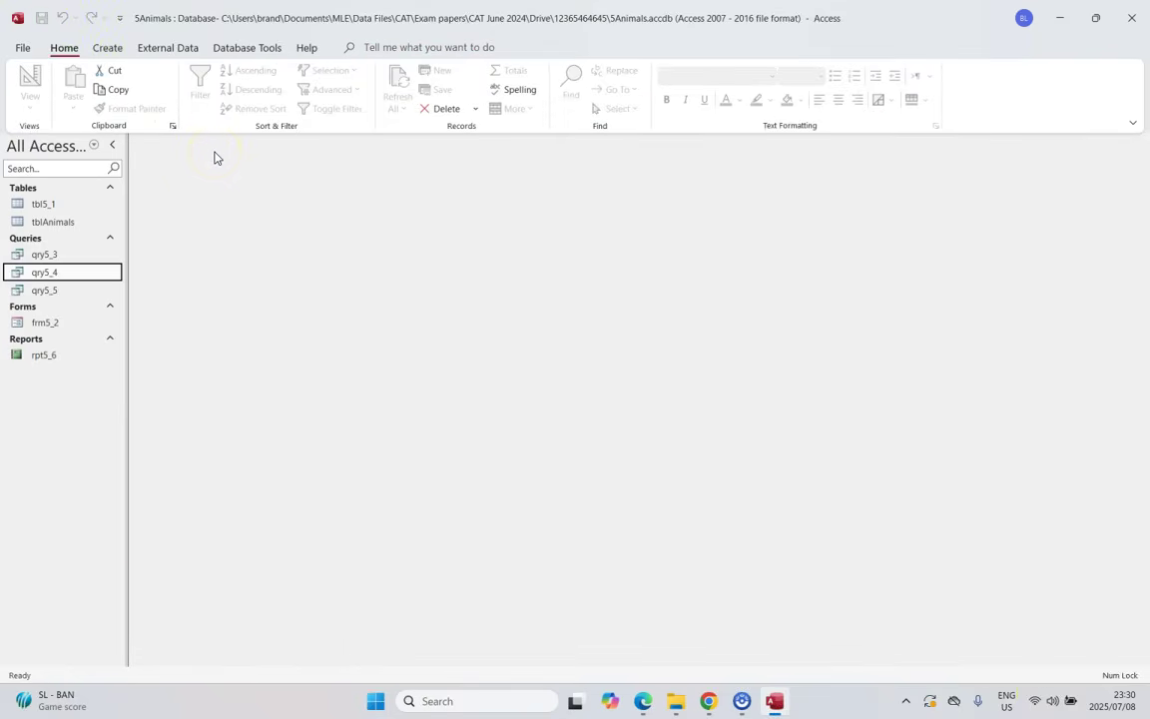